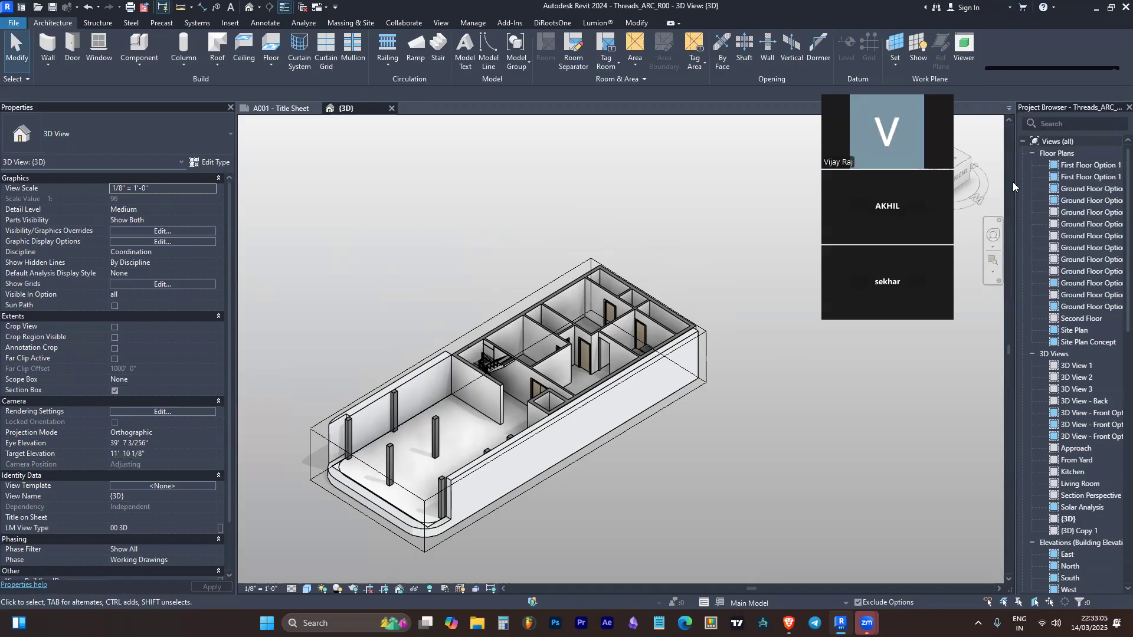
# Widen the Project Browser to fit the full view names, and collapse and re-expand its Floor Plans group
pyautogui.moveTo(1014, 178); pyautogui.dragTo(973, 191)
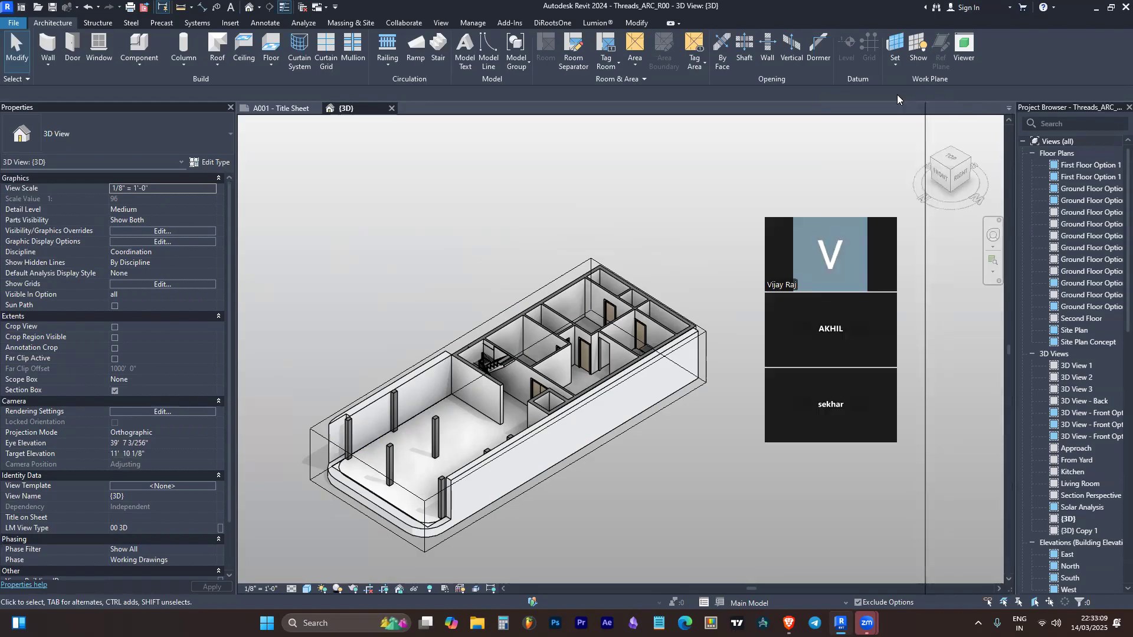
pyautogui.click(1005, 244)
pyautogui.rightClick(975, 156)
pyautogui.doubleClick(975, 155)
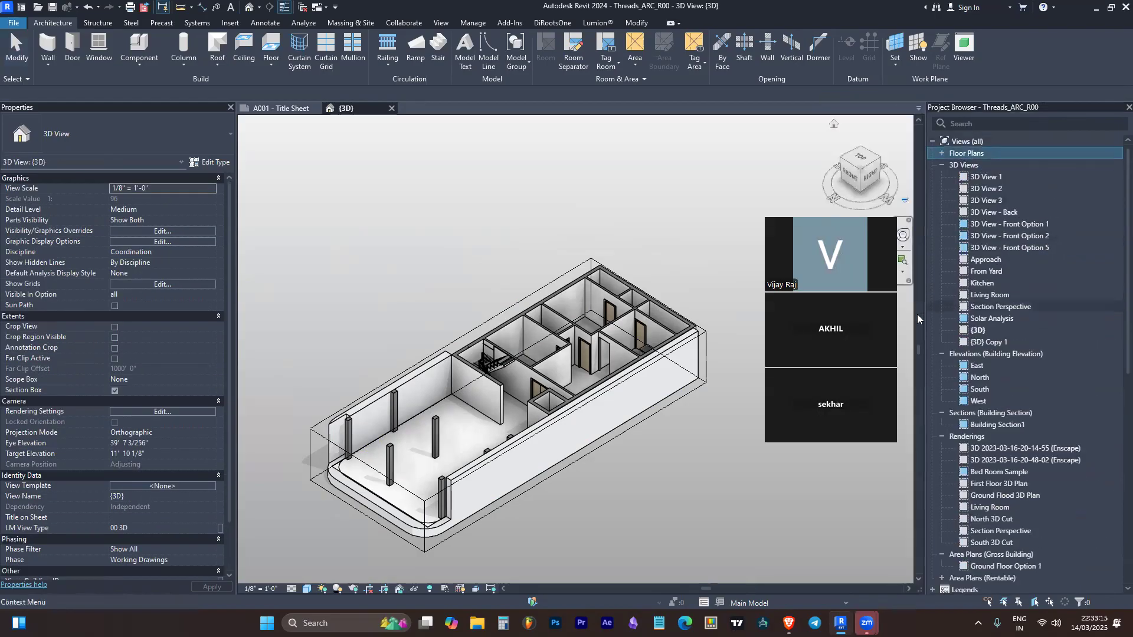
pyautogui.click(942, 154)
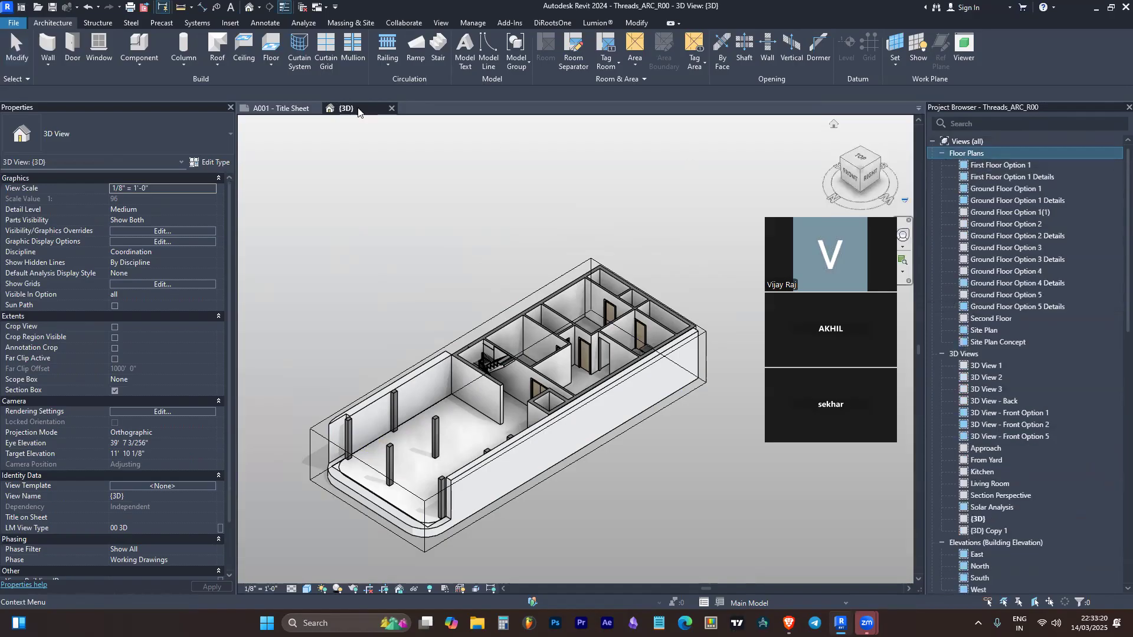
# Close the inactive views so that only the {3D} view stays open
pyautogui.click(407, 137)
pyautogui.click(303, 7)
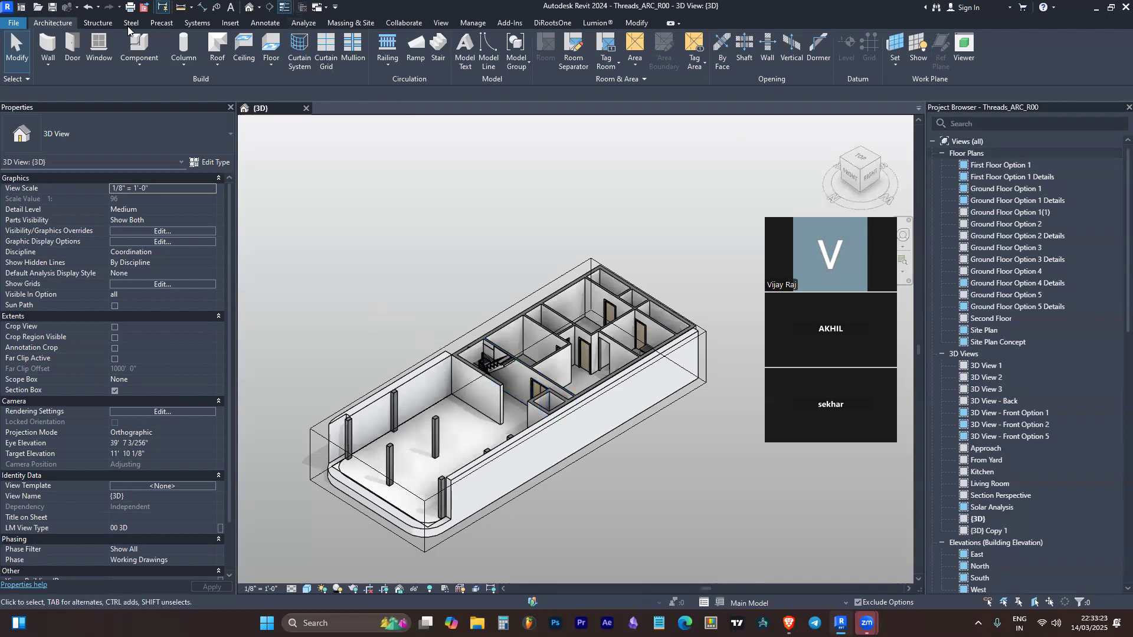
# Review the kinds of new files that can be created and the Home screen's option for opening a model
pyautogui.click(13, 22)
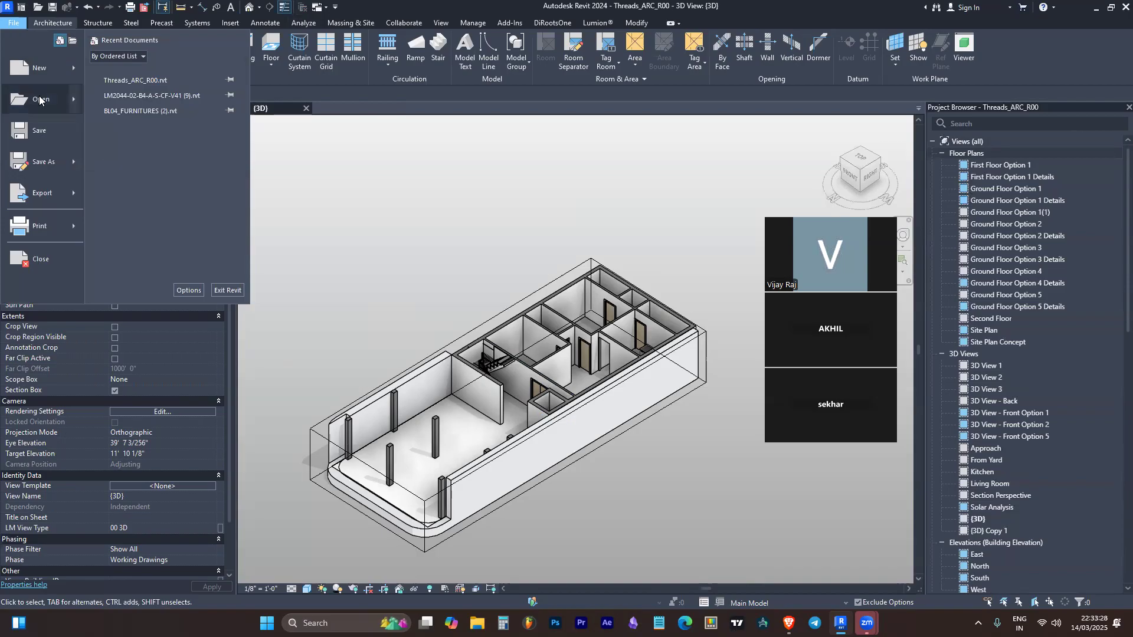
pyautogui.moveTo(55, 76)
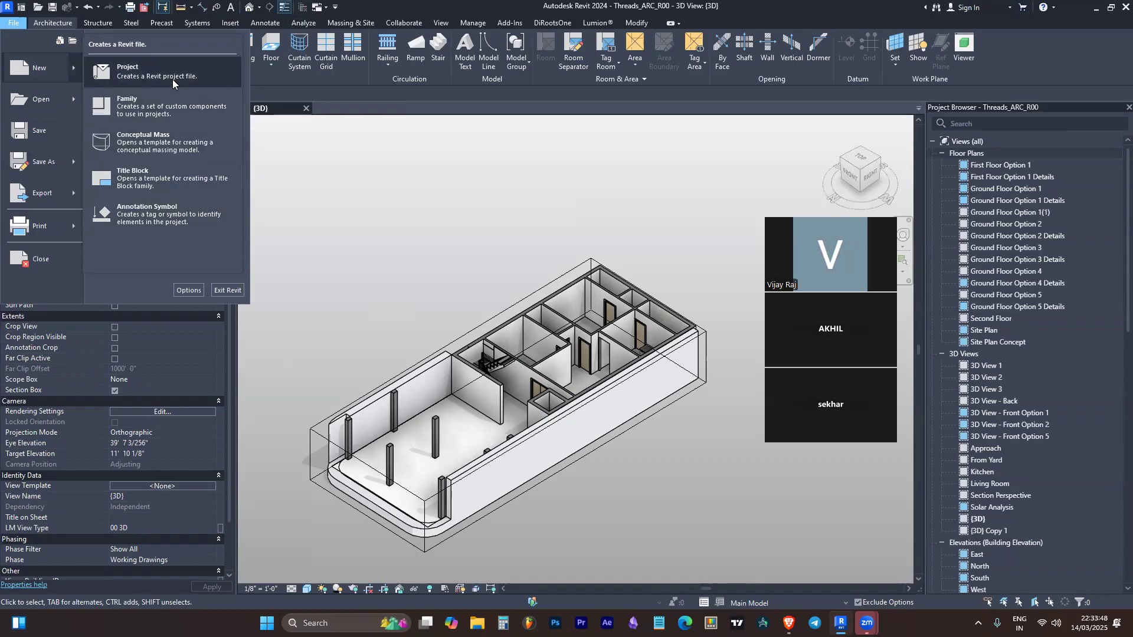
pyautogui.click(21, 9)
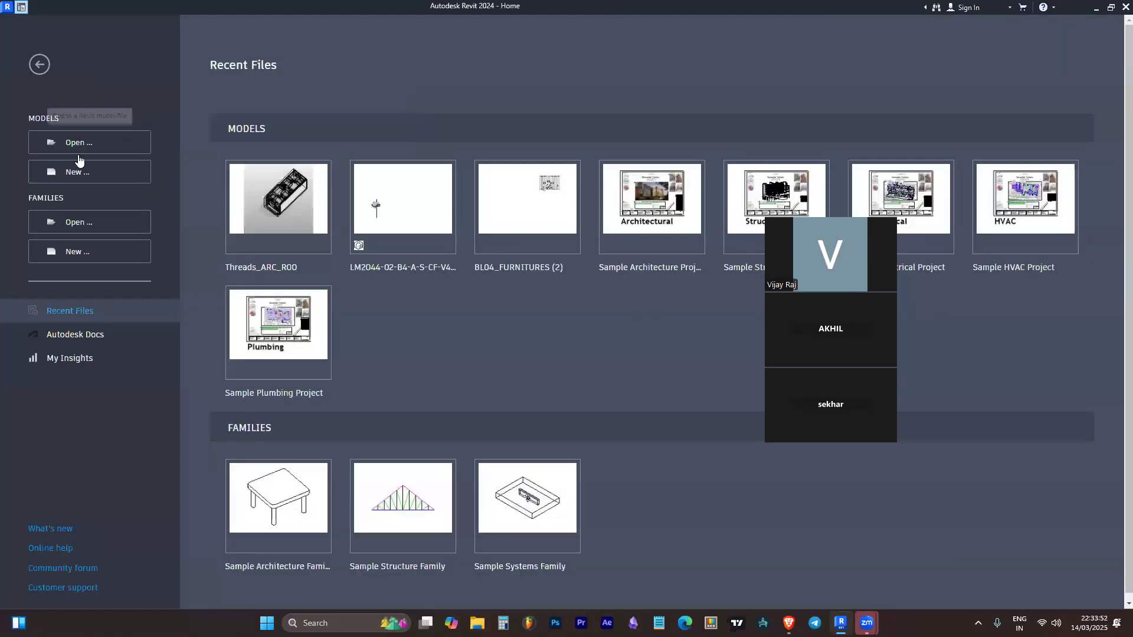
pyautogui.click(103, 144)
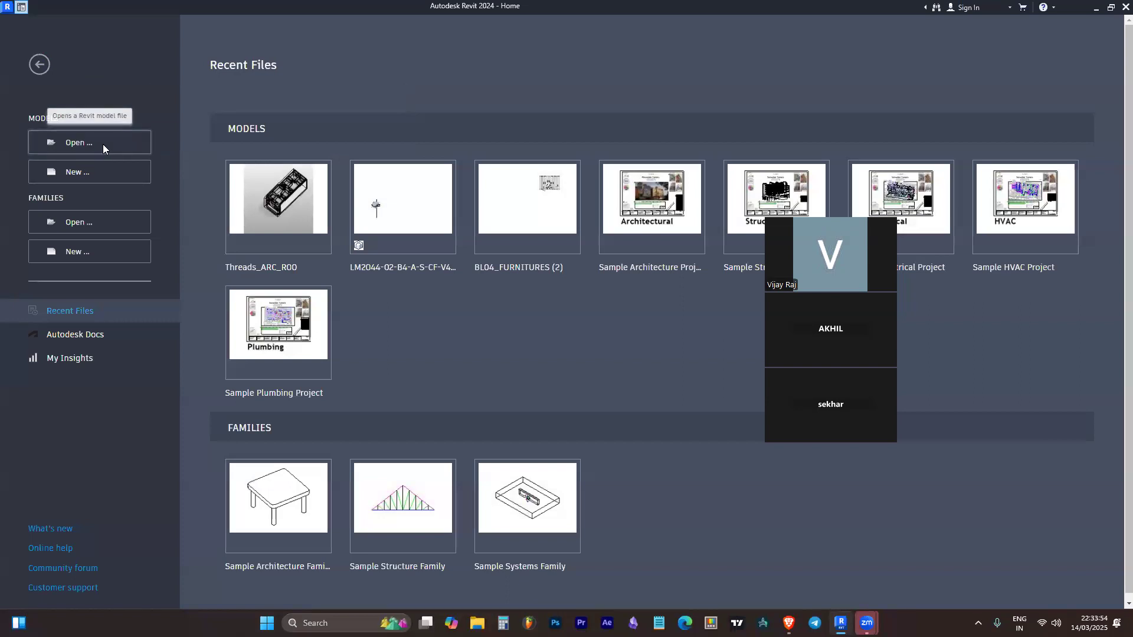
pyautogui.press('Escape')
# Check the Home screen's dialogs for creating a new project and a new family without creating either
pyautogui.click(118, 174)
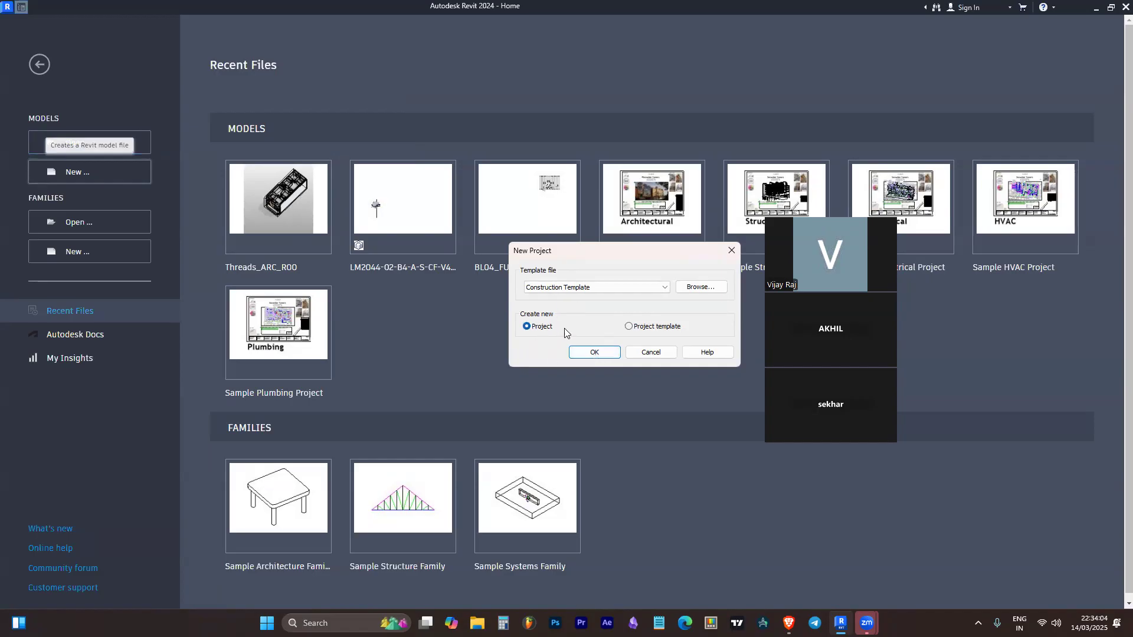
pyautogui.click(731, 251)
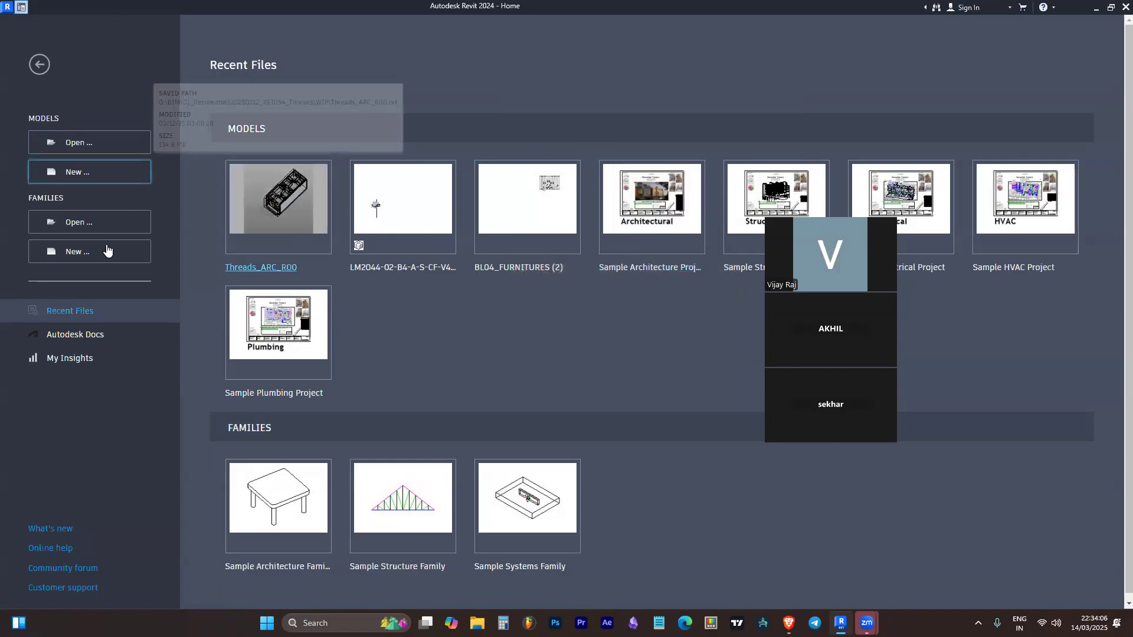
pyautogui.click(62, 250)
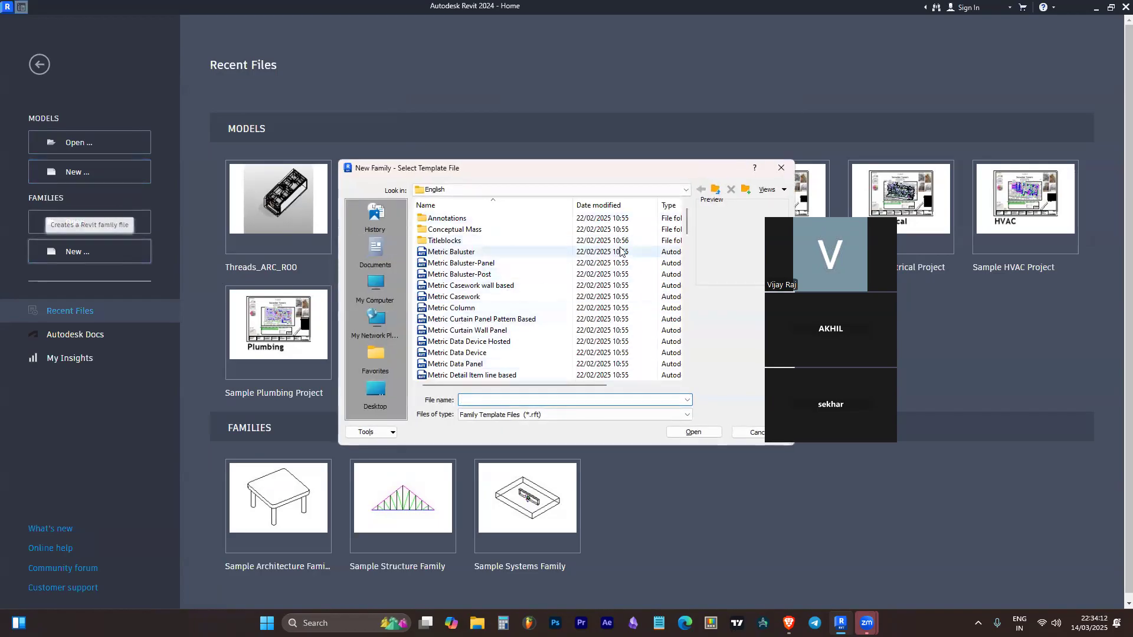
pyautogui.click(781, 167)
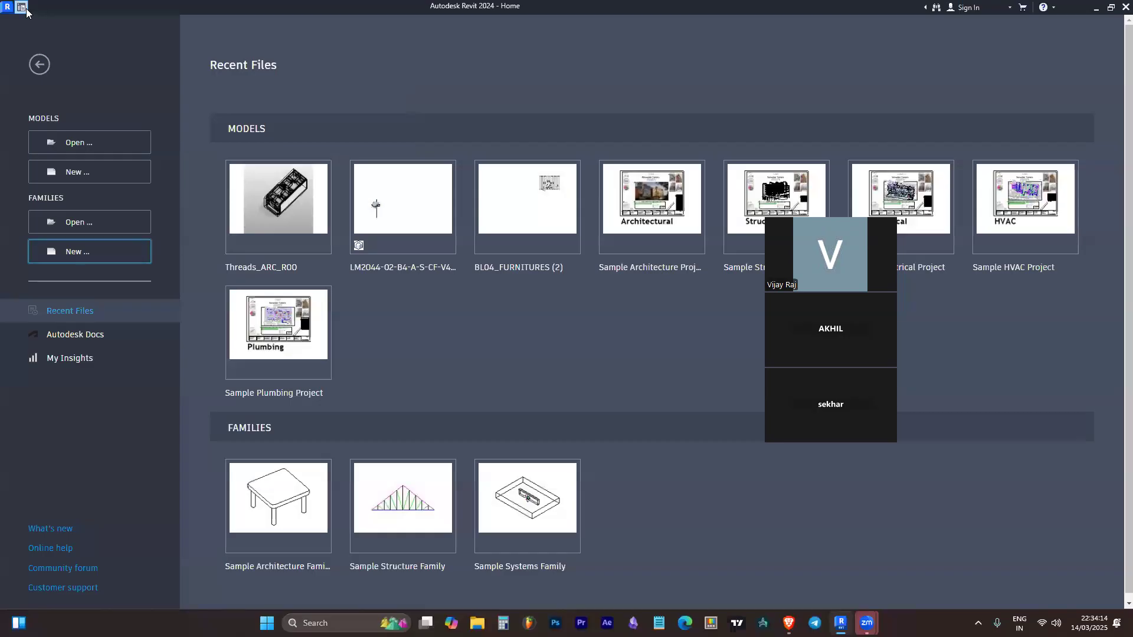
pyautogui.click(24, 8)
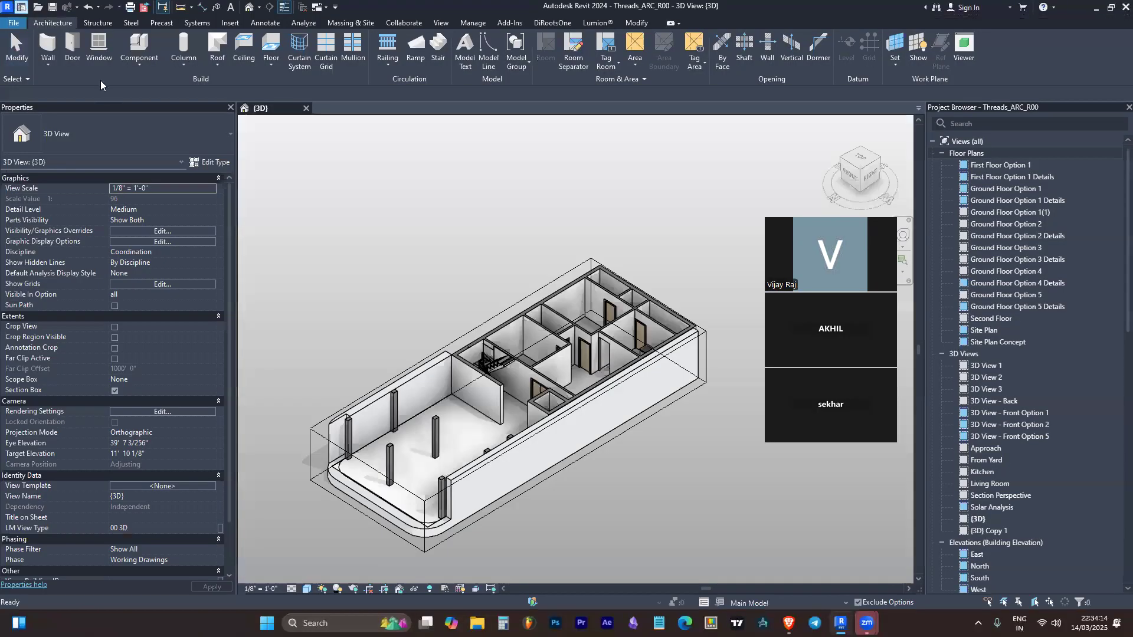
# Look over the new-file types once more and the dialog for opening an existing file
pyautogui.click(18, 25)
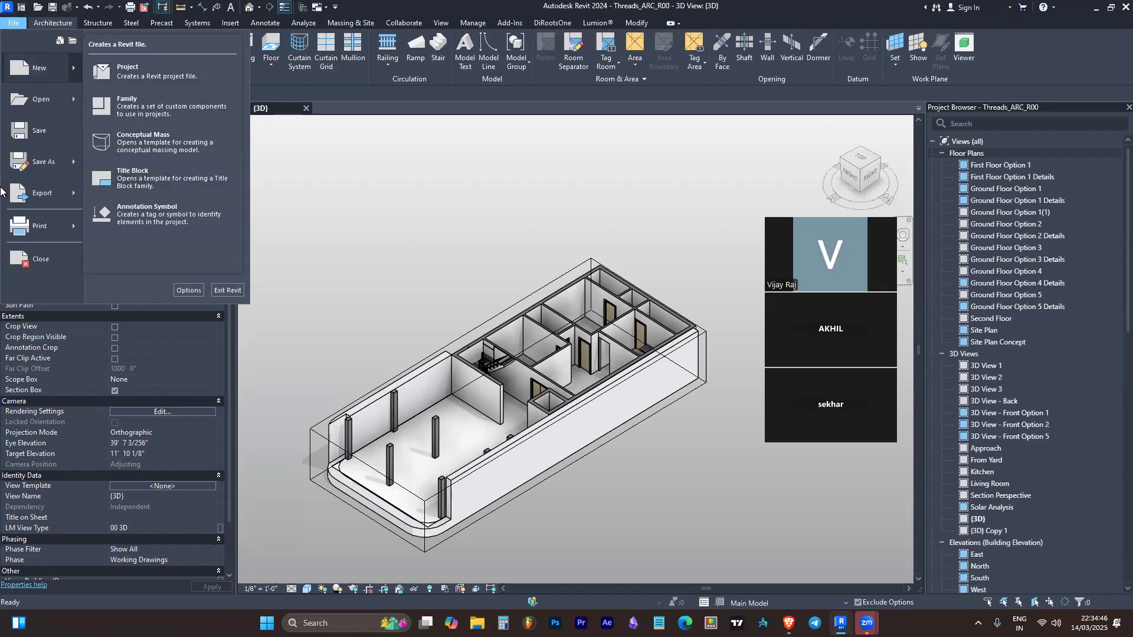
pyautogui.click(388, 224)
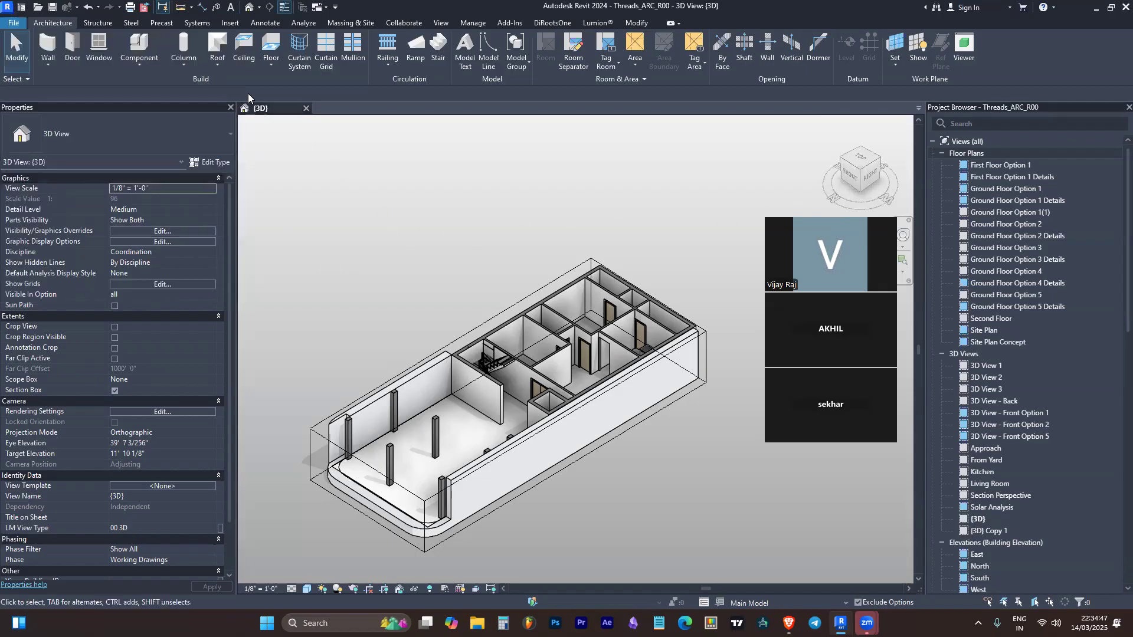
pyautogui.click(37, 6)
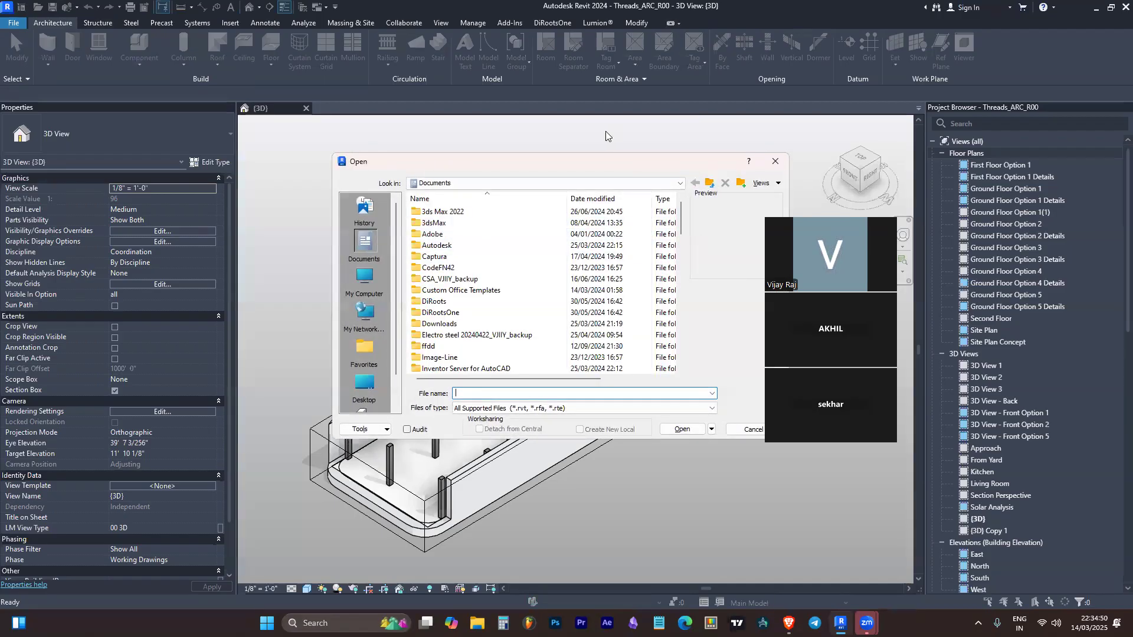
pyautogui.press('Escape')
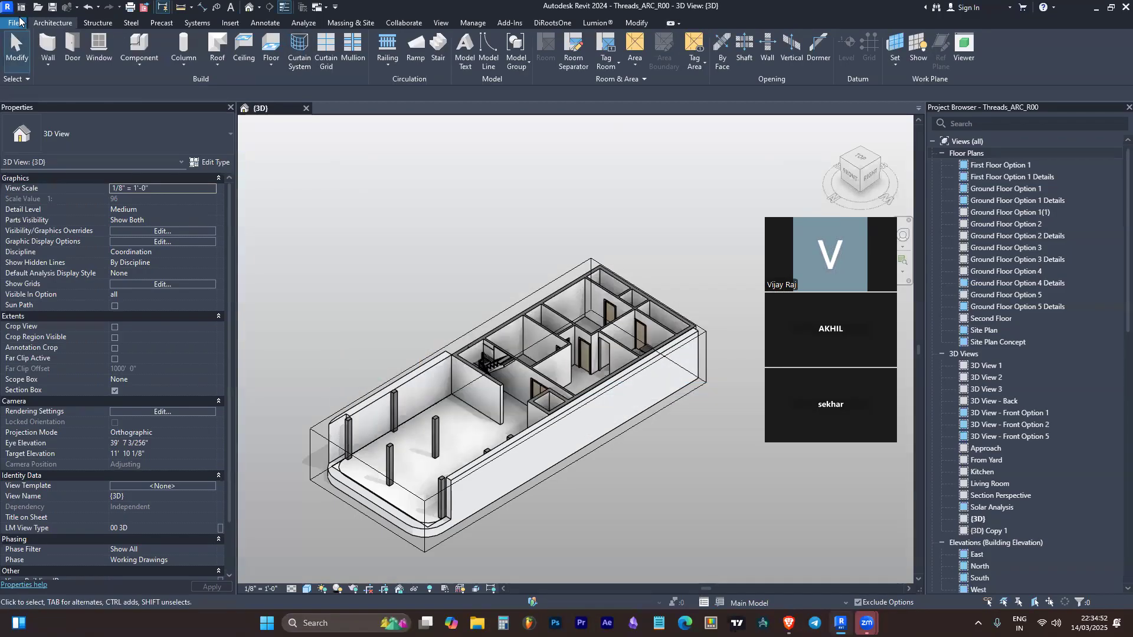
# Try to open the recent model LM2044-02-B4-A-S-CF-V41 (9) as a new local copy with an appended timestamp
pyautogui.click(23, 11)
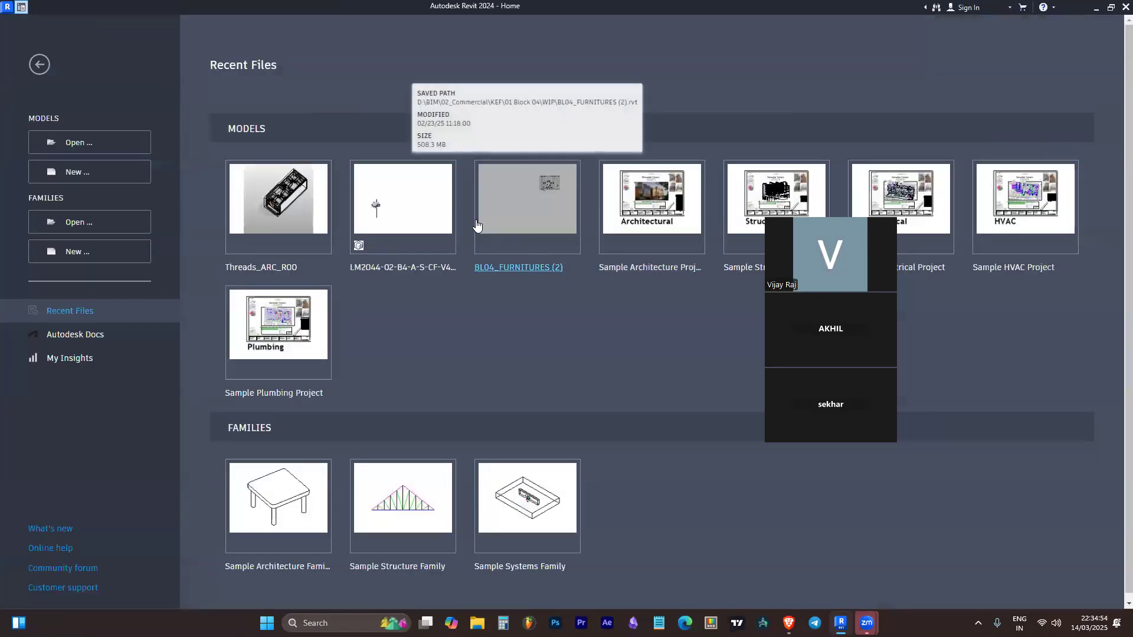
pyautogui.click(384, 224)
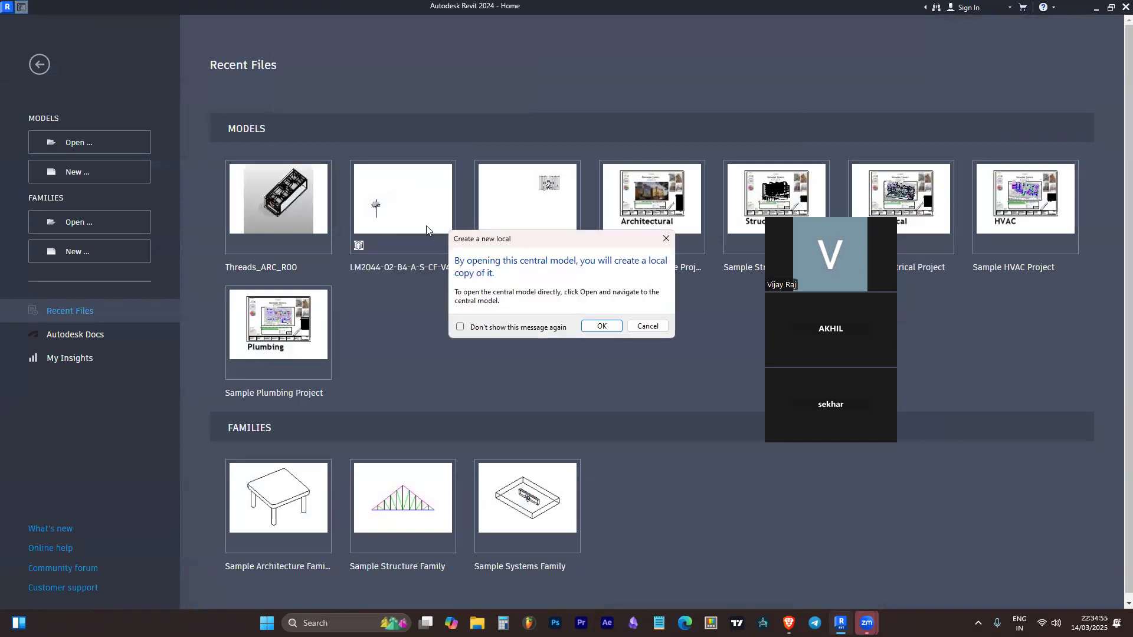
pyautogui.click(602, 326)
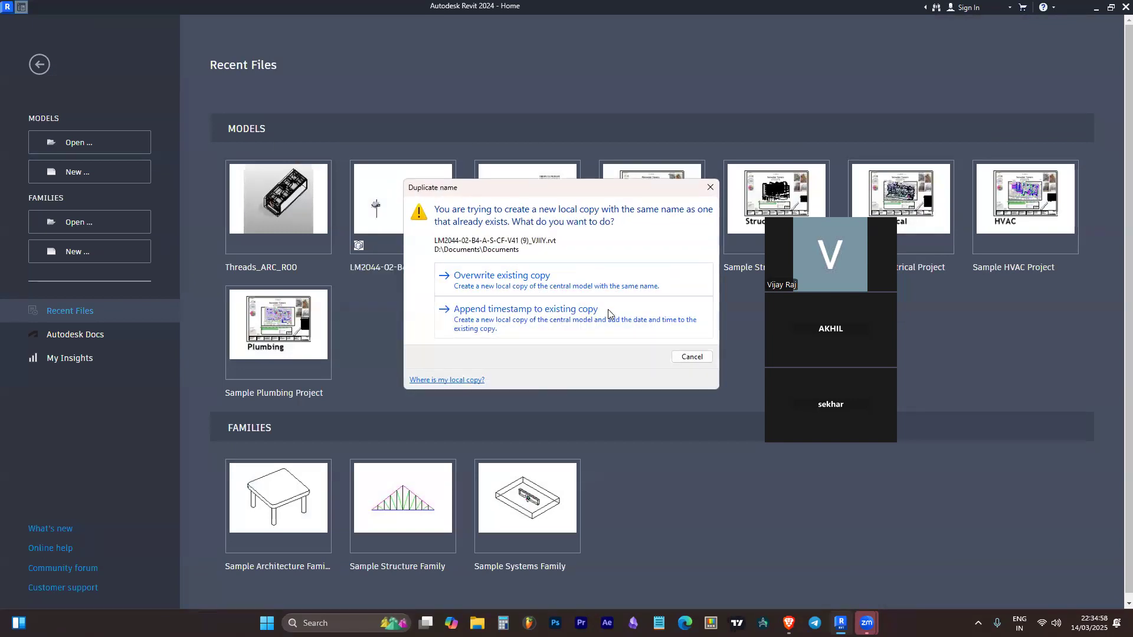
pyautogui.click(610, 314)
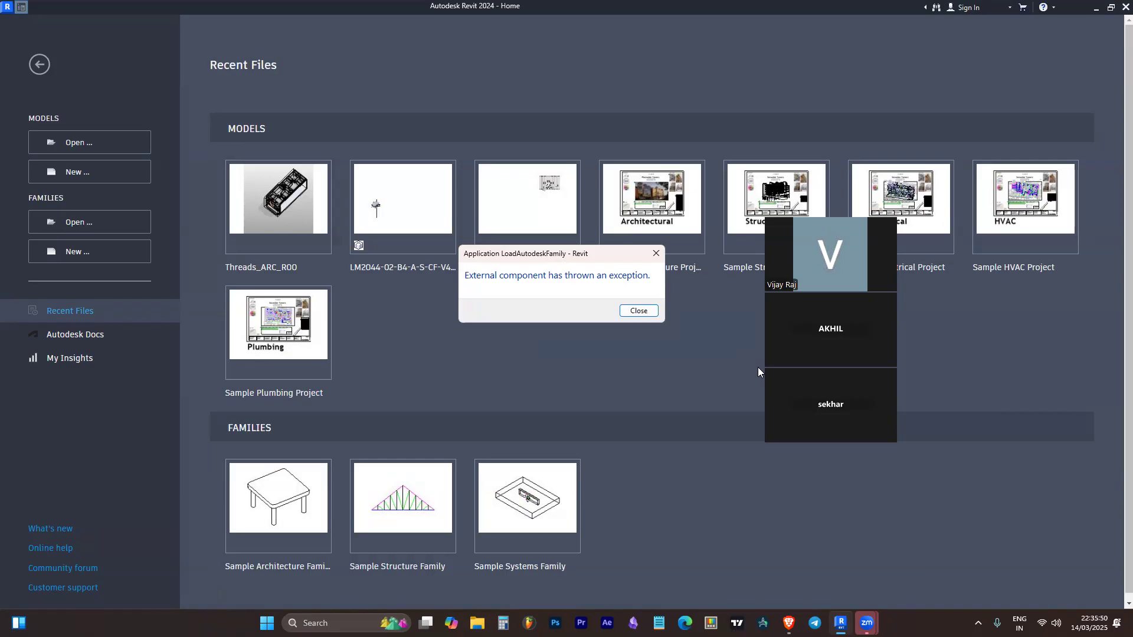
pyautogui.click(639, 310)
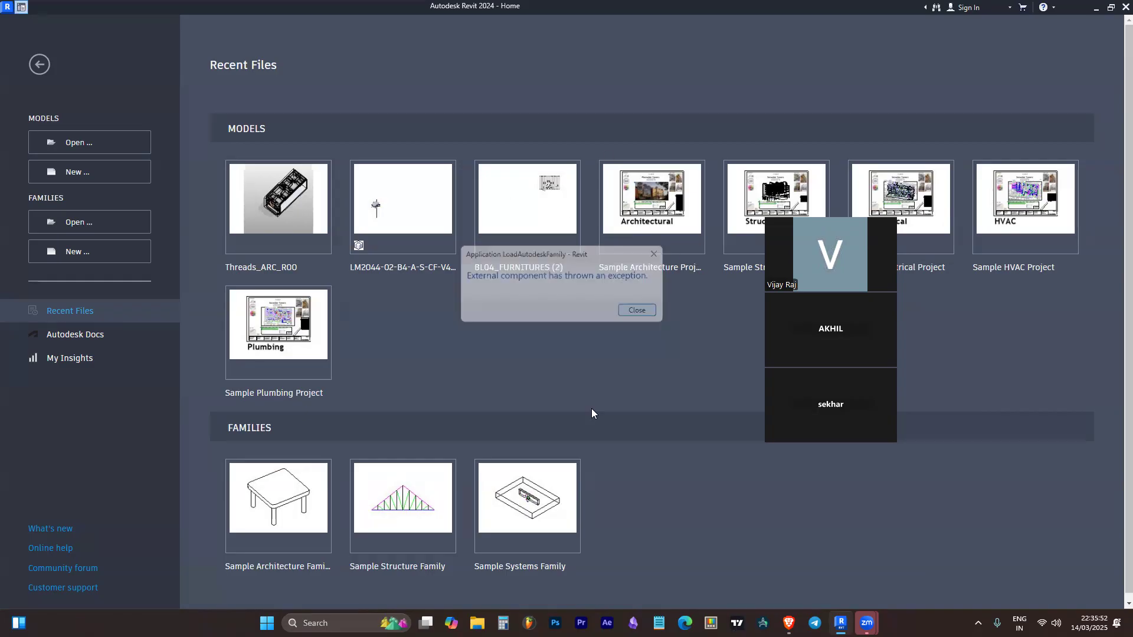
# Start opening a model from disk and browse to the KEF project's 01 Block 04\WIP folder
pyautogui.click(79, 142)
pyautogui.click(364, 278)
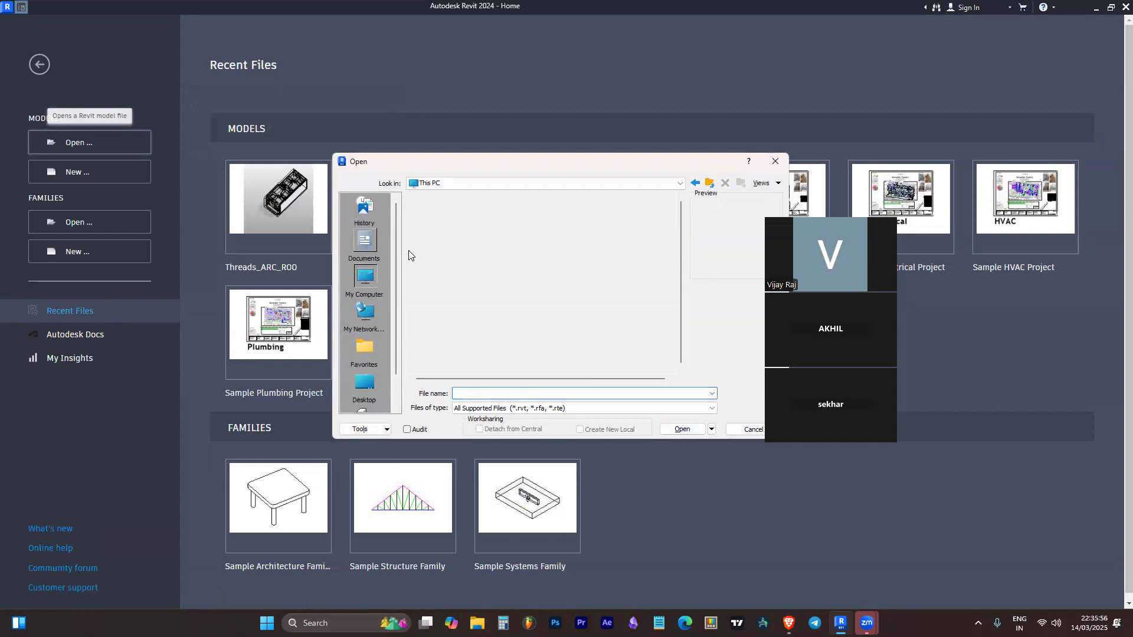
pyautogui.click(458, 236)
pyautogui.doubleClick(458, 237)
pyautogui.doubleClick(463, 222)
pyautogui.doubleClick(466, 224)
pyautogui.scroll(-2, 455, 312)
pyautogui.doubleClick(453, 315)
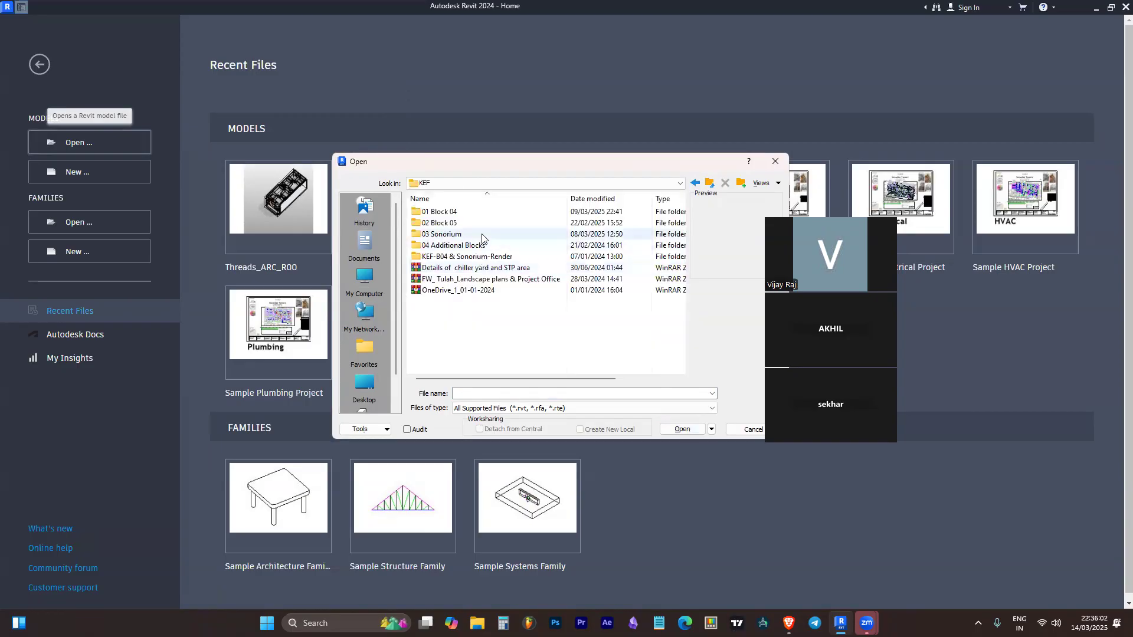
pyautogui.click(472, 235)
pyautogui.doubleClick(495, 214)
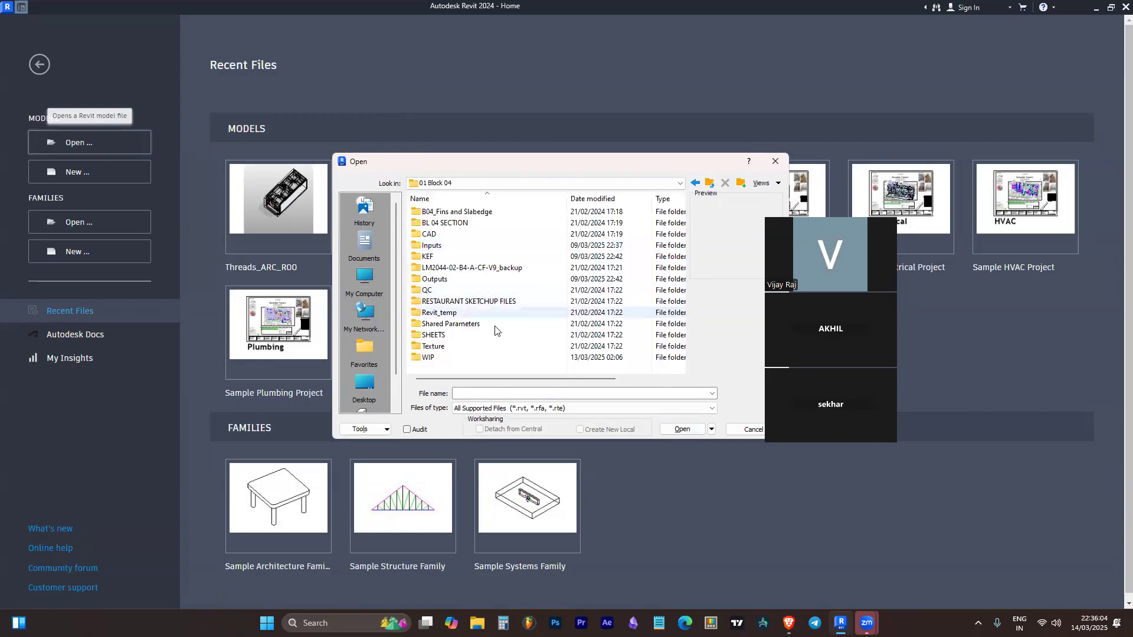
pyautogui.doubleClick(456, 360)
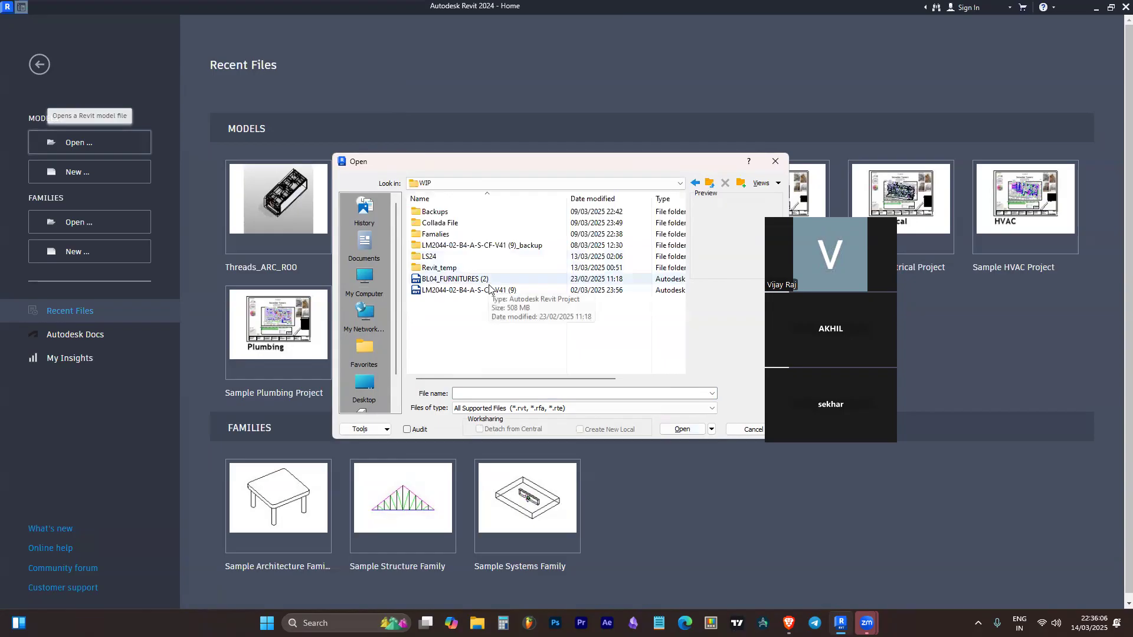
# Open the model LM2044-02-B4-A-S-CF-V41 (9) as a local copy, overwriting the existing copy
pyautogui.click(469, 290)
pyautogui.click(683, 430)
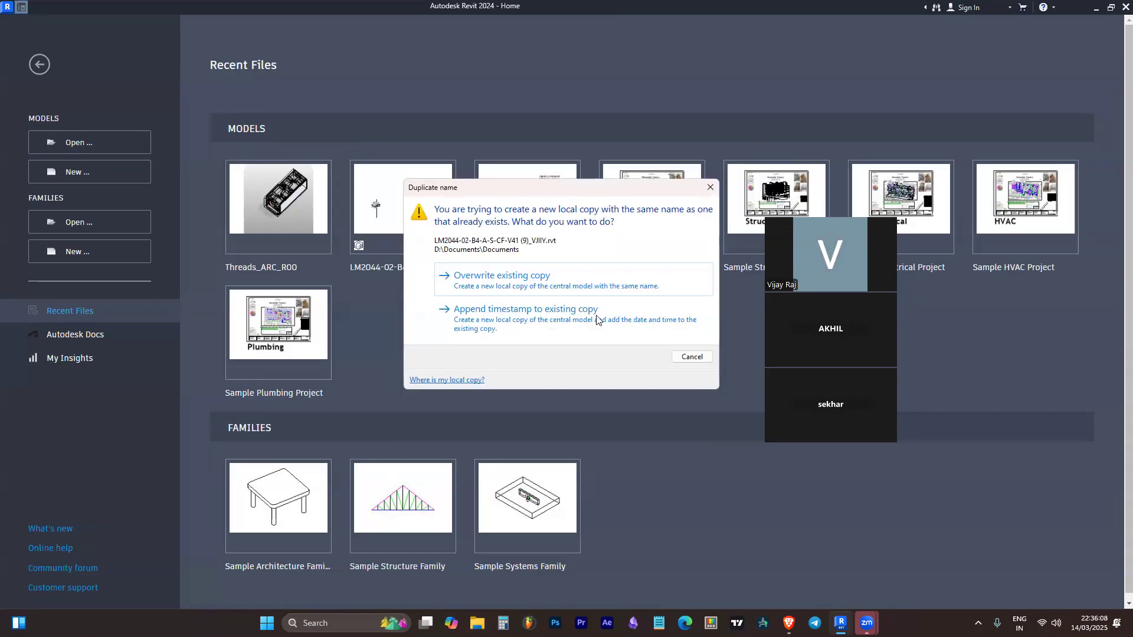
pyautogui.click(583, 287)
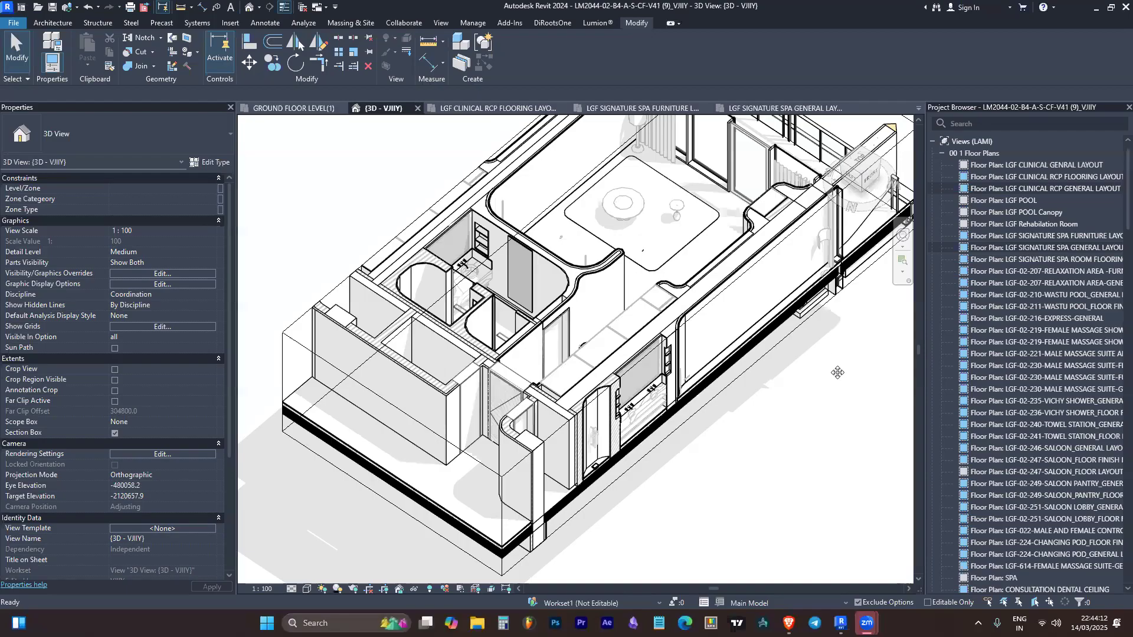
# Set the 3D view's visual style to Shaded
pyautogui.scroll(-1, 573, 384)
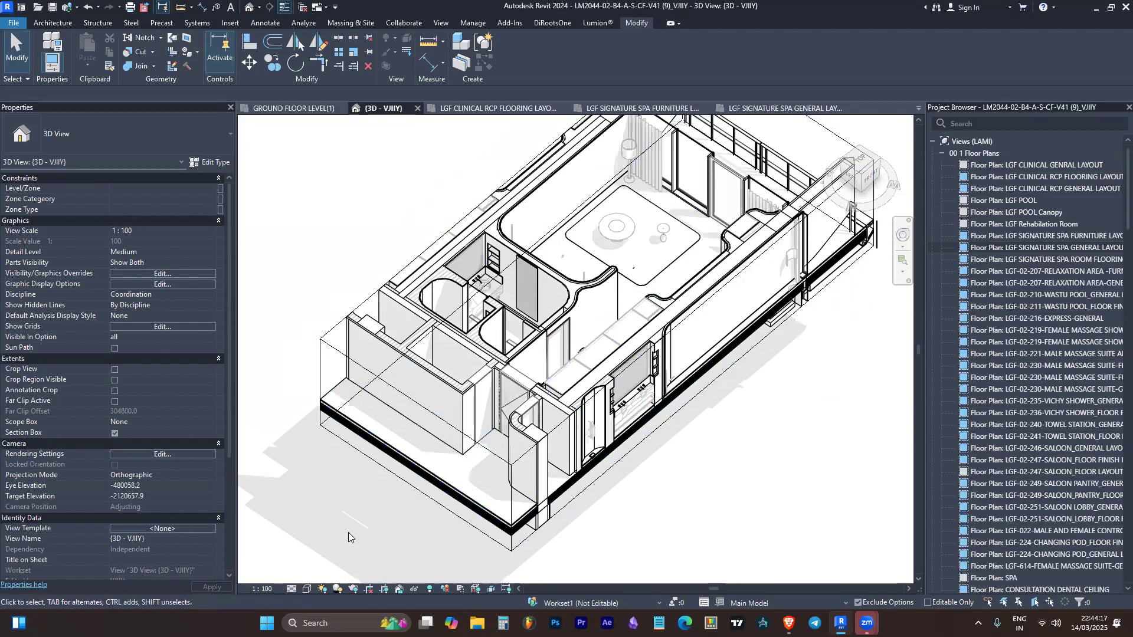
pyautogui.click(306, 589)
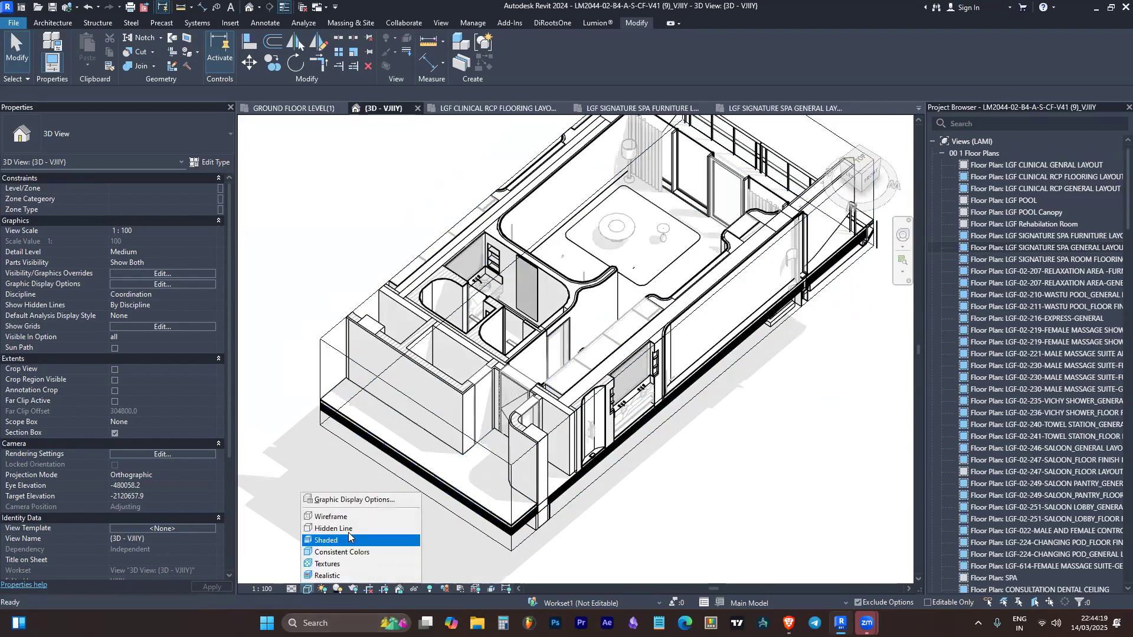
pyautogui.click(347, 550)
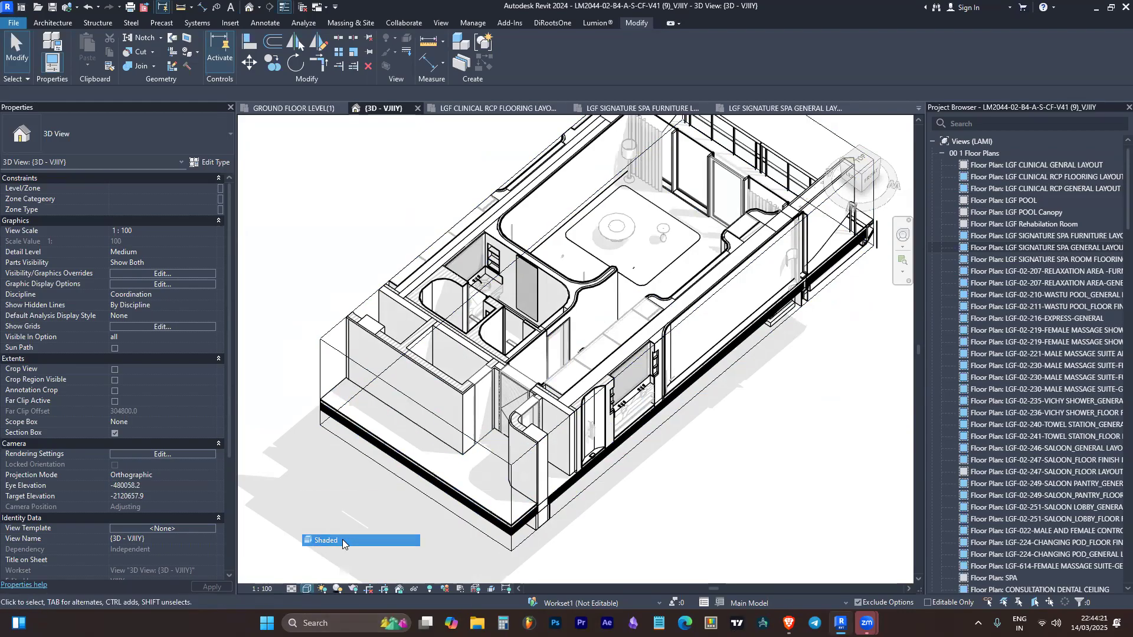
# Change the 3D view's visual style to Textures
pyautogui.keyDown('shift'); pyautogui.moveTo(624, 497); pyautogui.dragTo(617, 453, button='middle'); pyautogui.keyUp('shift')
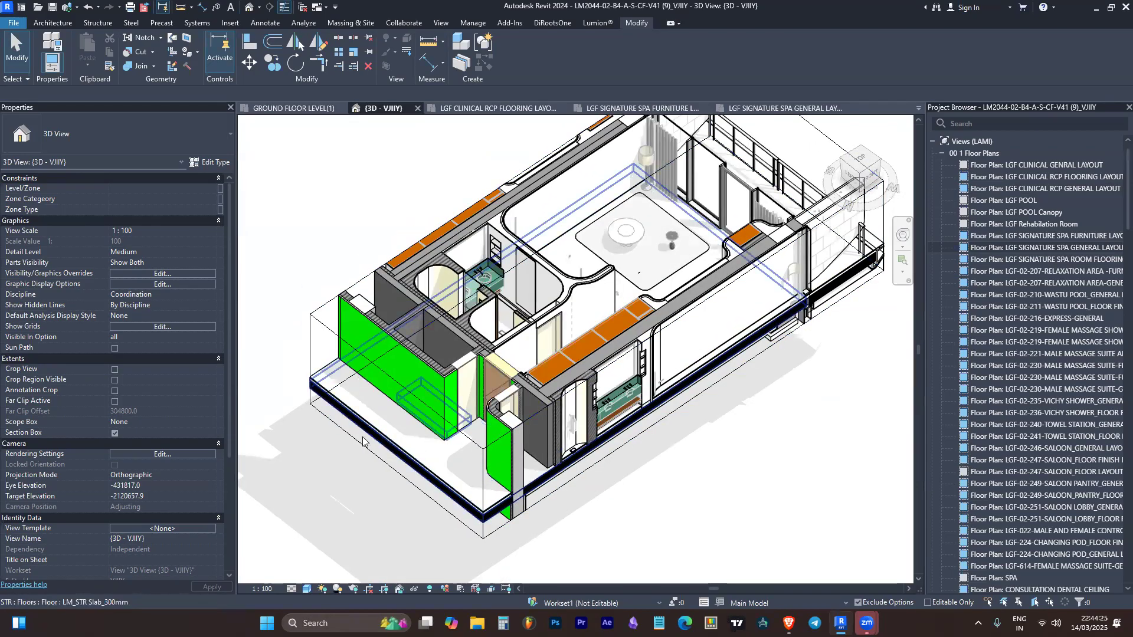
pyautogui.click(306, 589)
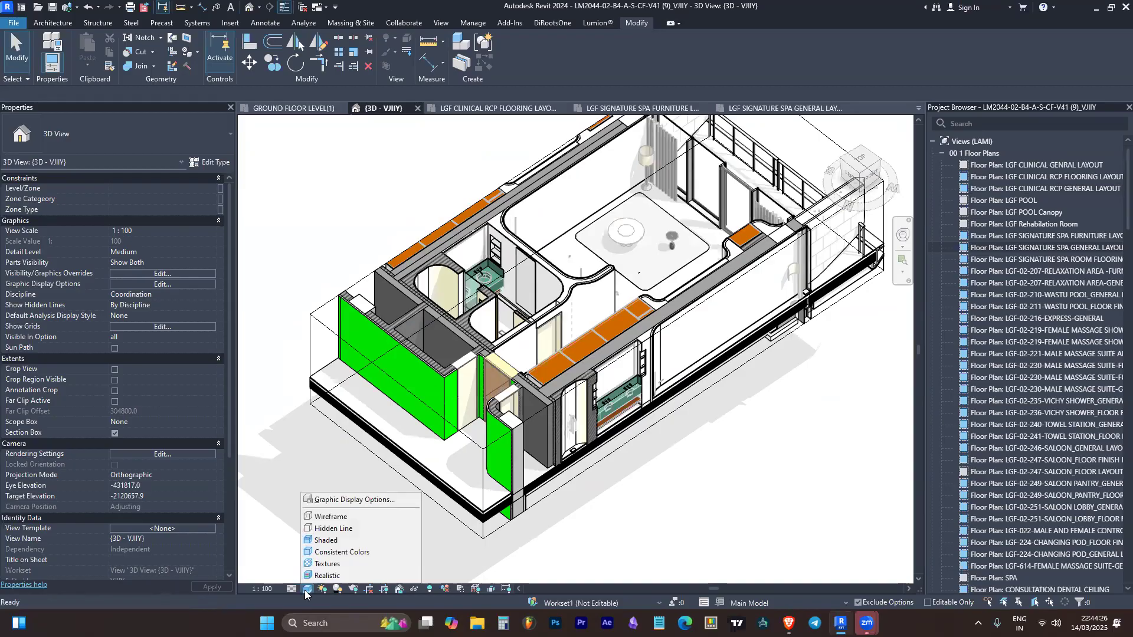
pyautogui.click(333, 562)
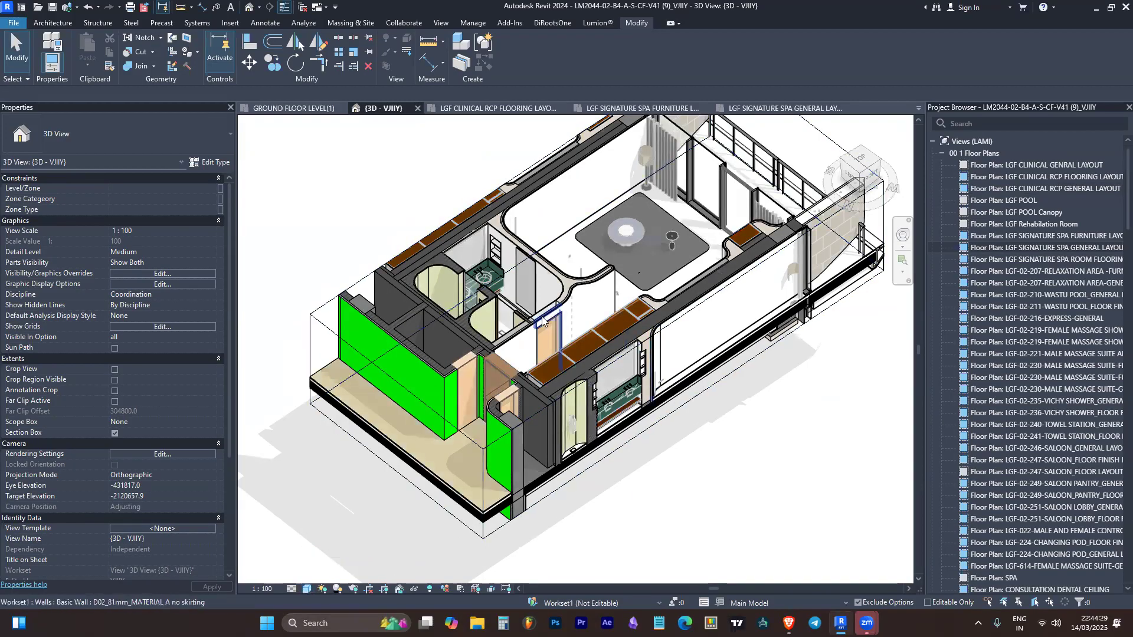
# Apply the Textures visual style to the spa suite's 3D view and inspect the floor and wall finishes
pyautogui.scroll(2, 703, 437)
pyautogui.keyDown('shift'); pyautogui.moveTo(703, 438); pyautogui.dragTo(715, 482, button='middle'); pyautogui.keyUp('shift')
pyautogui.click(308, 590)
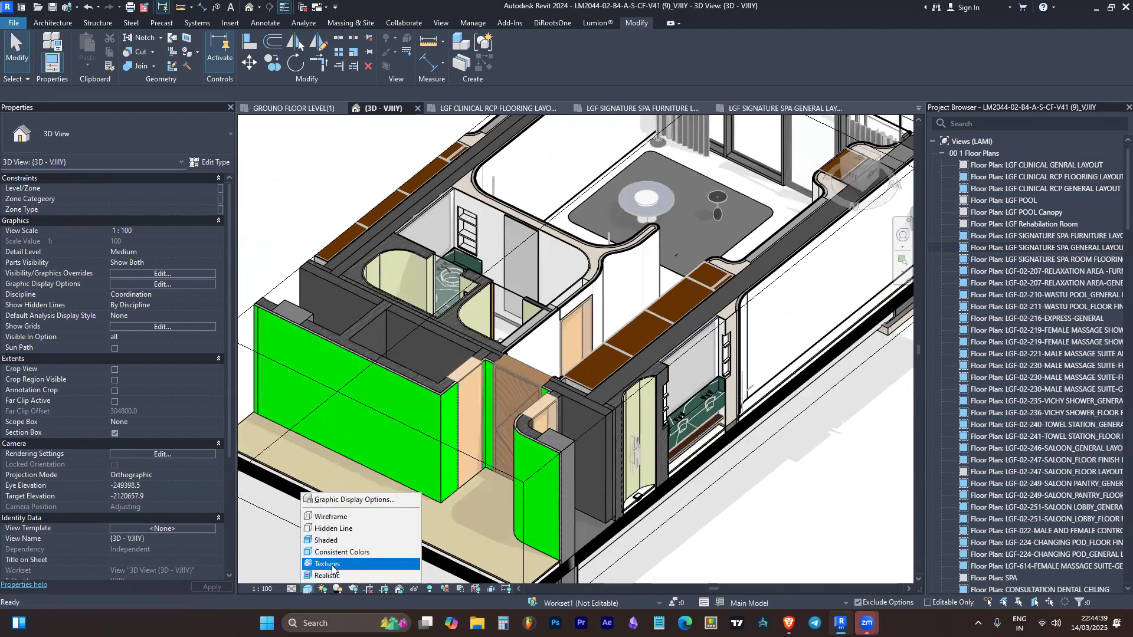
pyautogui.click(335, 565)
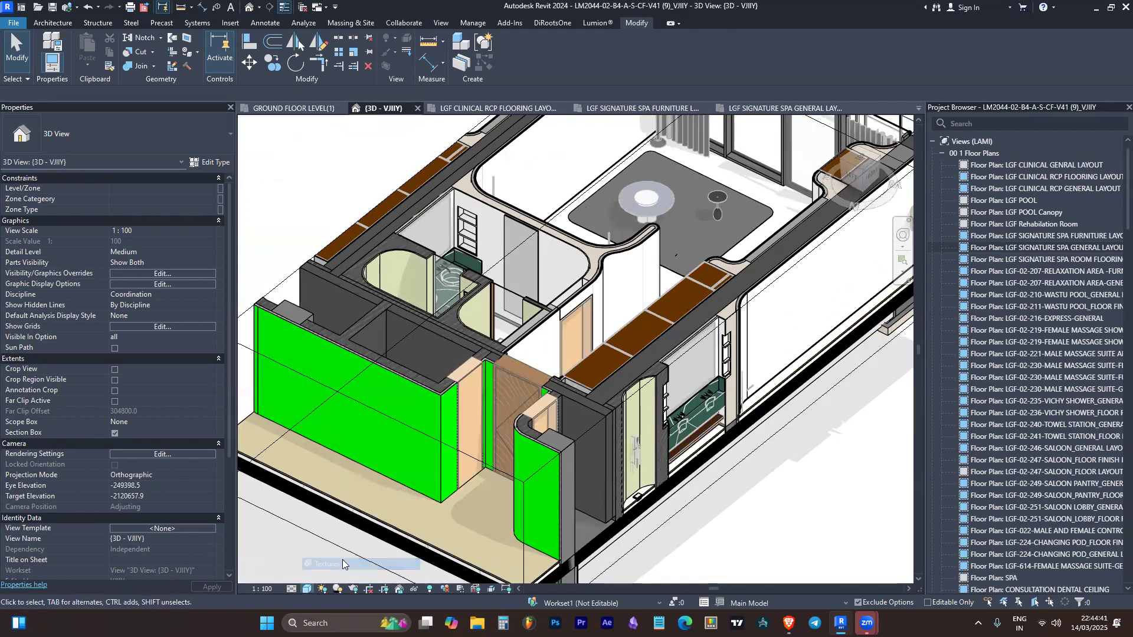
pyautogui.scroll(5, 450, 533)
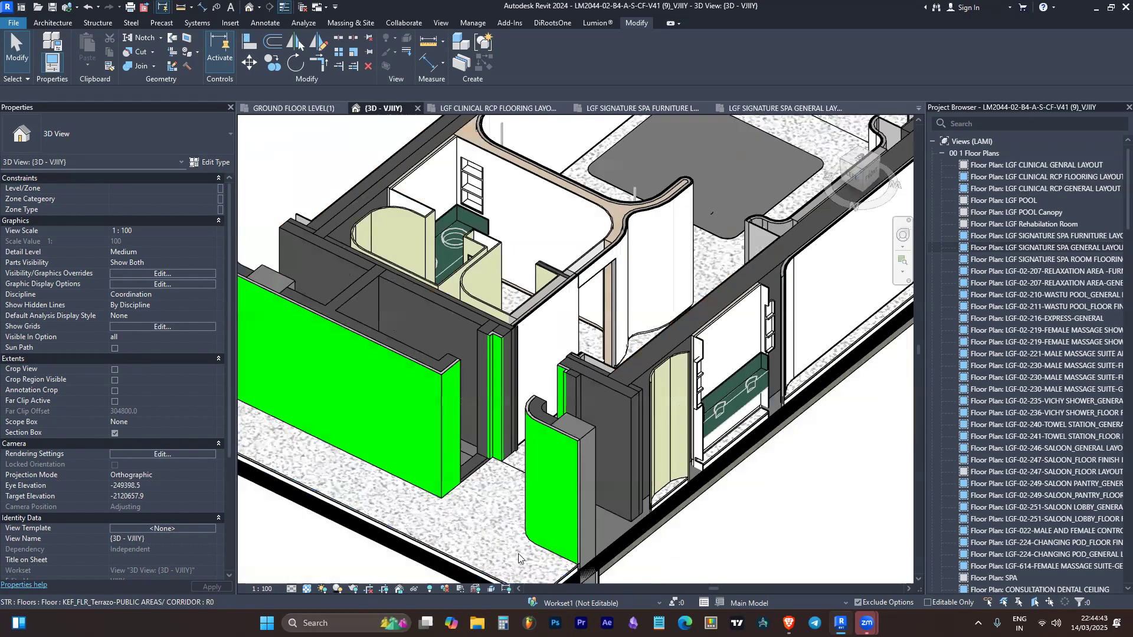
pyautogui.scroll(-8, 540, 483)
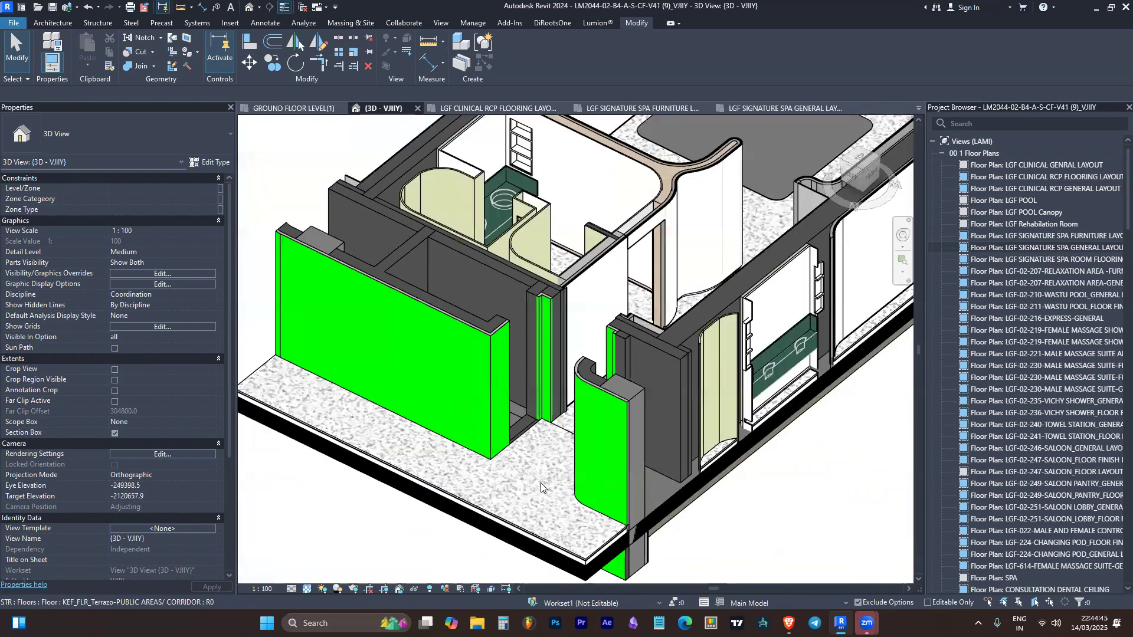
# Set the 3D view's visual style to Realistic and inspect the suite's materials up close
pyautogui.click(306, 588)
pyautogui.click(329, 579)
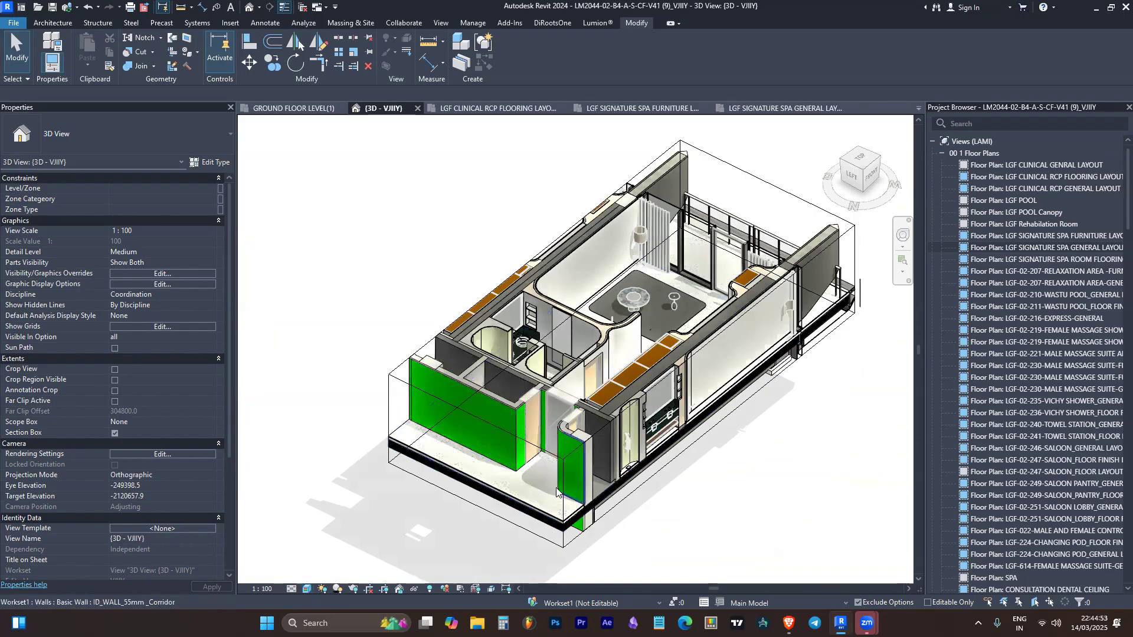
pyautogui.scroll(6, 539, 520)
pyautogui.scroll(-2, 364, 479)
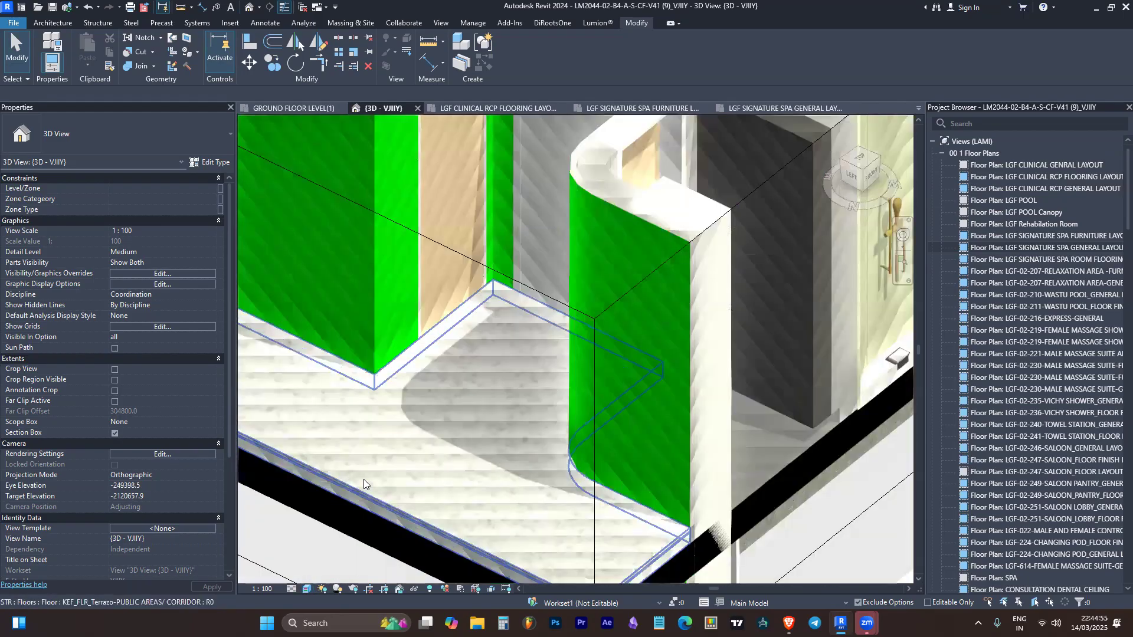
pyautogui.scroll(-6, 538, 482)
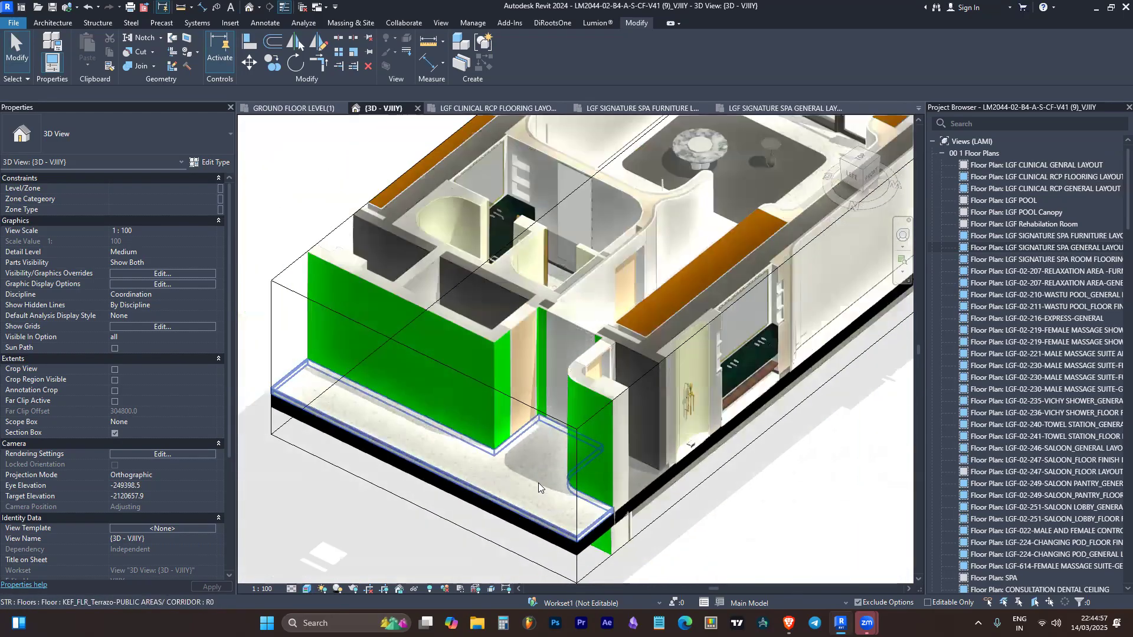
pyautogui.scroll(-4, 538, 482)
pyautogui.scroll(4, 643, 440)
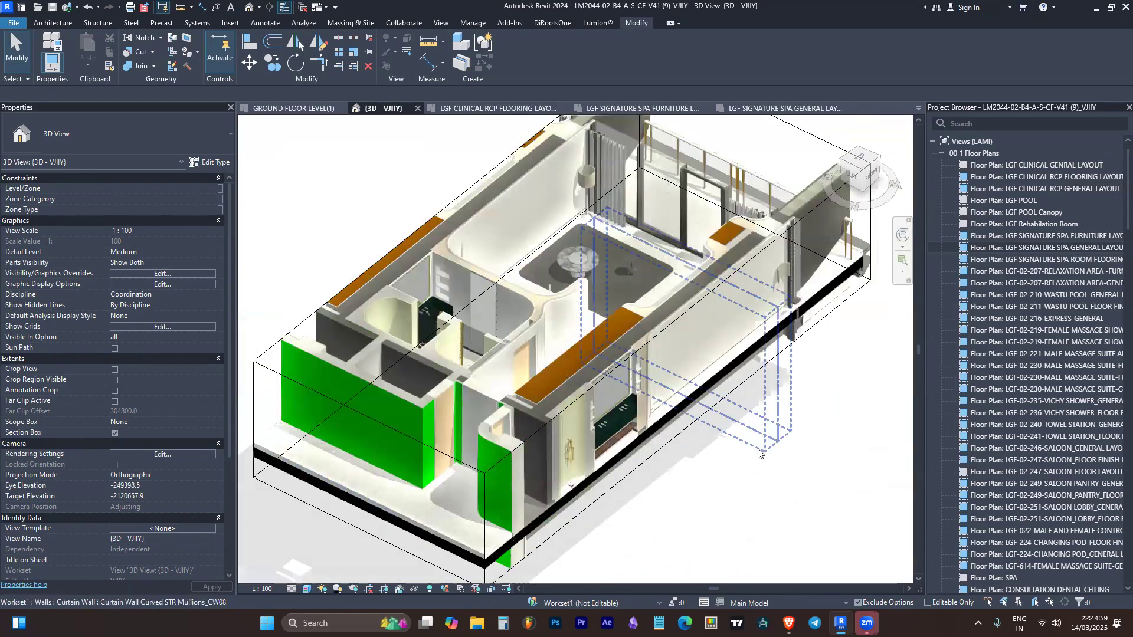
pyautogui.scroll(-2, 801, 475)
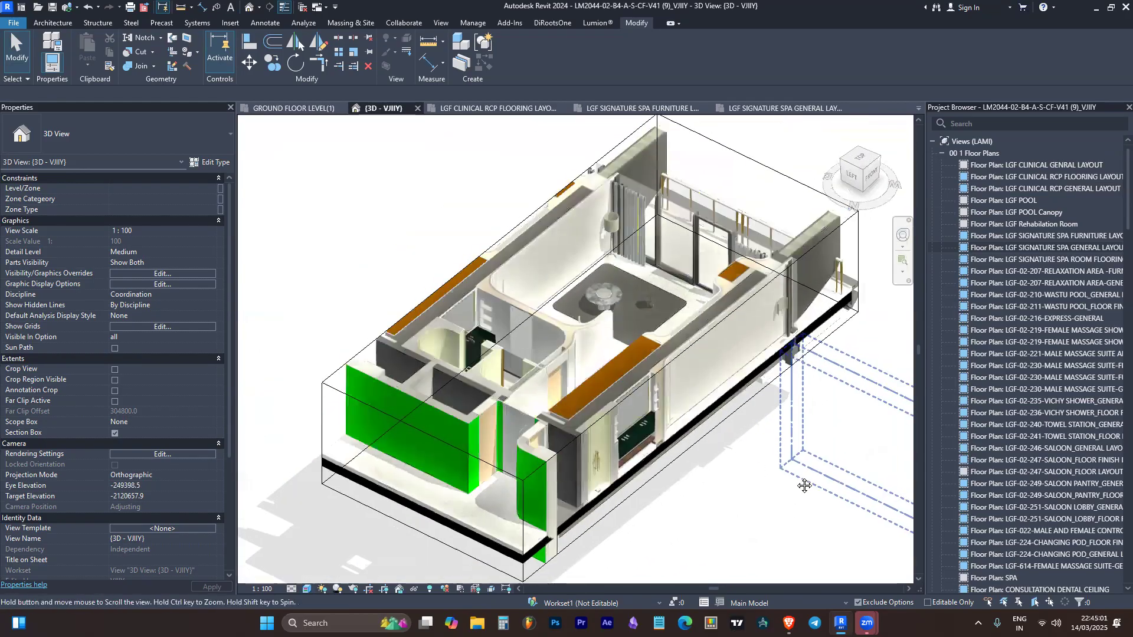
pyautogui.scroll(2, 461, 297)
pyautogui.scroll(-1, 460, 293)
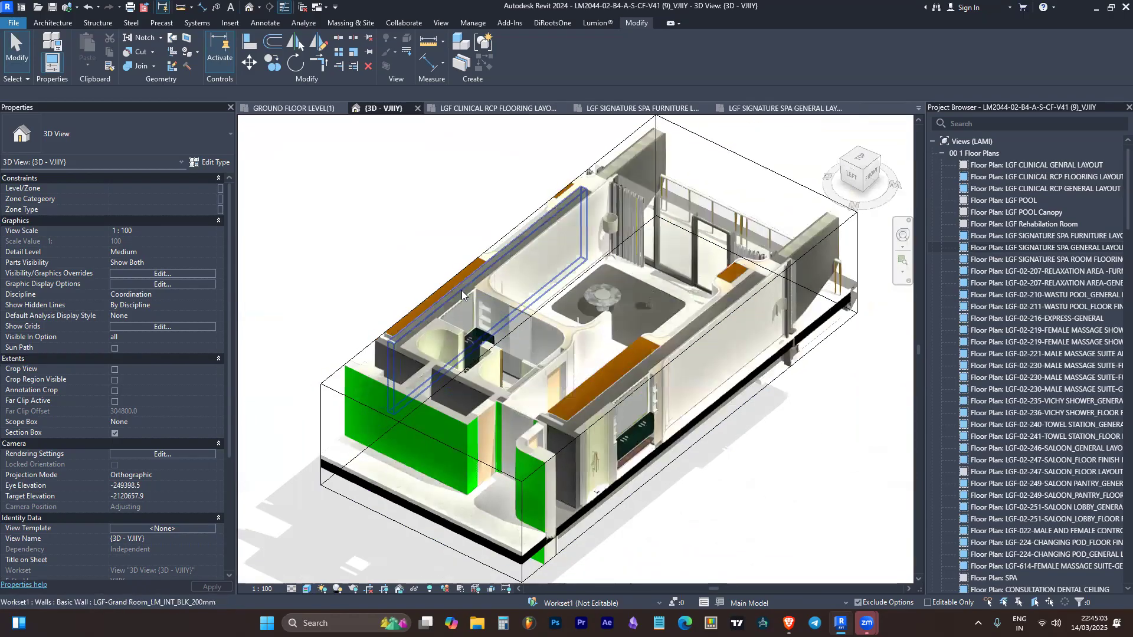
# Set the 3D view's detail level to Coarse
pyautogui.click(307, 588)
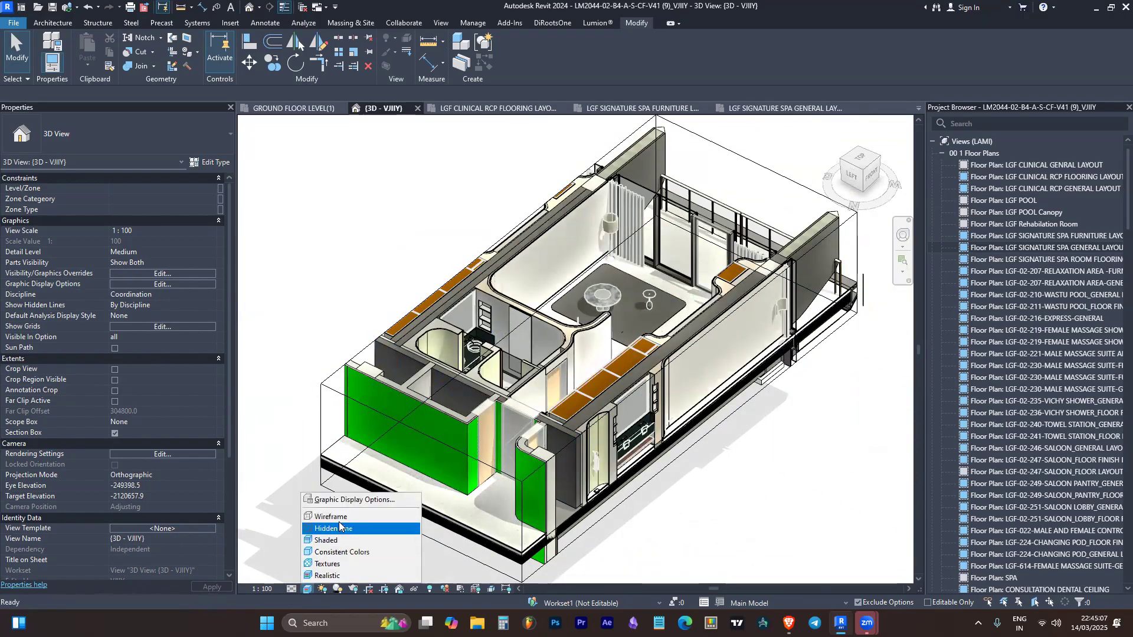
pyautogui.click(291, 589)
pyautogui.click(291, 590)
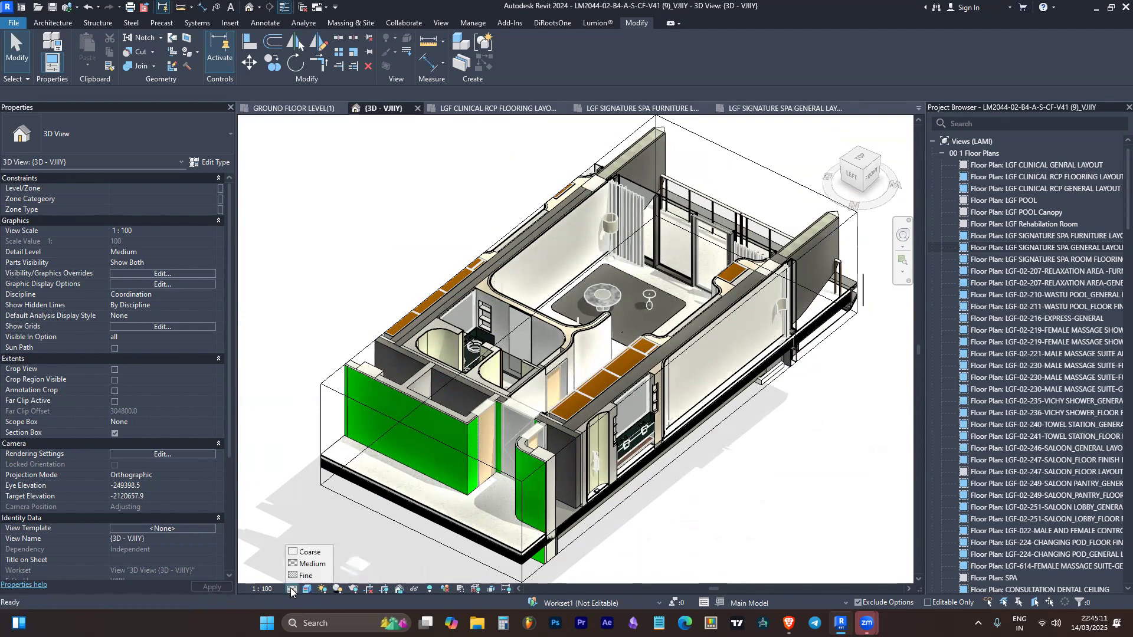
pyautogui.click(311, 561)
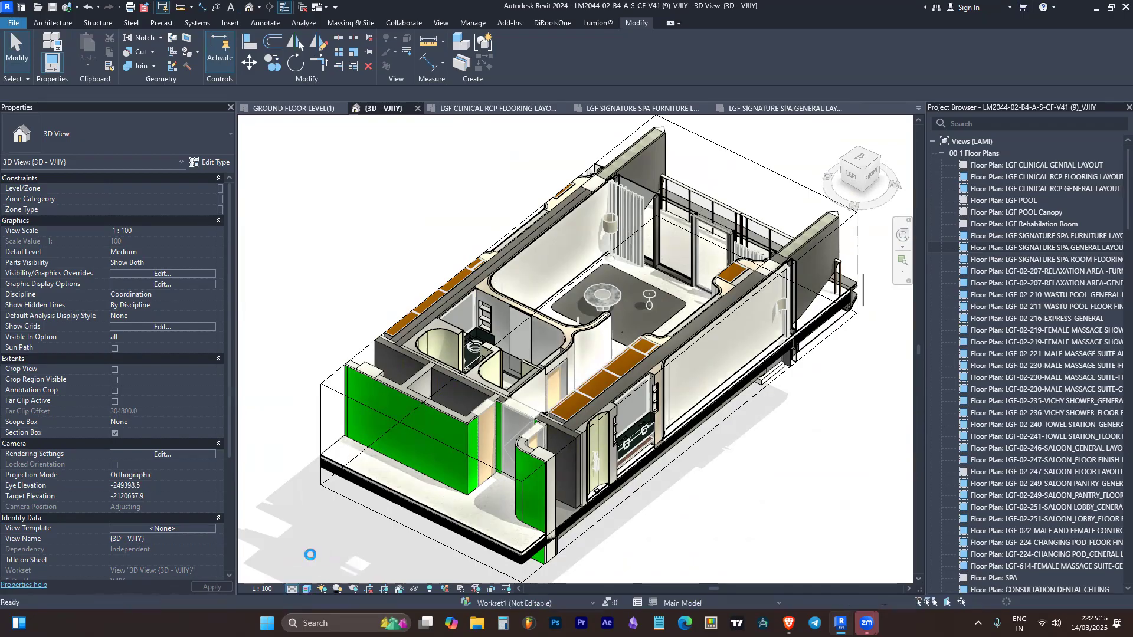
pyautogui.click(293, 588)
pyautogui.click(311, 564)
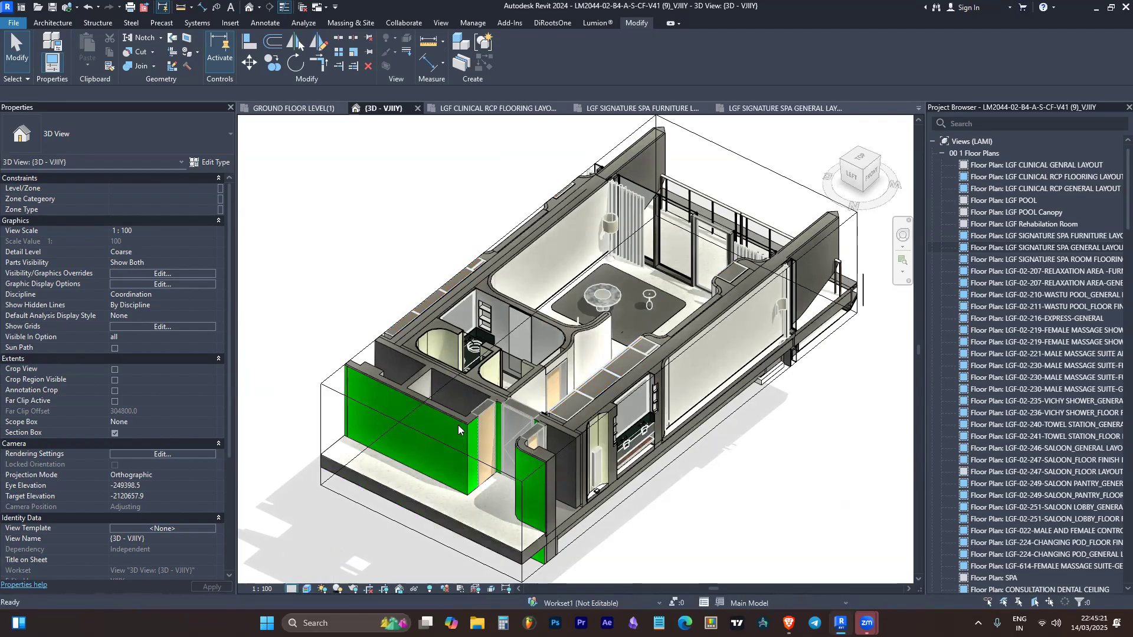
# Set the 3D view's detail level to Fine
pyautogui.click(292, 591)
pyautogui.click(306, 579)
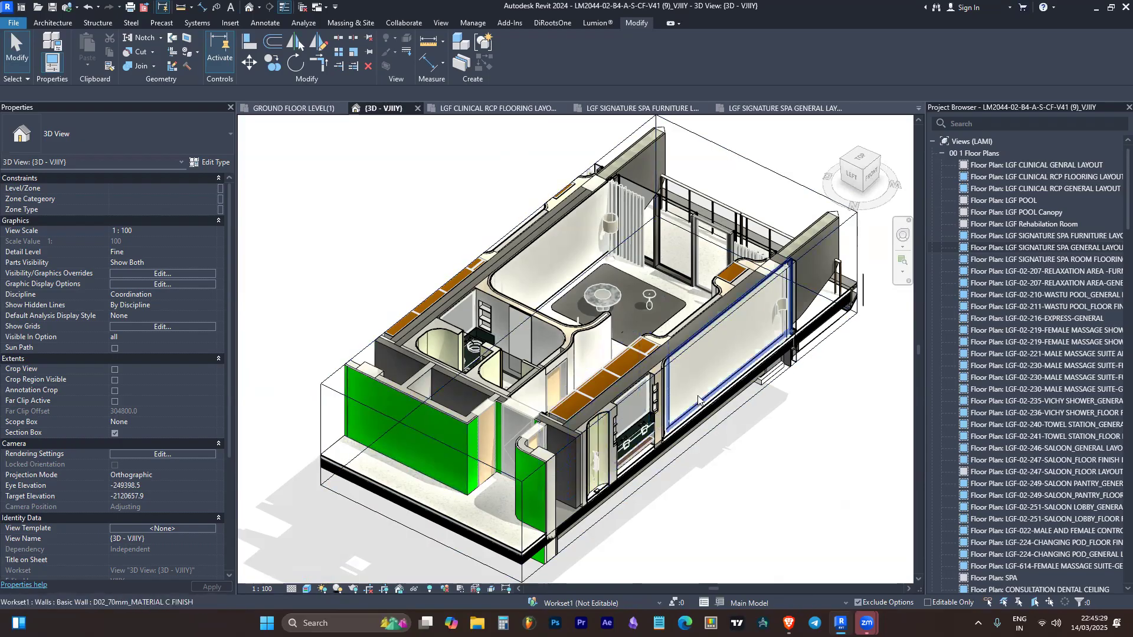
pyautogui.scroll(-1, 589, 406)
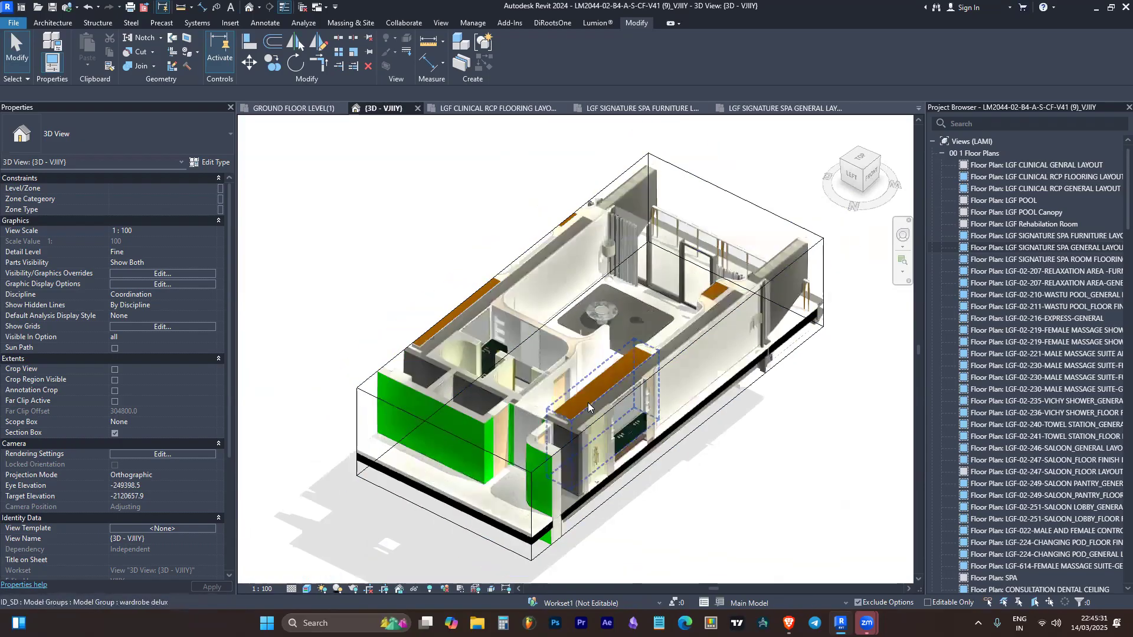
pyautogui.scroll(-2, 588, 406)
pyautogui.scroll(2, 522, 519)
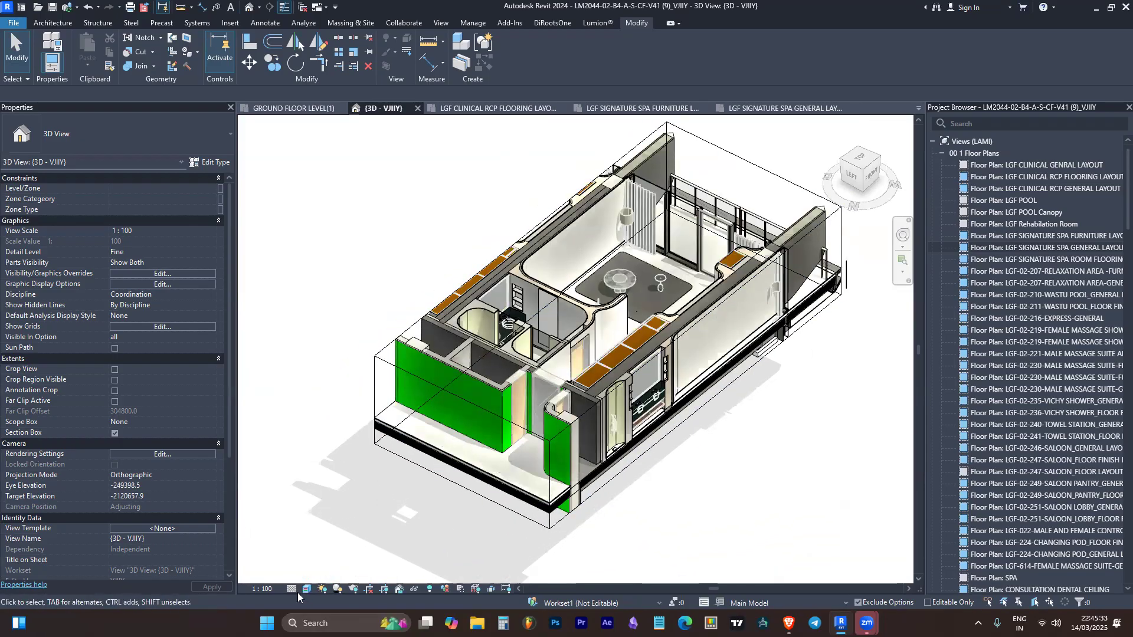
pyautogui.click(293, 589)
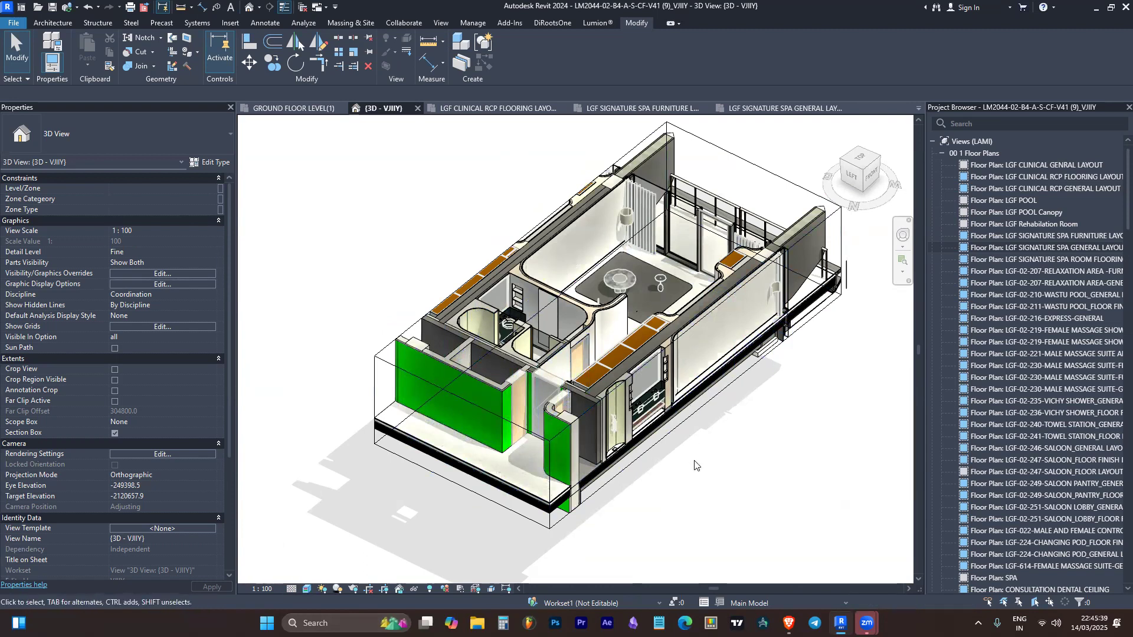
# Orbit the 3D view to examine the spa suite from its balcony side
pyautogui.keyDown('shift'); pyautogui.moveTo(694, 465); pyautogui.dragTo(838, 325, button='middle'); pyautogui.keyUp('shift')
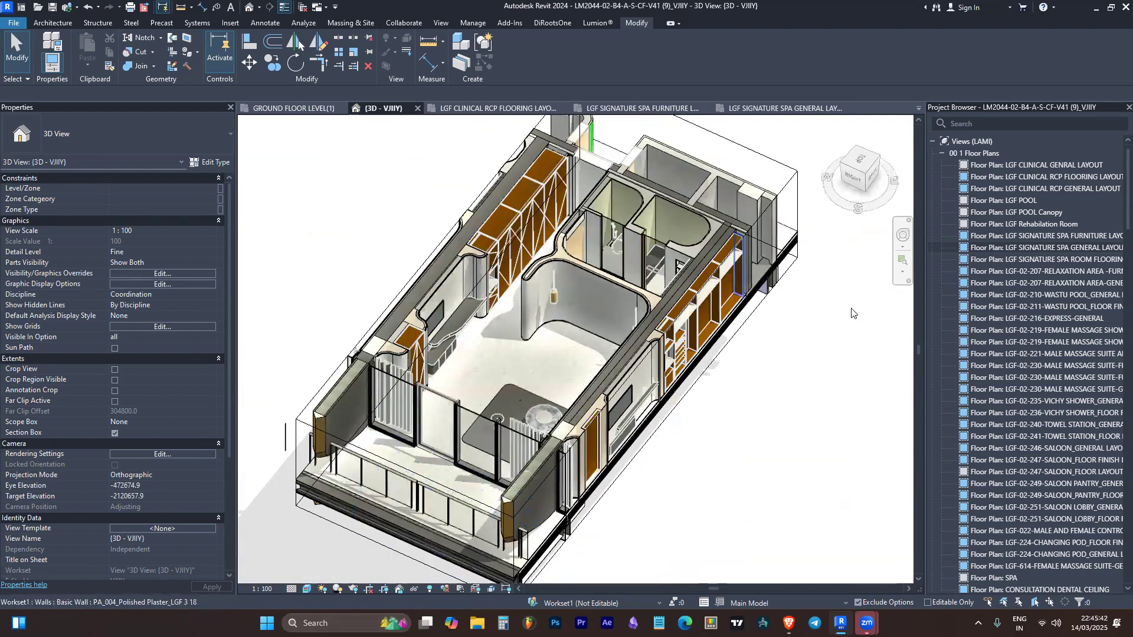
pyautogui.scroll(-3, 841, 312)
pyautogui.scroll(2, 733, 186)
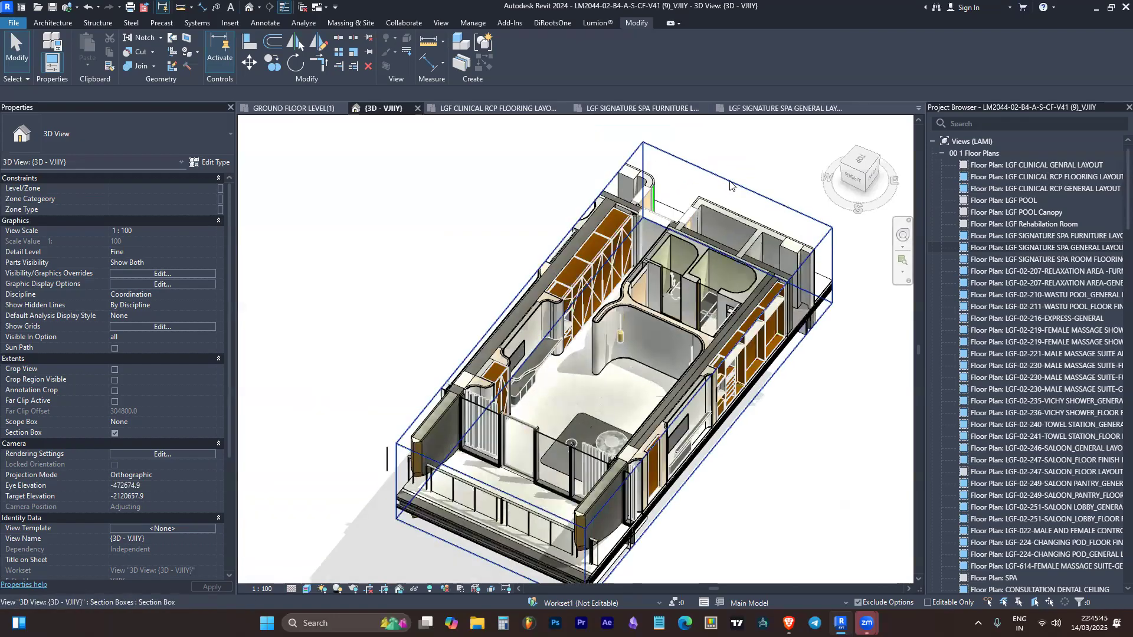
pyautogui.scroll(1, 642, 266)
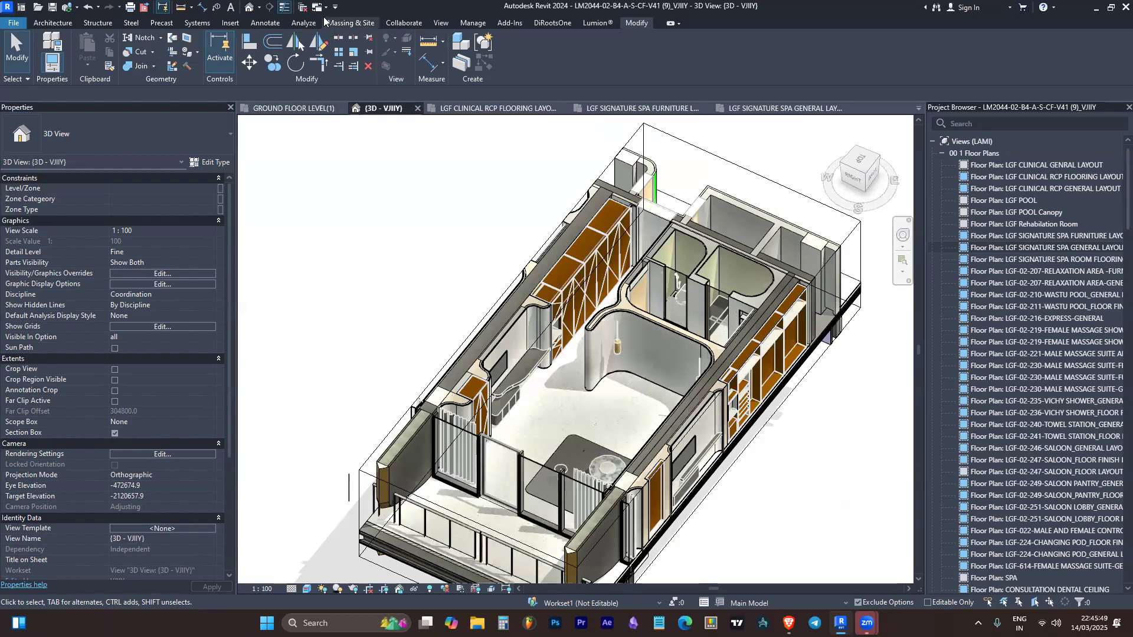
# Close the inactive views and switch to the {3D} view of the Threads_ARC_R00 model
pyautogui.click(302, 7)
pyautogui.click(262, 108)
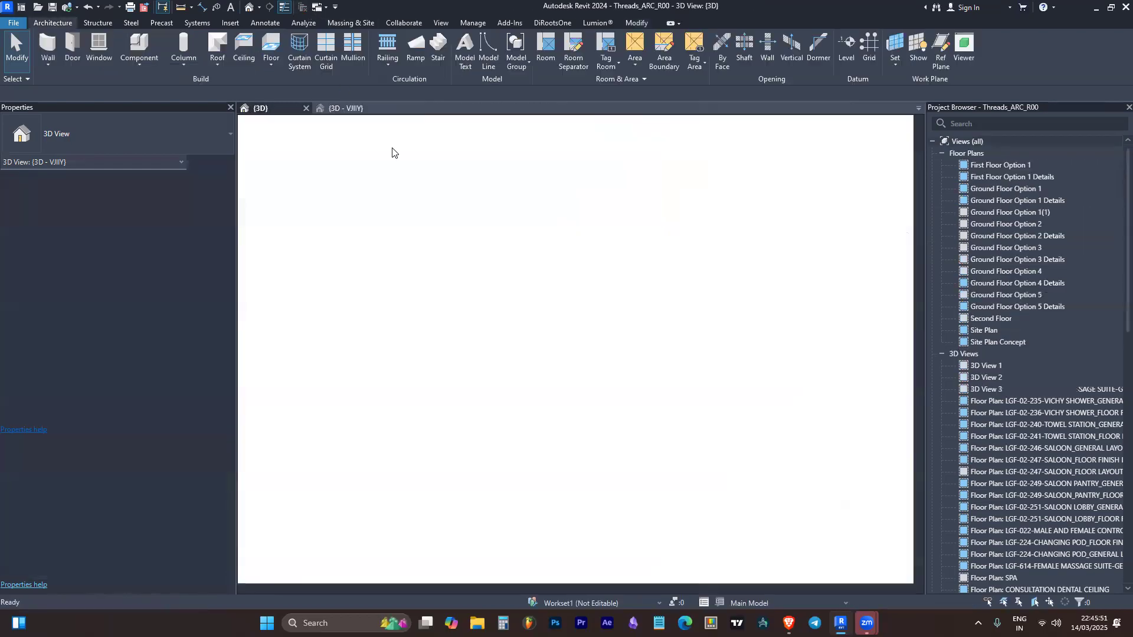
pyautogui.keyDown('shift'); pyautogui.moveTo(764, 425); pyautogui.dragTo(792, 441, button='middle'); pyautogui.keyUp('shift')
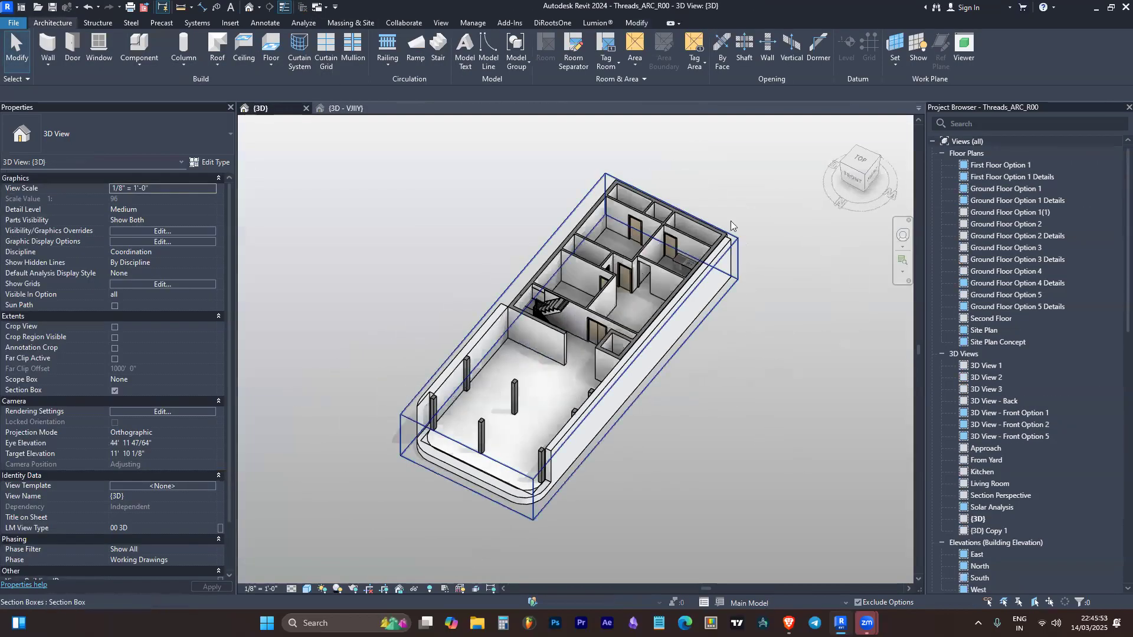
pyautogui.scroll(3, 710, 219)
pyautogui.scroll(-2, 710, 219)
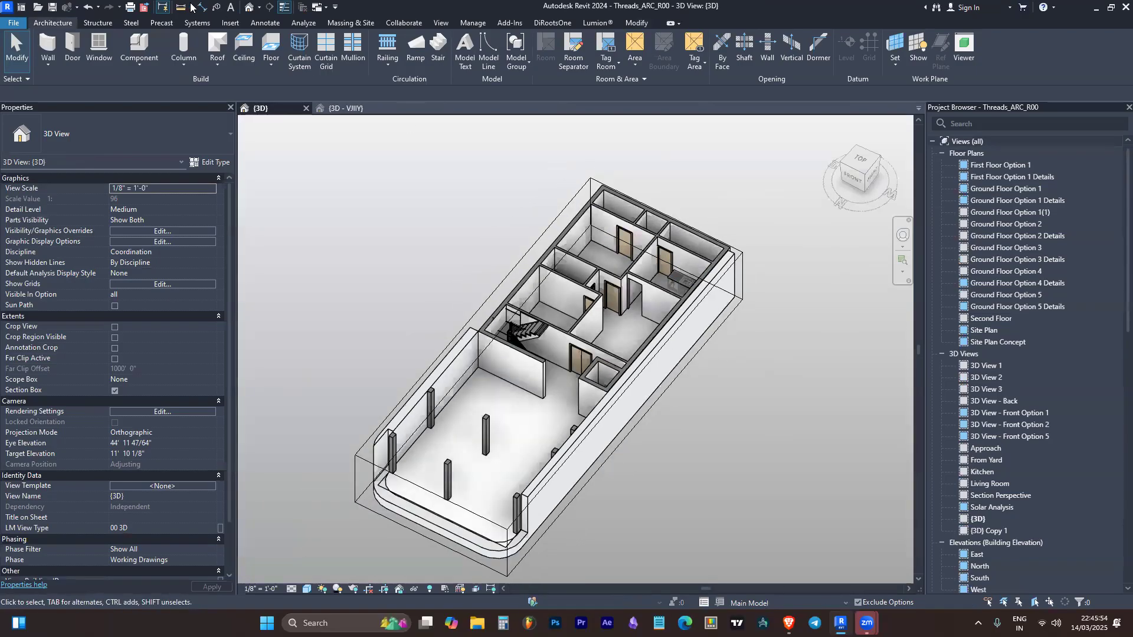
# Create a new project from the Architectural Template
pyautogui.click(12, 23)
pyautogui.moveTo(34, 69)
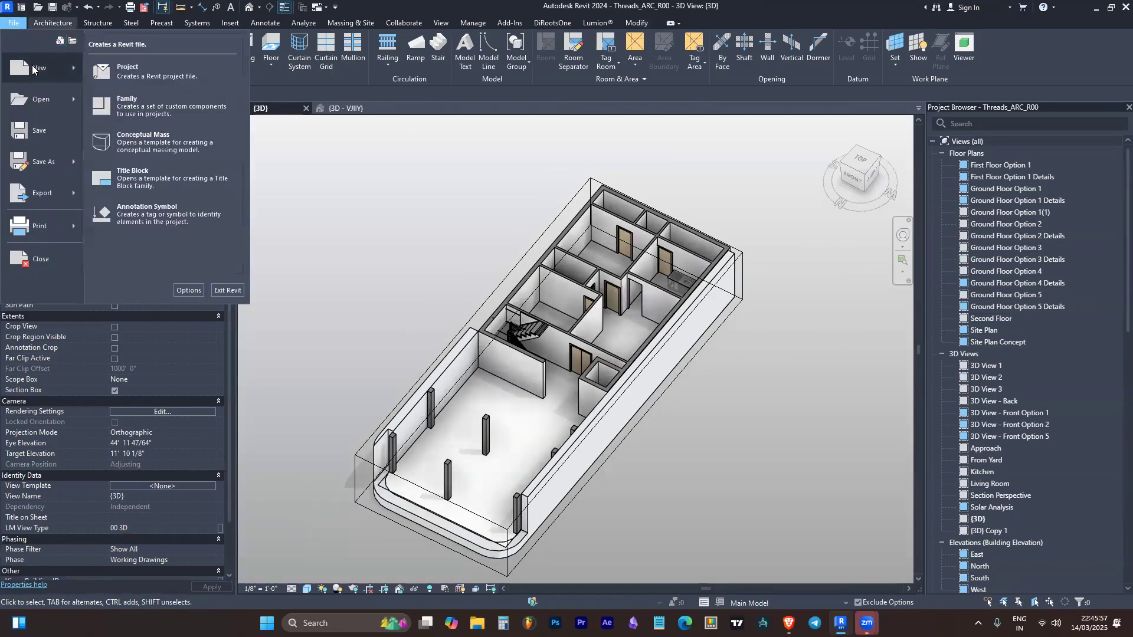
pyautogui.click(146, 70)
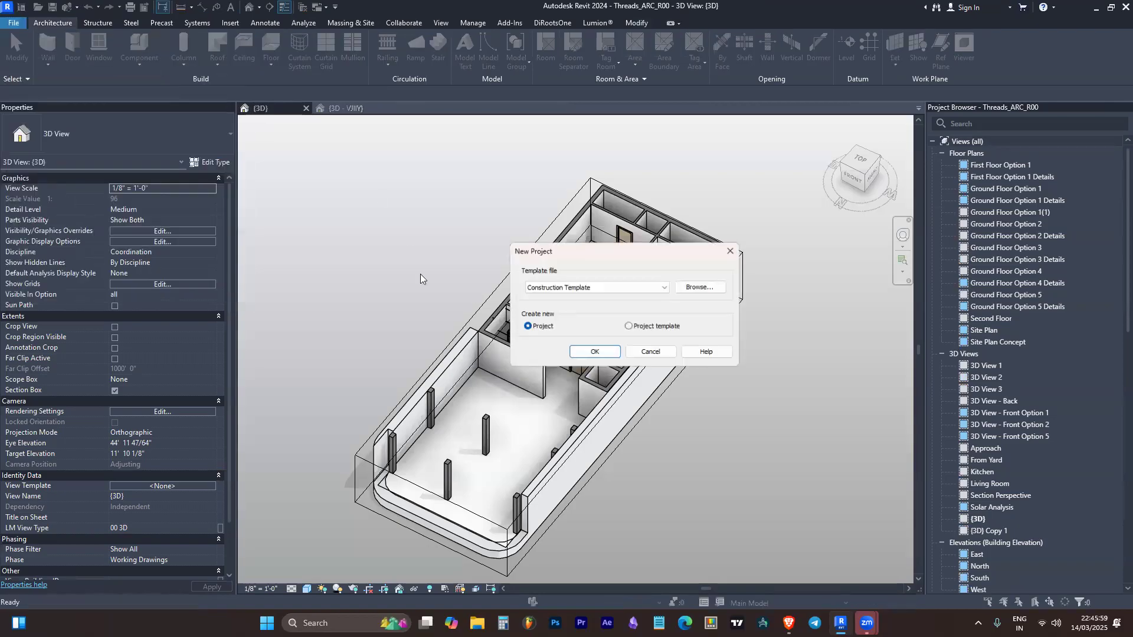
pyautogui.click(566, 292)
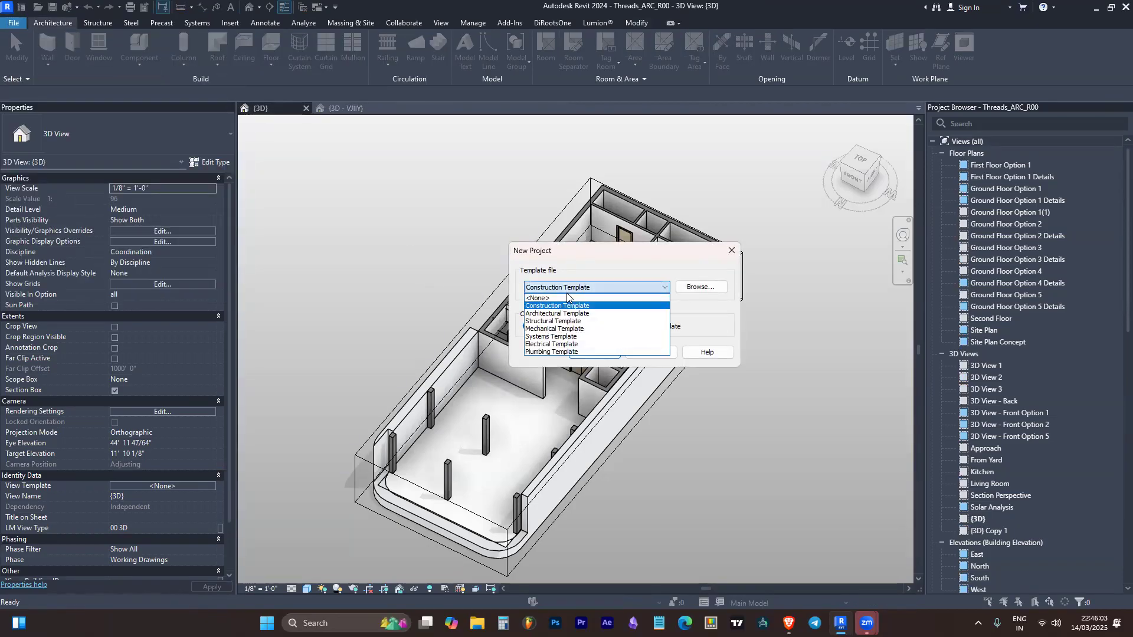
pyautogui.click(564, 314)
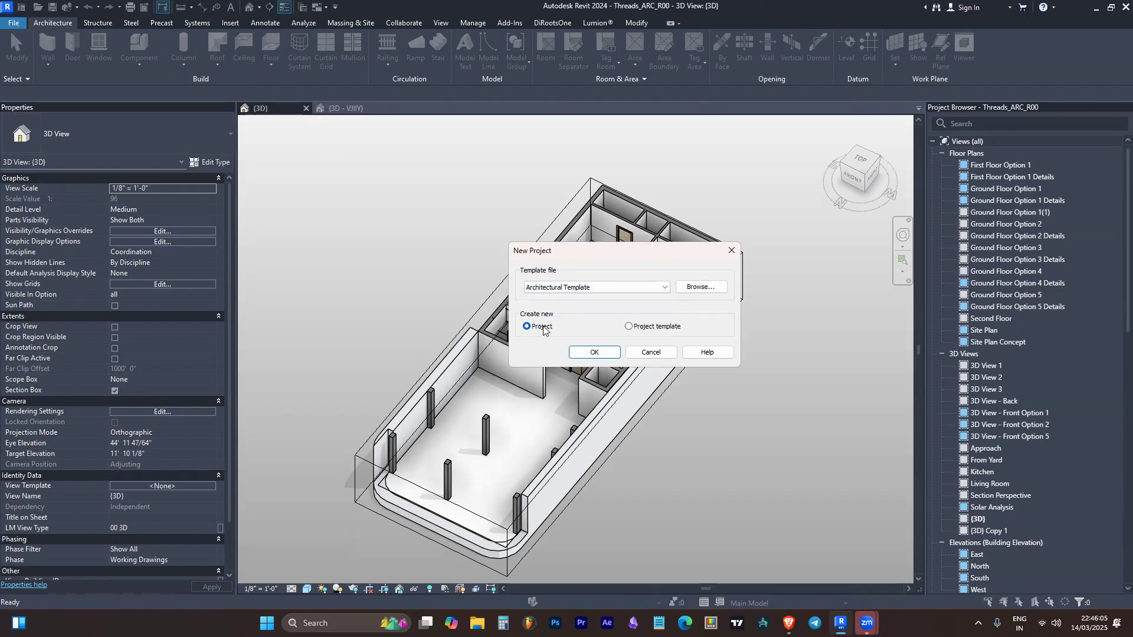
pyautogui.click(593, 353)
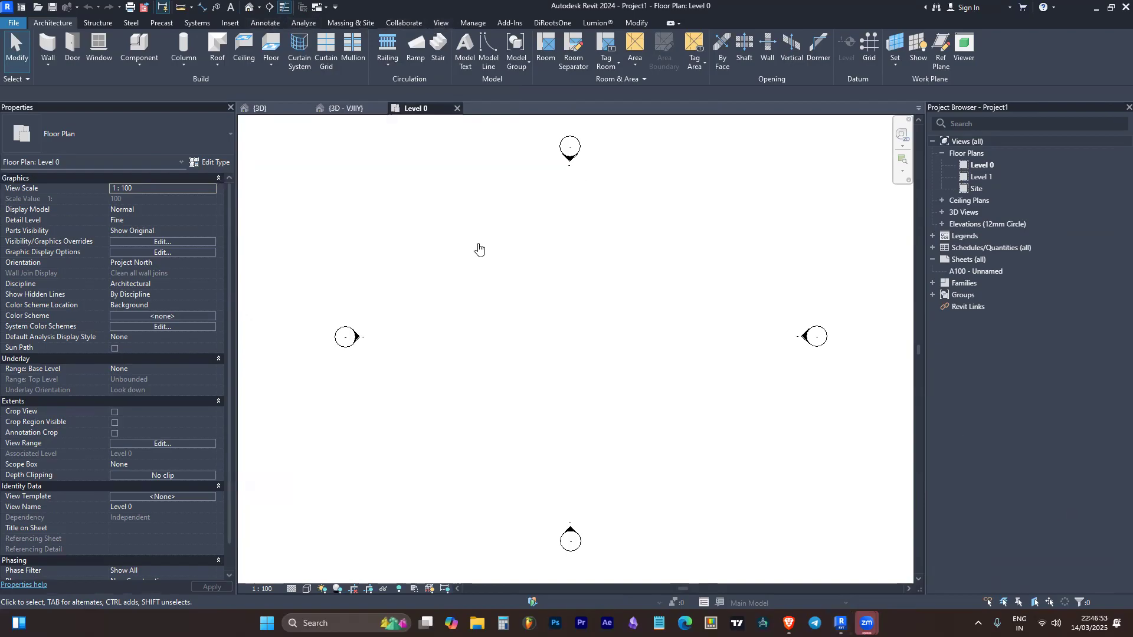
# Close the Threads_ARC_R00 model without saving its changes
pyautogui.click(231, 23)
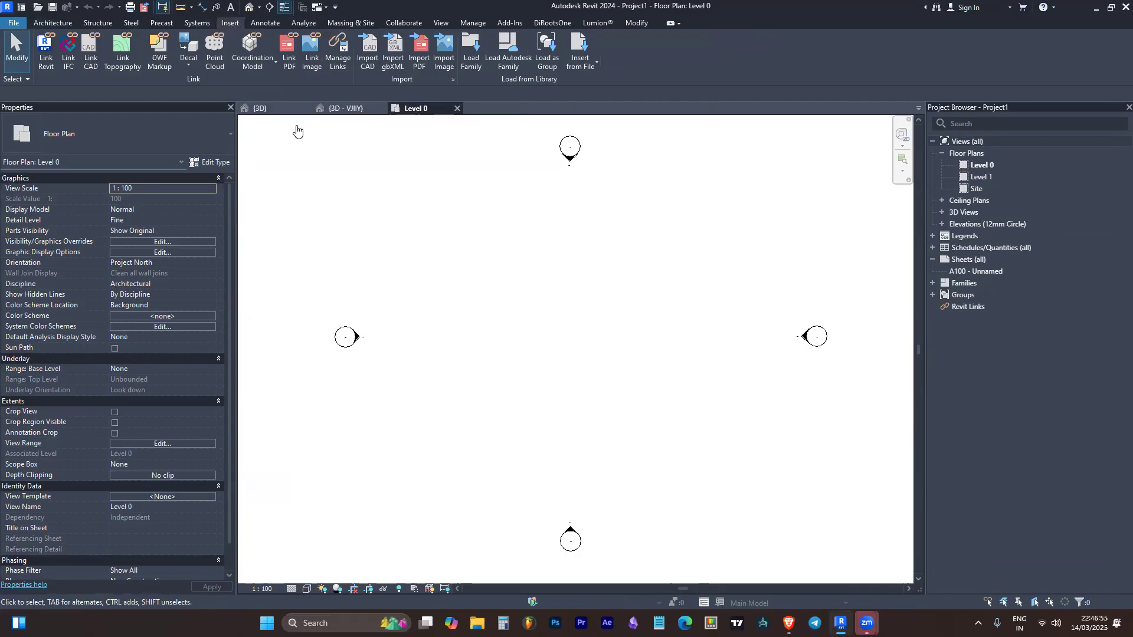
pyautogui.click(272, 110)
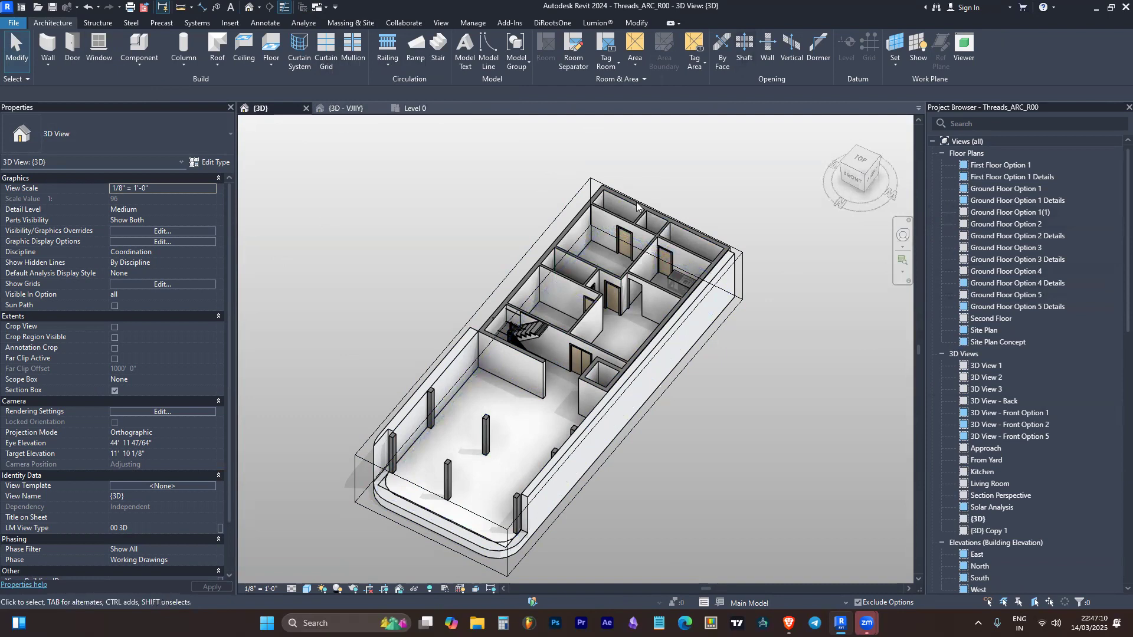
pyautogui.click(306, 108)
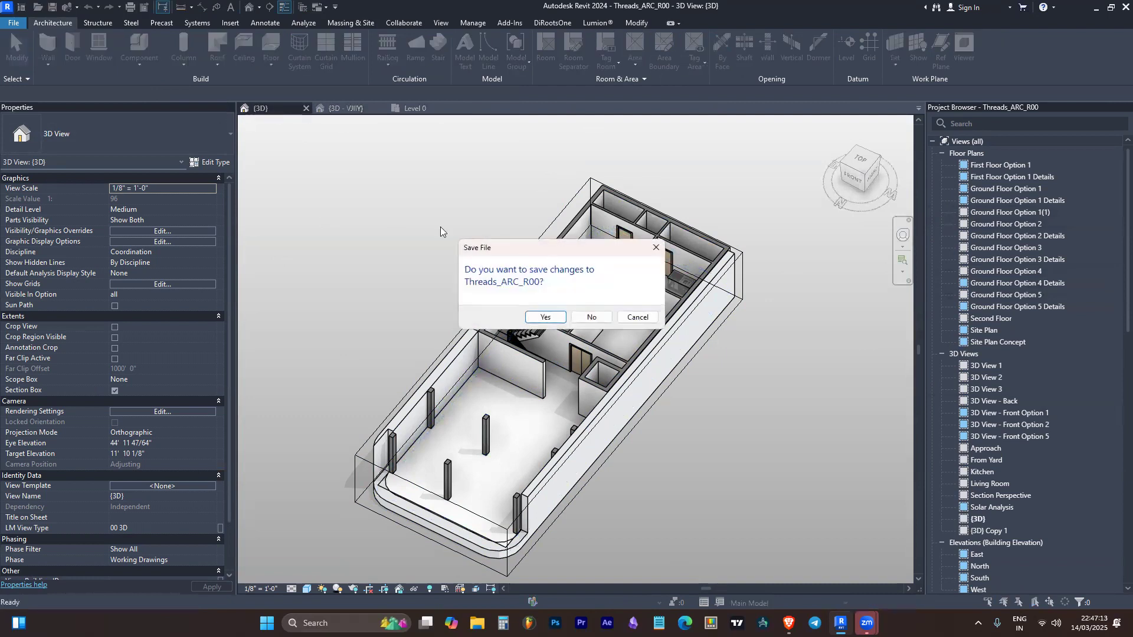
pyautogui.click(590, 317)
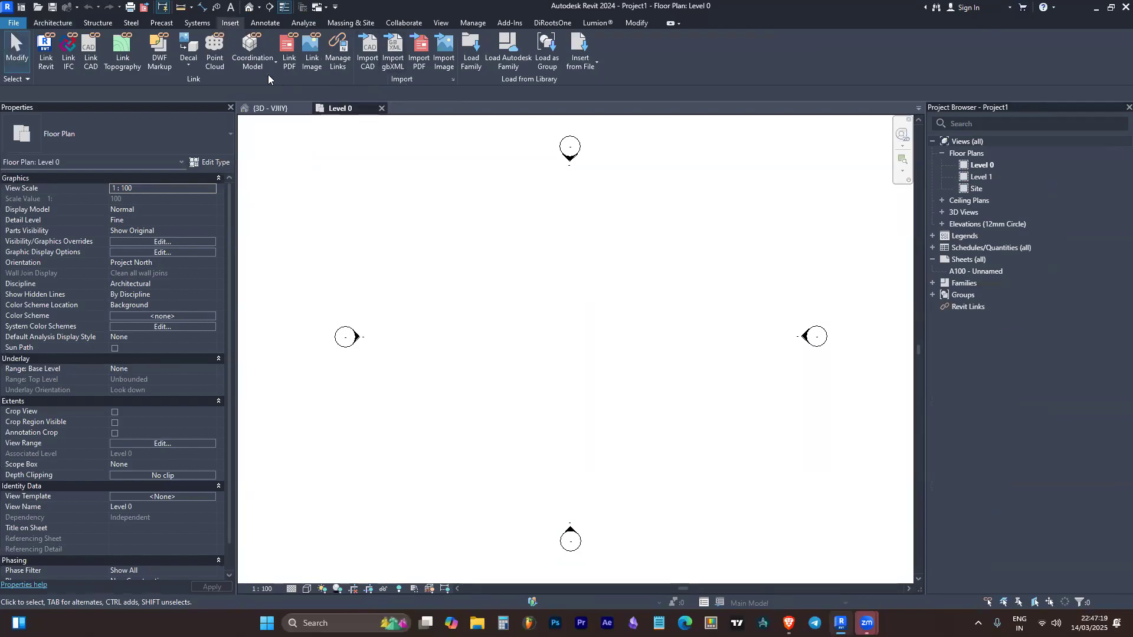
# Start linking a Revit model and select Threads_ARC_R00 from the WIP folder of 20250312_XEI054_Threads under BIM's 01_Residential folder
pyautogui.click(44, 56)
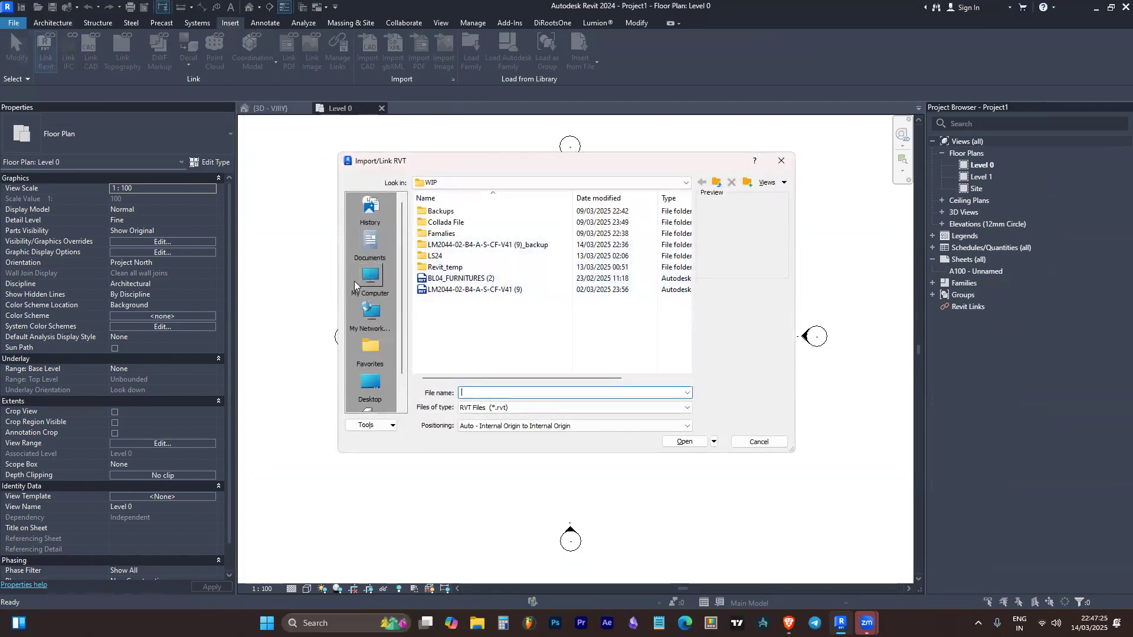
pyautogui.click(618, 183)
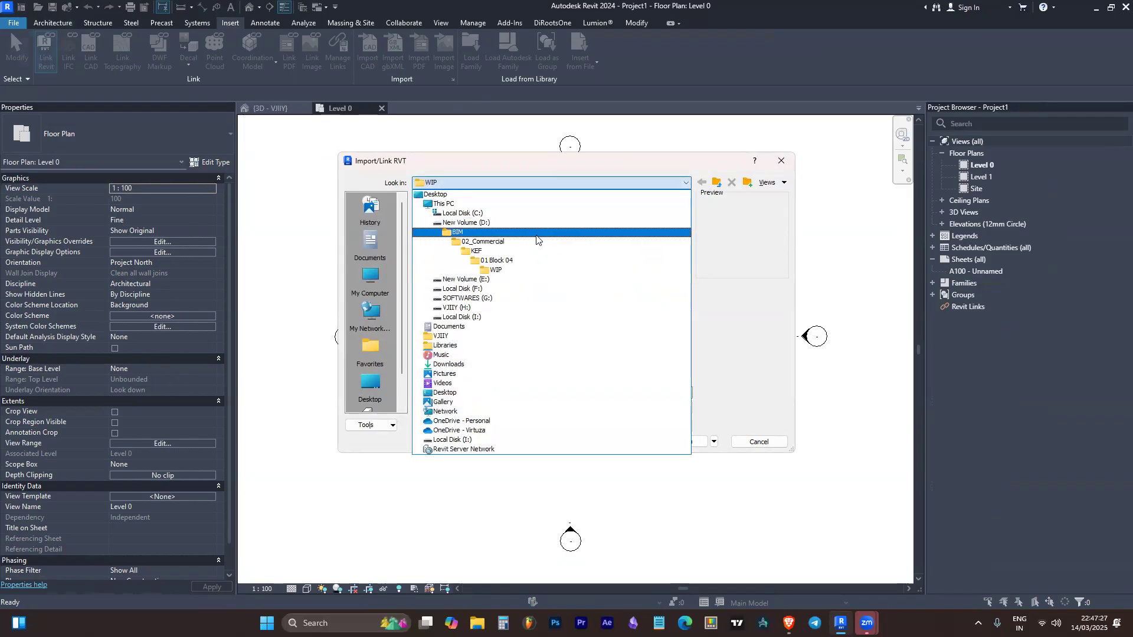
pyautogui.click(537, 232)
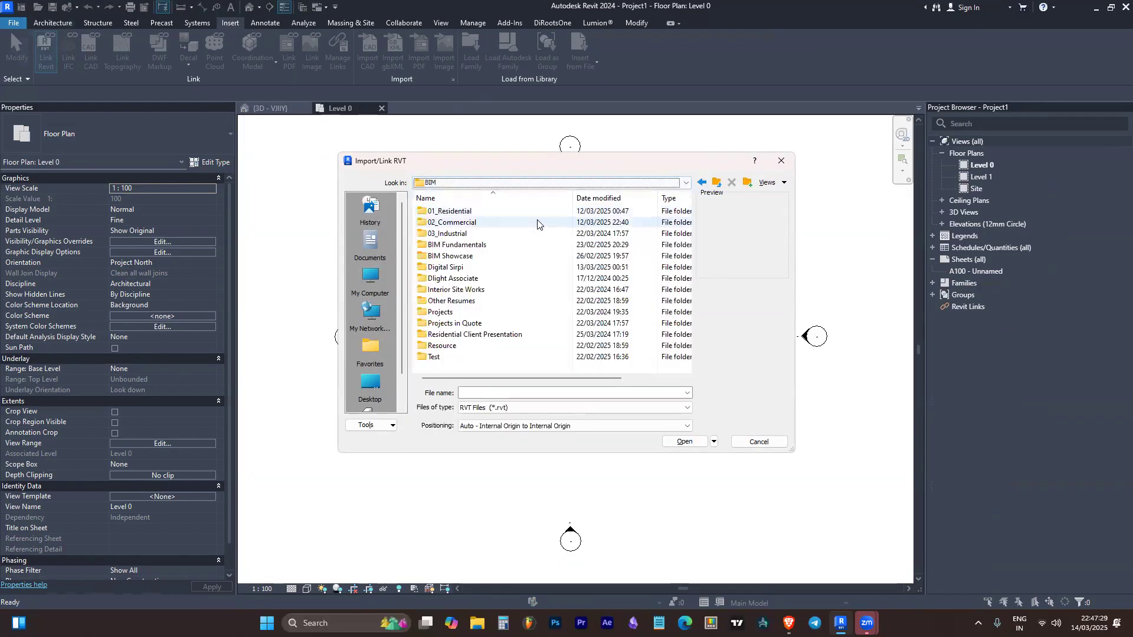
pyautogui.doubleClick(543, 215)
pyautogui.scroll(-5, 537, 283)
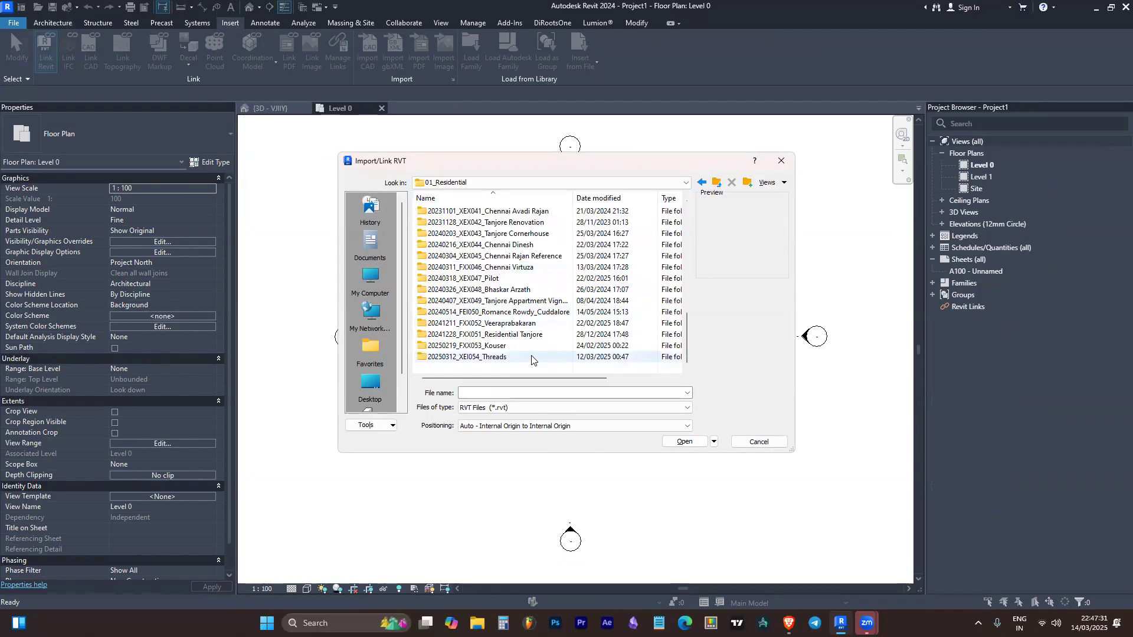
pyautogui.doubleClick(532, 357)
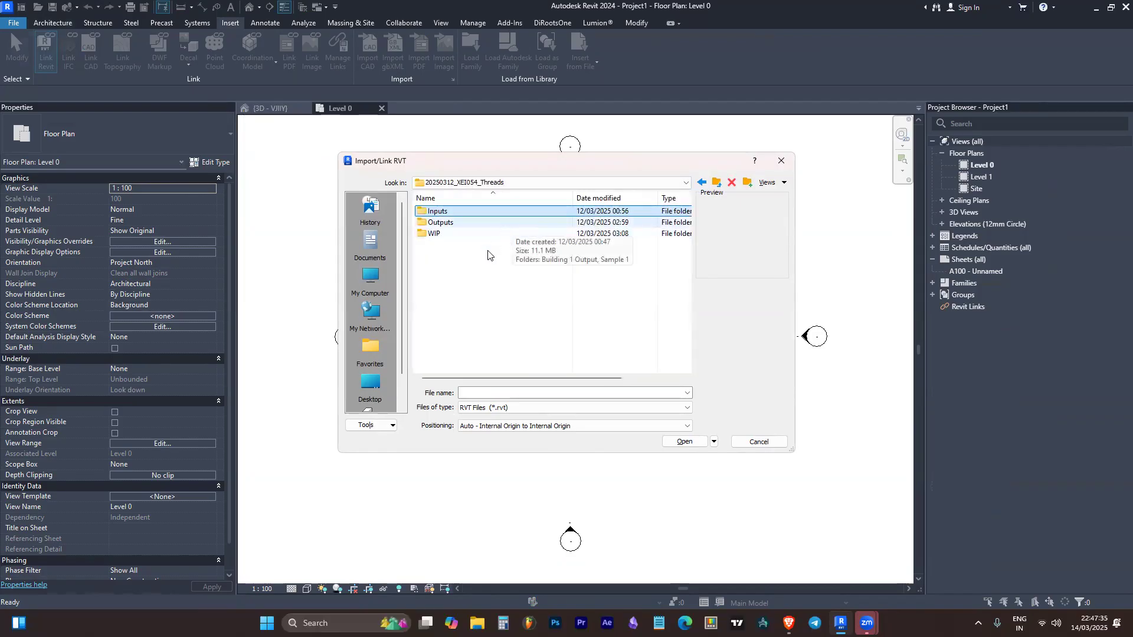
pyautogui.click(469, 238)
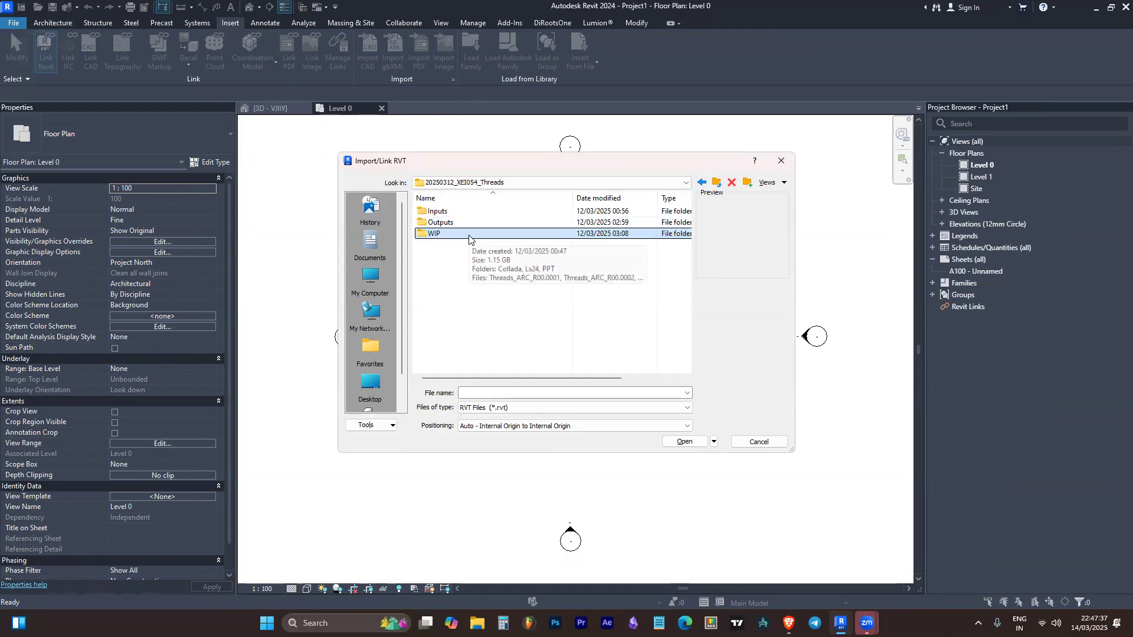
pyautogui.doubleClick(469, 234)
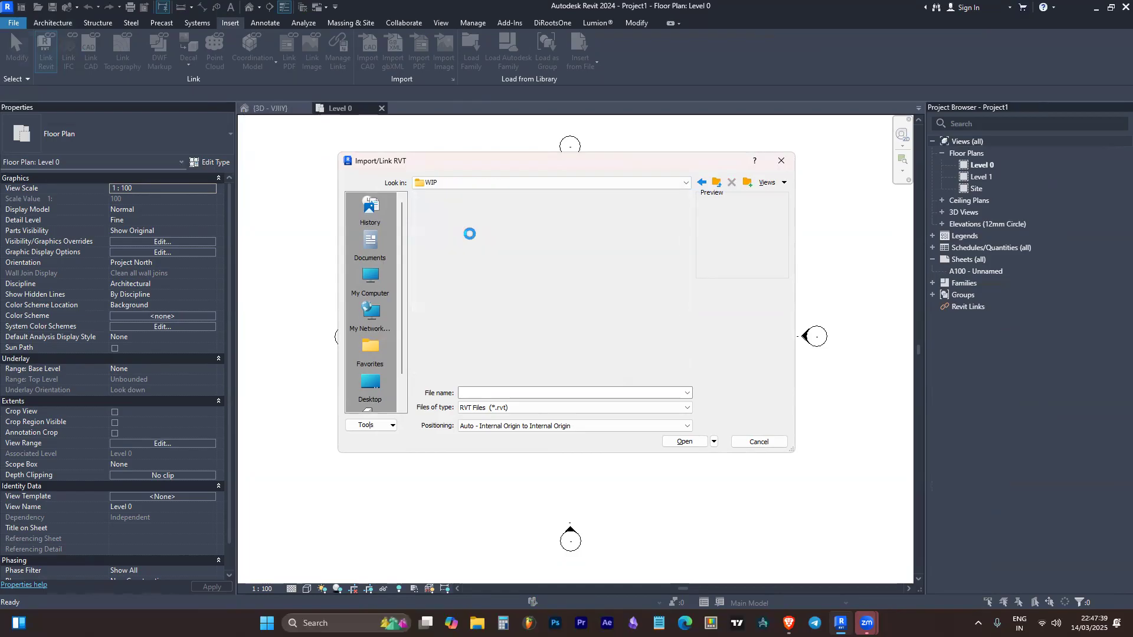
pyautogui.click(466, 289)
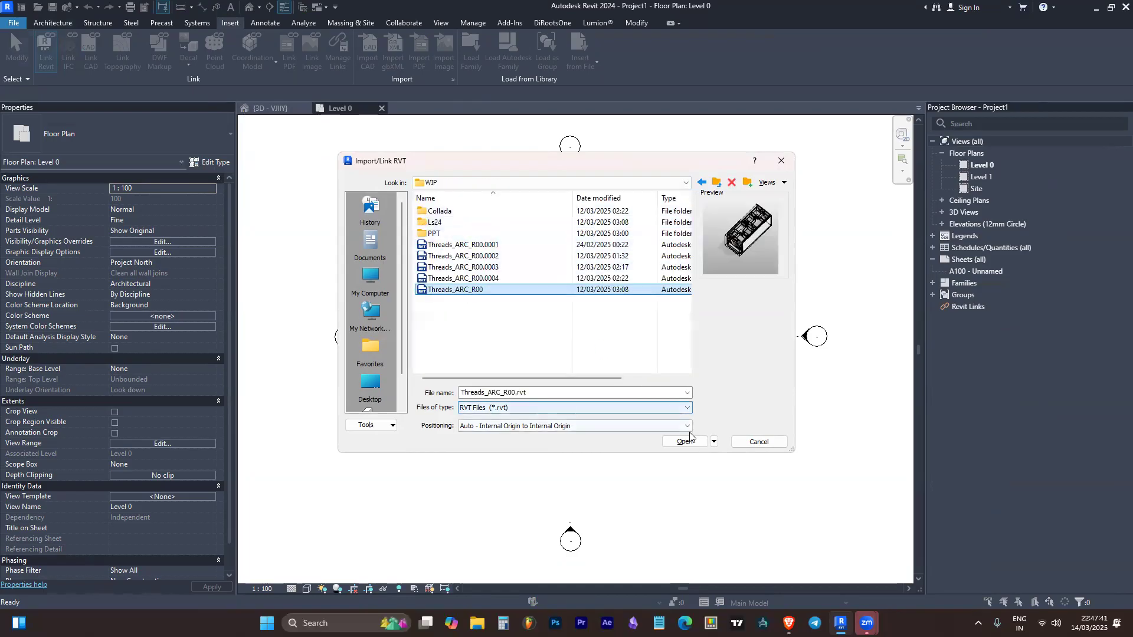
# Set the link positioning to Auto - By Shared Coordinates, link the model into the project and dismiss the coordinate notice
pyautogui.click(602, 426)
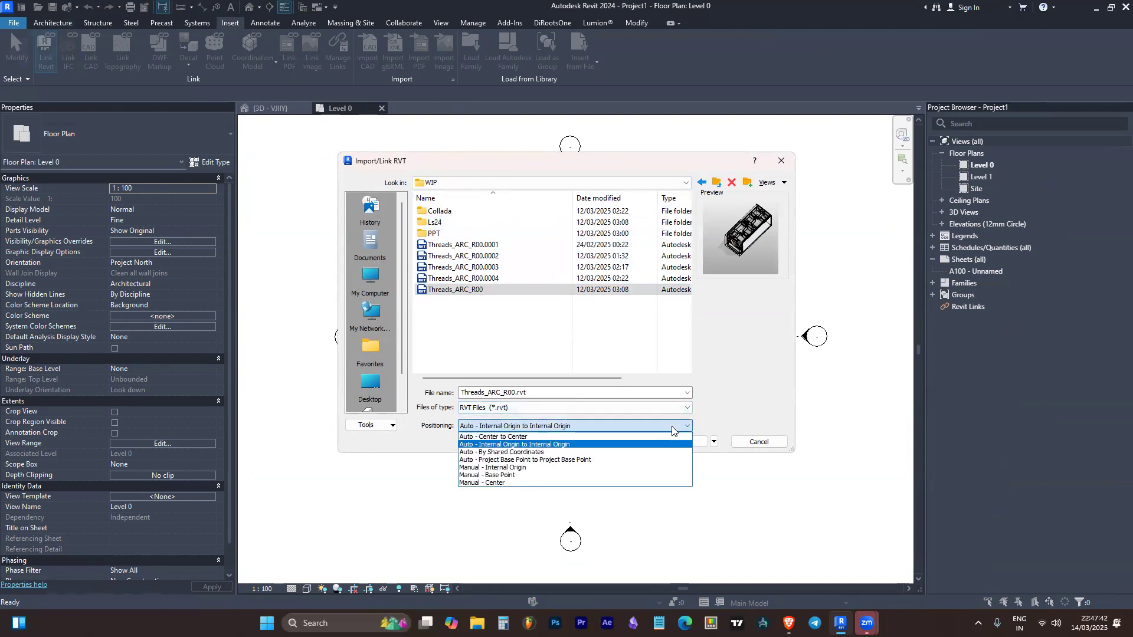
pyautogui.click(590, 452)
pyautogui.click(583, 426)
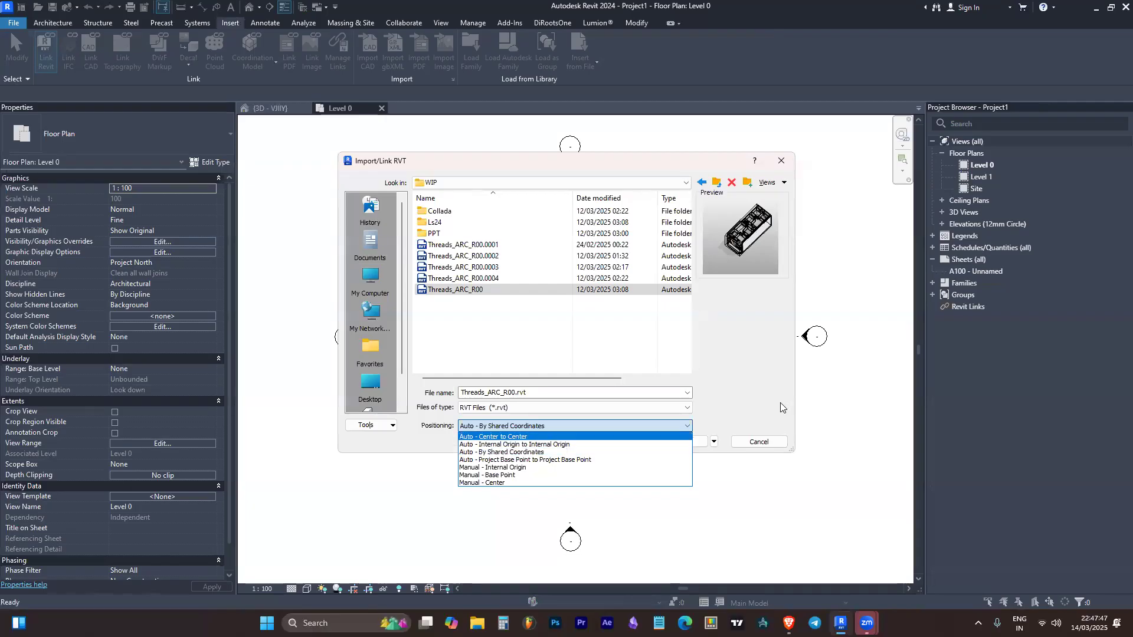
pyautogui.click(545, 452)
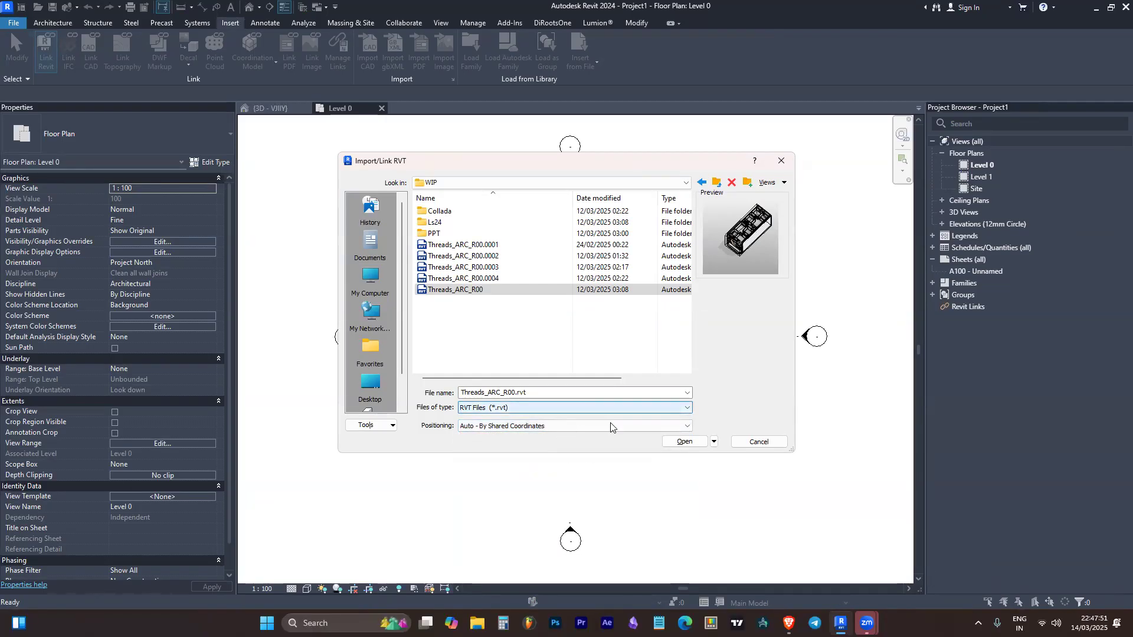
pyautogui.click(689, 442)
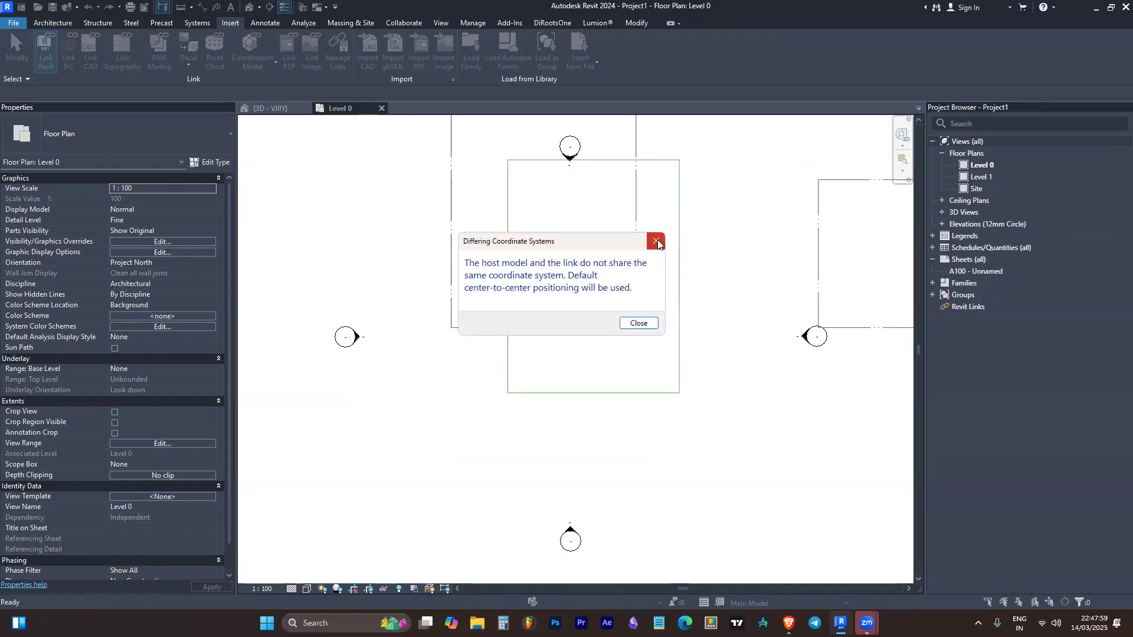
pyautogui.click(656, 240)
# Open the project's default 3D view and orbit to the front facade of the linked building
pyautogui.scroll(-3, 644, 307)
pyautogui.scroll(-1, 644, 307)
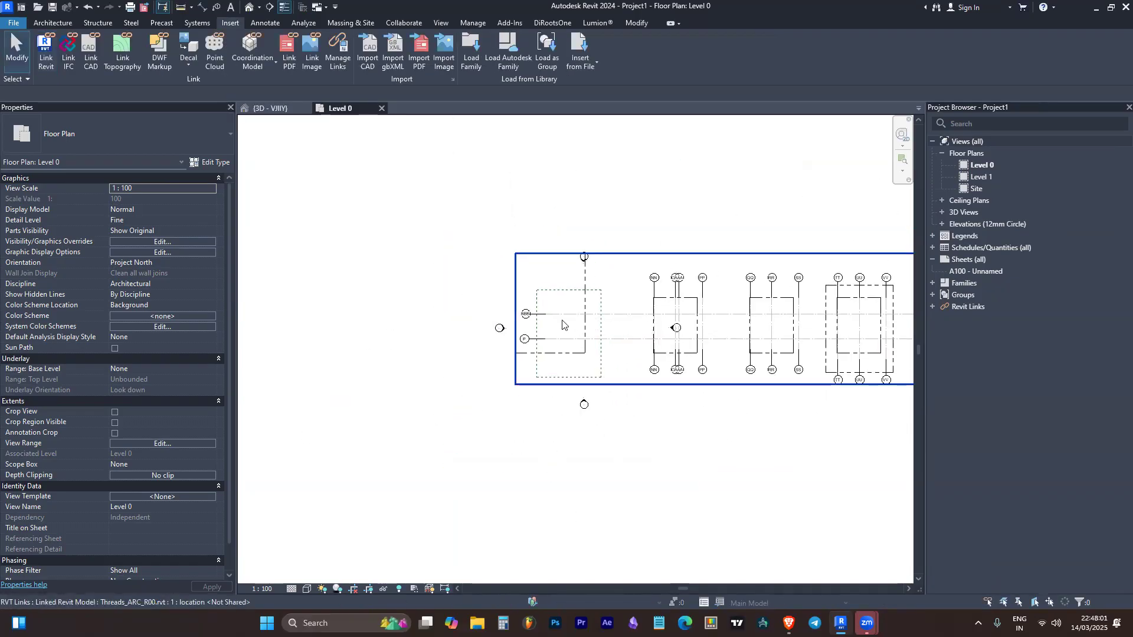
pyautogui.click(251, 8)
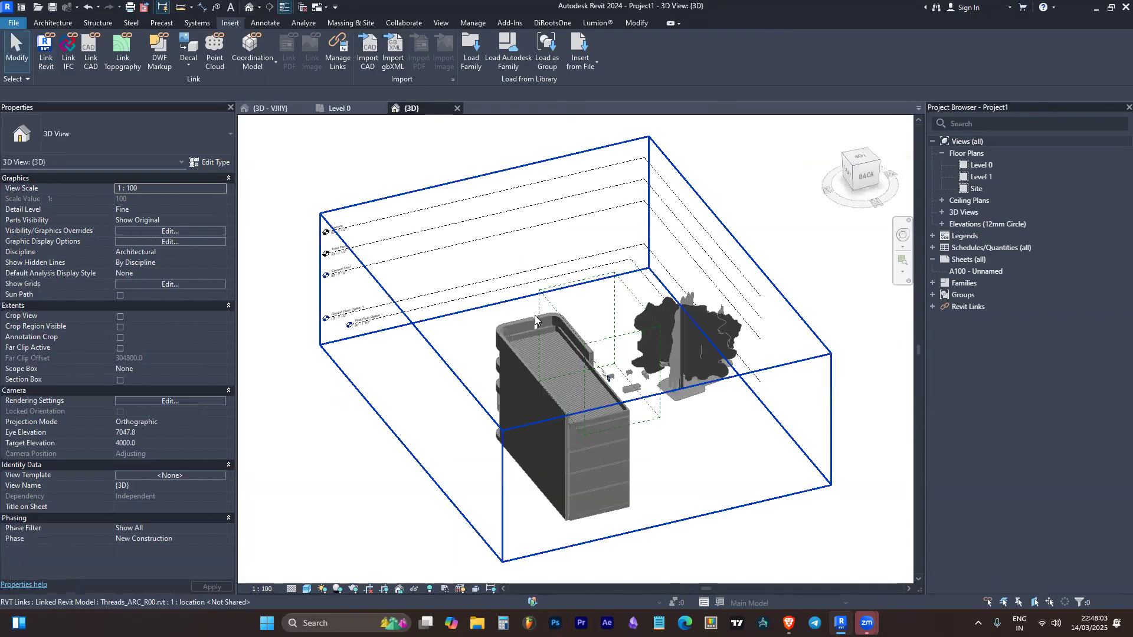
pyautogui.scroll(3, 464, 425)
pyautogui.keyDown('shift'); pyautogui.moveTo(465, 425); pyautogui.dragTo(671, 248, button='middle'); pyautogui.keyUp('shift')
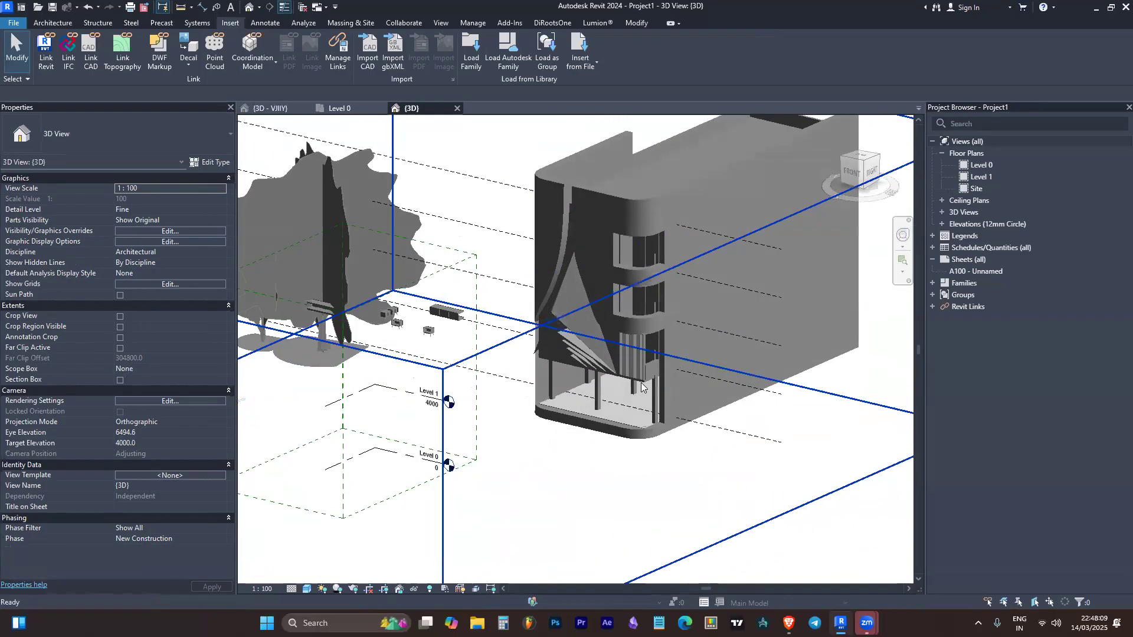
# Select the linked Threads_ARC_R00 model to check how it behaves as one object, examine it from the front and clear the selection
pyautogui.click(679, 225)
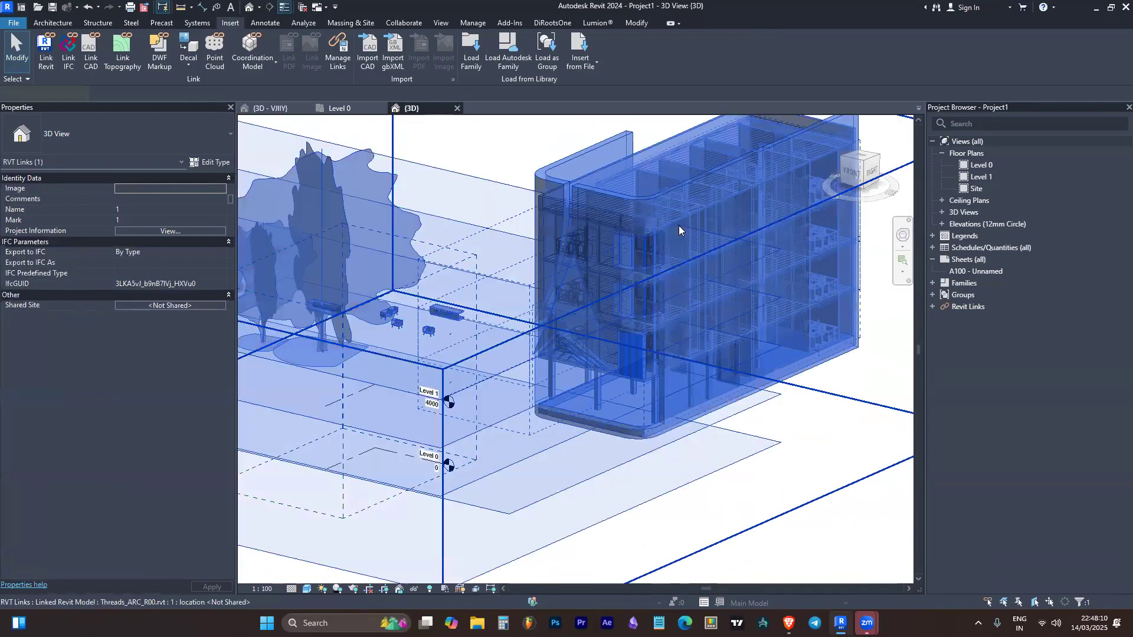
pyautogui.click(701, 457)
pyautogui.scroll(-1, 711, 462)
pyautogui.keyDown('shift'); pyautogui.moveTo(737, 463); pyautogui.dragTo(785, 401, button='middle'); pyautogui.keyUp('shift')
pyautogui.scroll(2, 702, 280)
pyautogui.scroll(3, 678, 281)
pyautogui.click(679, 280)
pyautogui.keyDown('shift'); pyautogui.moveTo(597, 413); pyautogui.dragTo(657, 369, button='middle'); pyautogui.keyUp('shift')
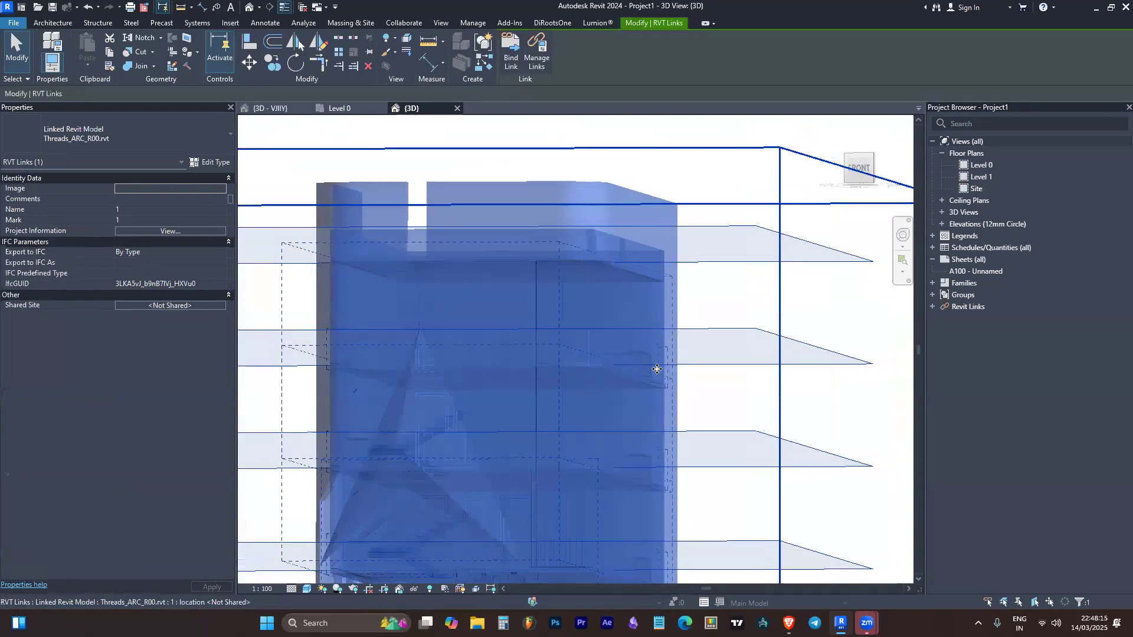
pyautogui.click(682, 334)
# Examine the linked building and its surrounding trees from the front and from an elevated corner
pyautogui.scroll(-2, 681, 333)
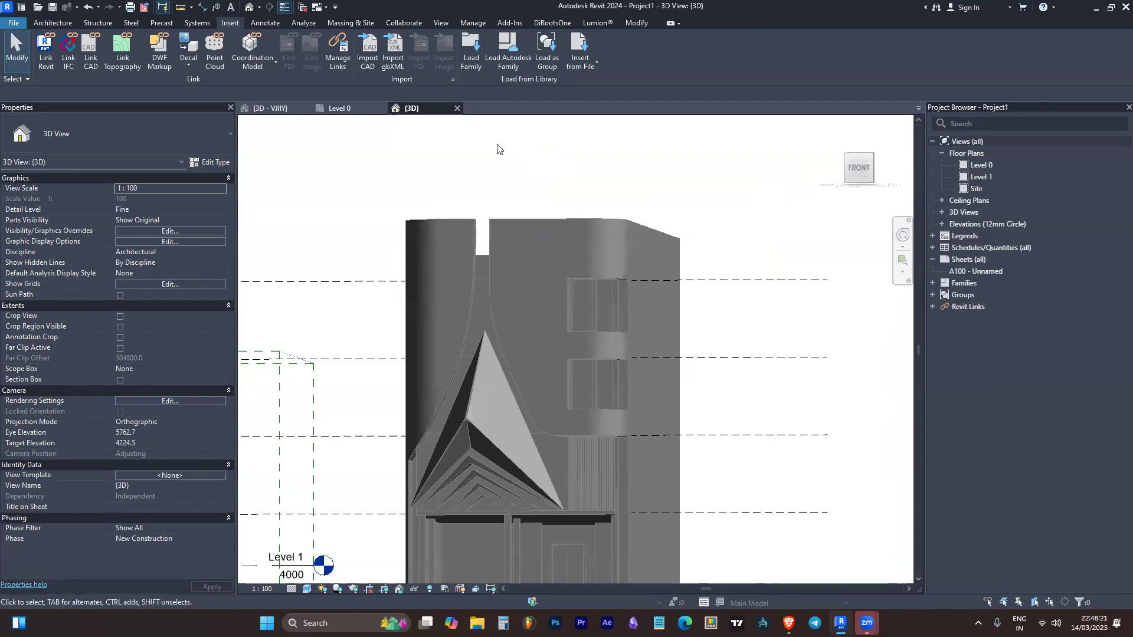
pyautogui.scroll(-3, 499, 152)
pyautogui.keyDown('shift'); pyautogui.moveTo(507, 192); pyautogui.dragTo(554, 332, button='middle'); pyautogui.keyUp('shift')
pyautogui.scroll(2, 626, 267)
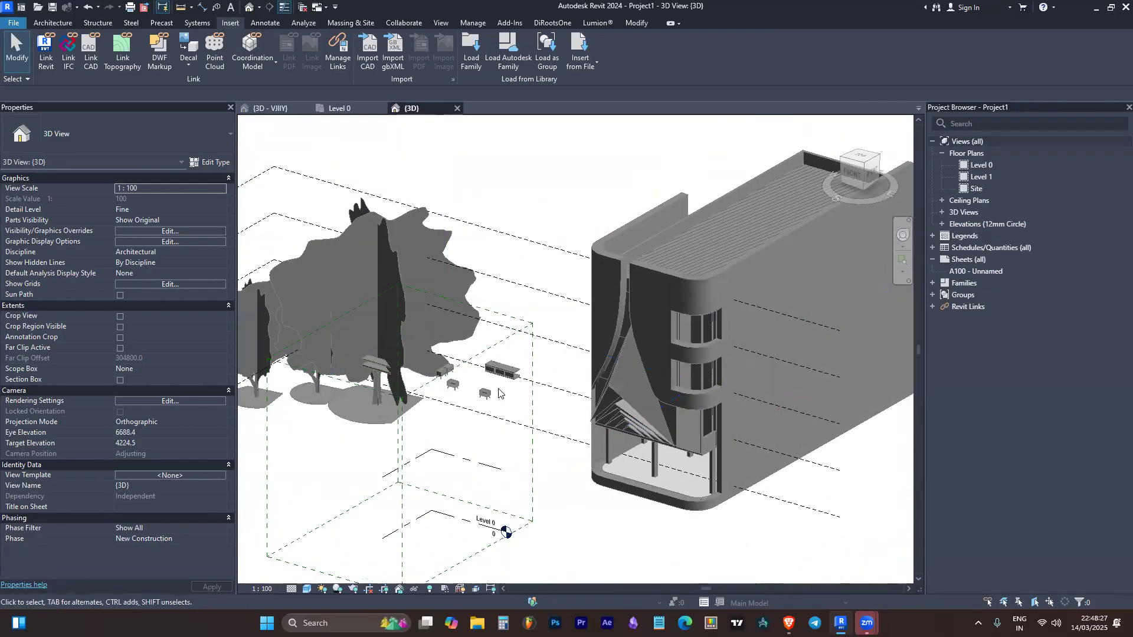
pyautogui.scroll(-3, 738, 407)
pyautogui.scroll(1, 765, 371)
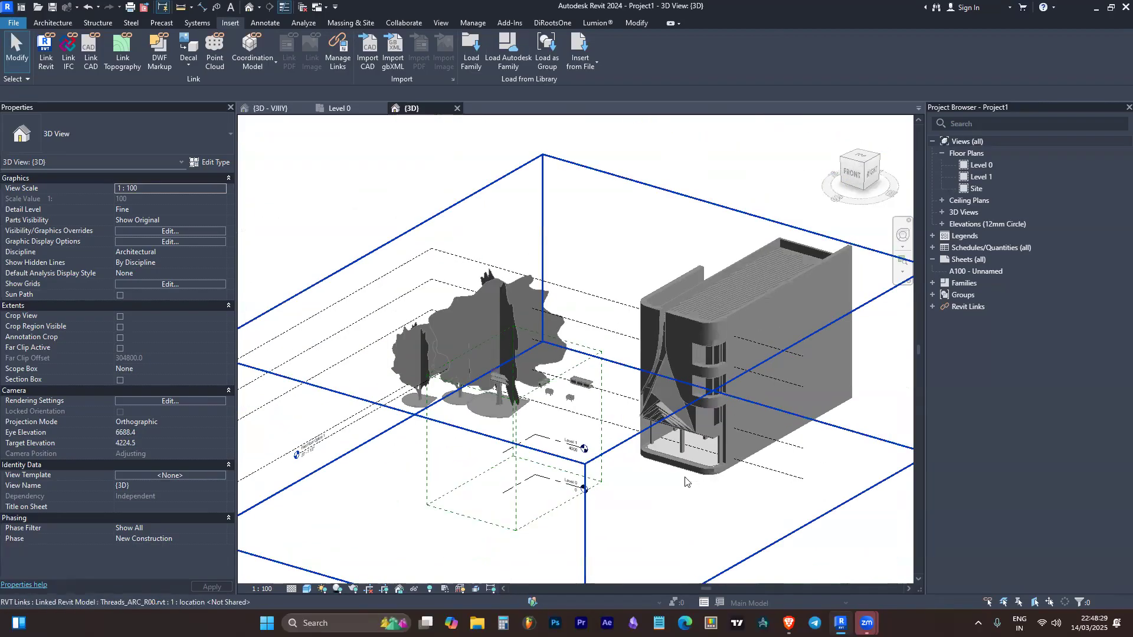
pyautogui.scroll(4, 761, 372)
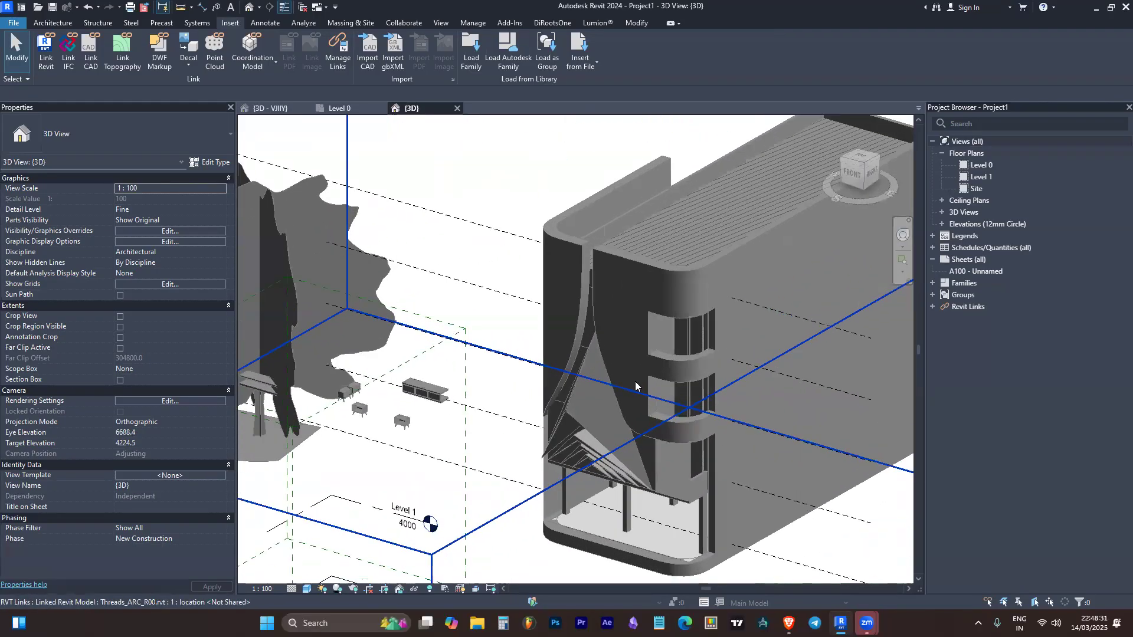
pyautogui.scroll(-4, 466, 299)
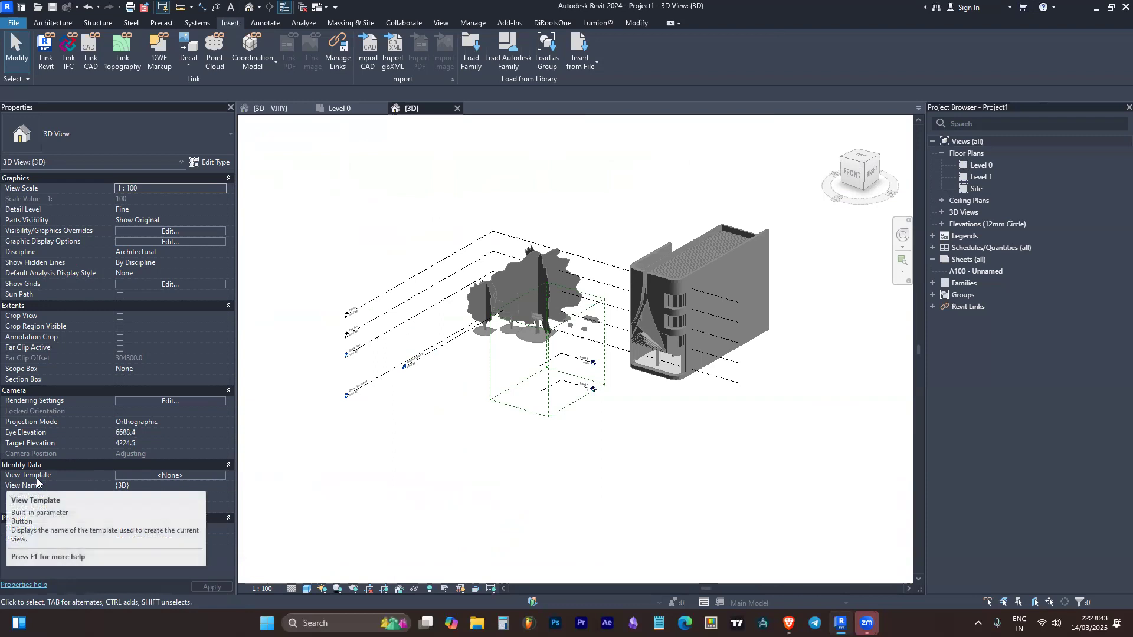
# Assign the Export to Civil Engineering view template to the 3D view
pyautogui.click(168, 475)
pyautogui.click(430, 288)
pyautogui.press('Return')
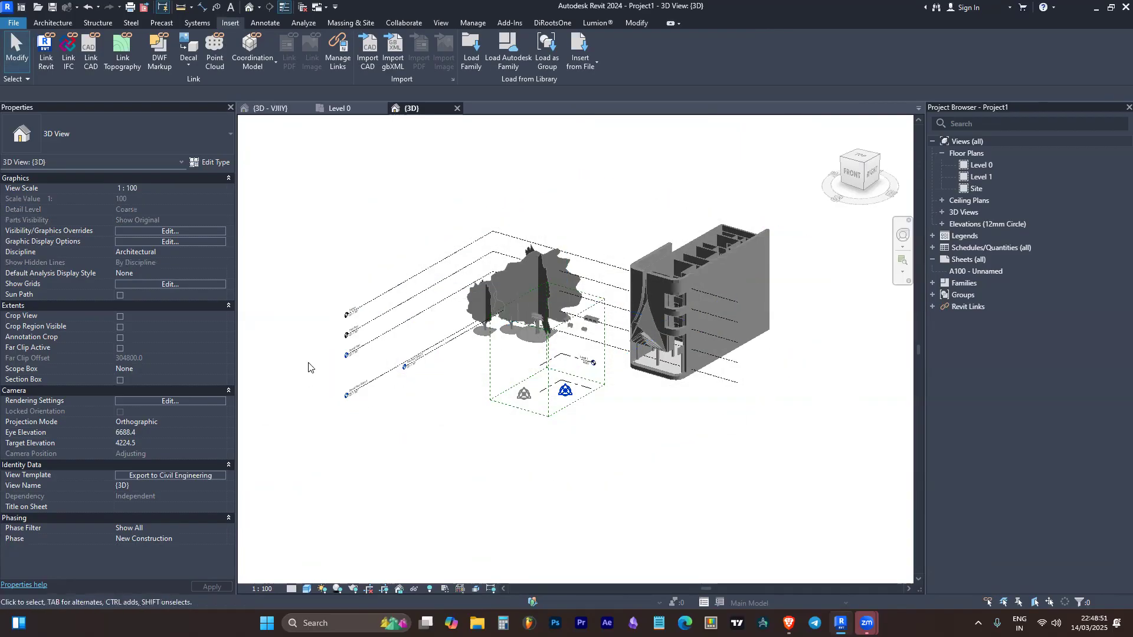
# List the view templates of all view types, inspect Architectural Plan's settings and keep Export to Civil Engineering assigned
pyautogui.click(171, 475)
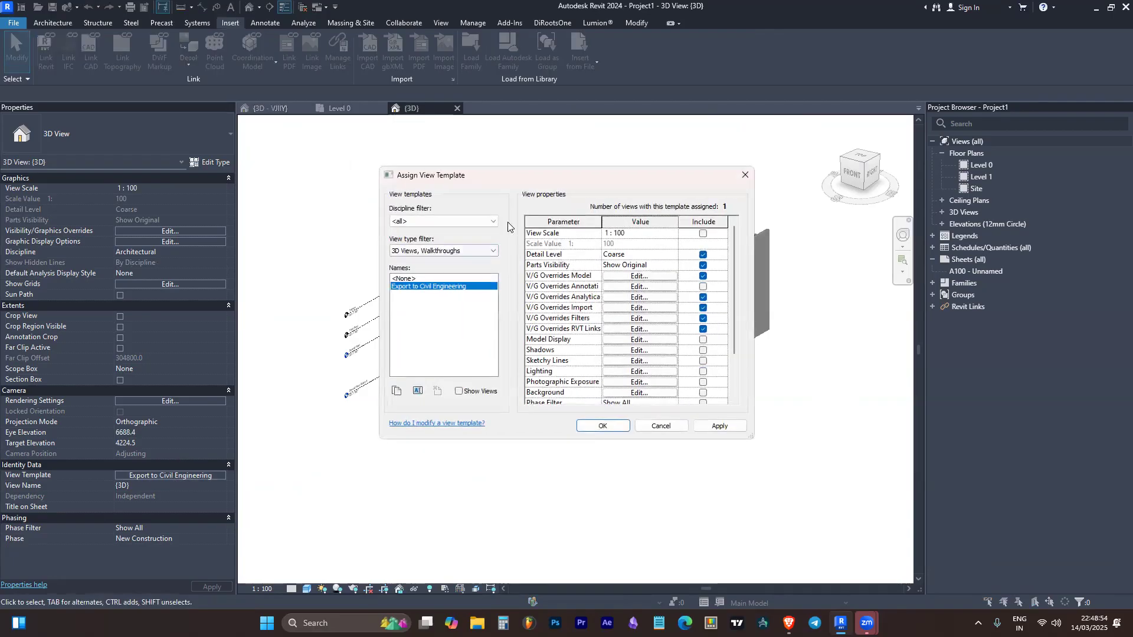
pyautogui.click(456, 251)
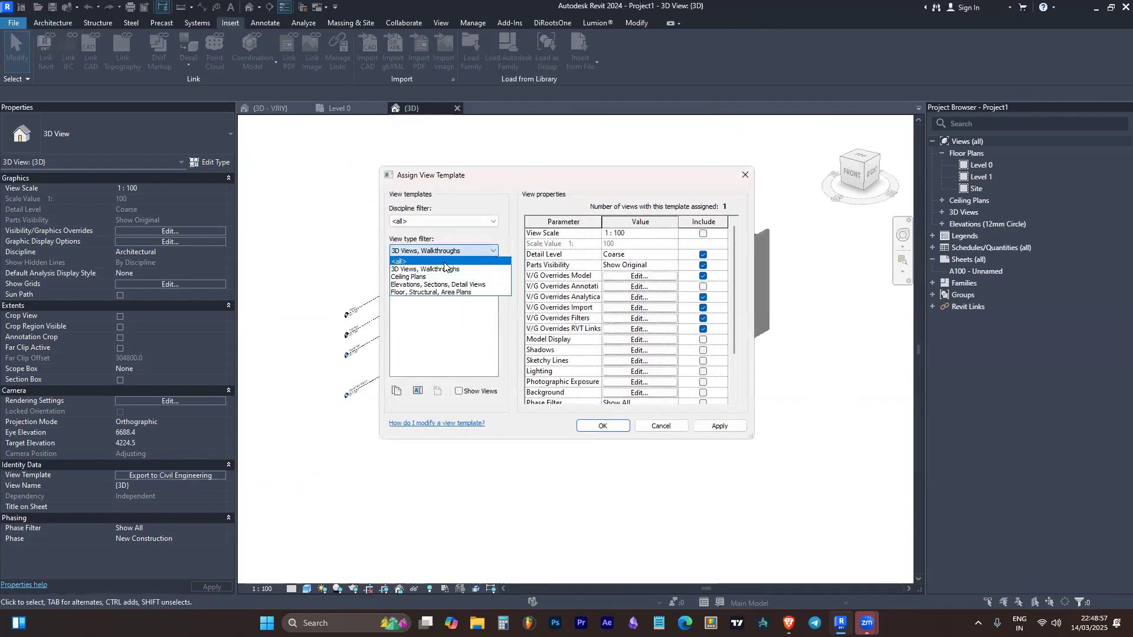
pyautogui.click(443, 262)
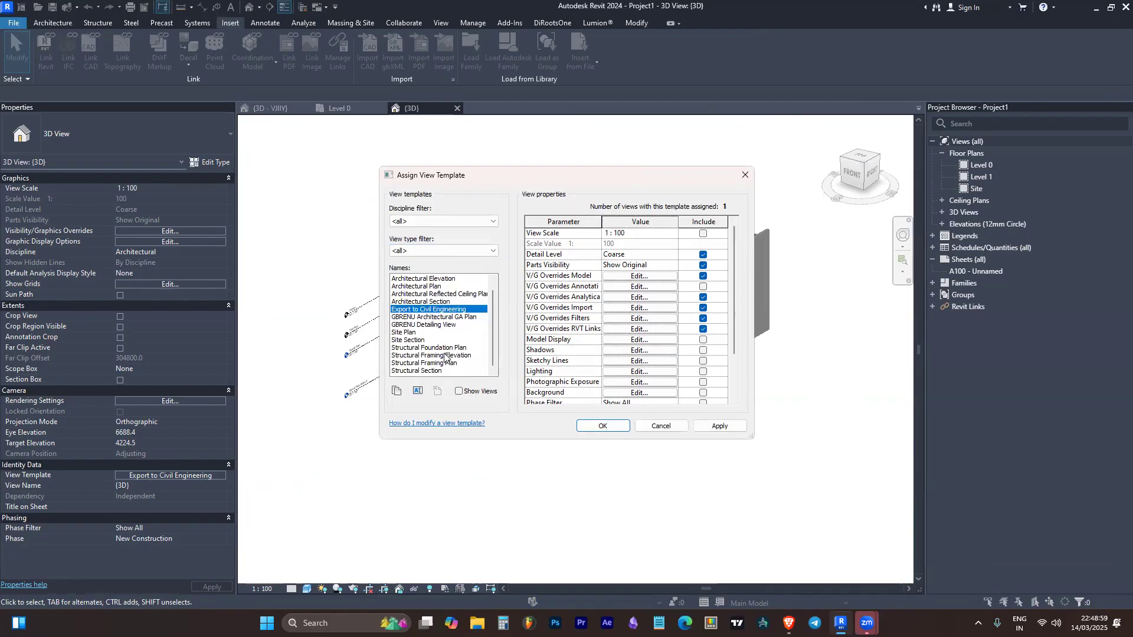
pyautogui.scroll(1, 447, 354)
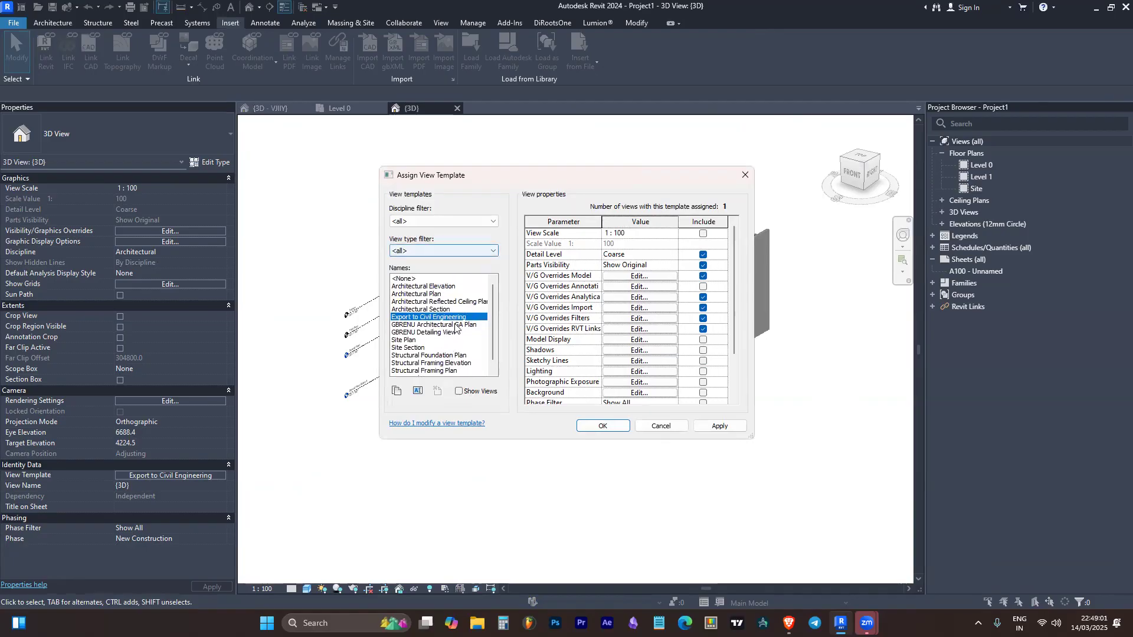
pyautogui.click(448, 295)
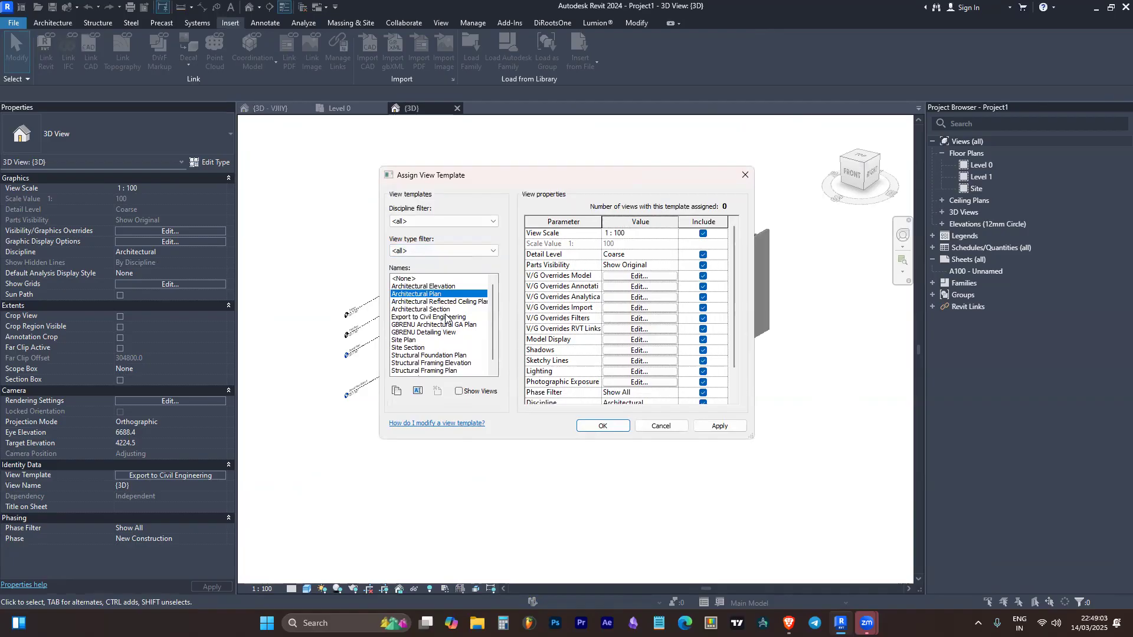
pyautogui.doubleClick(440, 317)
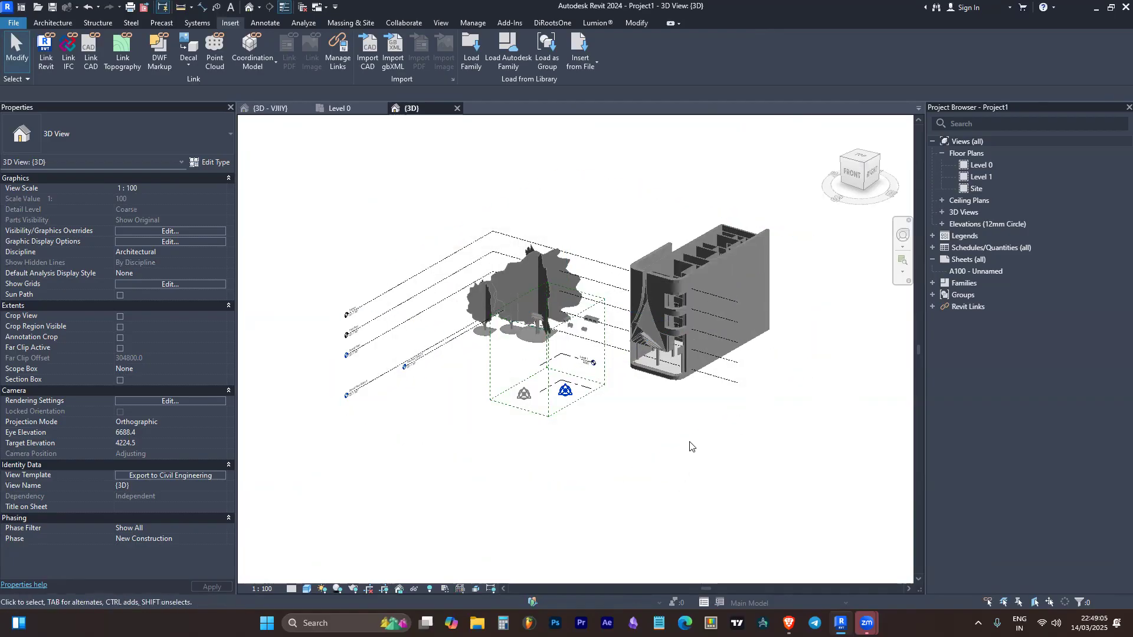
# Select the linked building to inspect it under the assigned view template and clear the selection
pyautogui.scroll(5, 720, 256)
pyautogui.click(721, 255)
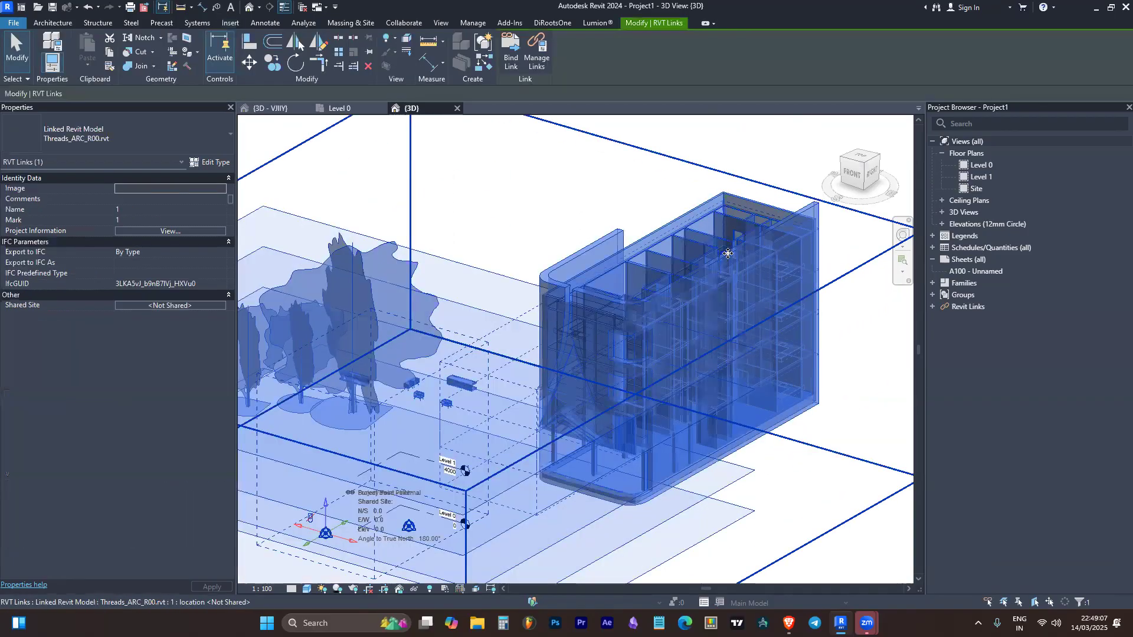
pyautogui.scroll(-5, 728, 254)
pyautogui.press('Escape')
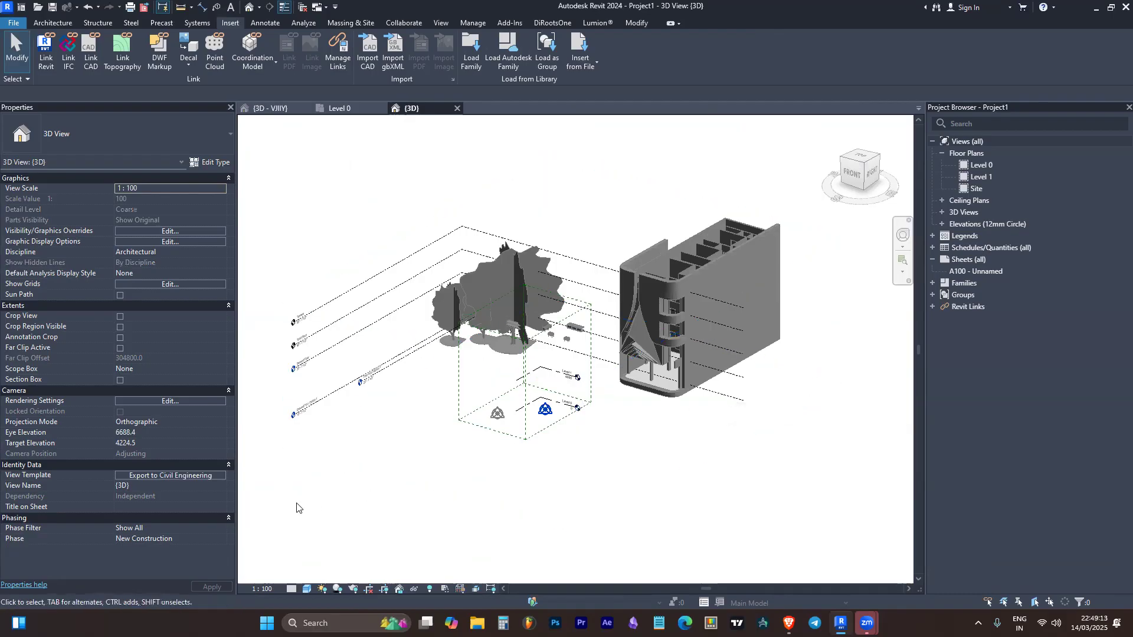
# Reopen the view template assignment and reposition its dialog to compare the Export to Civil Engineering settings with the 3D view
pyautogui.click(219, 476)
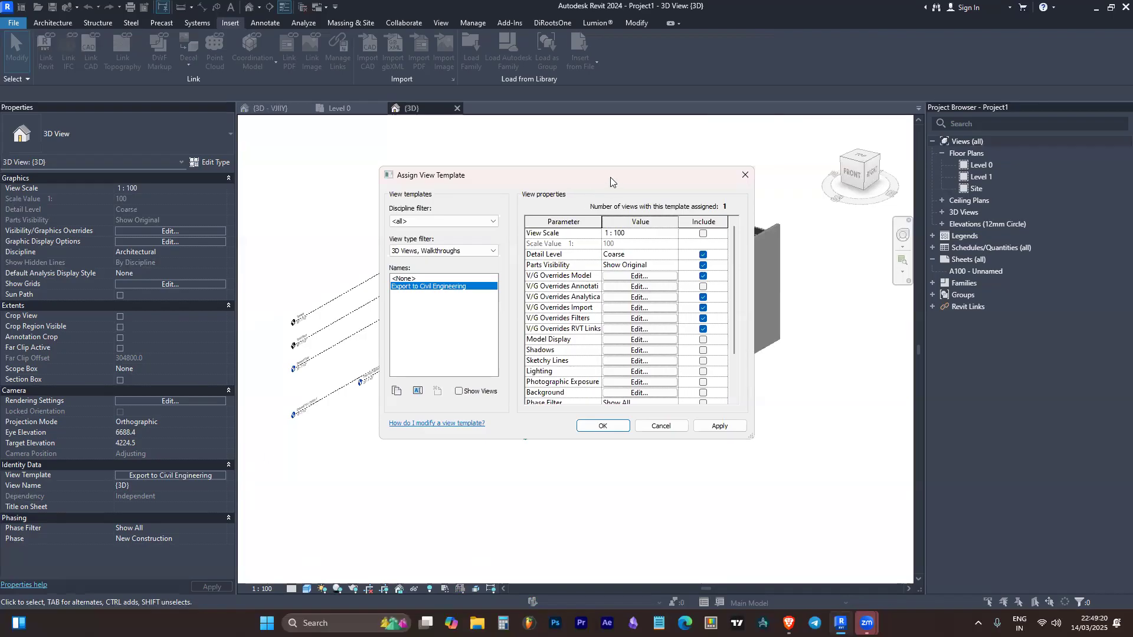
pyautogui.moveTo(610, 177); pyautogui.dragTo(289, 404)
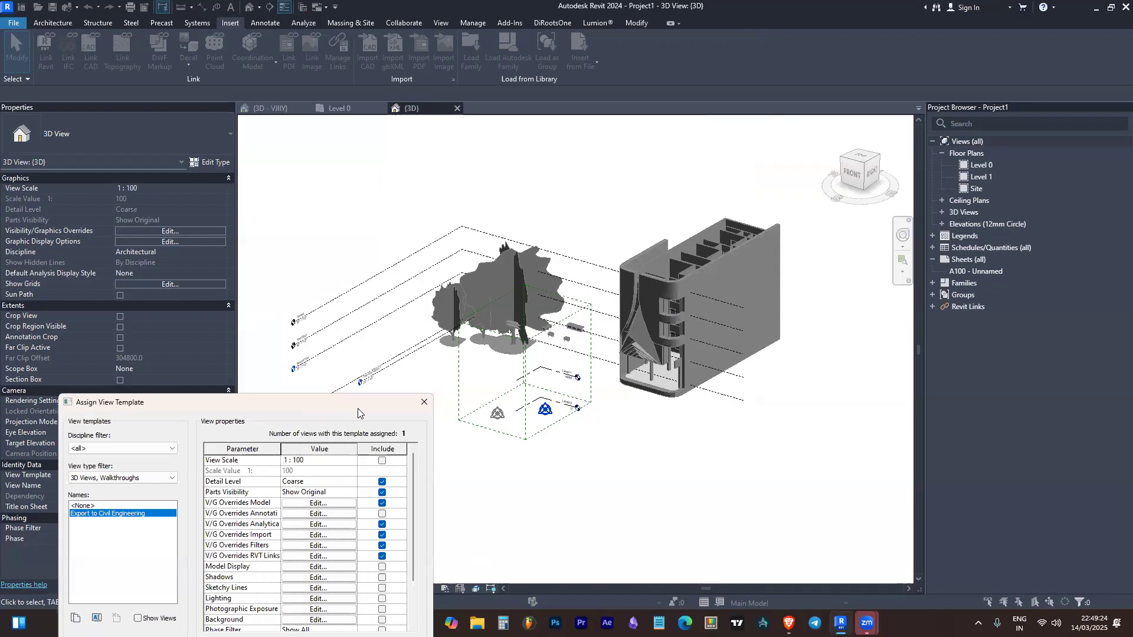
pyautogui.moveTo(357, 408); pyautogui.dragTo(1068, 243)
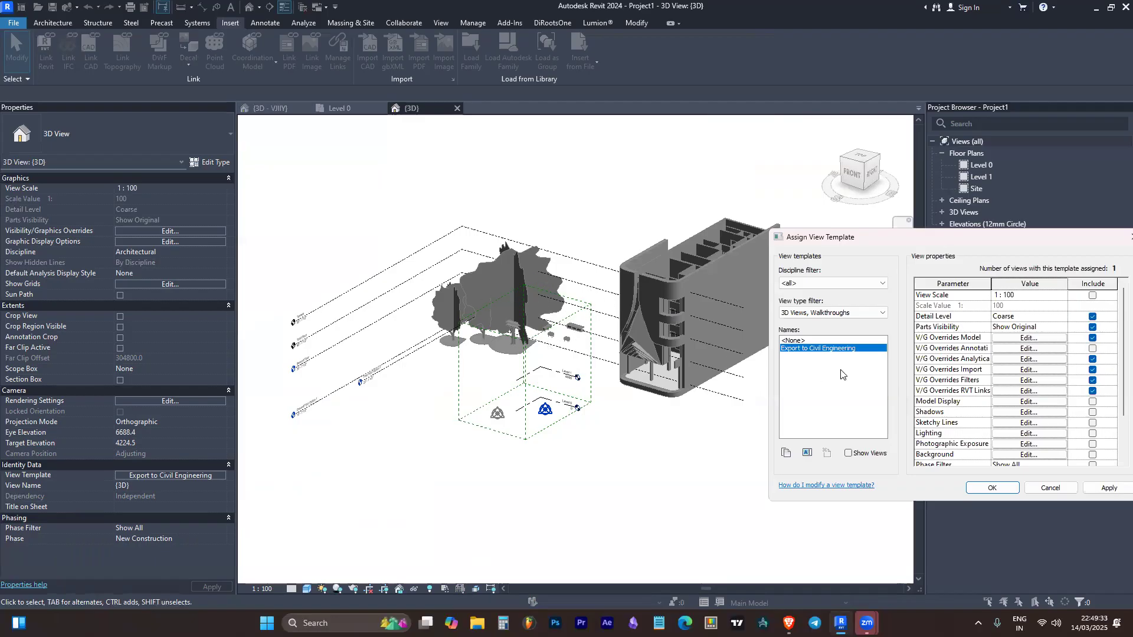
pyautogui.moveTo(947, 241); pyautogui.dragTo(775, 262)
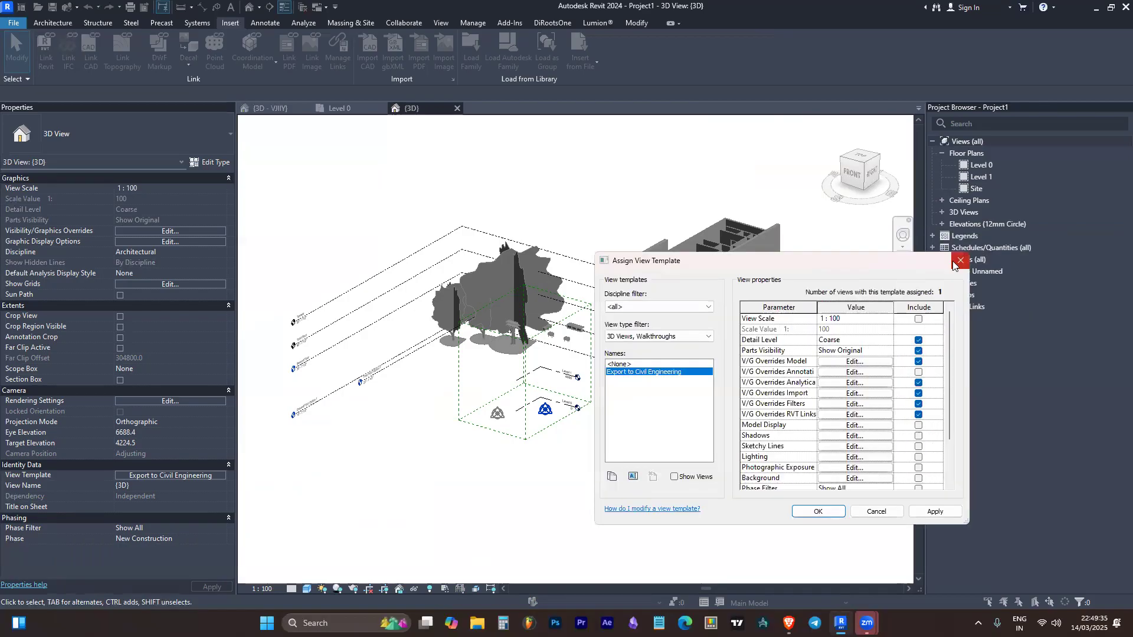
# Reopen the view template assignment for the 3D view and list the templates of all view types
pyautogui.click(963, 261)
pyautogui.click(183, 478)
pyautogui.click(676, 337)
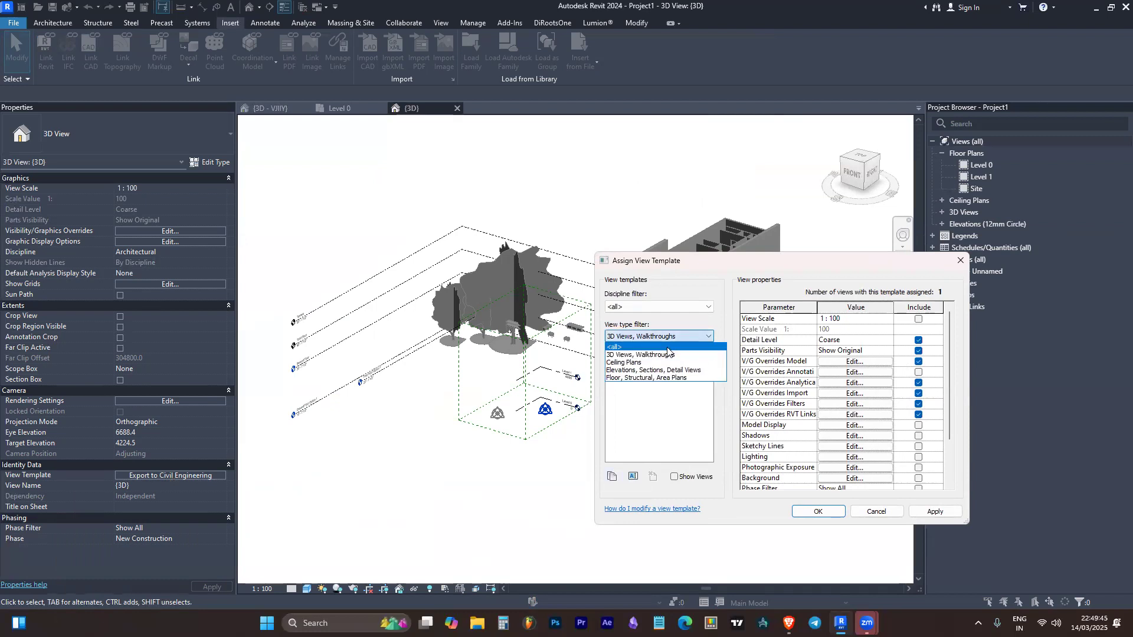
pyautogui.click(668, 348)
pyautogui.scroll(-3, 646, 416)
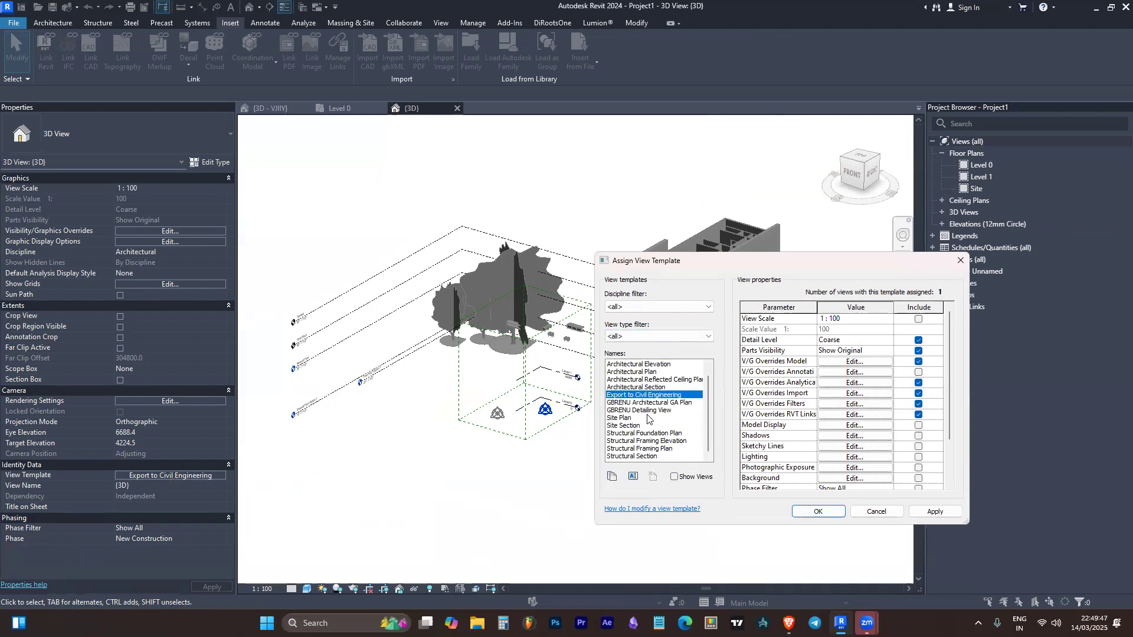
pyautogui.scroll(1, 643, 407)
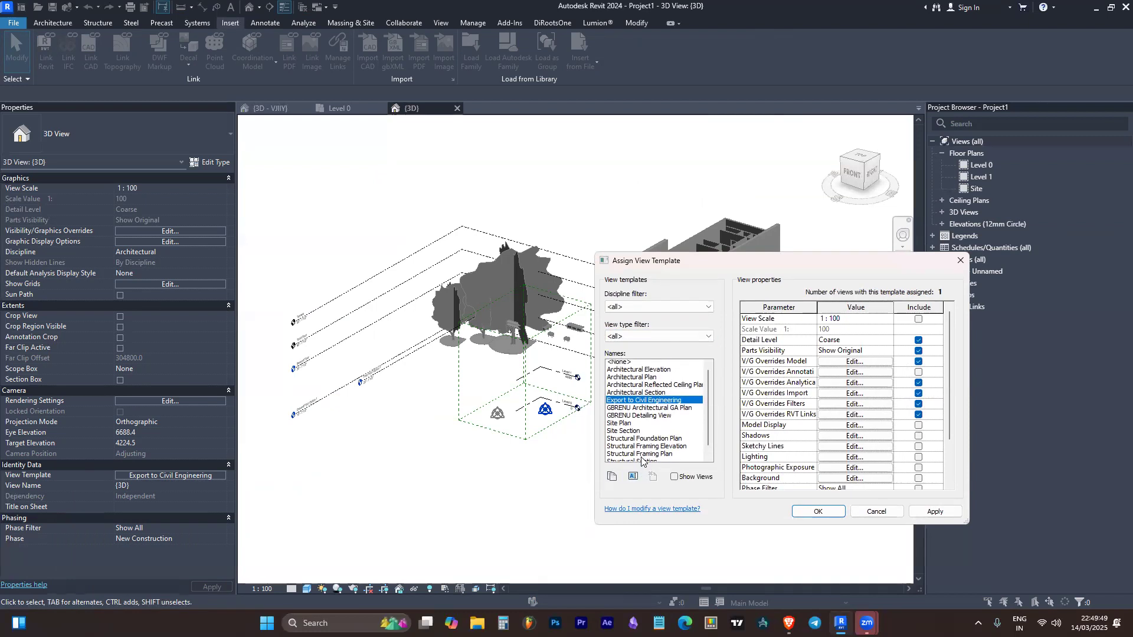
# Examine the settings of the Architectural Elevation, Architectural Plan, Site Section and GBRENU Architectural GA Plan templates
pyautogui.click(650, 365)
pyautogui.click(649, 372)
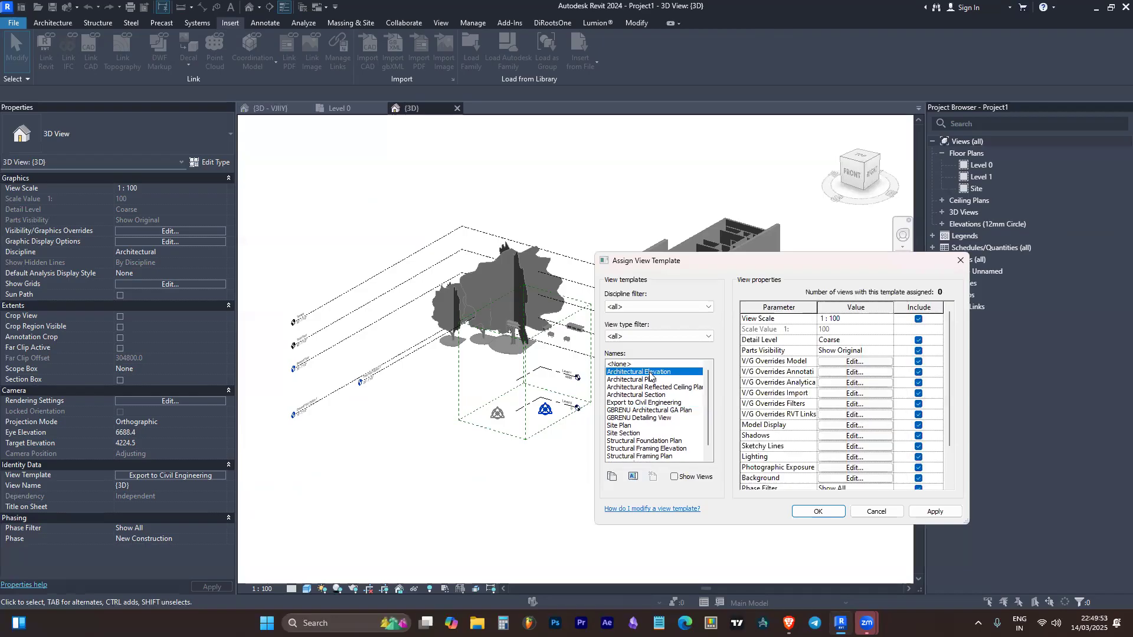
pyautogui.click(653, 380)
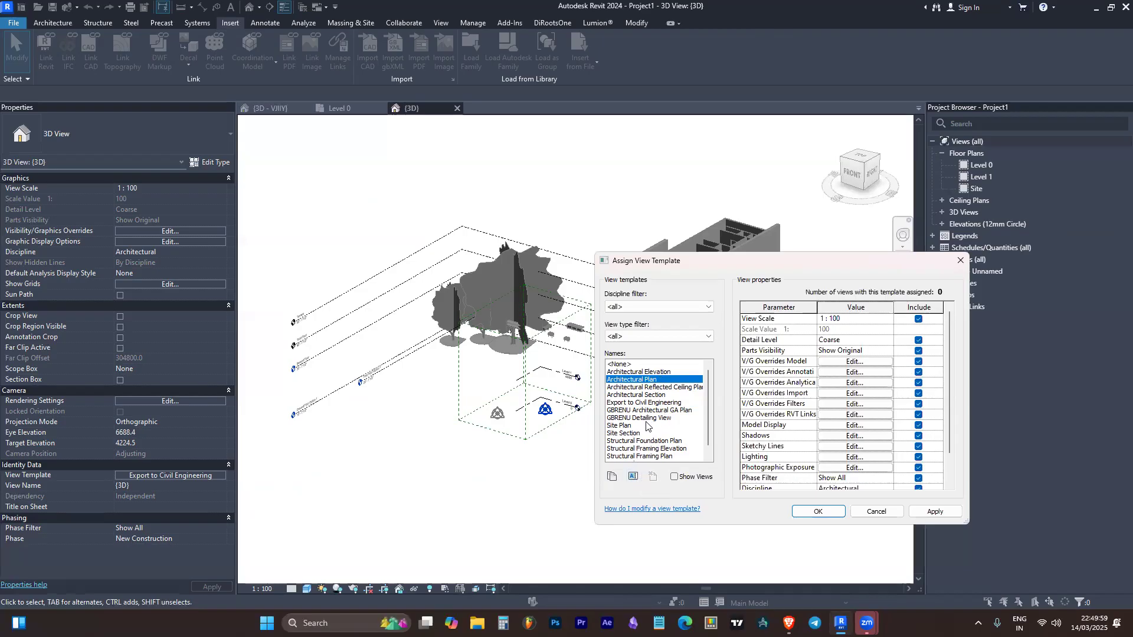
pyautogui.scroll(-1, 648, 426)
pyautogui.scroll(1, 651, 445)
pyautogui.click(632, 435)
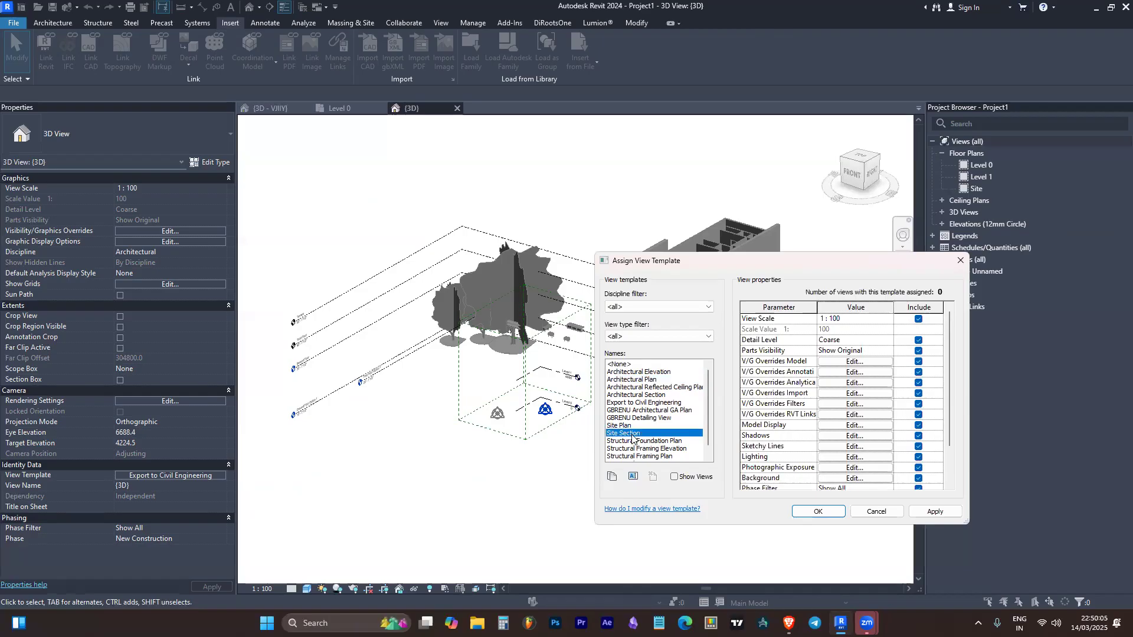
pyautogui.click(646, 411)
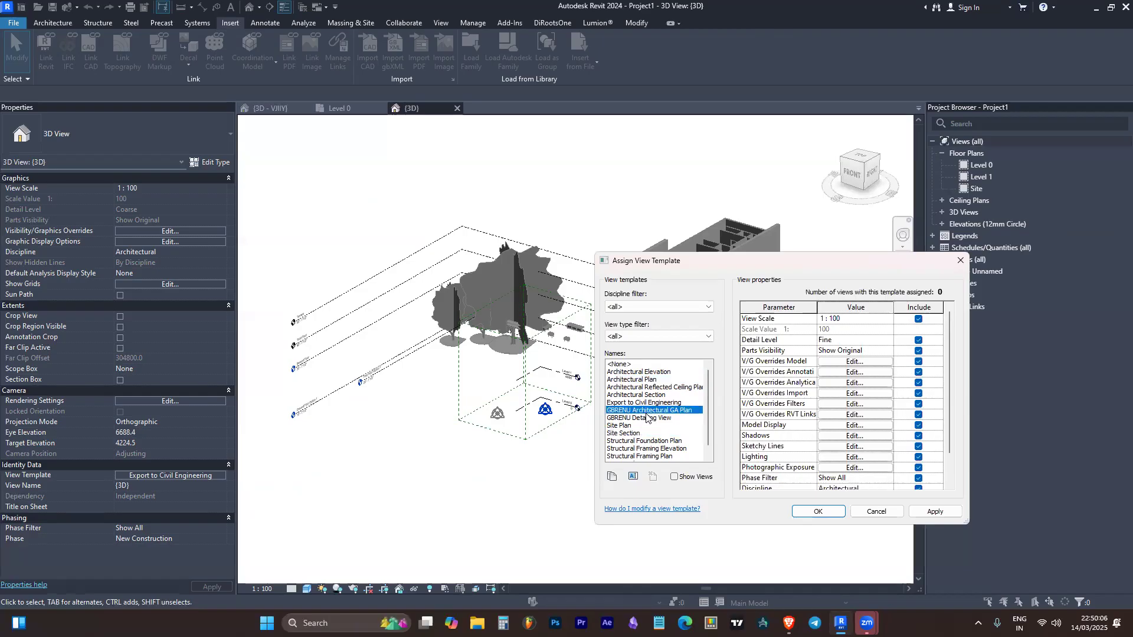
pyautogui.click(631, 457)
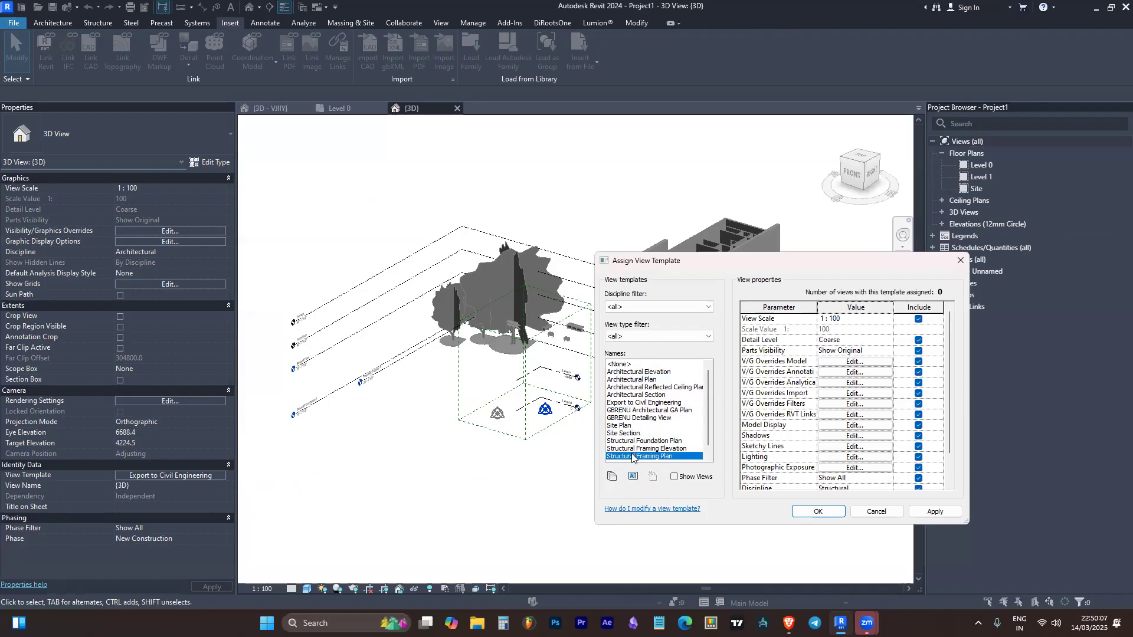
pyautogui.click(613, 477)
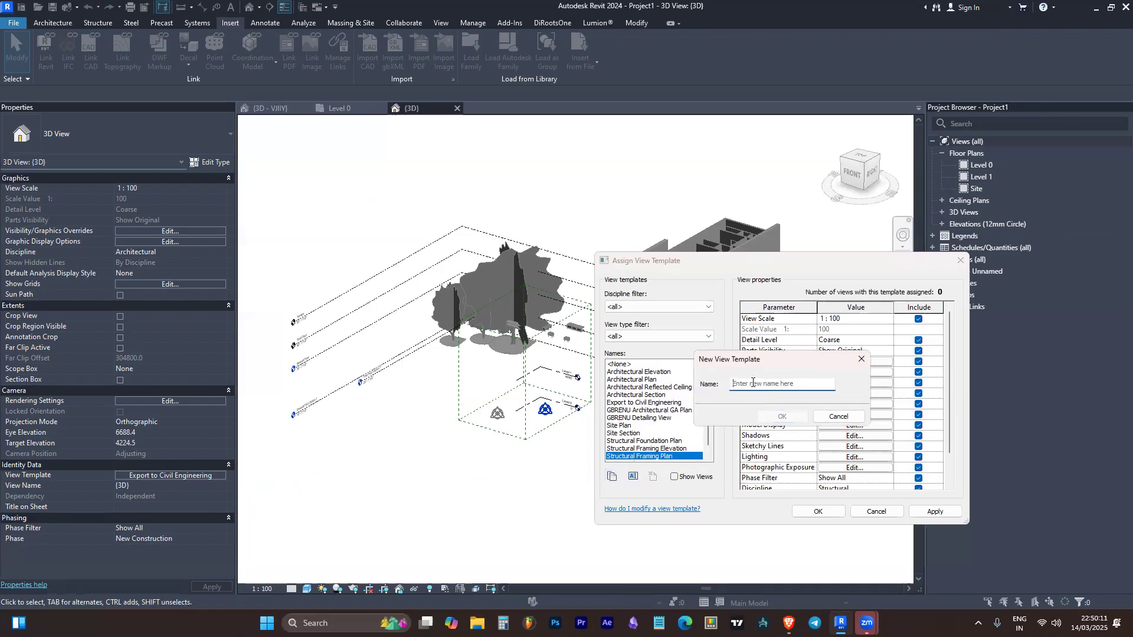
pyautogui.click(839, 416)
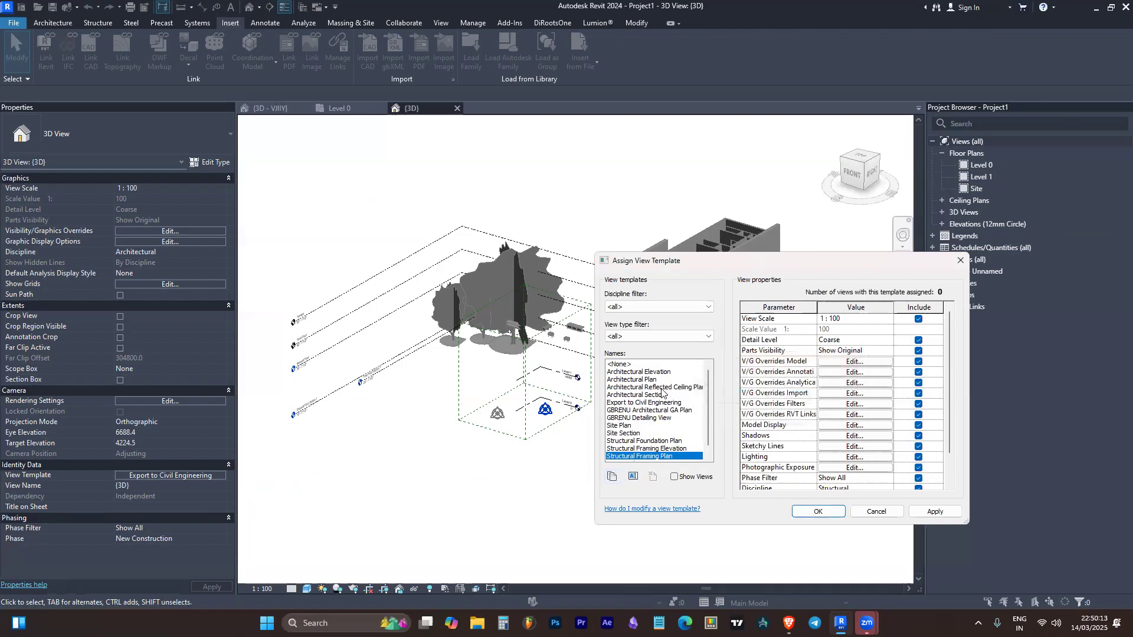
# Duplicate the Export to Civil Engineering view template under the name 3D View Template
pyautogui.click(646, 402)
pyautogui.click(612, 476)
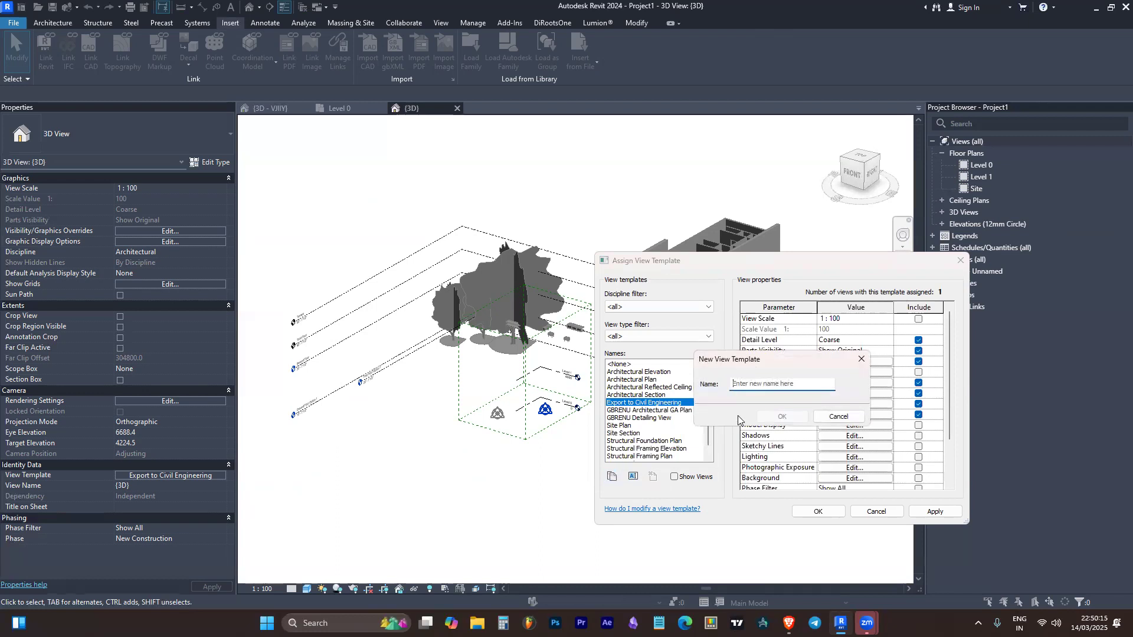
pyautogui.press('BackSpace')
pyautogui.write('3d')
pyautogui.write('View Template')
pyautogui.press('Return')
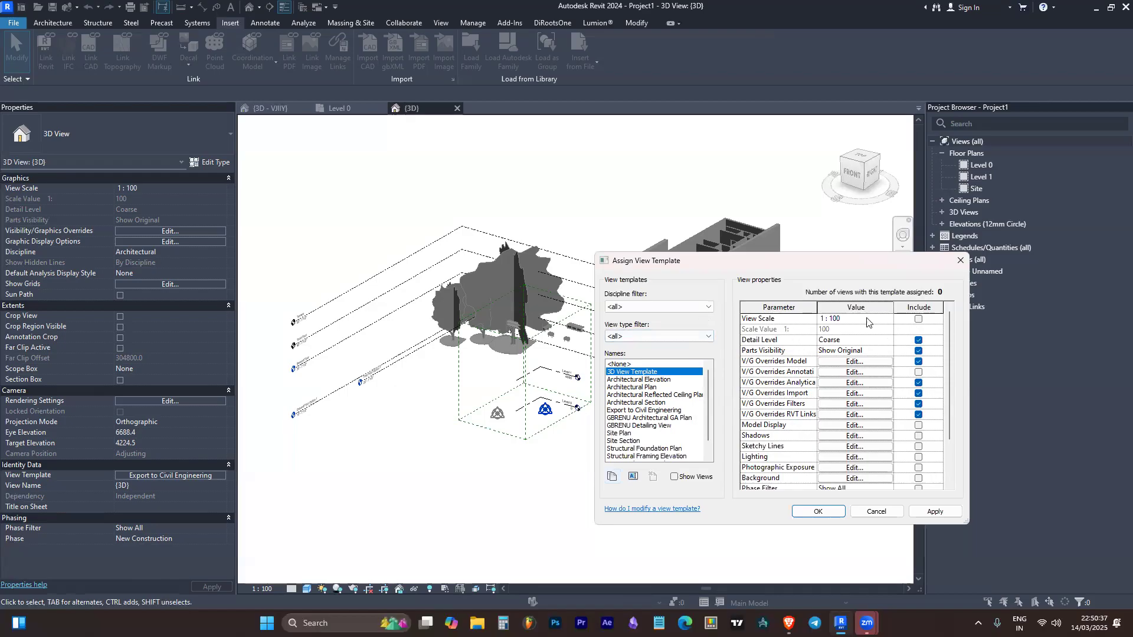
# Review the parameters of 3D View Template, enlarging and moving the dialog to show the full list beside the building
pyautogui.scroll(-1, 771, 382)
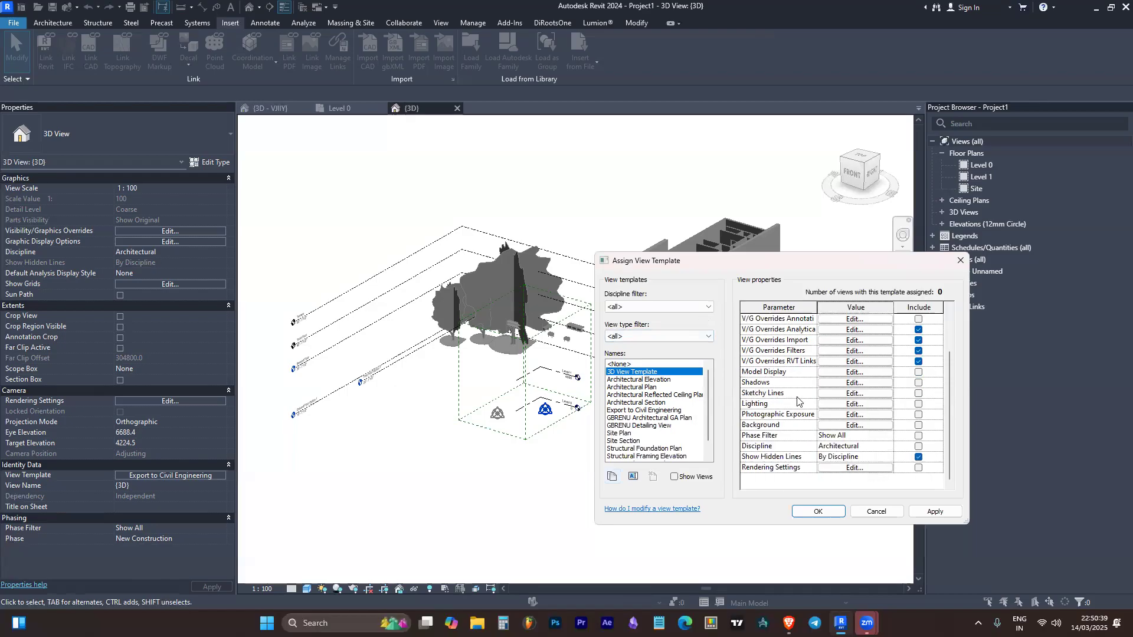
pyautogui.scroll(1, 850, 410)
pyautogui.scroll(-1, 784, 407)
pyautogui.scroll(1, 811, 434)
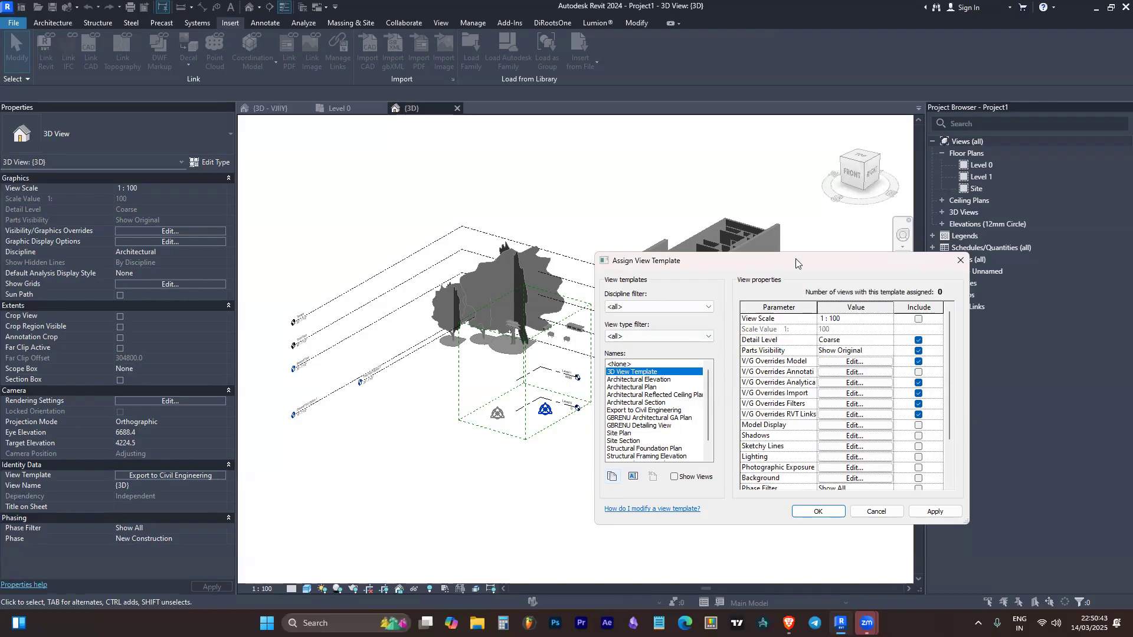
pyautogui.moveTo(796, 259); pyautogui.dragTo(326, 192)
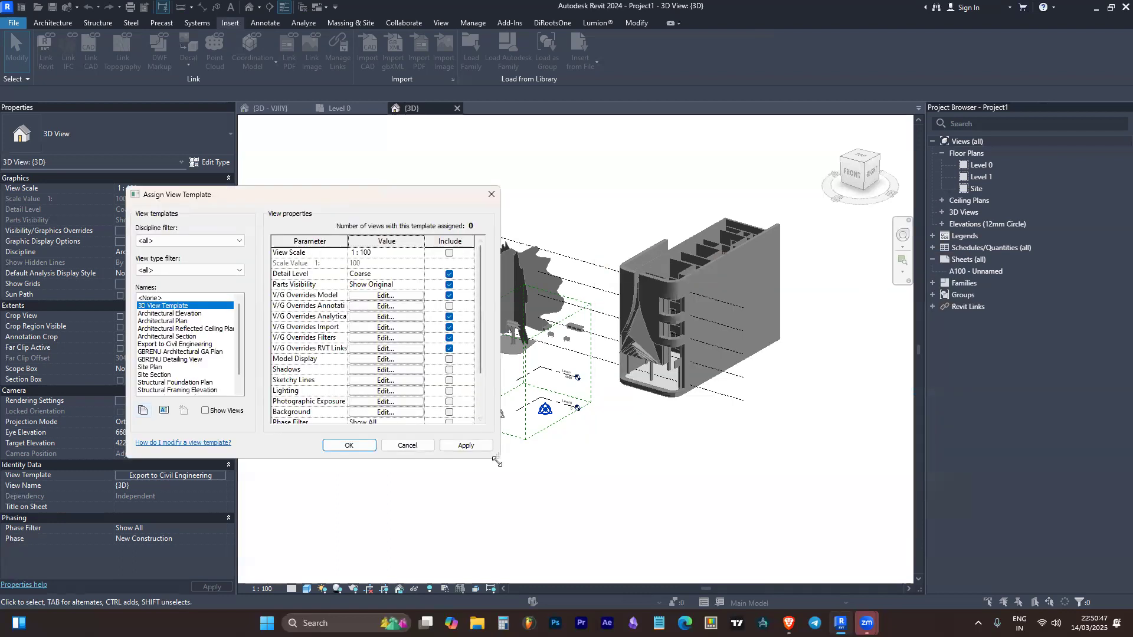
pyautogui.moveTo(497, 462); pyautogui.dragTo(560, 511)
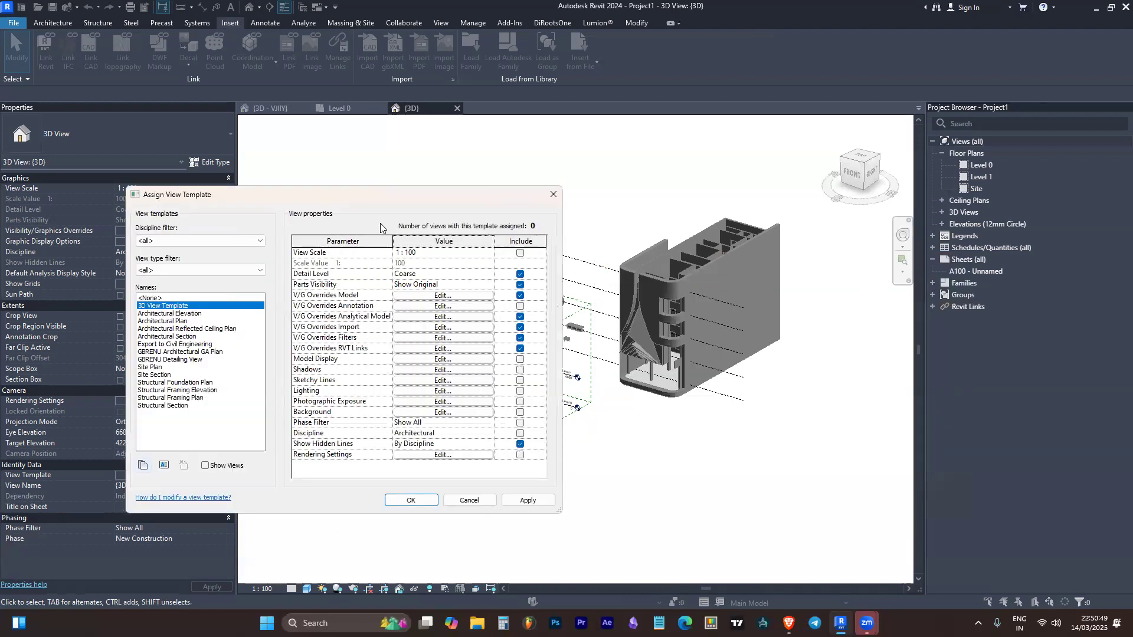
pyautogui.moveTo(394, 193); pyautogui.dragTo(297, 156)
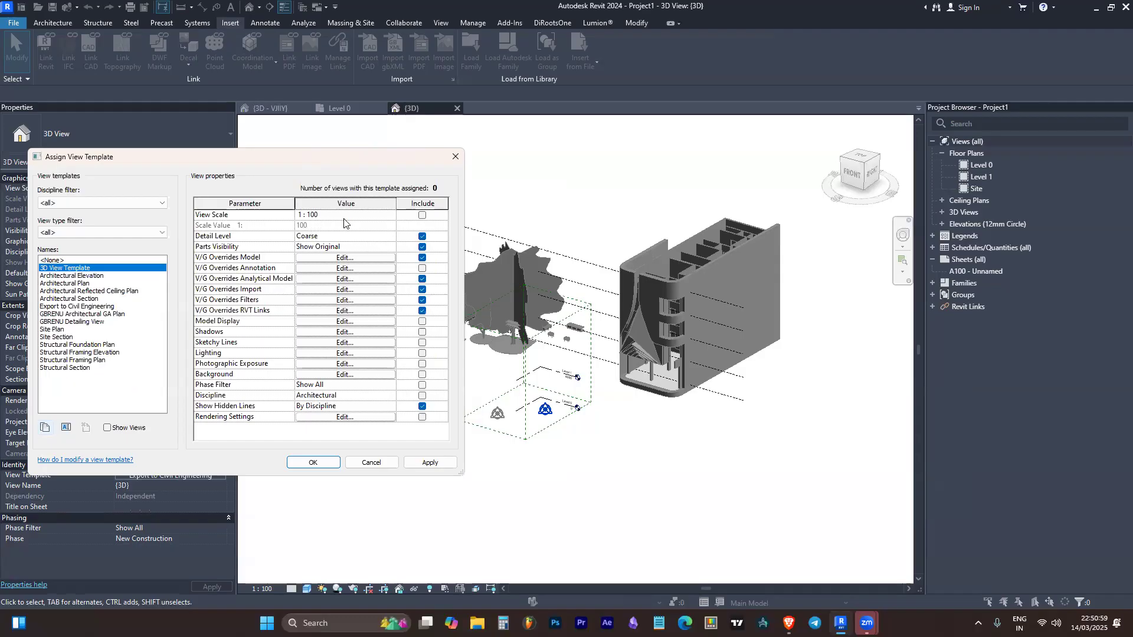
# Examine the view scale options available for 3D View Template, keeping the scale at 1 : 100
pyautogui.click(391, 215)
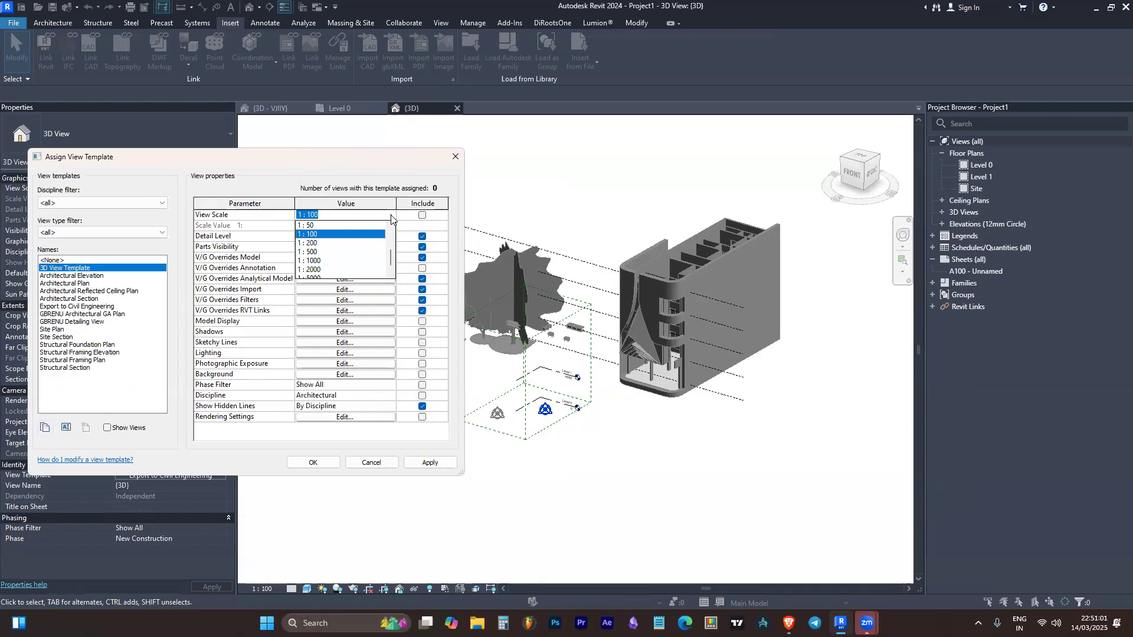
pyautogui.scroll(-1, 363, 249)
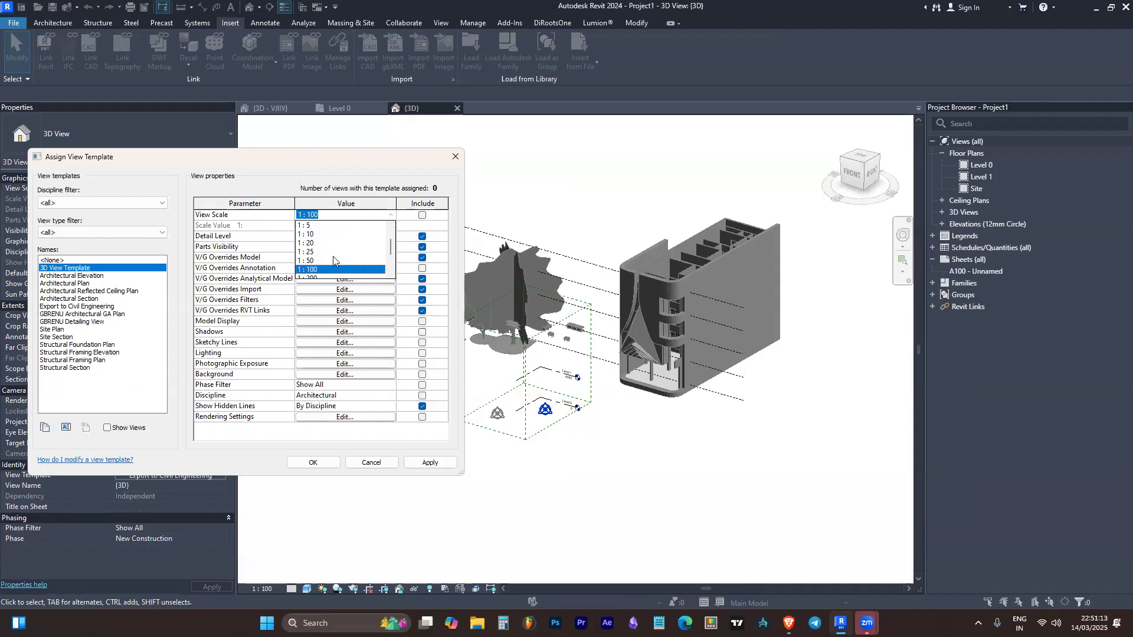
pyautogui.scroll(-1, 333, 256)
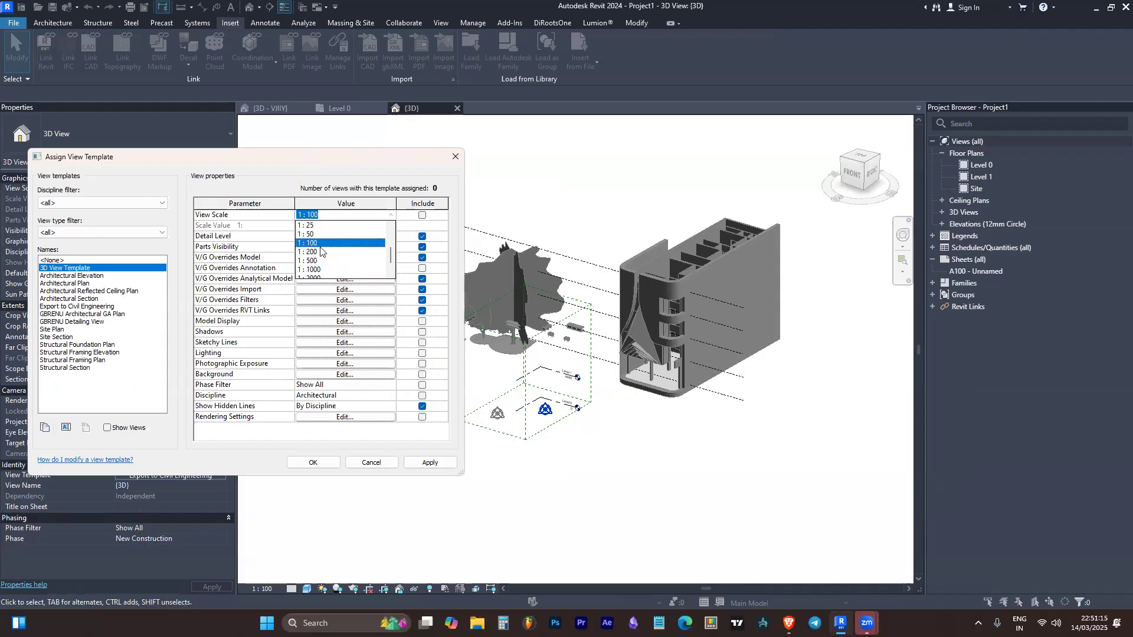
pyautogui.scroll(3, 325, 251)
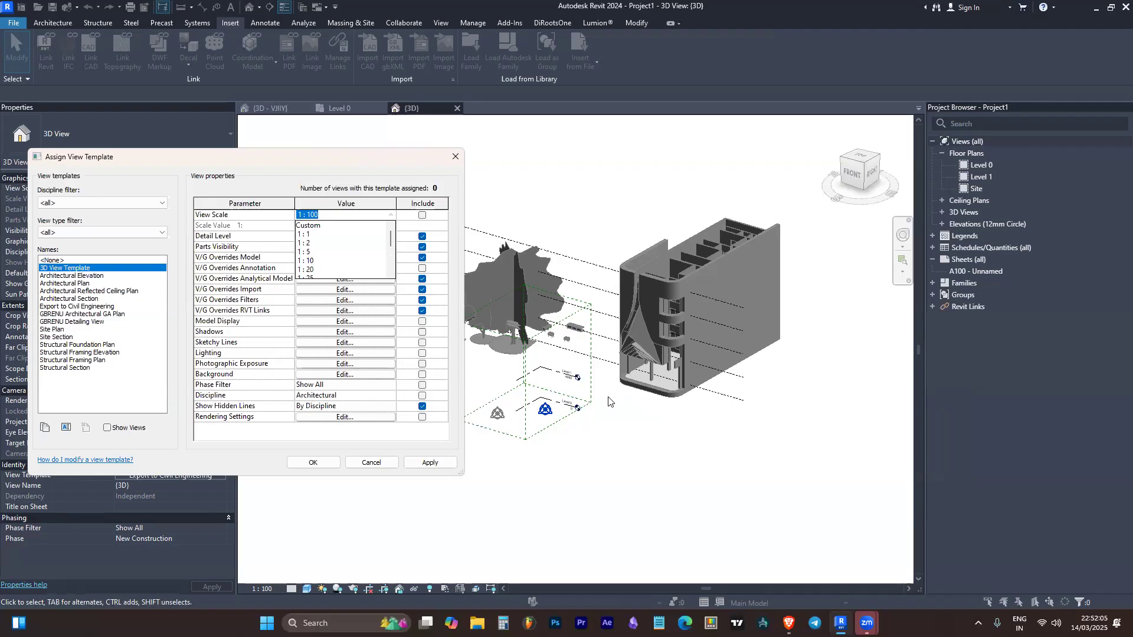
pyautogui.click(630, 443)
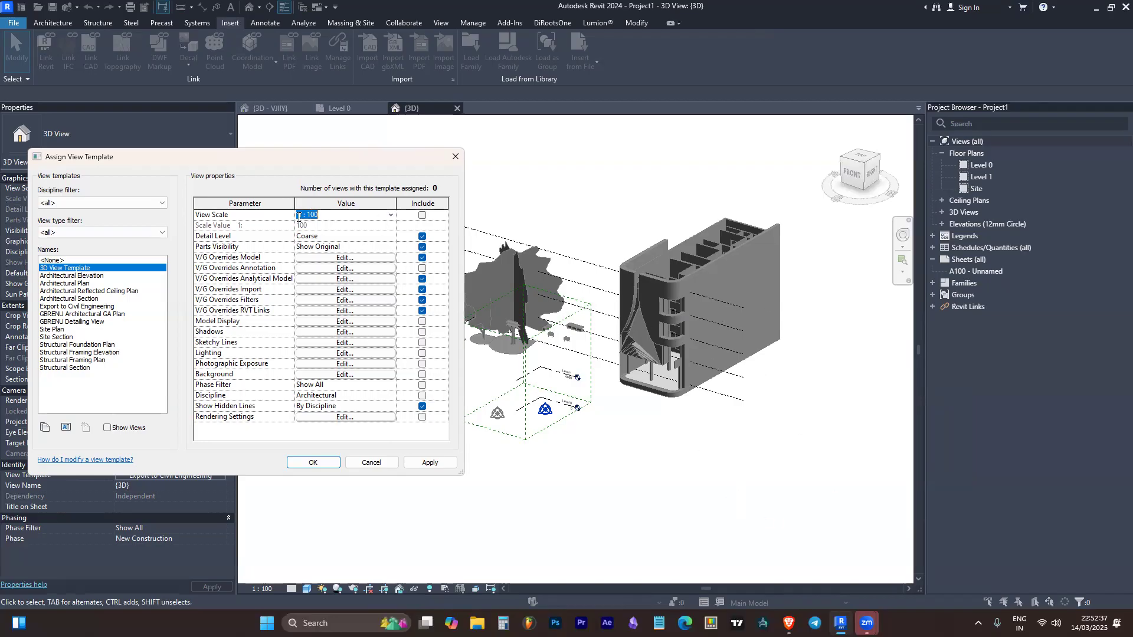
pyautogui.click(390, 217)
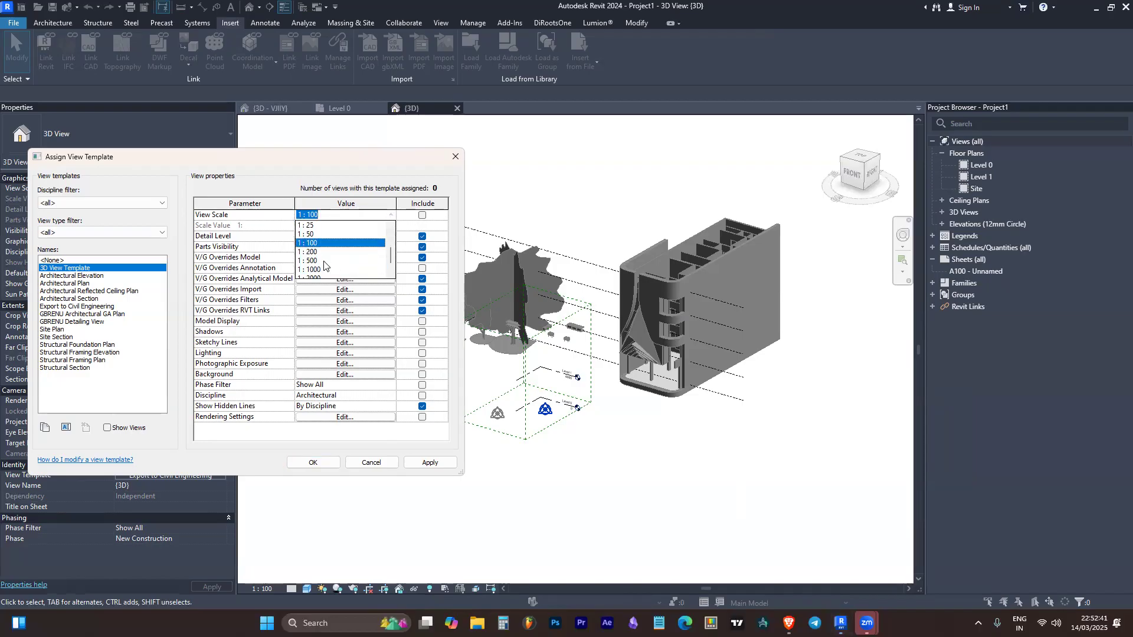
pyautogui.scroll(-1, 389, 229)
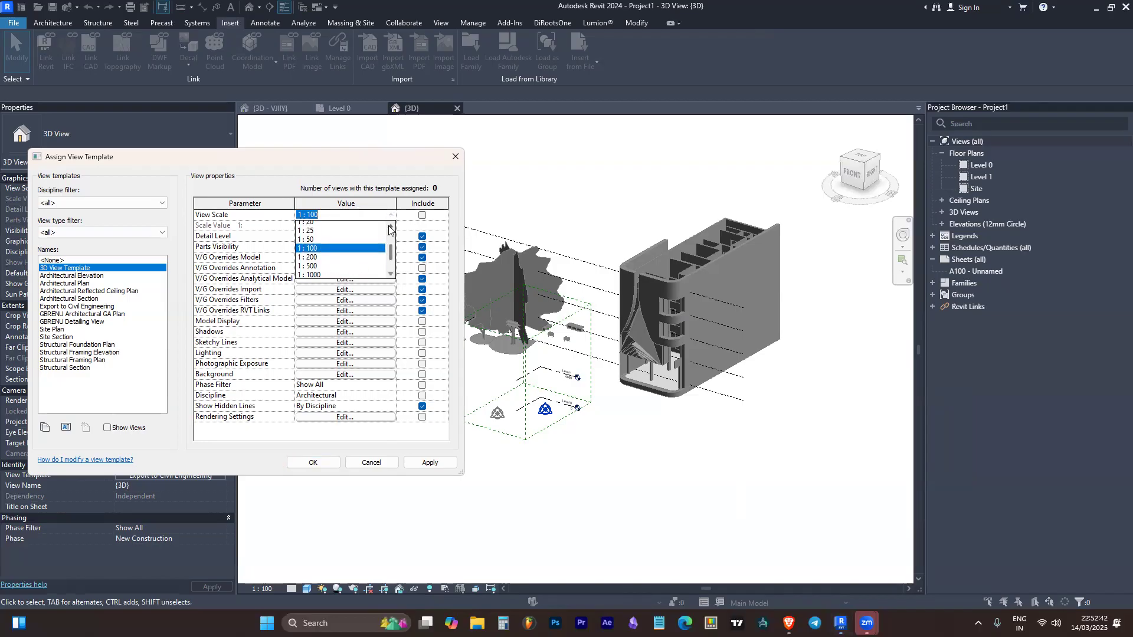
pyautogui.click(400, 157)
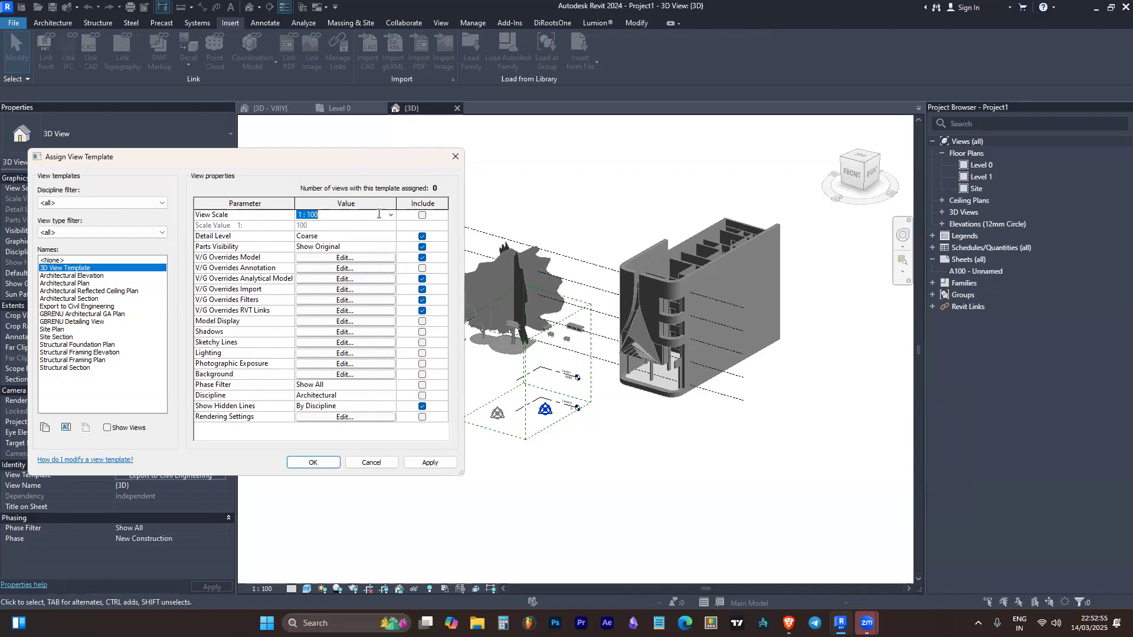
# Set the detail level of 3D View Template to Fine
pyautogui.click(390, 236)
pyautogui.click(389, 238)
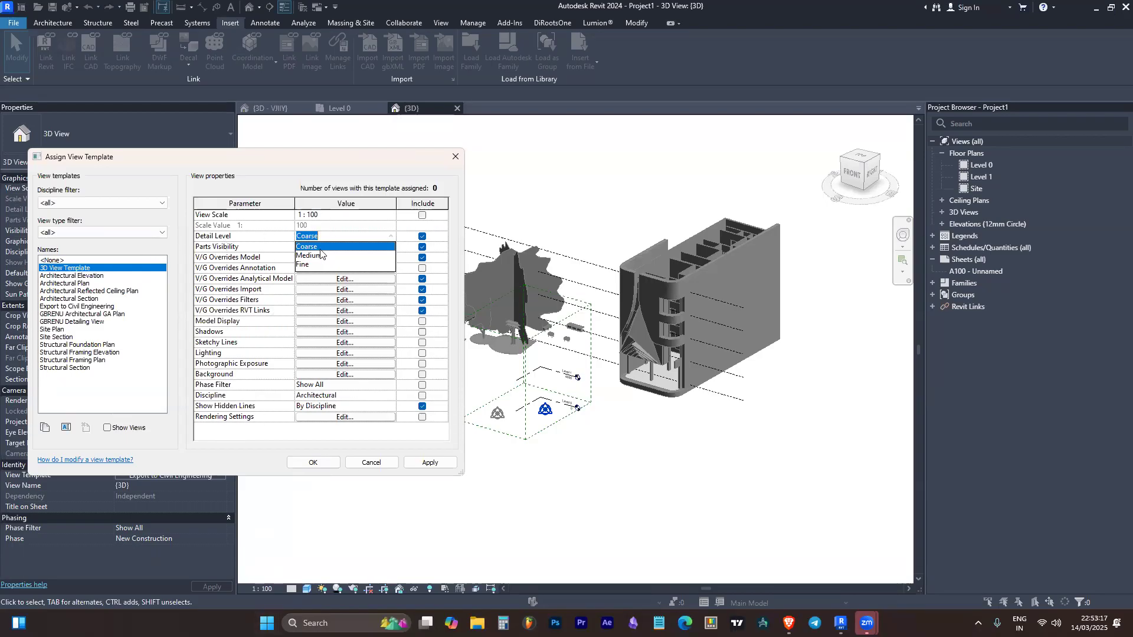
pyautogui.click(312, 264)
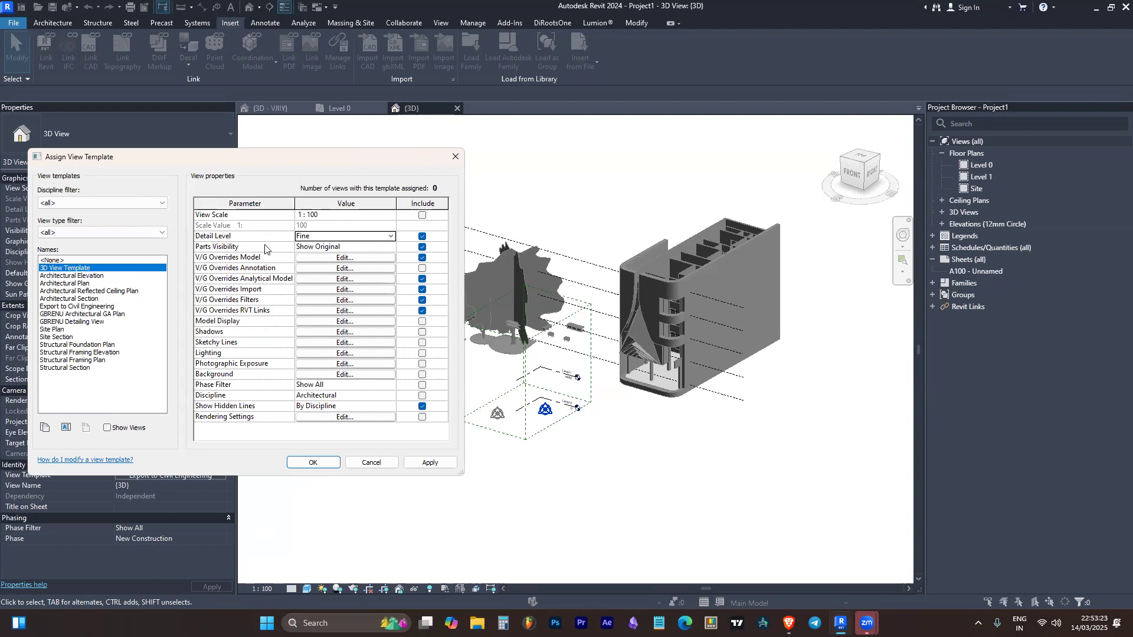
# Examine the parts visibility options of 3D View Template, keeping Show Original
pyautogui.click(383, 248)
pyautogui.click(390, 247)
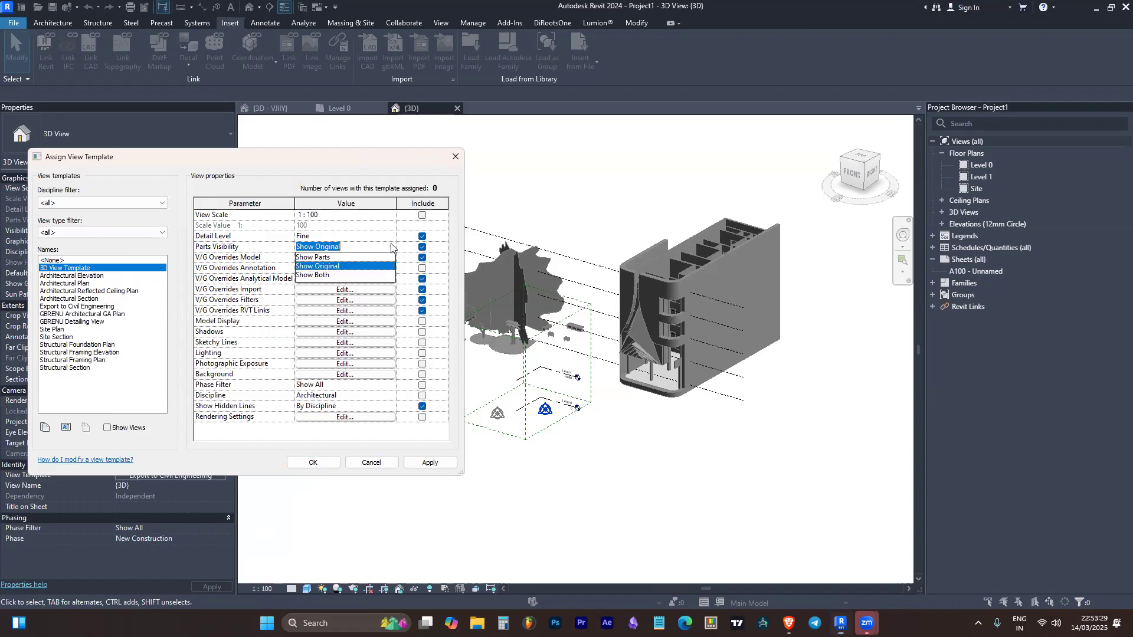
pyautogui.click(391, 247)
pyautogui.click(392, 246)
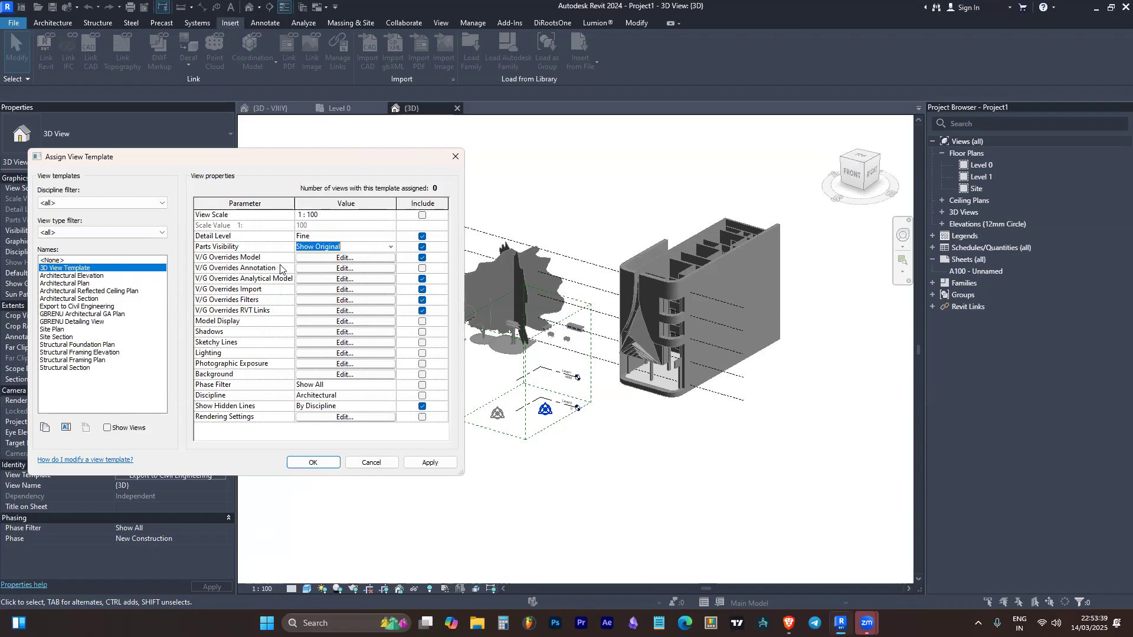
# Open the V/G Overrides Model settings of 3D View Template and move the dialog clear of the building
pyautogui.click(328, 260)
pyautogui.click(329, 260)
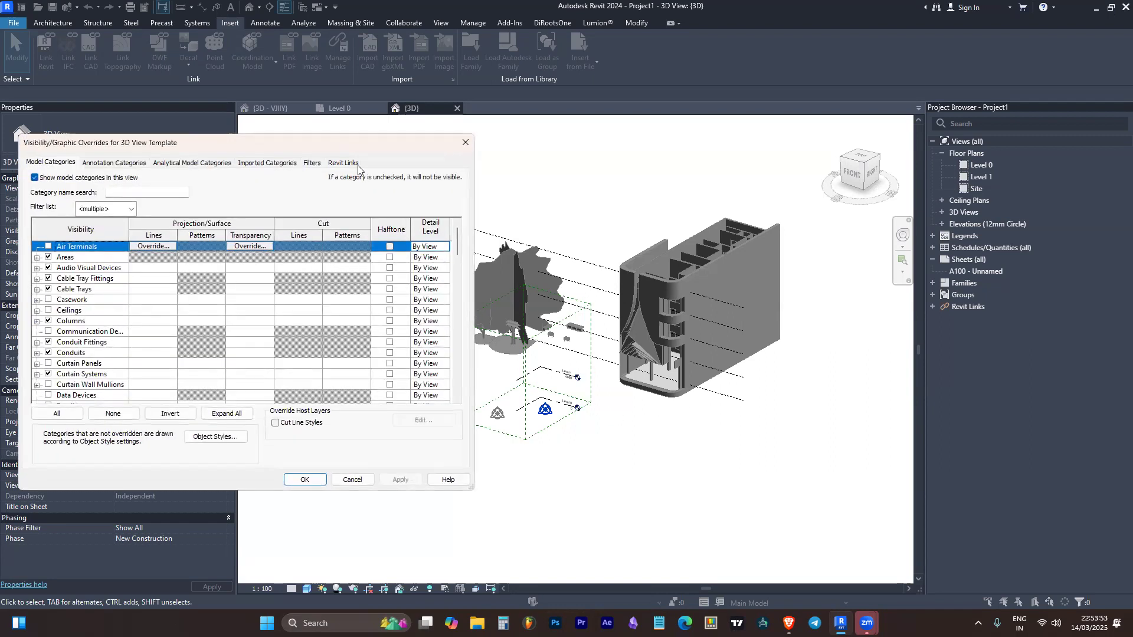
pyautogui.click(465, 143)
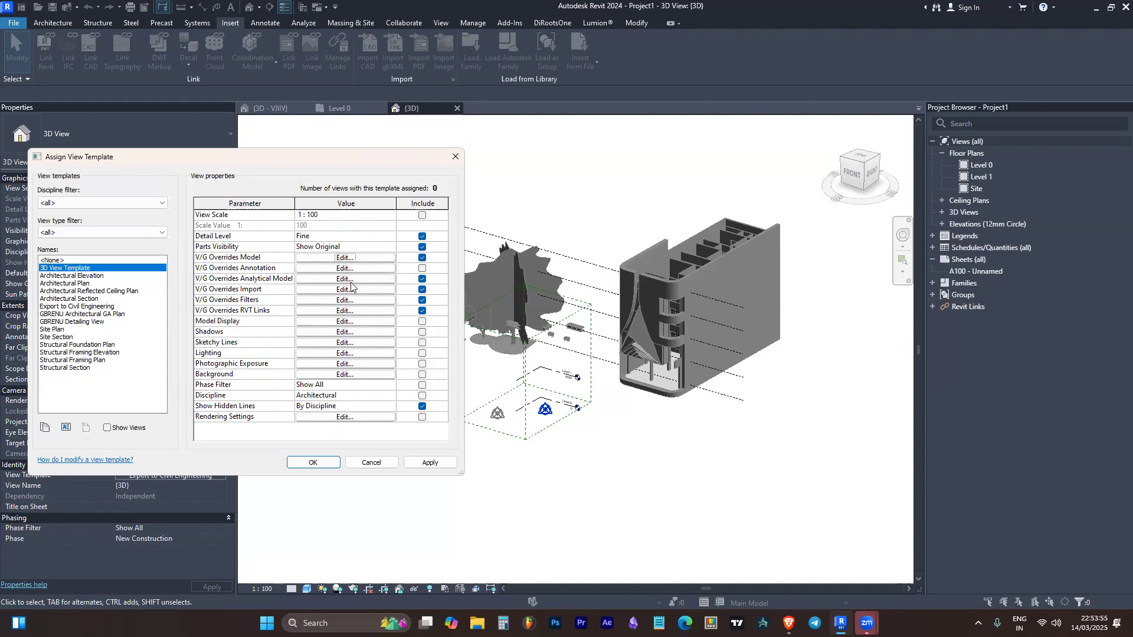
pyautogui.click(319, 258)
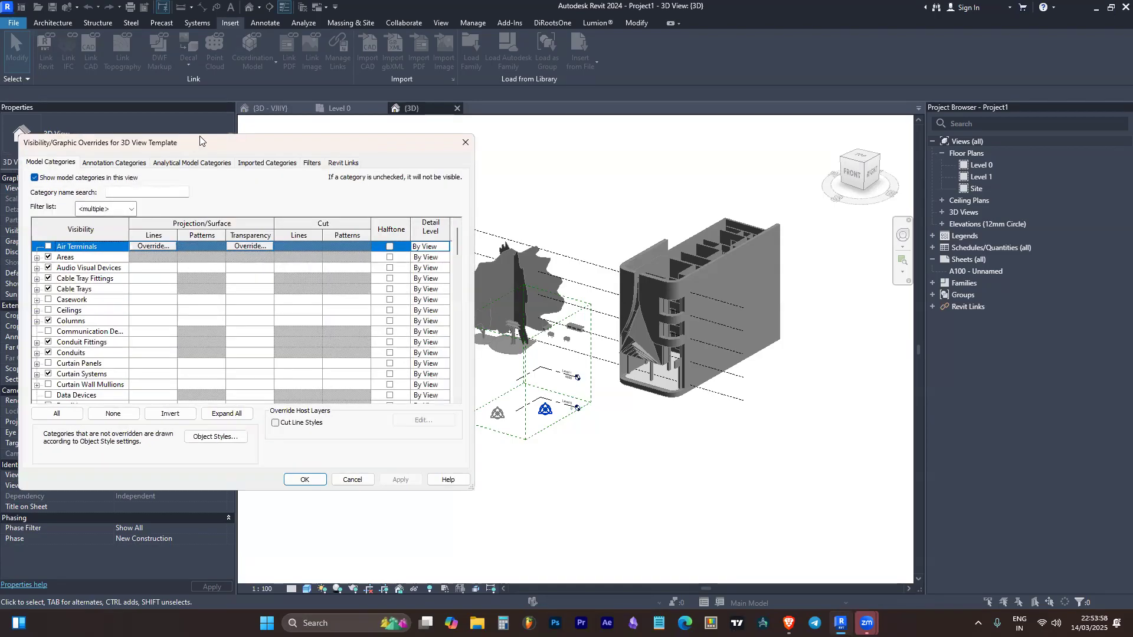
pyautogui.moveTo(200, 140); pyautogui.dragTo(613, 198)
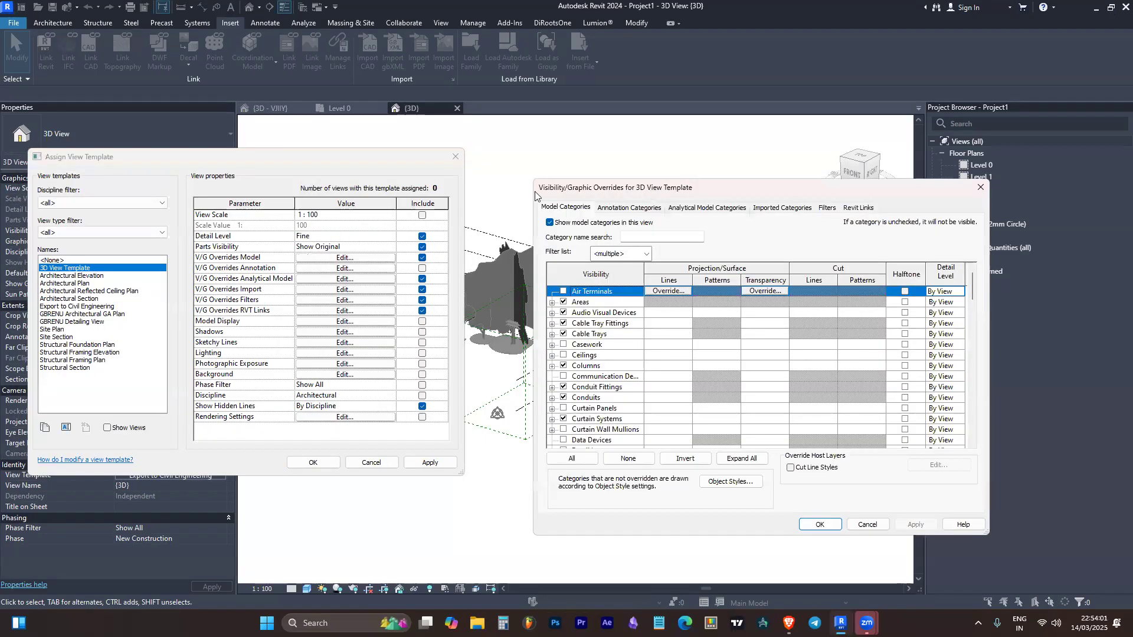
pyautogui.moveTo(538, 192); pyautogui.dragTo(554, 190)
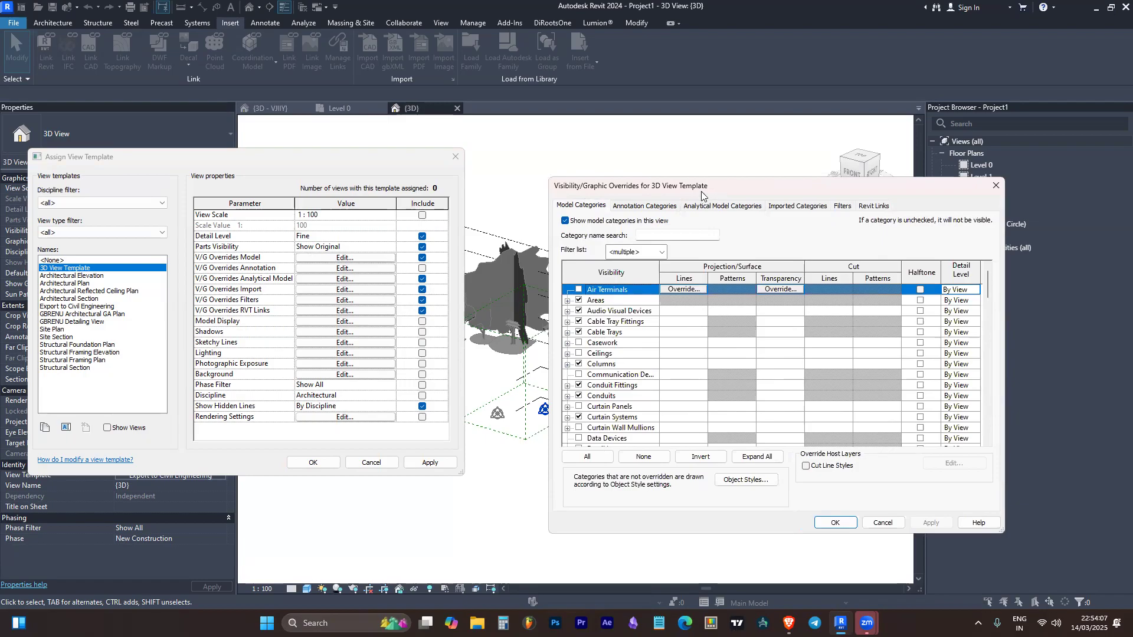
pyautogui.moveTo(702, 195); pyautogui.dragTo(213, 118)
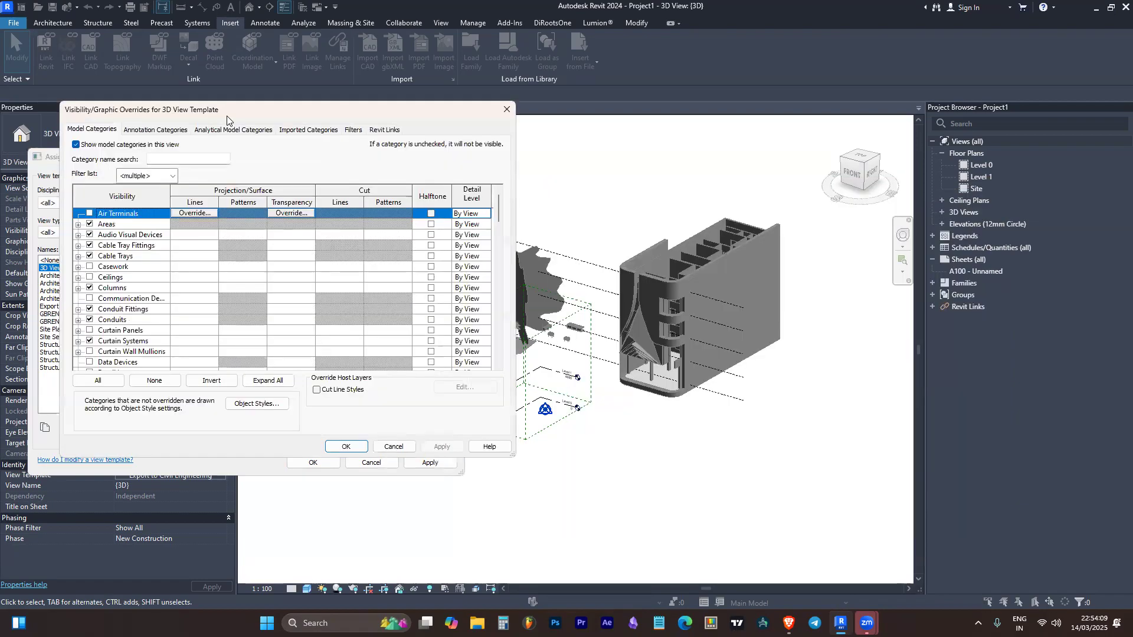
# Examine the full list of model categories in the visibility overrides of 3D View Template
pyautogui.scroll(-8, 137, 235)
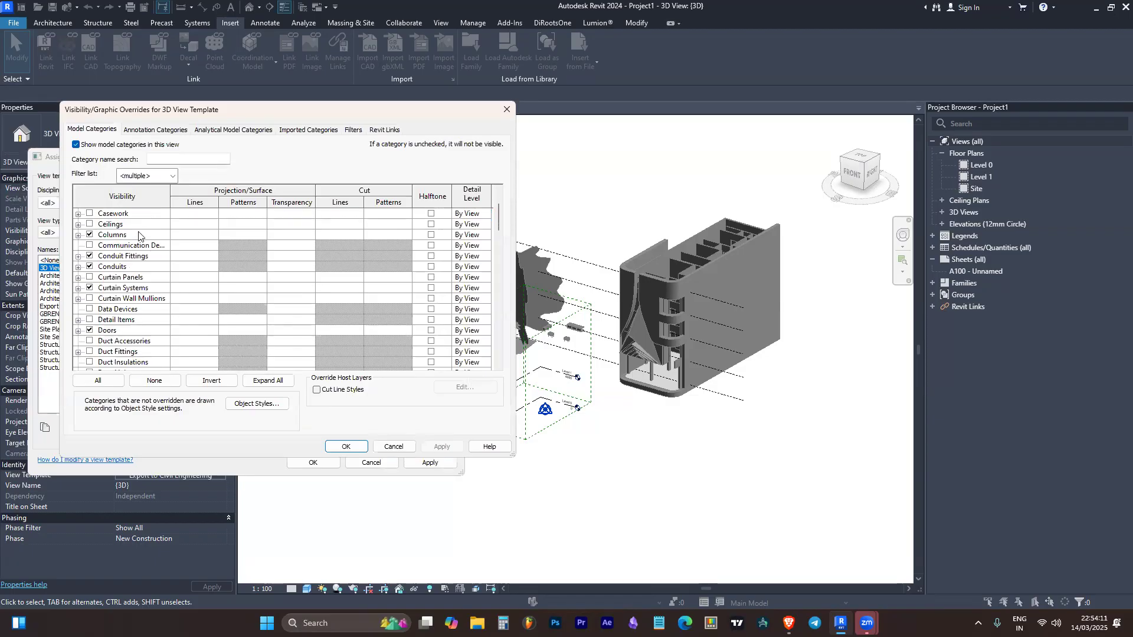
pyautogui.scroll(-5, 139, 233)
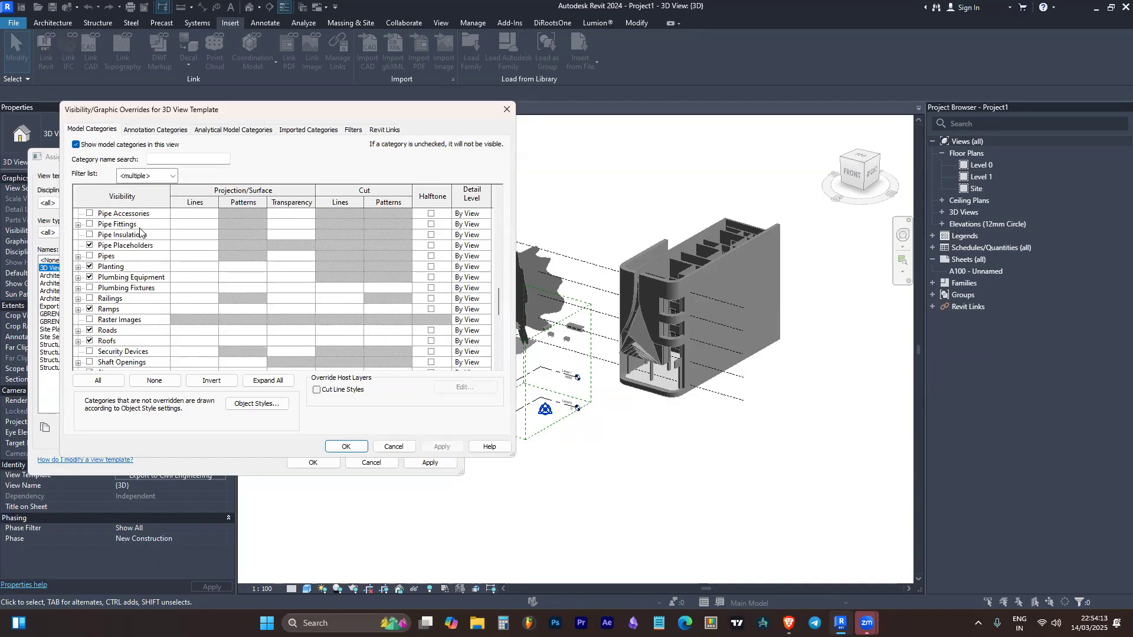
pyautogui.moveTo(498, 299); pyautogui.dragTo(501, 200)
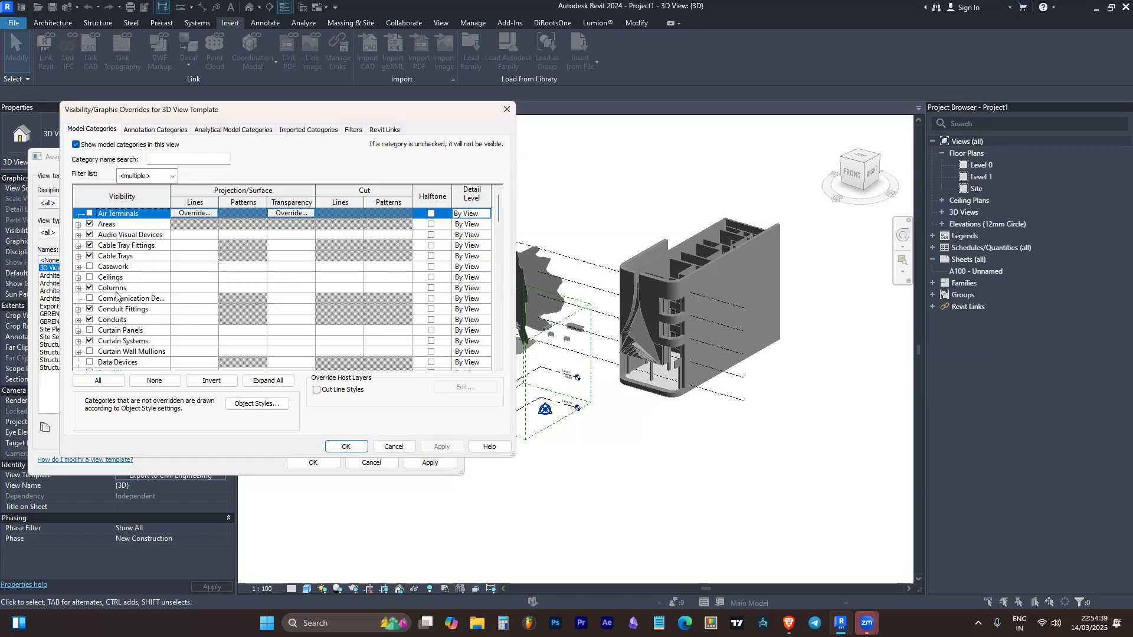
pyautogui.scroll(-10, 112, 236)
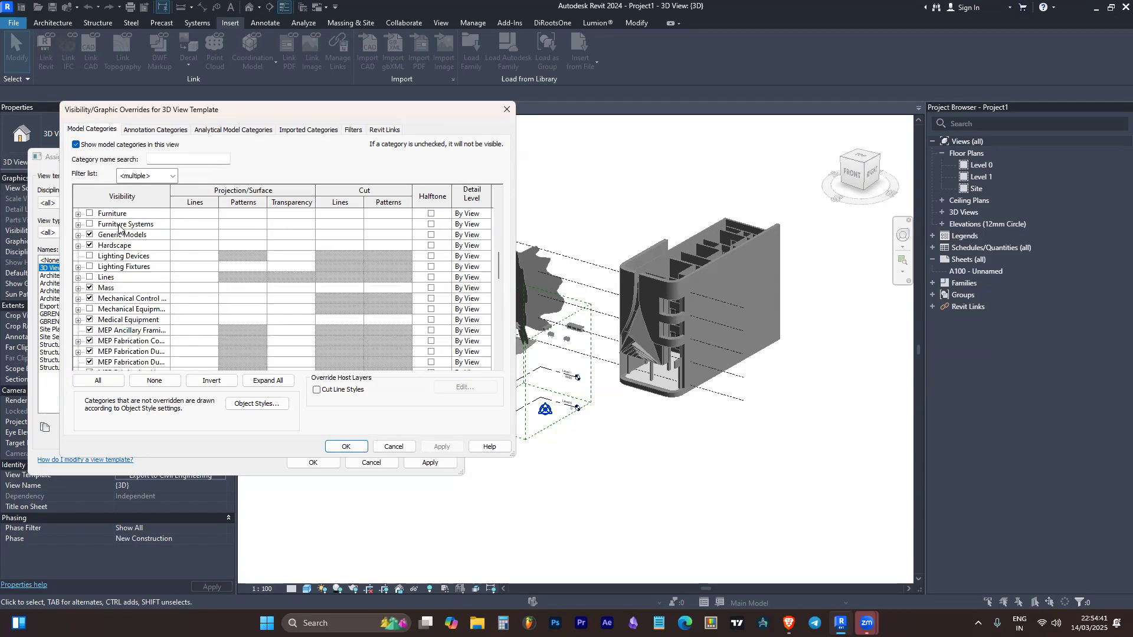
pyautogui.scroll(-3, 136, 253)
pyautogui.scroll(-12, 141, 322)
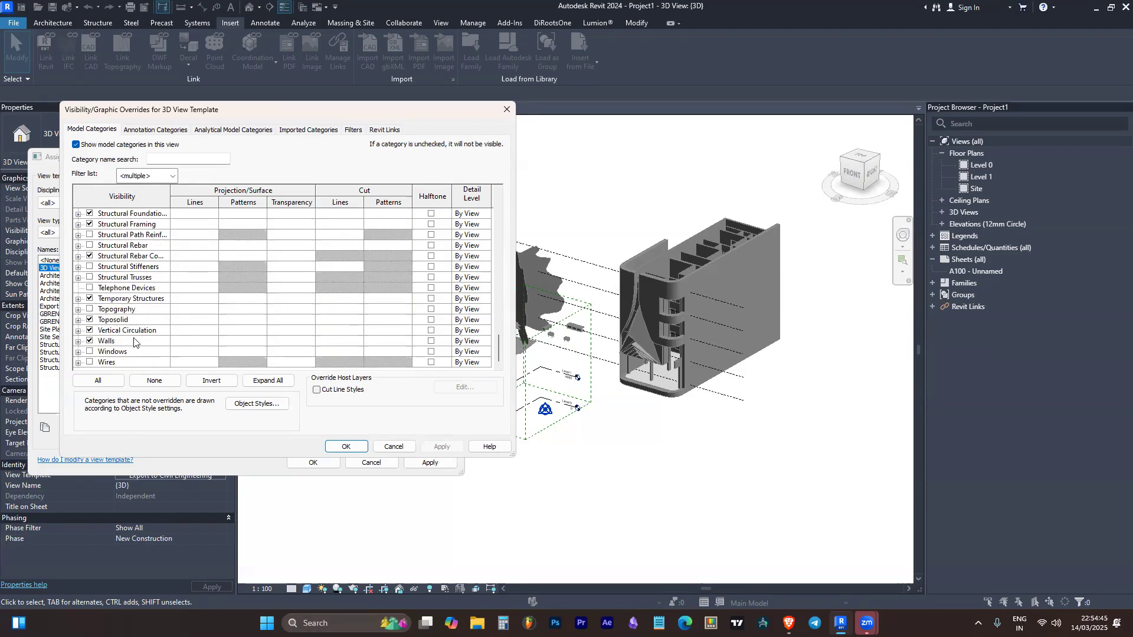
pyautogui.scroll(7, 134, 354)
pyautogui.scroll(14, 136, 348)
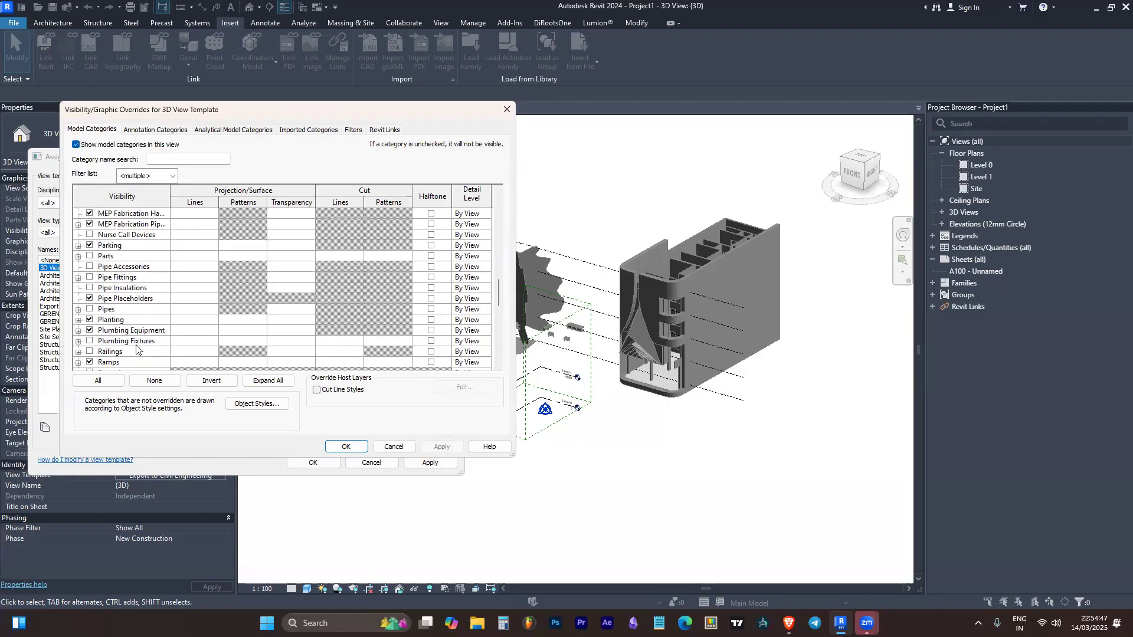
pyautogui.scroll(7, 138, 345)
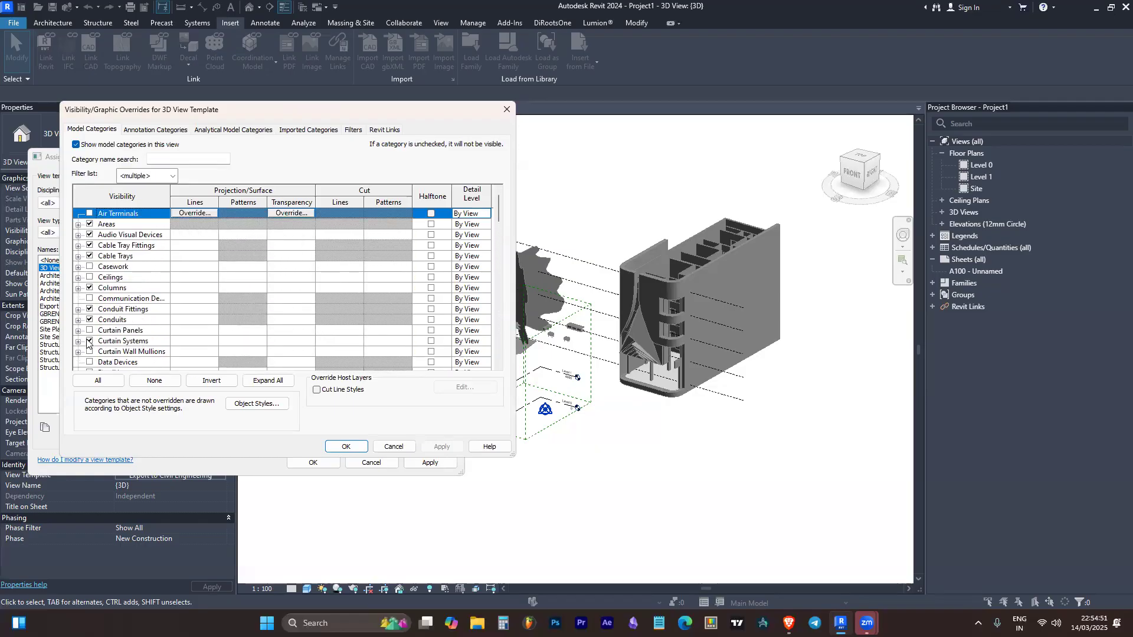
# Locate the Walls category in the model overrides, and close the overrides and view template dialogs
pyautogui.click(131, 310)
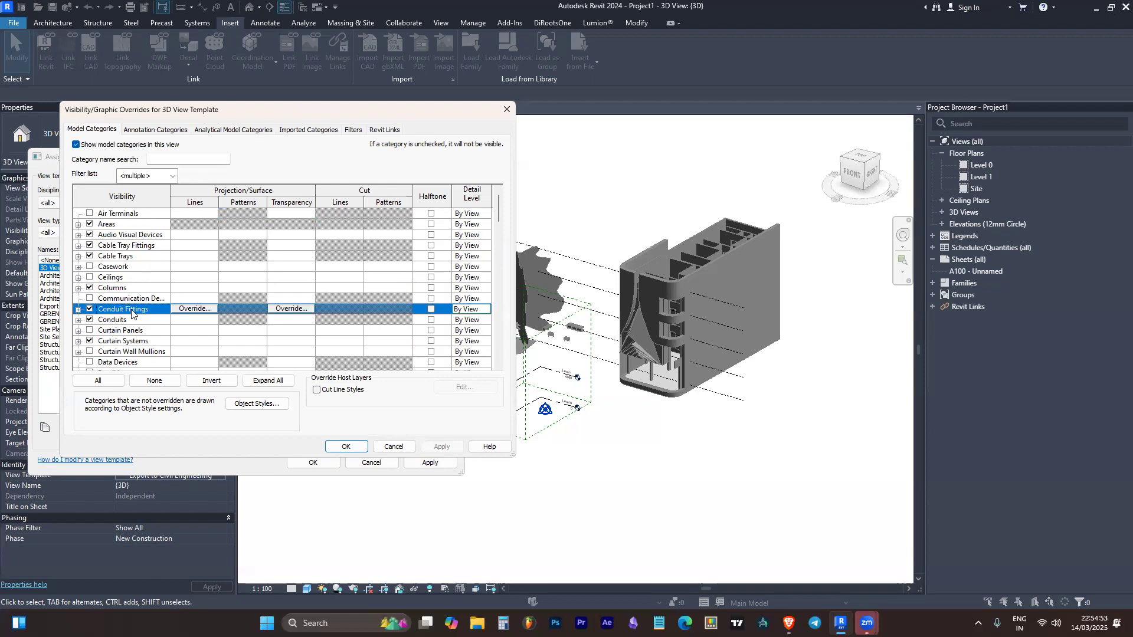
pyautogui.press('w')
pyautogui.click(134, 265)
pyautogui.press('w')
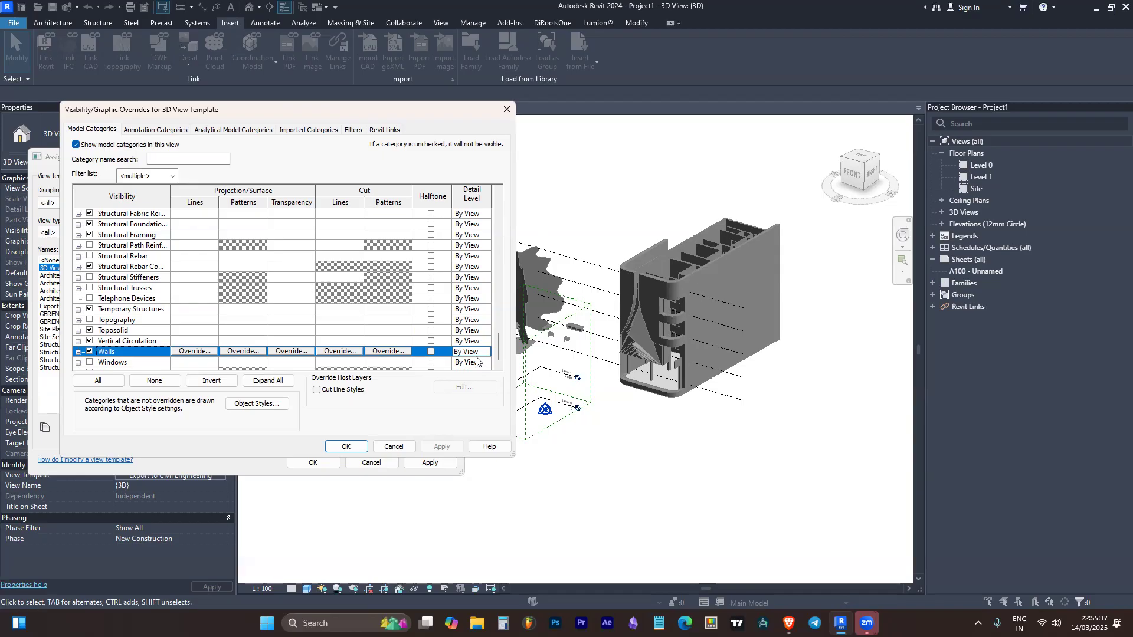
pyautogui.click(498, 104)
pyautogui.click(453, 156)
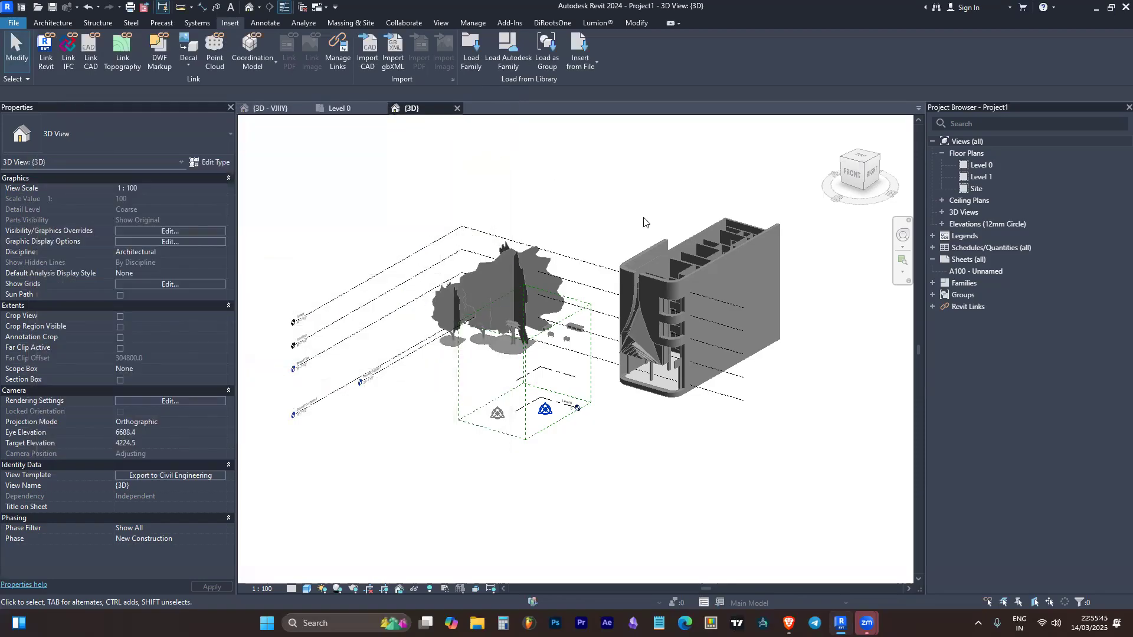
pyautogui.click(741, 248)
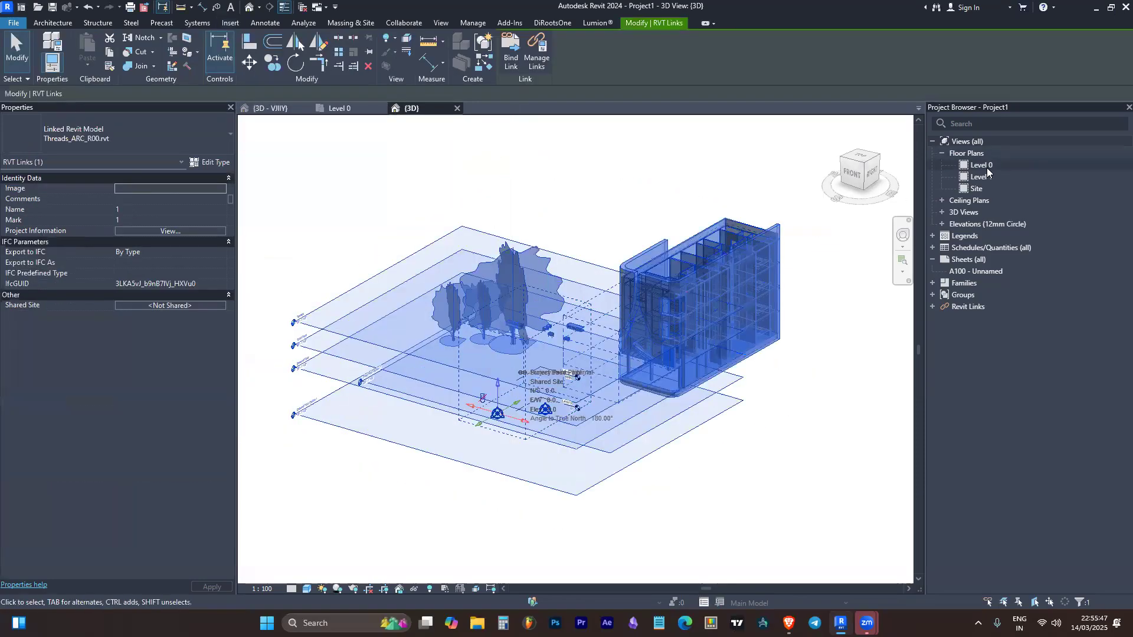
pyautogui.click(591, 214)
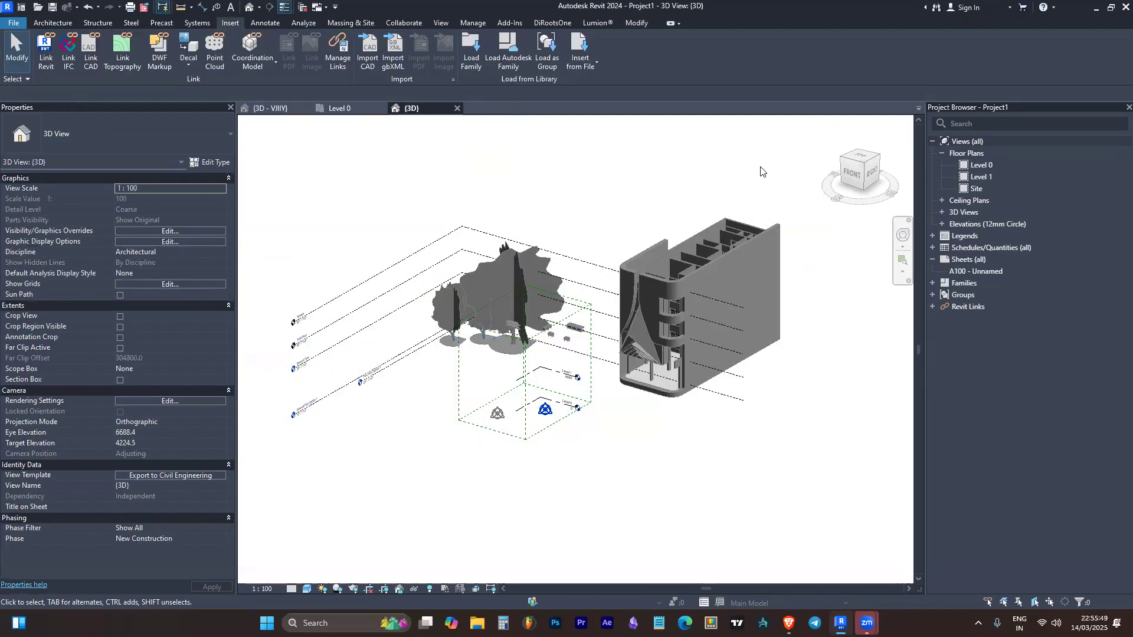
# Draw a horizontal wall about 17000 mm long in the Level 0 floor plan, in the empty area beside the linked model
pyautogui.doubleClick(981, 165)
pyautogui.scroll(-5, 498, 326)
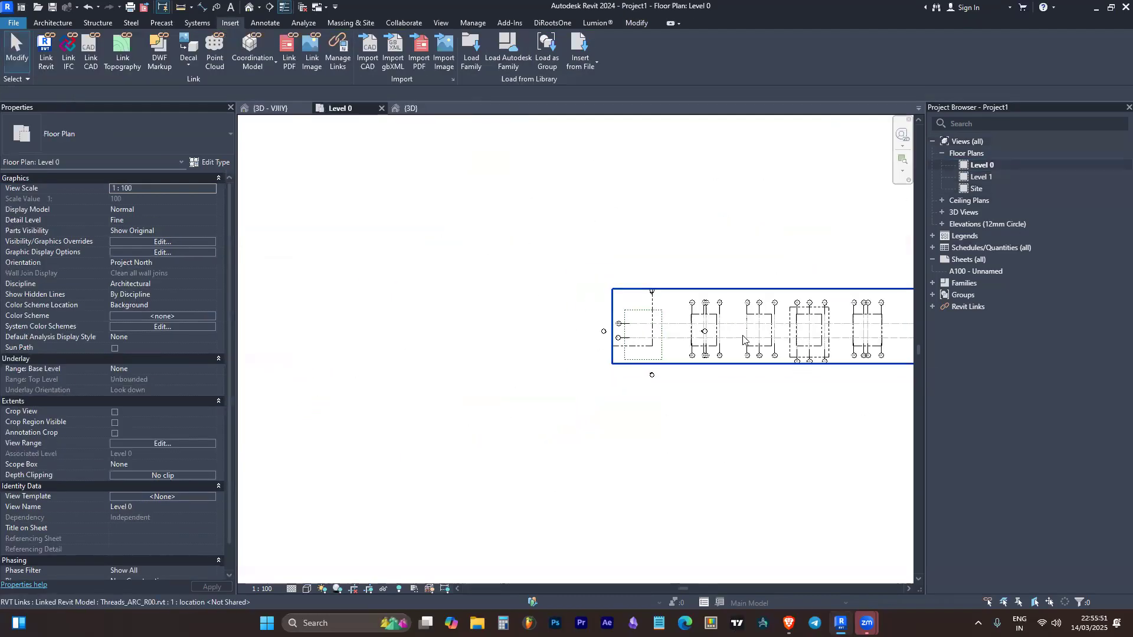
pyautogui.press('w')
pyautogui.press('a')
pyautogui.click(493, 333)
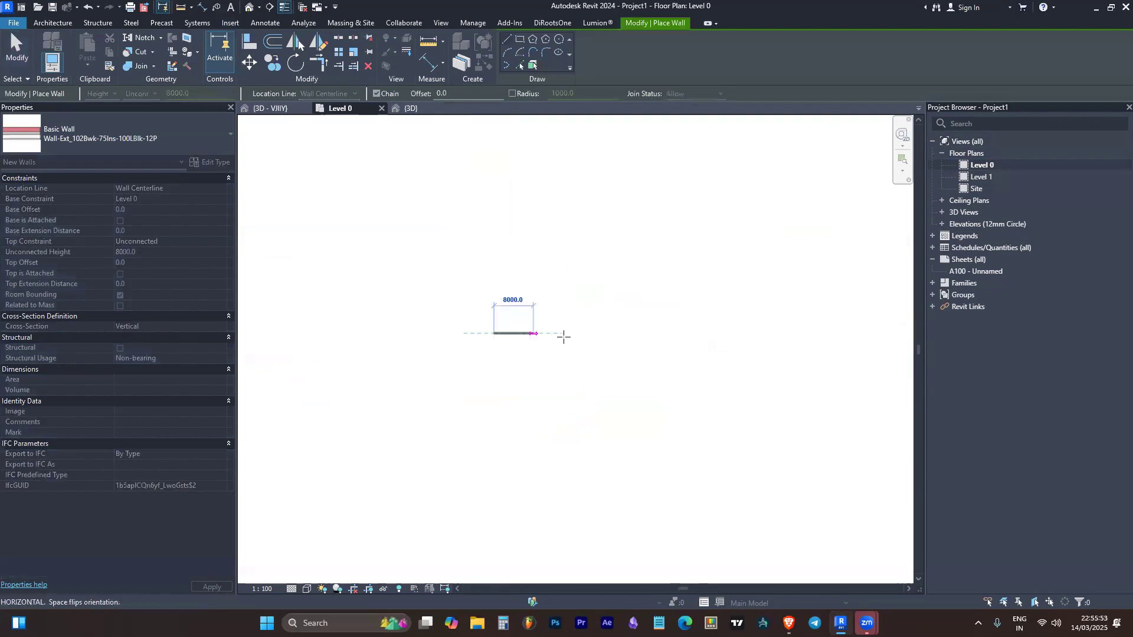
pyautogui.click(578, 333)
pyautogui.press('Escape')
# Open the default 3D view and inspect the new wall from the front and from above
pyautogui.click(249, 8)
pyautogui.scroll(-5, 531, 295)
pyautogui.scroll(4, 540, 296)
pyautogui.click(544, 298)
pyautogui.keyDown('shift'); pyautogui.moveTo(606, 344); pyautogui.dragTo(695, 336, button='middle'); pyautogui.keyUp('shift')
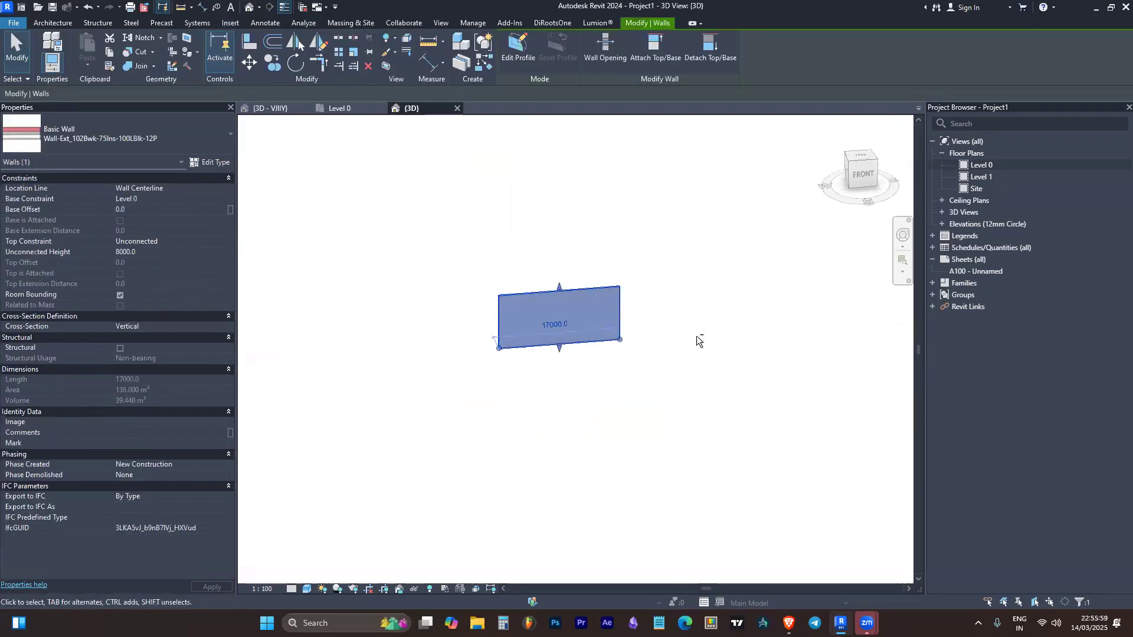
pyautogui.click(696, 335)
pyautogui.click(307, 589)
pyautogui.keyDown('shift'); pyautogui.moveTo(624, 374); pyautogui.dragTo(683, 399, button='middle'); pyautogui.keyUp('shift')
pyautogui.scroll(4, 524, 331)
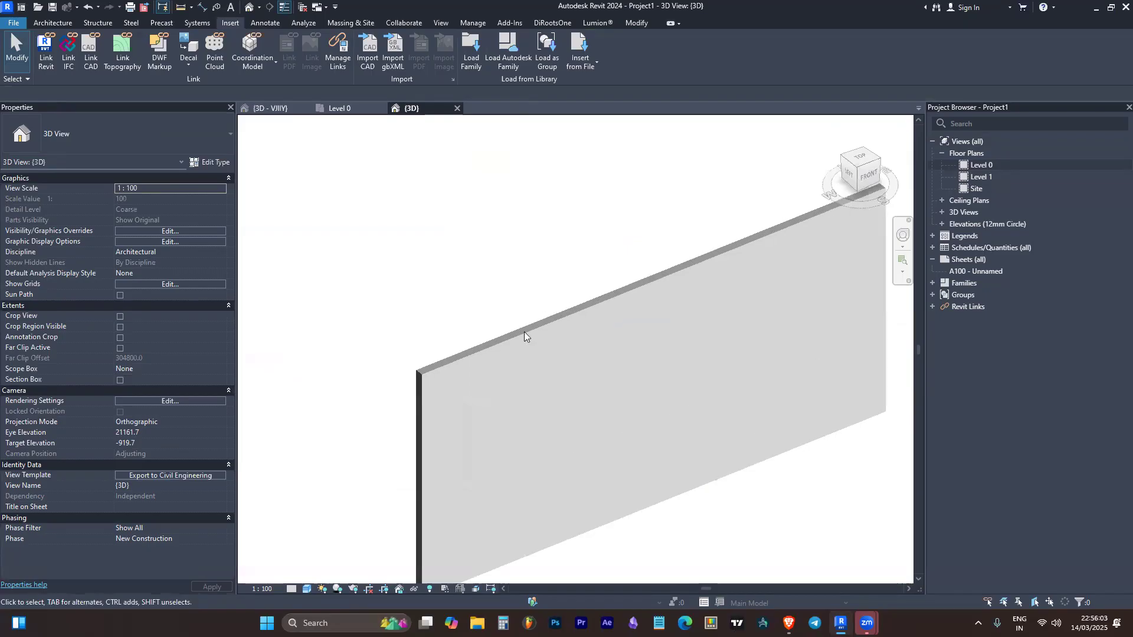
# Examine the wall's top edge, end and both faces in the 3D view
pyautogui.click(524, 332)
pyautogui.scroll(-2, 532, 400)
pyautogui.scroll(2, 532, 399)
pyautogui.keyDown('shift'); pyautogui.moveTo(597, 394); pyautogui.dragTo(688, 384, button='middle'); pyautogui.keyUp('shift')
pyautogui.click(688, 384)
pyautogui.keyDown('shift'); pyautogui.moveTo(646, 428); pyautogui.dragTo(480, 384, button='middle'); pyautogui.keyUp('shift')
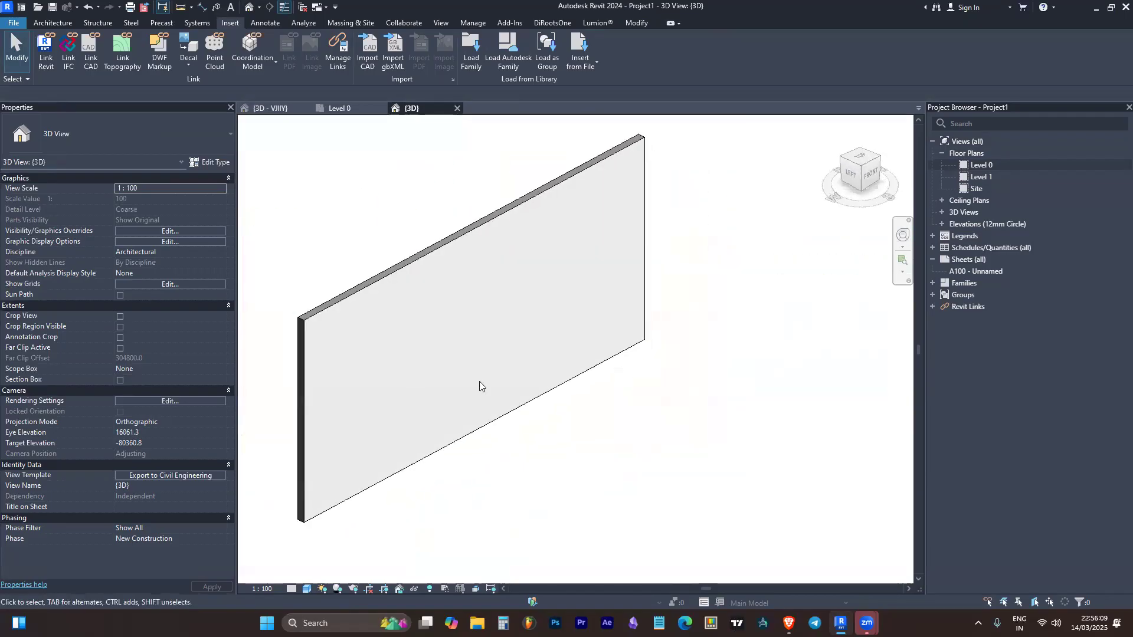
pyautogui.click(480, 384)
pyautogui.keyDown('shift'); pyautogui.moveTo(551, 413); pyautogui.dragTo(915, 374, button='middle'); pyautogui.keyUp('shift')
pyautogui.click(778, 398)
pyautogui.scroll(-1, 665, 456)
pyautogui.keyDown('shift'); pyautogui.moveTo(613, 468); pyautogui.dragTo(686, 468, button='middle'); pyautogui.keyUp('shift')
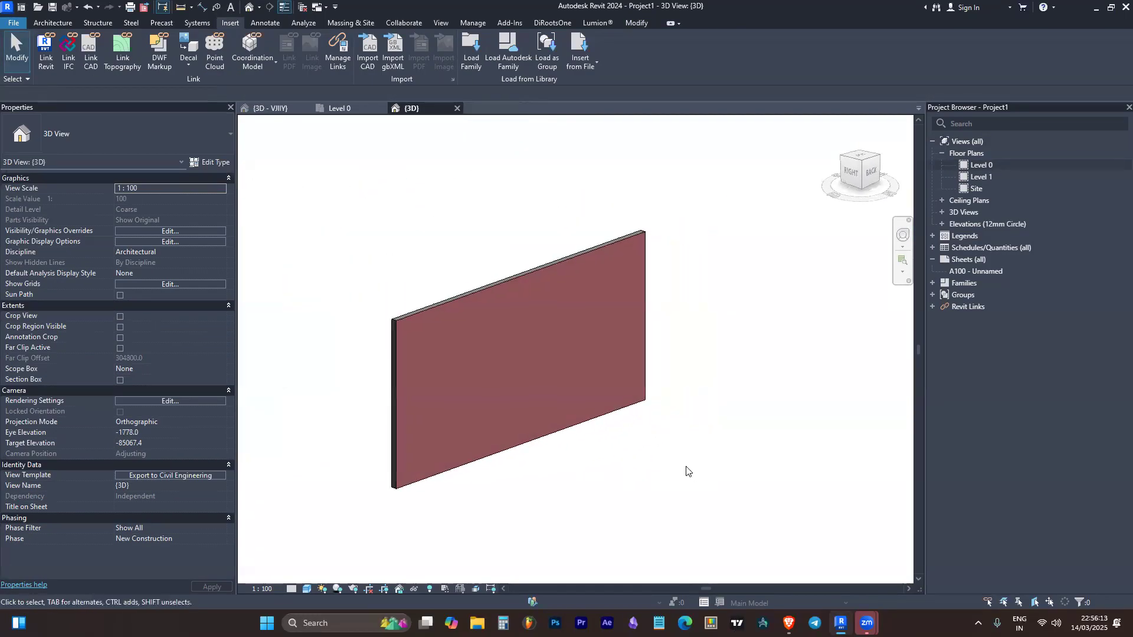
pyautogui.scroll(1, 405, 250)
pyautogui.scroll(-1, 390, 277)
pyautogui.keyDown('shift'); pyautogui.moveTo(345, 311); pyautogui.dragTo(546, 343, button='middle'); pyautogui.keyUp('shift')
pyautogui.scroll(4, 597, 348)
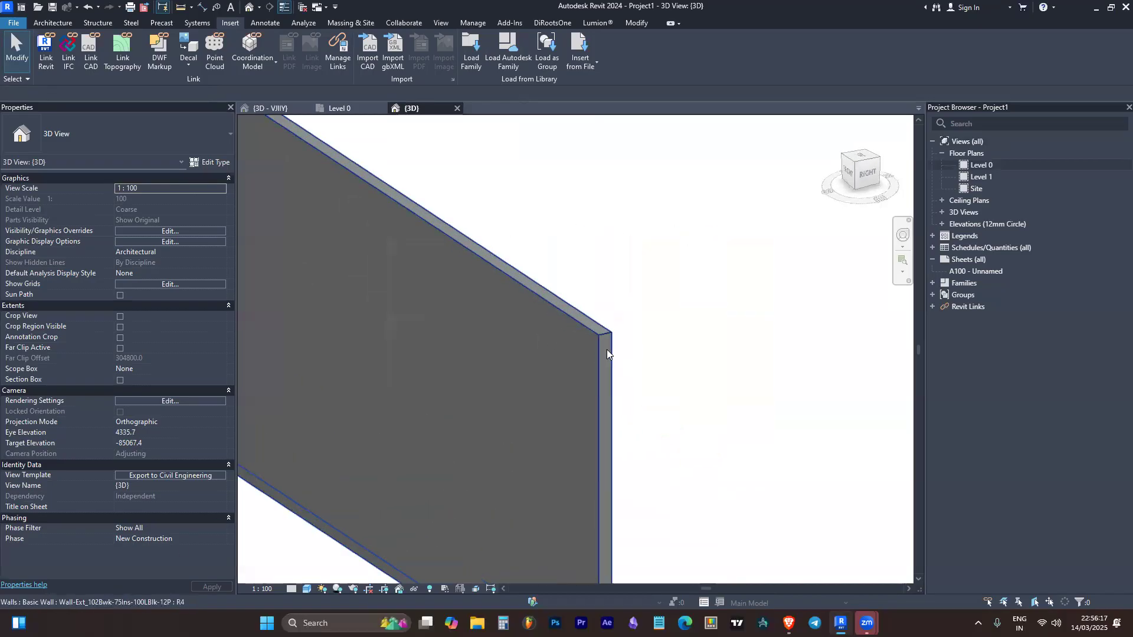
pyautogui.keyDown('shift'); pyautogui.moveTo(576, 360); pyautogui.dragTo(409, 283, button='middle'); pyautogui.keyUp('shift')
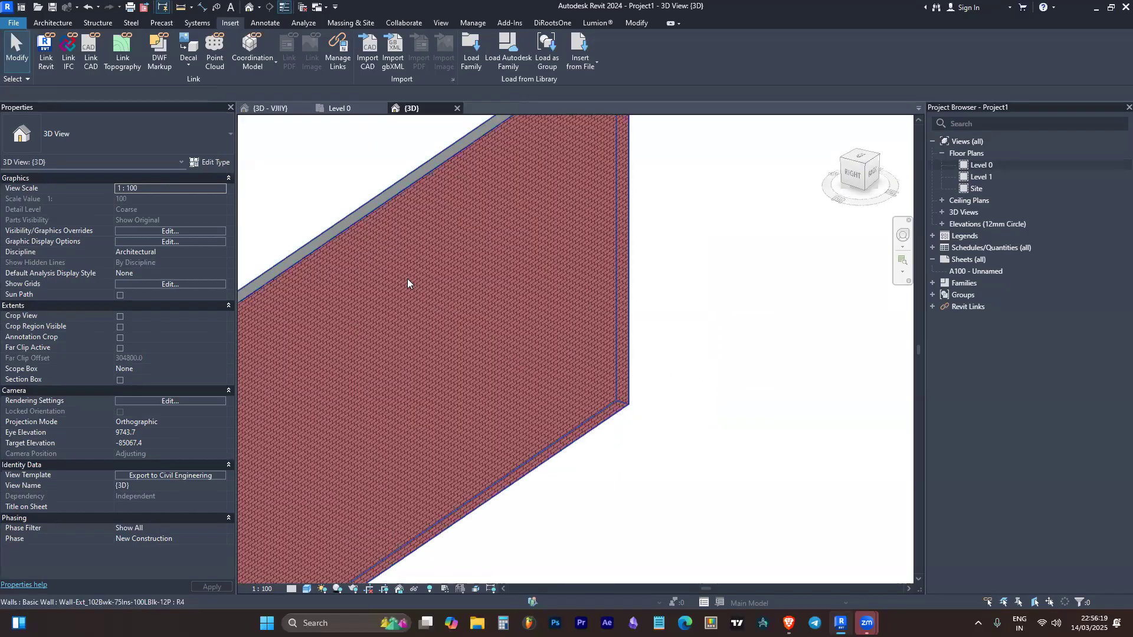
pyautogui.click(409, 282)
pyautogui.doubleClick(409, 282)
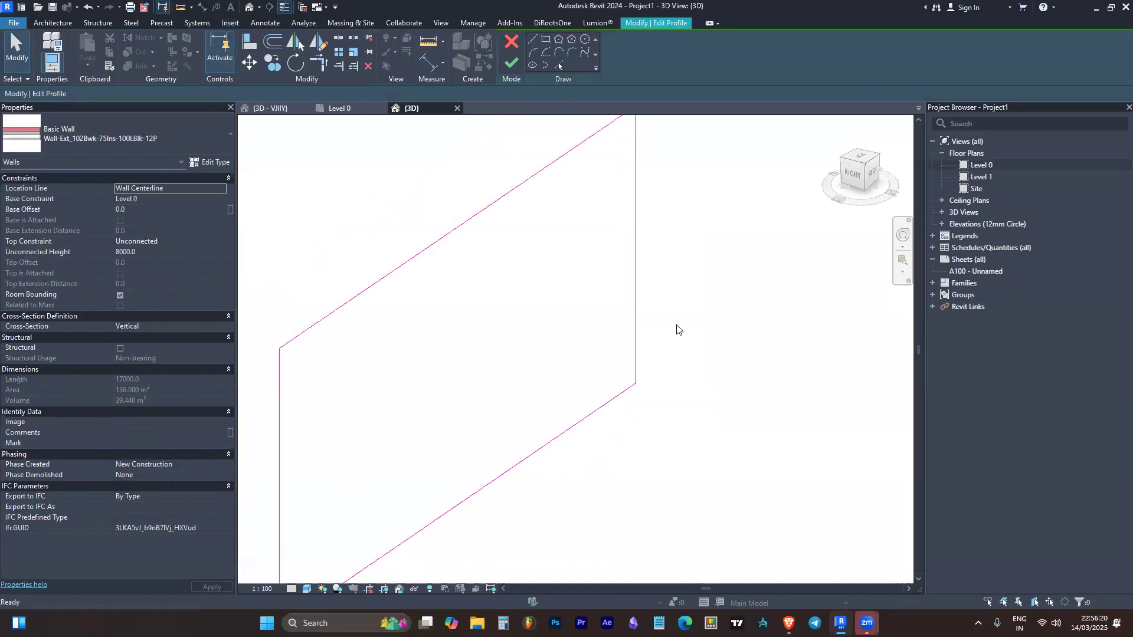
pyautogui.click(513, 45)
# Compare the wall's appearance in the 3D view with its material layers in the Level 0 floor plan
pyautogui.keyDown('shift'); pyautogui.moveTo(685, 276); pyautogui.dragTo(730, 263, button='middle'); pyautogui.keyUp('shift')
pyautogui.scroll(-4, 731, 262)
pyautogui.scroll(1, 337, 435)
pyautogui.keyDown('shift'); pyautogui.moveTo(340, 424); pyautogui.dragTo(283, 480, button='middle'); pyautogui.keyUp('shift')
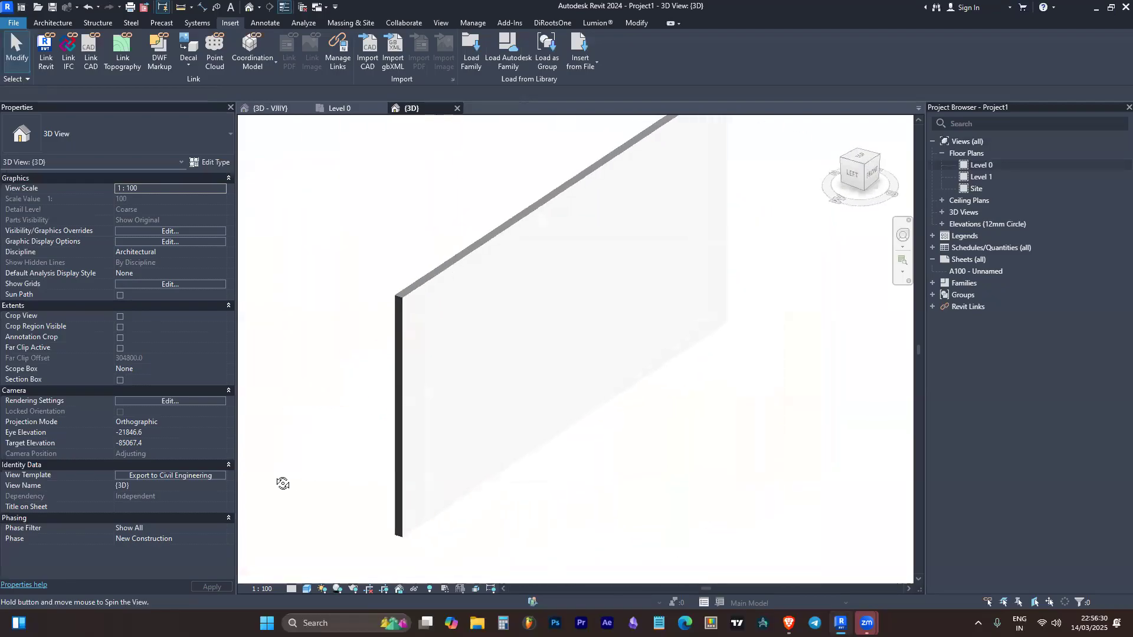
pyautogui.doubleClick(999, 166)
pyautogui.scroll(6, 525, 324)
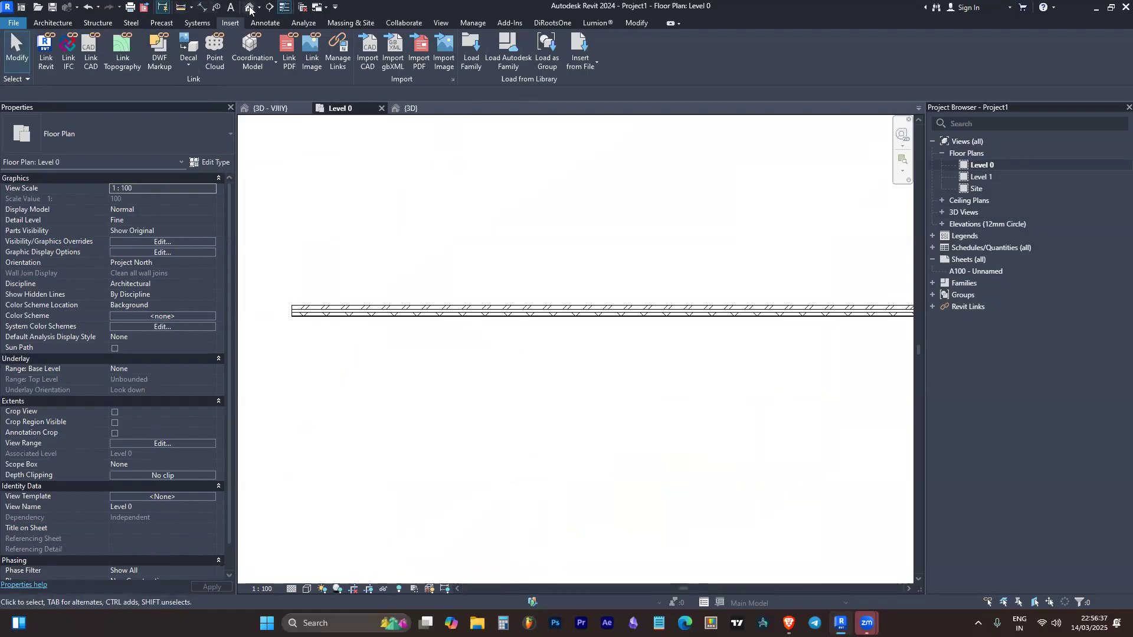
# Place a vertical building section across the wall in the Level 0 plan and open its section view
pyautogui.click(270, 6)
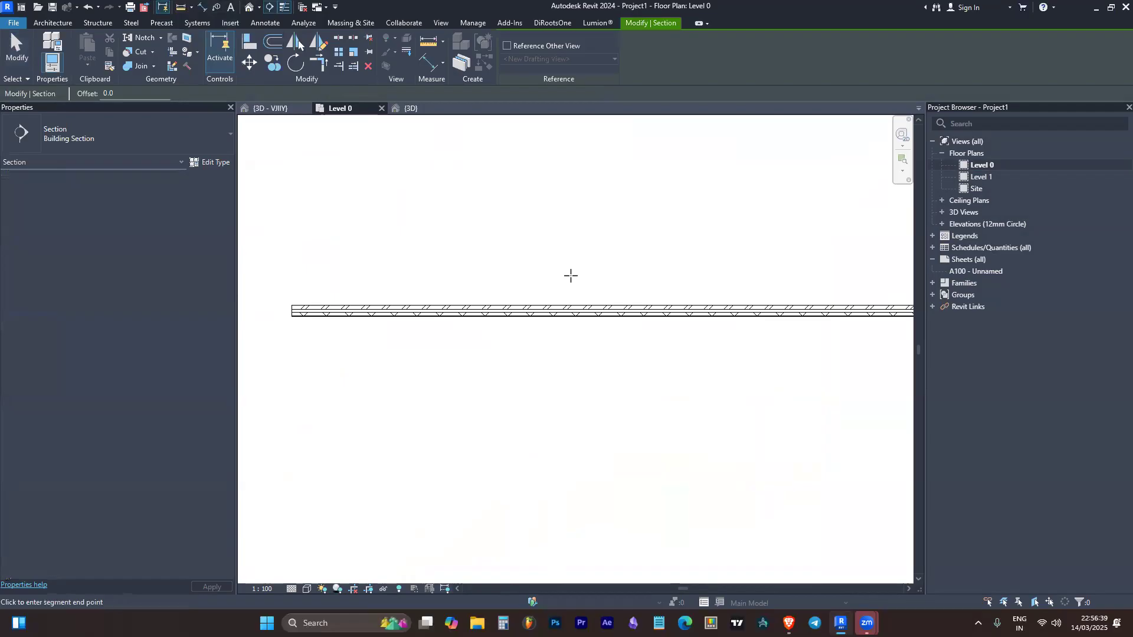
pyautogui.click(570, 275)
pyautogui.click(570, 366)
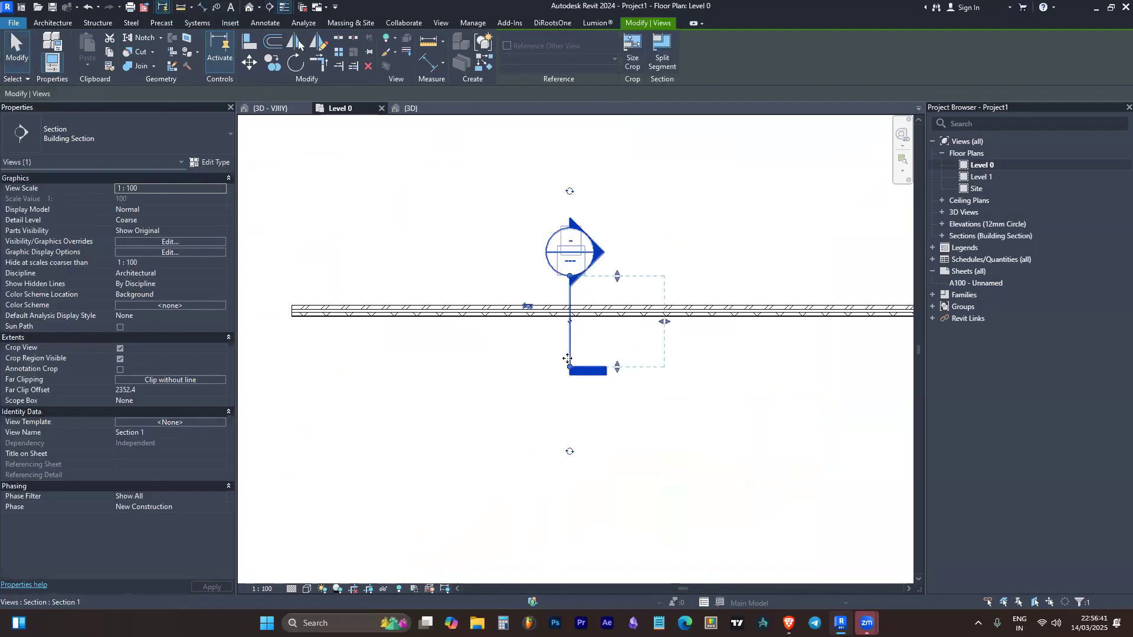
pyautogui.rightClick(568, 351)
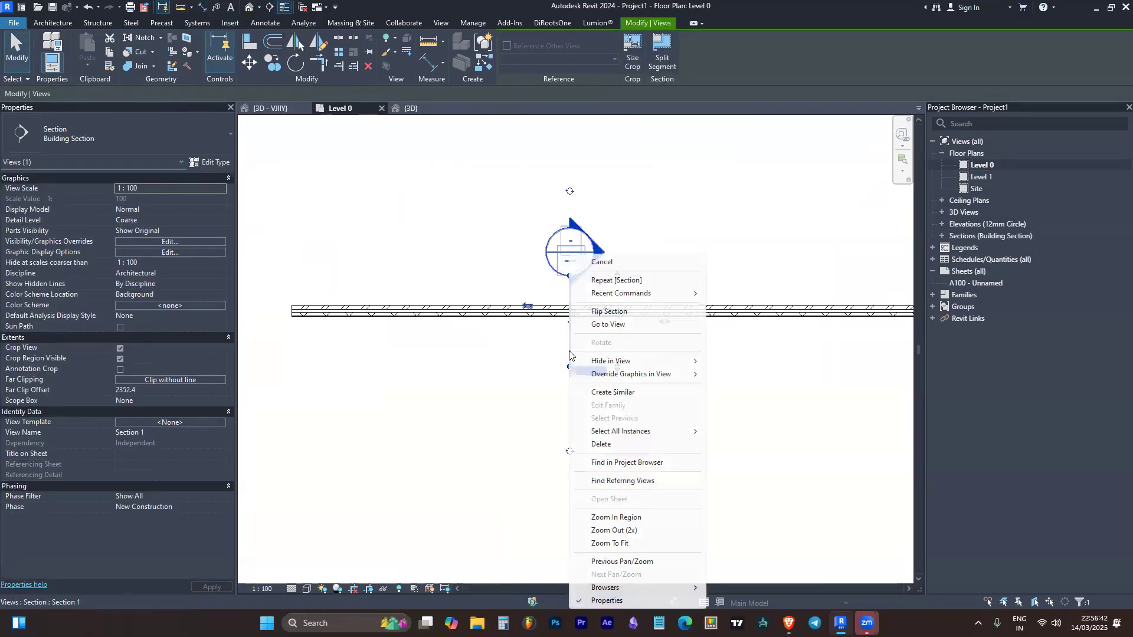
pyautogui.click(607, 326)
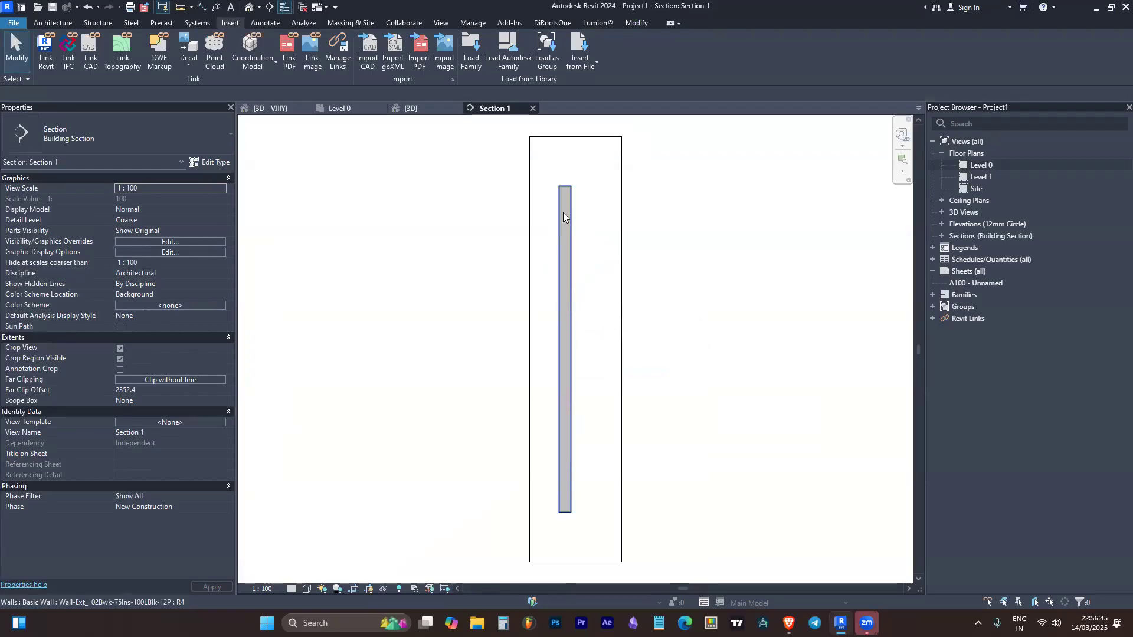
# Examine the cut wall in the section view and compare it with the 3D view
pyautogui.scroll(-2, 593, 252)
pyautogui.moveTo(715, 333); pyautogui.dragTo(667, 392, button='middle')
pyautogui.moveTo(596, 452); pyautogui.dragTo(613, 447, button='middle')
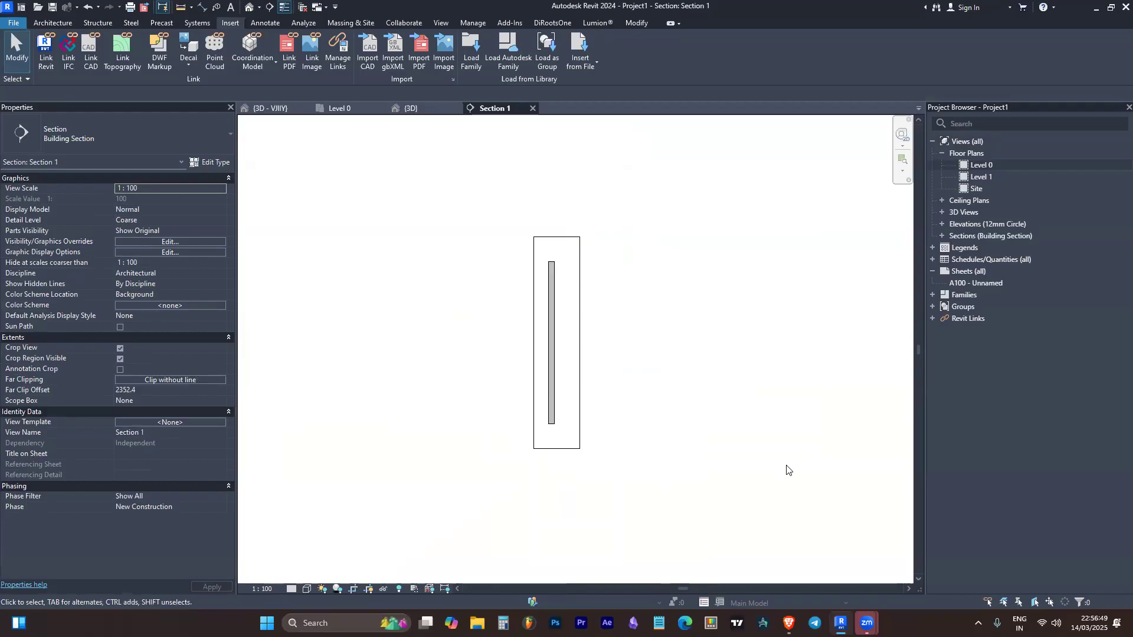
pyautogui.scroll(2, 540, 424)
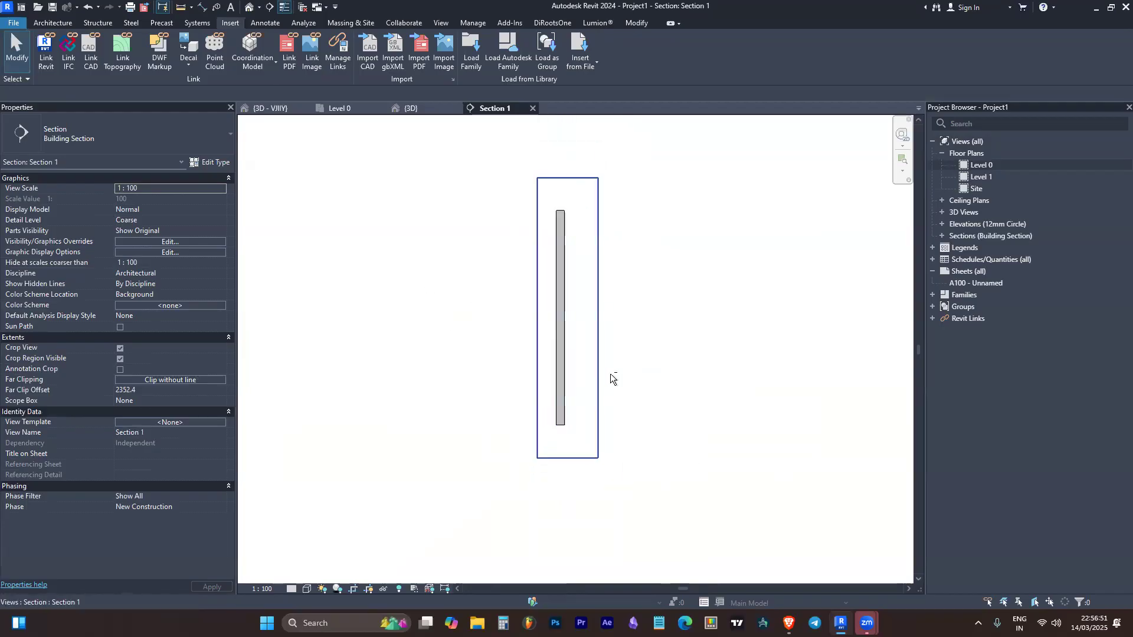
pyautogui.moveTo(611, 374); pyautogui.dragTo(560, 415, button='middle')
pyautogui.click(413, 108)
pyautogui.moveTo(488, 159)
pyautogui.keyDown('shift'); pyautogui.mouseDown(button='middle')
pyautogui.moveTo(799, 291)
pyautogui.moveTo(599, 278)
pyautogui.moveTo(511, 257)
pyautogui.moveTo(736, 309)
pyautogui.moveTo(489, 141)
pyautogui.mouseUp(button='middle'); pyautogui.keyUp('shift')
pyautogui.click(493, 108)
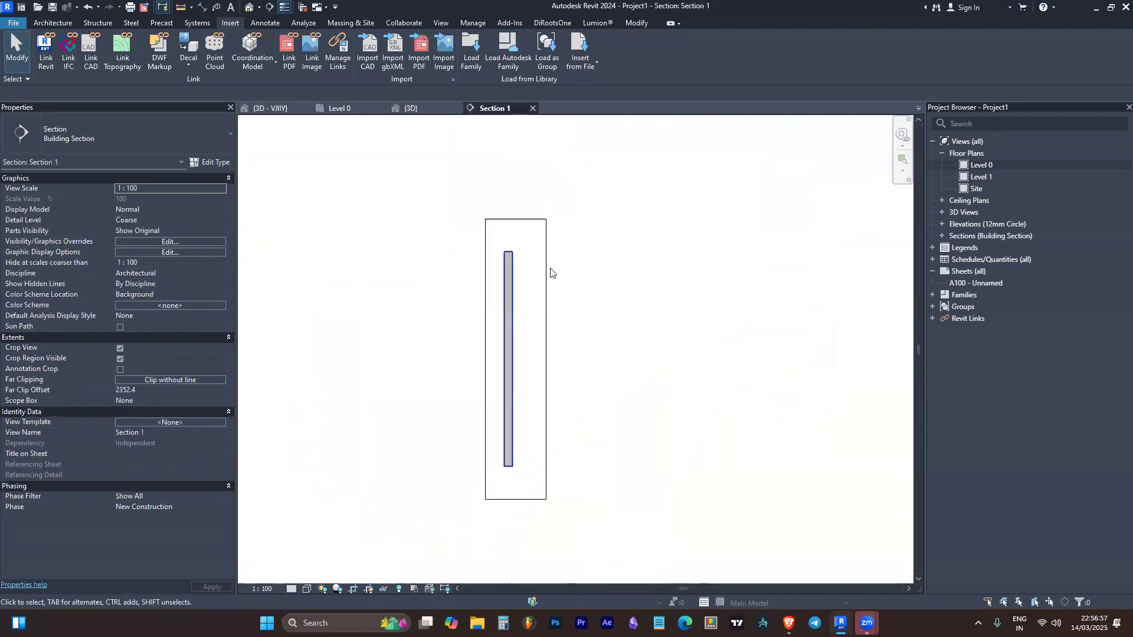
pyautogui.moveTo(635, 362)
pyautogui.mouseDown(button='middle')
pyautogui.moveTo(683, 347)
pyautogui.moveTo(592, 379)
pyautogui.moveTo(621, 356)
pyautogui.mouseUp(button='middle')
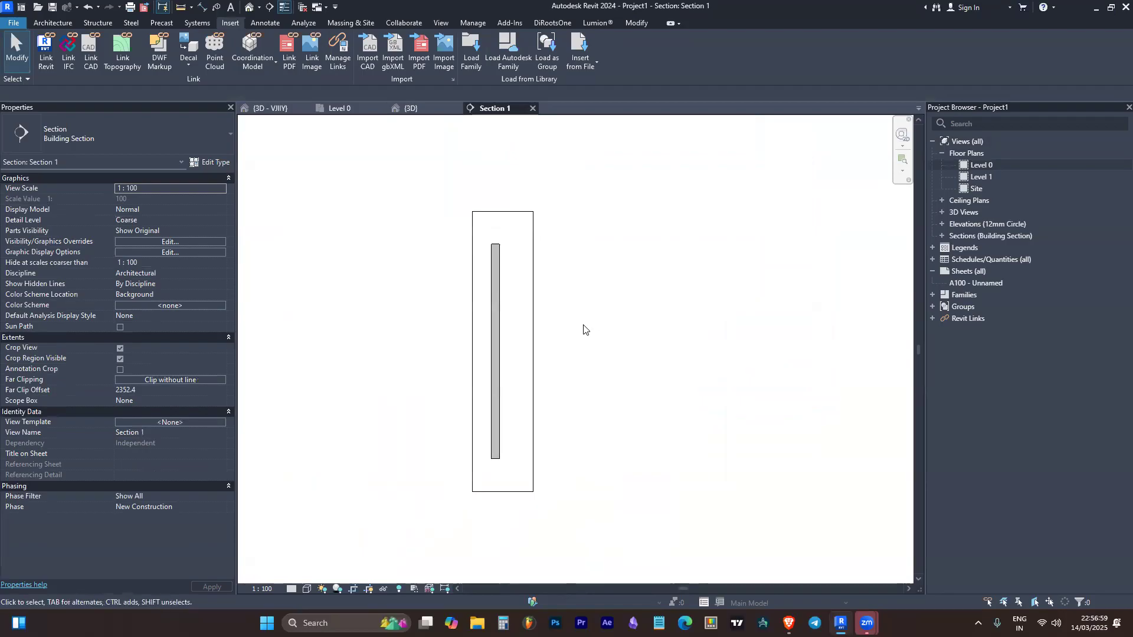
# Return to the 3D view and examine the wall's brick face and end
pyautogui.click(407, 109)
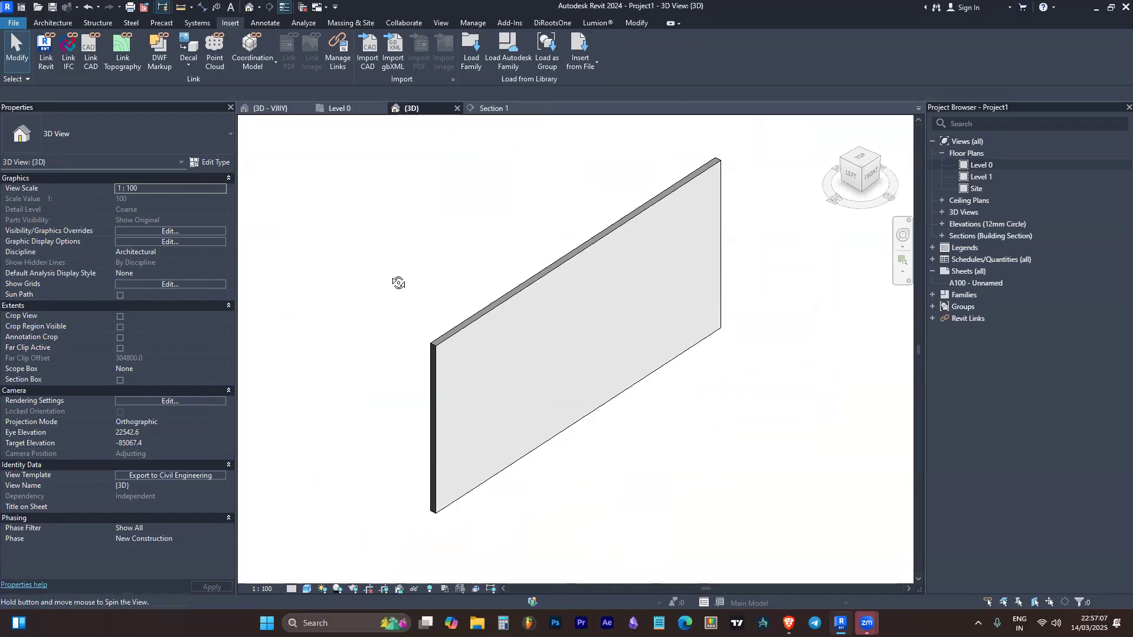
pyautogui.keyDown('shift'); pyautogui.moveTo(398, 283); pyautogui.dragTo(605, 251, button='middle'); pyautogui.keyUp('shift')
pyautogui.moveTo(822, 189); pyautogui.dragTo(797, 210)
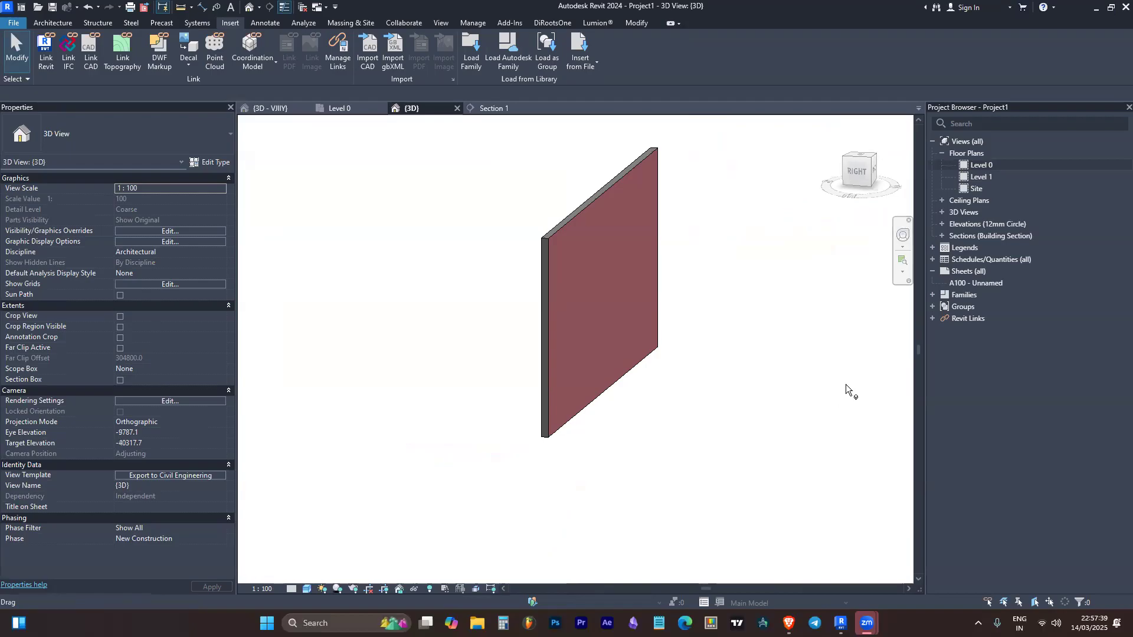
pyautogui.click(606, 196)
pyautogui.click(676, 239)
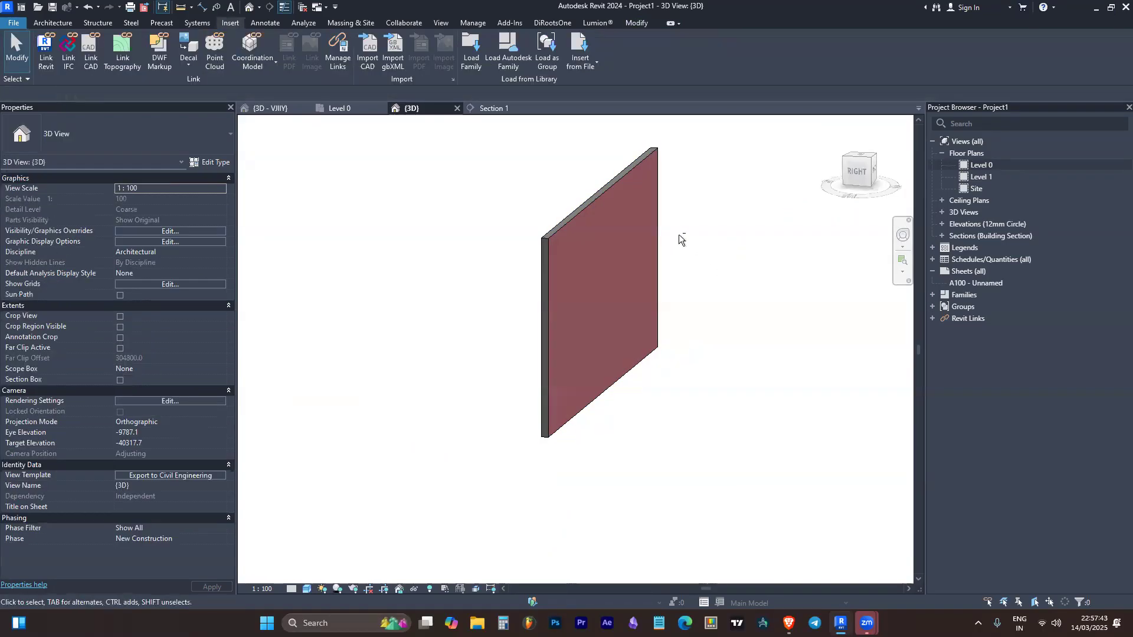
pyautogui.moveTo(679, 232)
pyautogui.keyDown('shift'); pyautogui.mouseDown(button='middle')
pyautogui.moveTo(688, 240)
pyautogui.moveTo(670, 265)
pyautogui.moveTo(681, 234)
pyautogui.moveTo(749, 228)
pyautogui.moveTo(716, 197)
pyautogui.moveTo(724, 268)
pyautogui.moveTo(642, 214)
pyautogui.moveTo(655, 224)
pyautogui.moveTo(794, 182)
pyautogui.moveTo(698, 391)
pyautogui.moveTo(700, 172)
pyautogui.moveTo(667, 266)
pyautogui.moveTo(674, 236)
pyautogui.mouseUp(button='middle'); pyautogui.keyUp('shift')
pyautogui.scroll(1, 702, 171)
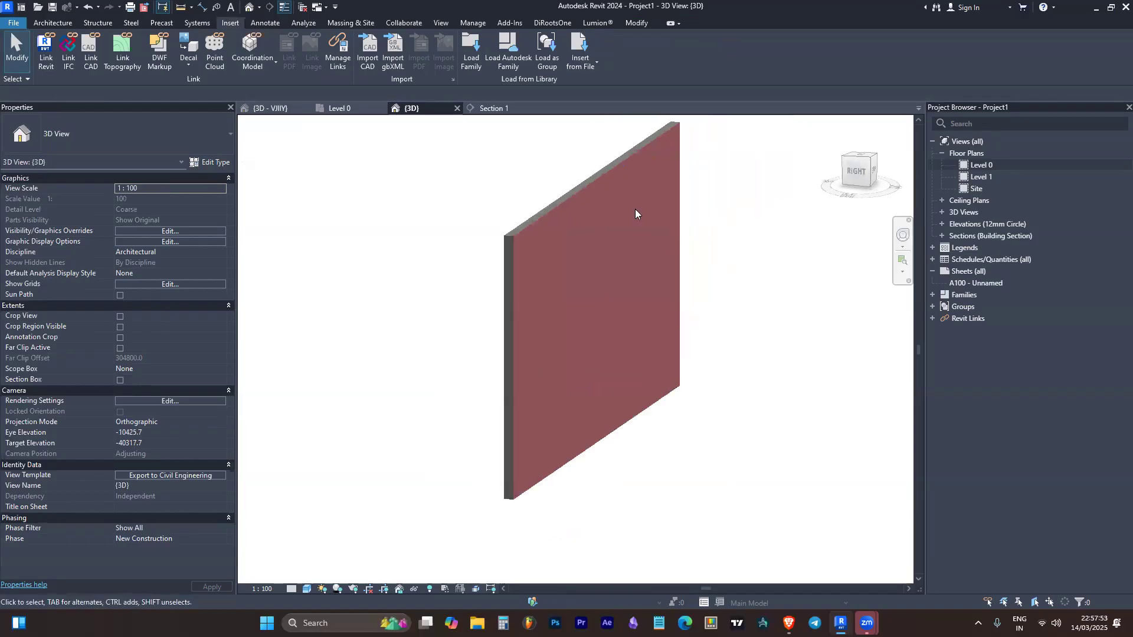
# Draw three more freestanding walls of the same type as the existing wall in the 3D view
pyautogui.click(547, 290)
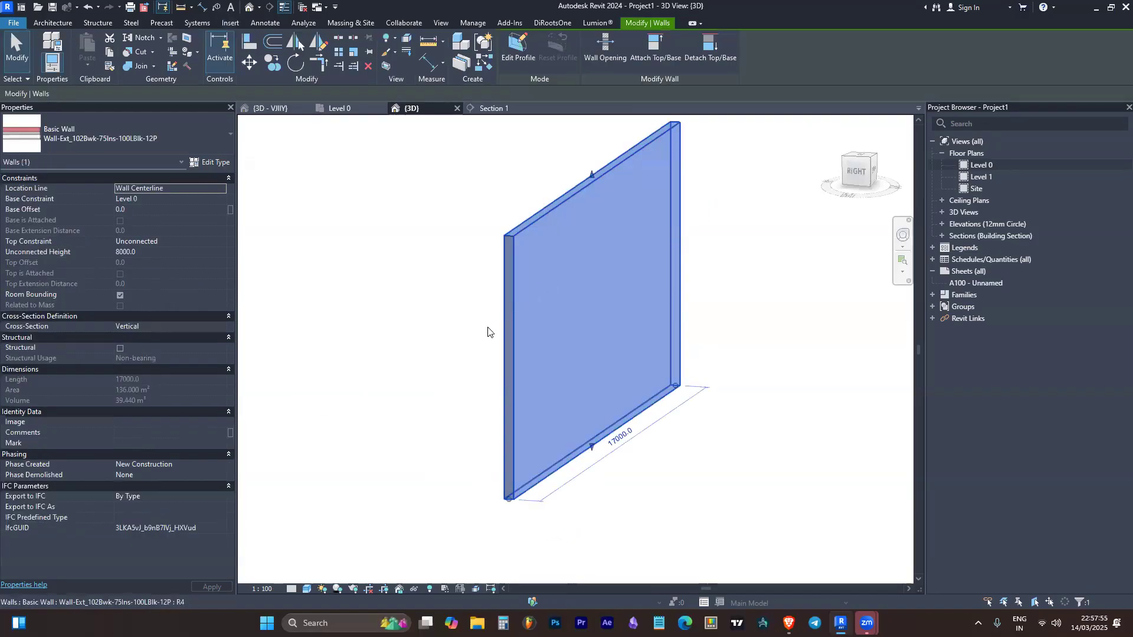
pyautogui.keyDown('shift'); pyautogui.moveTo(457, 354); pyautogui.dragTo(476, 445, button='middle'); pyautogui.keyUp('shift')
pyautogui.scroll(-2, 428, 377)
pyautogui.scroll(-1, 429, 378)
pyautogui.click(449, 369)
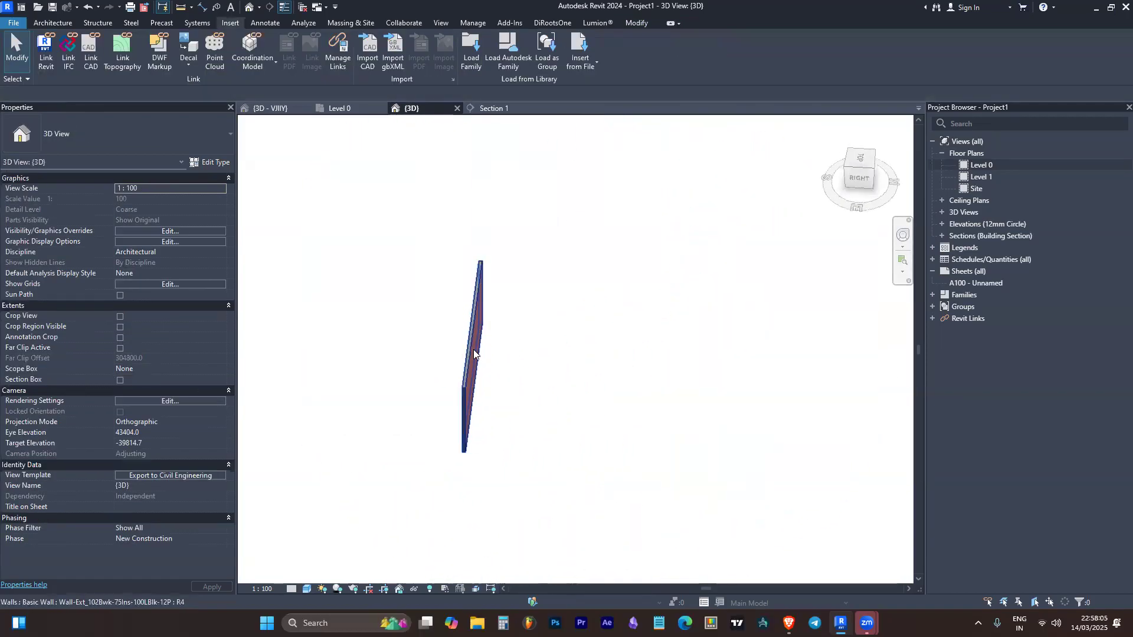
pyautogui.click(474, 349)
pyautogui.press('a')
pyautogui.click(544, 243)
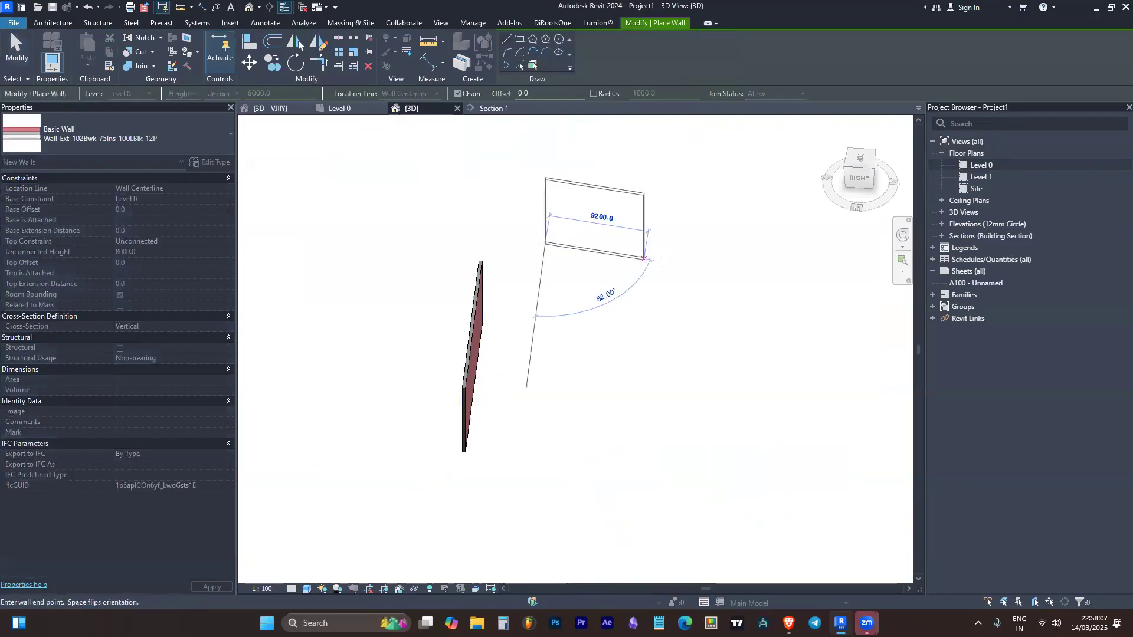
pyautogui.click(664, 257)
pyautogui.press('Escape')
pyautogui.click(634, 387)
pyautogui.press('Escape')
pyautogui.click(663, 256)
pyautogui.press('Escape')
pyautogui.click(444, 224)
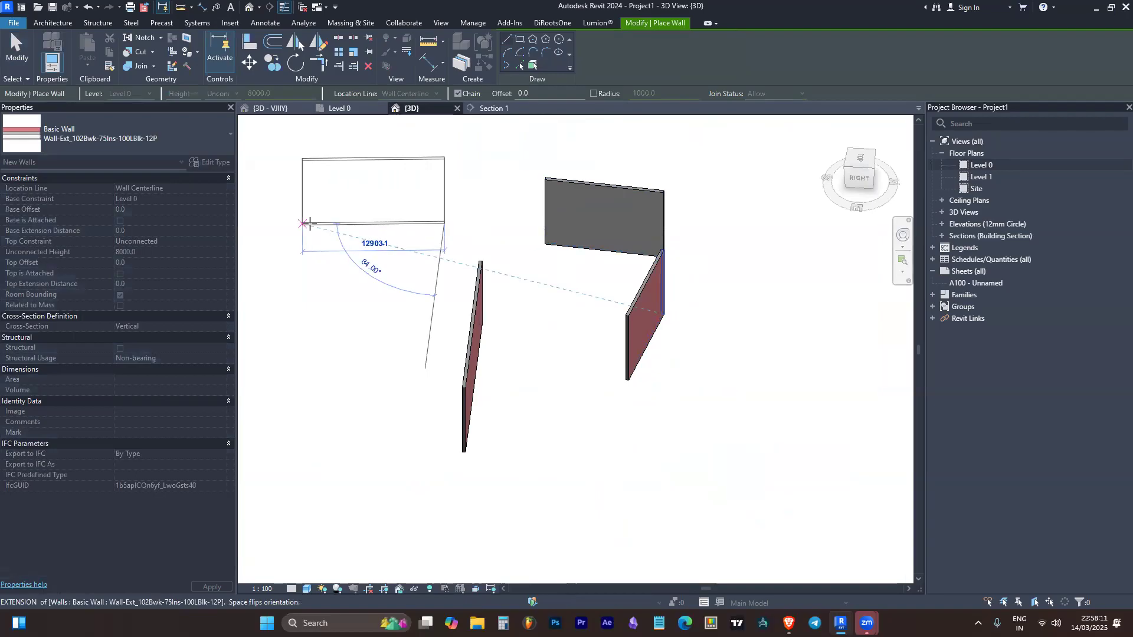
pyautogui.click(307, 225)
pyautogui.press('Escape')
pyautogui.press('Escape')
# Examine the four walls from several sides in the 3D view and compare their outer and inner faces
pyautogui.keyDown('shift'); pyautogui.moveTo(734, 400); pyautogui.dragTo(617, 411, button='middle'); pyautogui.keyUp('shift')
pyautogui.scroll(-3, 688, 185)
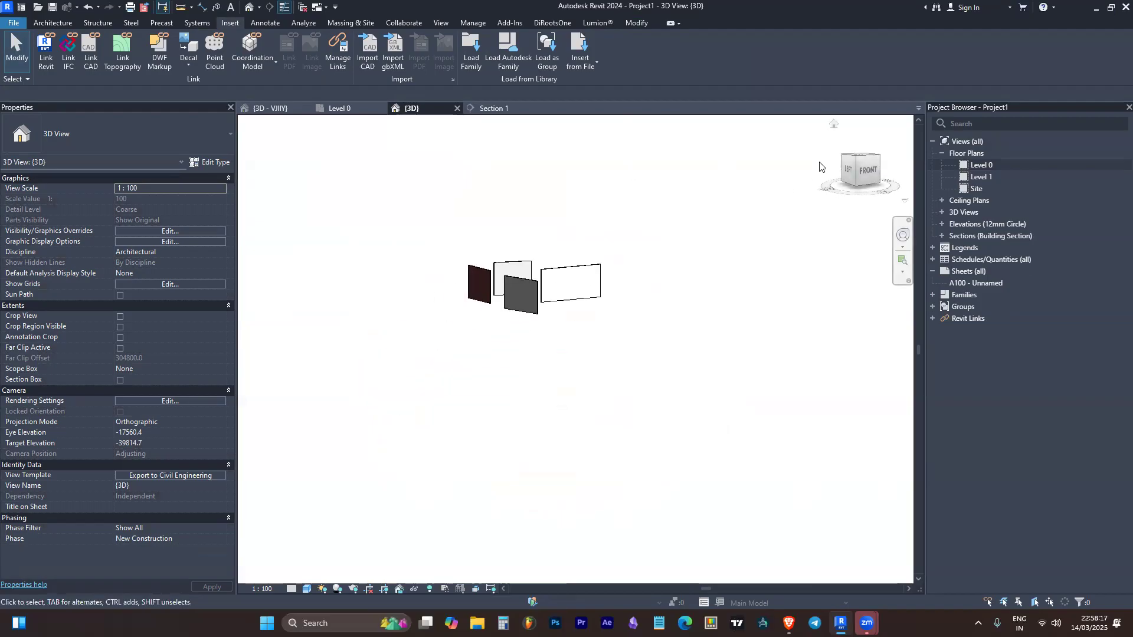
pyautogui.click(855, 179)
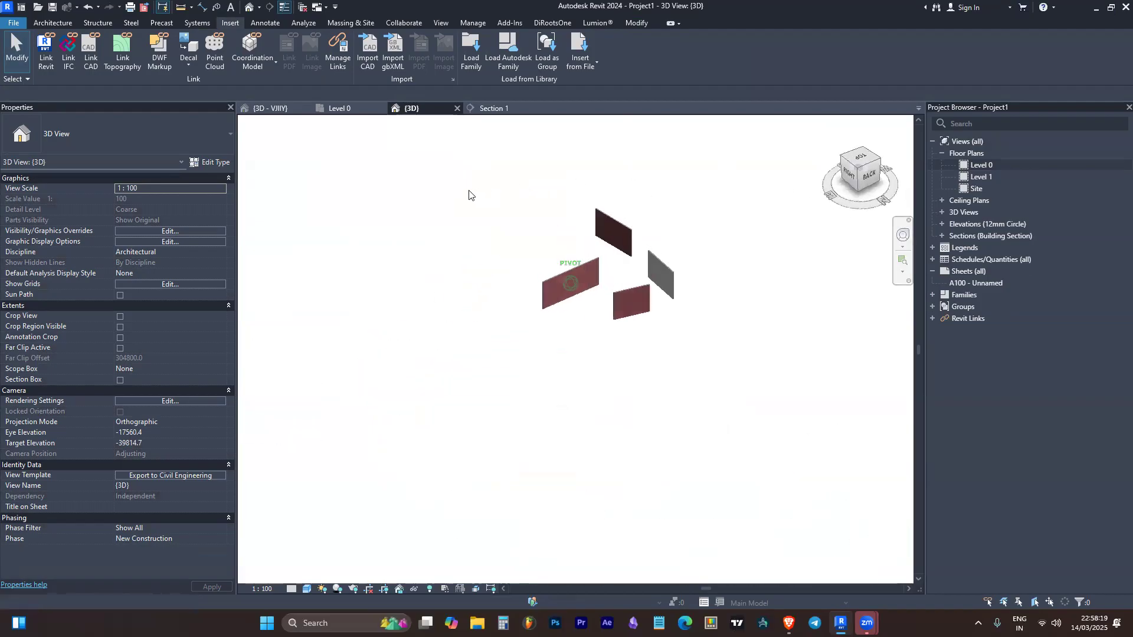
pyautogui.moveTo(857, 167)
pyautogui.mouseDown()
pyautogui.moveTo(360, 248)
pyautogui.moveTo(724, 261)
pyautogui.moveTo(569, 277)
pyautogui.moveTo(622, 245)
pyautogui.moveTo(741, 260)
pyautogui.moveTo(756, 222)
pyautogui.moveTo(626, 213)
pyautogui.moveTo(555, 295)
pyautogui.moveTo(561, 213)
pyautogui.moveTo(663, 298)
pyautogui.moveTo(539, 244)
pyautogui.mouseUp()
pyautogui.keyDown('shift'); pyautogui.moveTo(540, 244); pyautogui.dragTo(503, 351, button='middle'); pyautogui.keyUp('shift')
pyautogui.moveTo(873, 176); pyautogui.dragTo(826, 172)
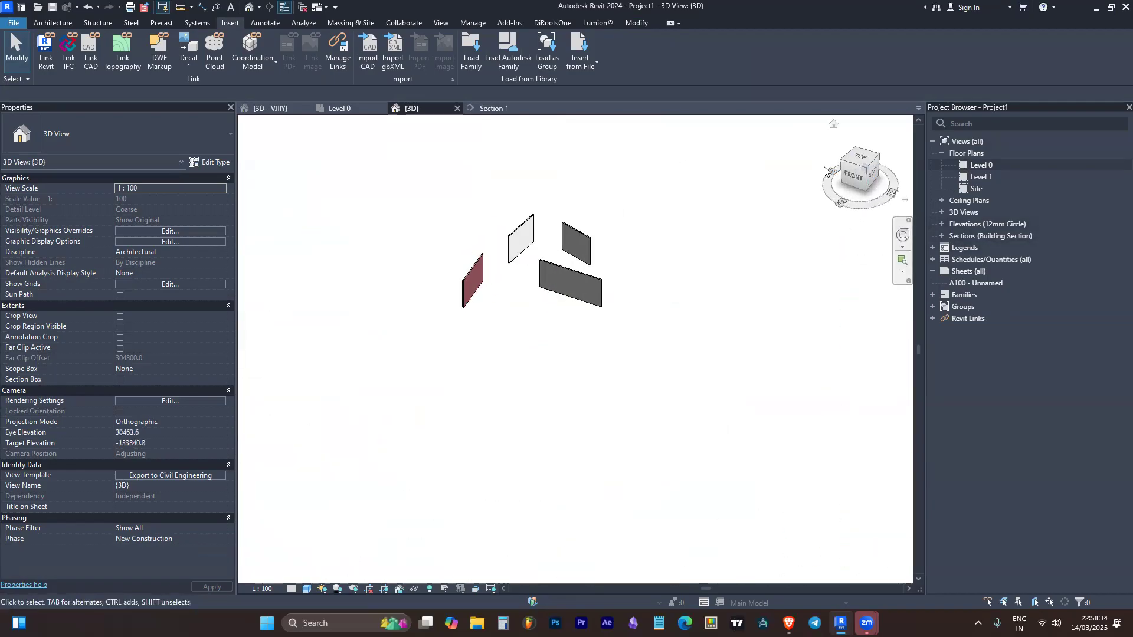
pyautogui.scroll(5, 472, 277)
pyautogui.click(491, 342)
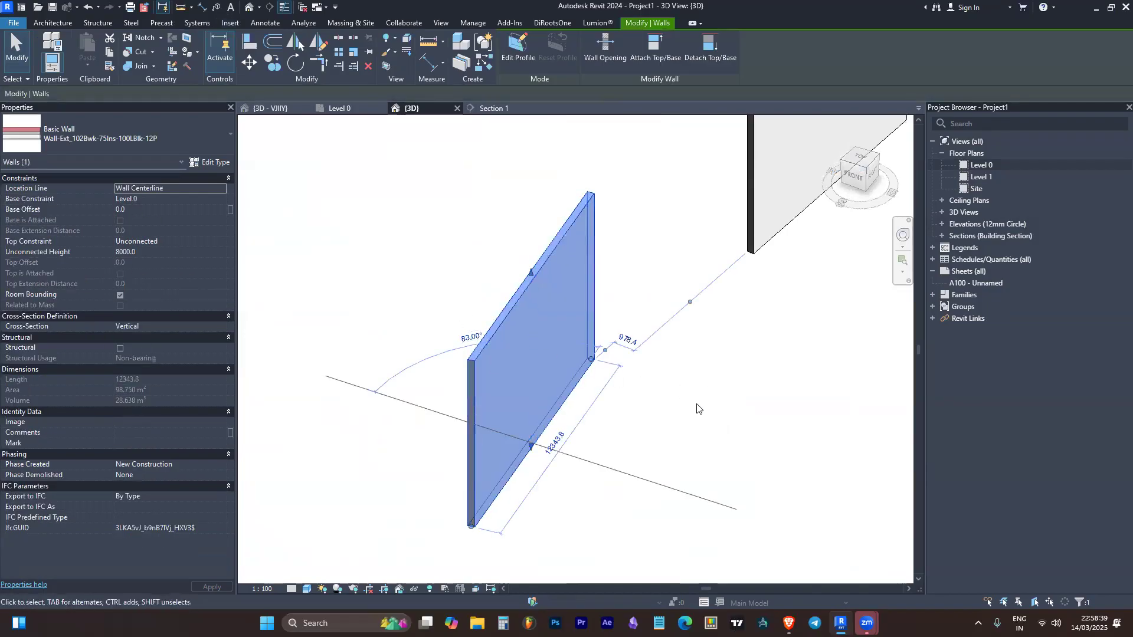
pyautogui.keyDown('shift'); pyautogui.moveTo(720, 412); pyautogui.dragTo(667, 380, button='middle'); pyautogui.keyUp('shift')
pyautogui.click(355, 243)
pyautogui.scroll(-1, 356, 244)
pyautogui.scroll(-2, 360, 242)
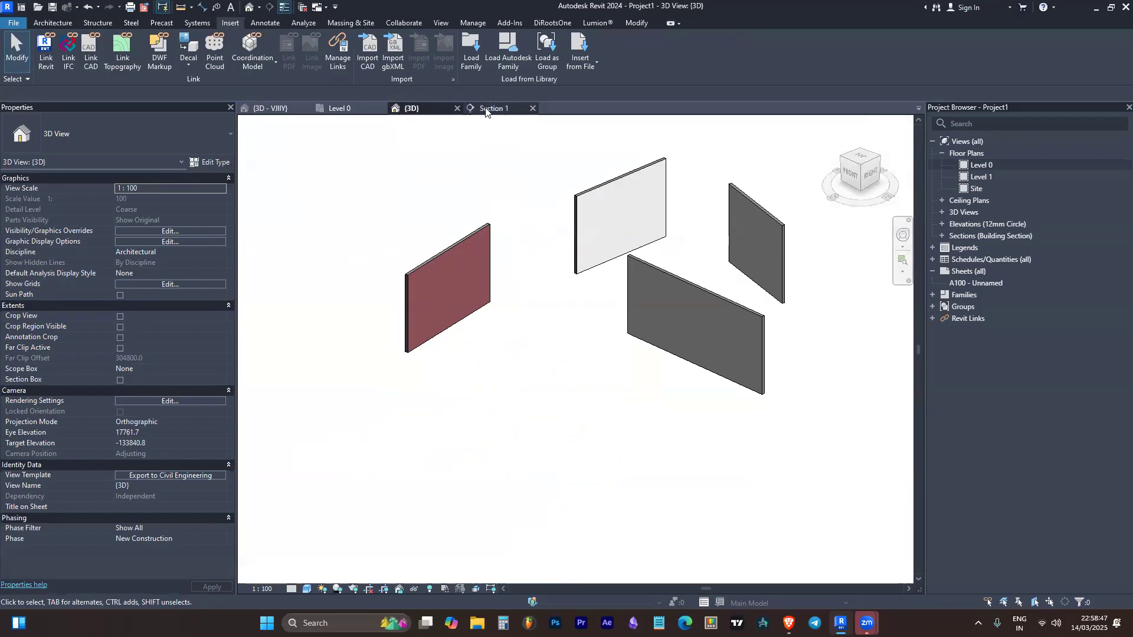
# Delete all but one of the four walls in the 3D view
pyautogui.keyDown('shift'); pyautogui.moveTo(601, 342); pyautogui.dragTo(662, 167, button='middle'); pyautogui.keyUp('shift')
pyautogui.moveTo(662, 167); pyautogui.dragTo(554, 356)
pyautogui.press('Delete')
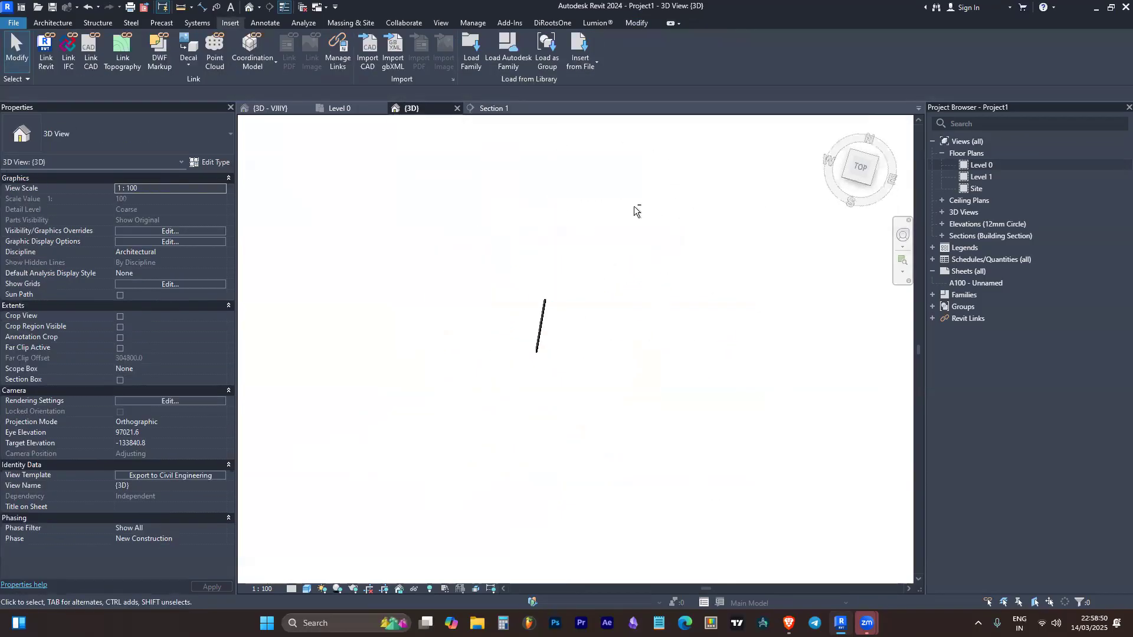
# Check the Section 1 view and undo the wall deletion in the 3D view
pyautogui.click(494, 109)
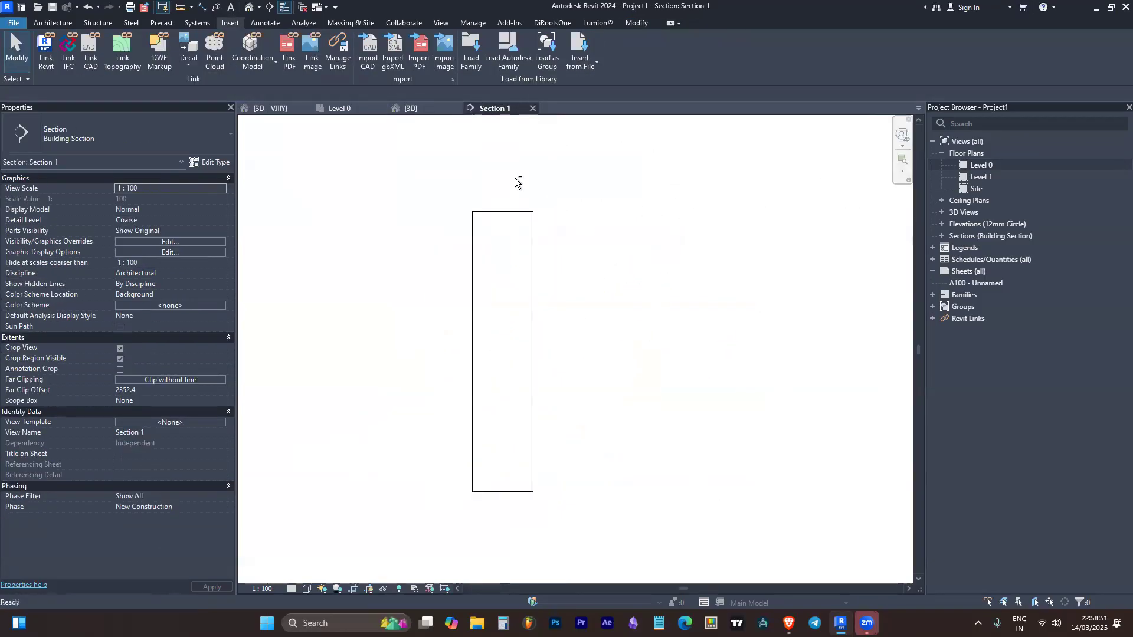
pyautogui.click(429, 106)
pyautogui.keyDown('shift'); pyautogui.moveTo(575, 342); pyautogui.dragTo(552, 313, button='middle'); pyautogui.keyUp('shift')
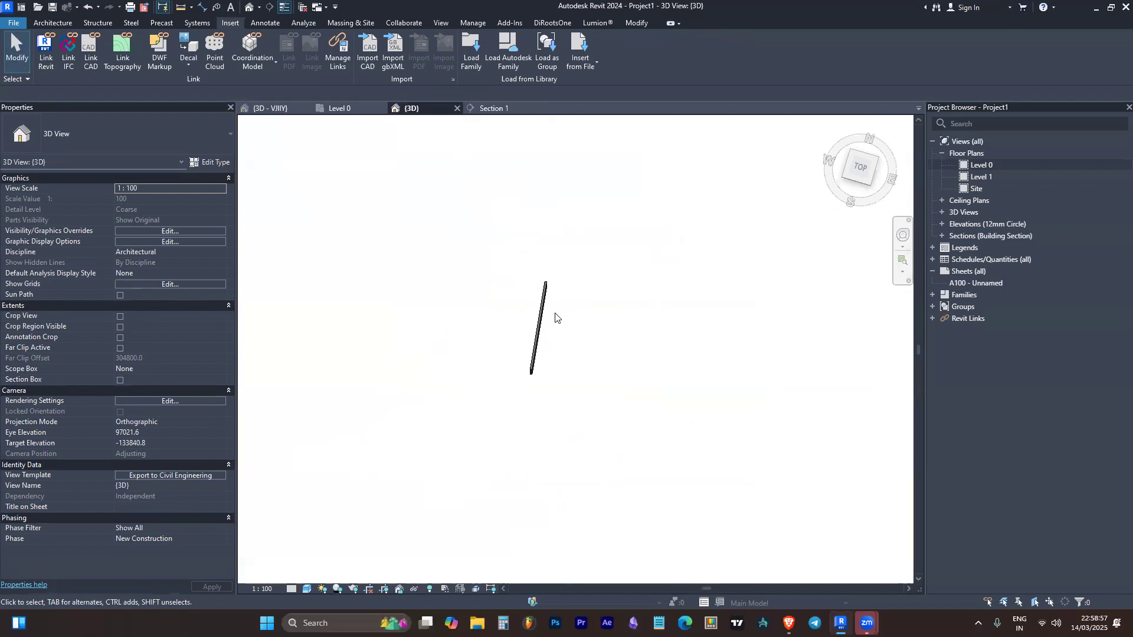
pyautogui.hotkey('ctrl', 'z')
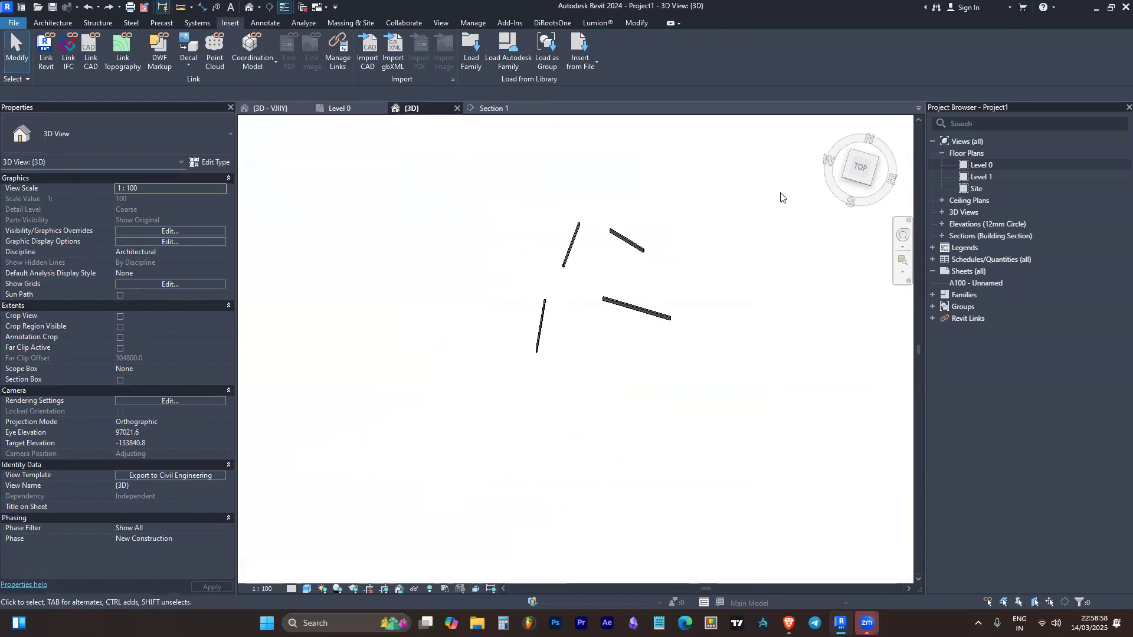
# Delete the additional walls from the Level 0 floor plan, keeping only the wall crossed by the section line
pyautogui.click(989, 165)
pyautogui.doubleClick(988, 166)
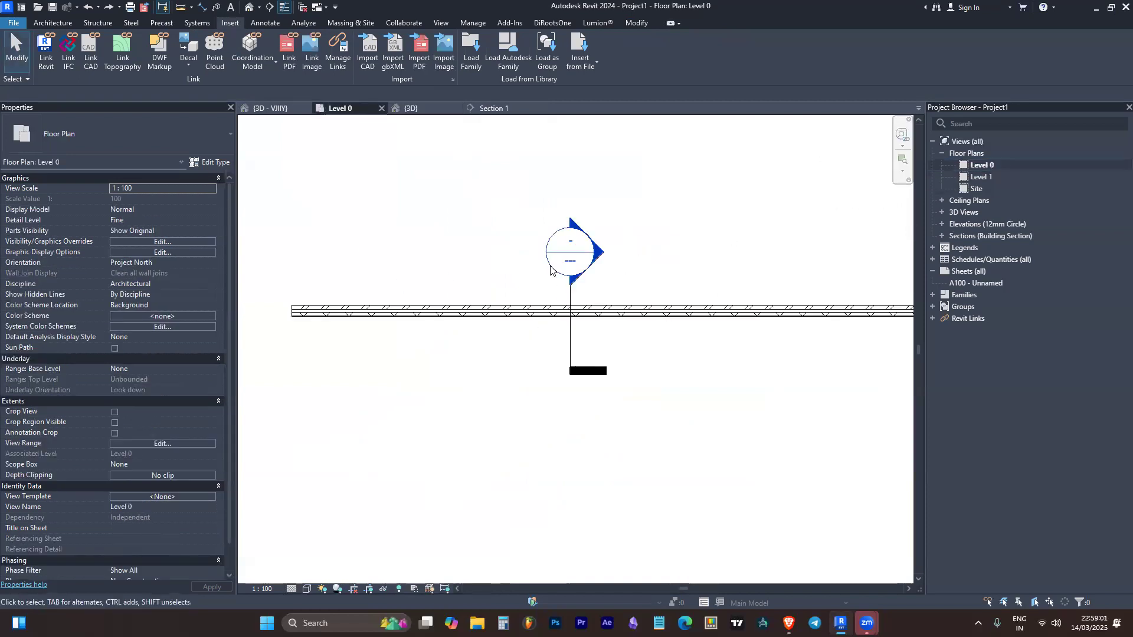
pyautogui.scroll(-4, 576, 257)
pyautogui.scroll(2, 546, 192)
pyautogui.moveTo(567, 140); pyautogui.dragTo(378, 218)
pyautogui.press('Delete')
pyautogui.moveTo(477, 332); pyautogui.dragTo(430, 415)
pyautogui.press('Delete')
# Go to the view of the section placed across the wall in the Level 0 plan and examine the cut wall
pyautogui.scroll(5, 533, 231)
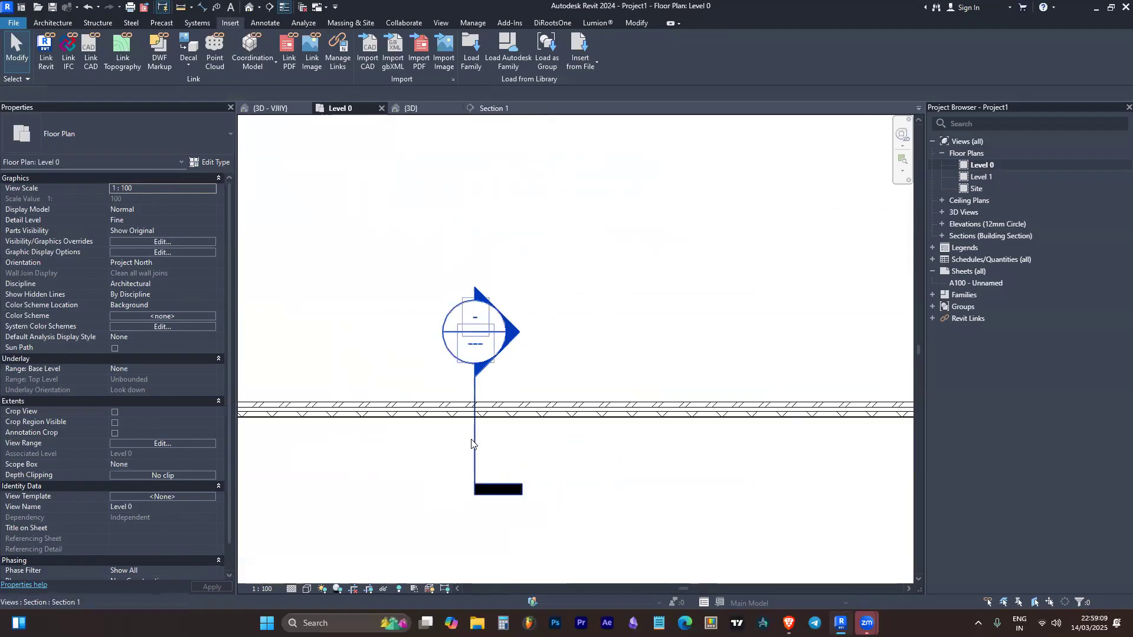
pyautogui.click(472, 442)
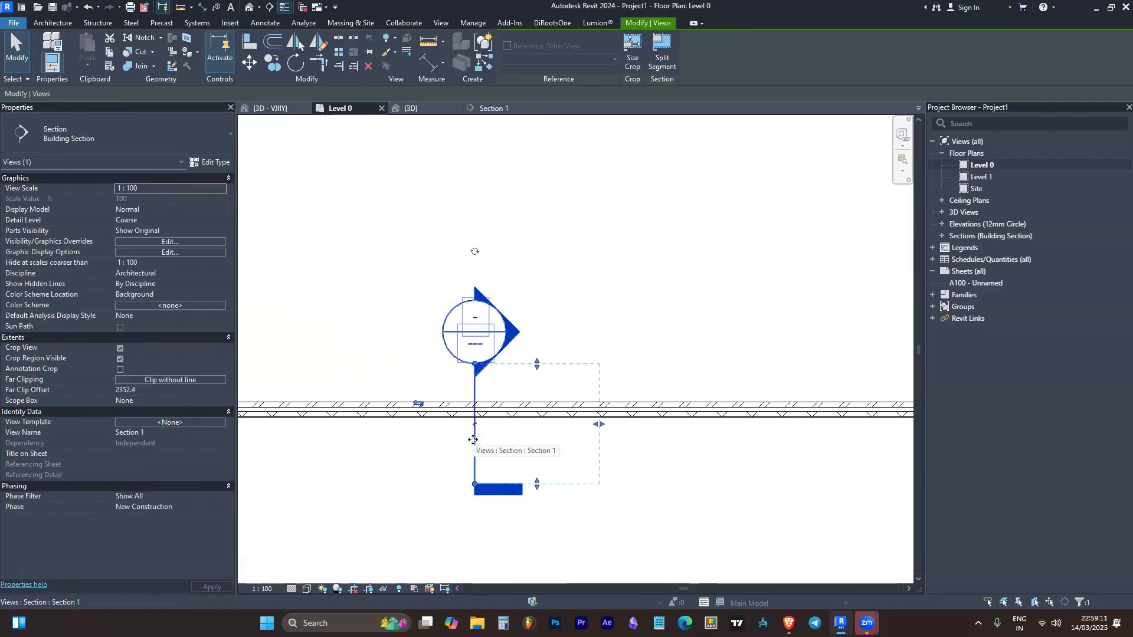
pyautogui.rightClick(474, 443)
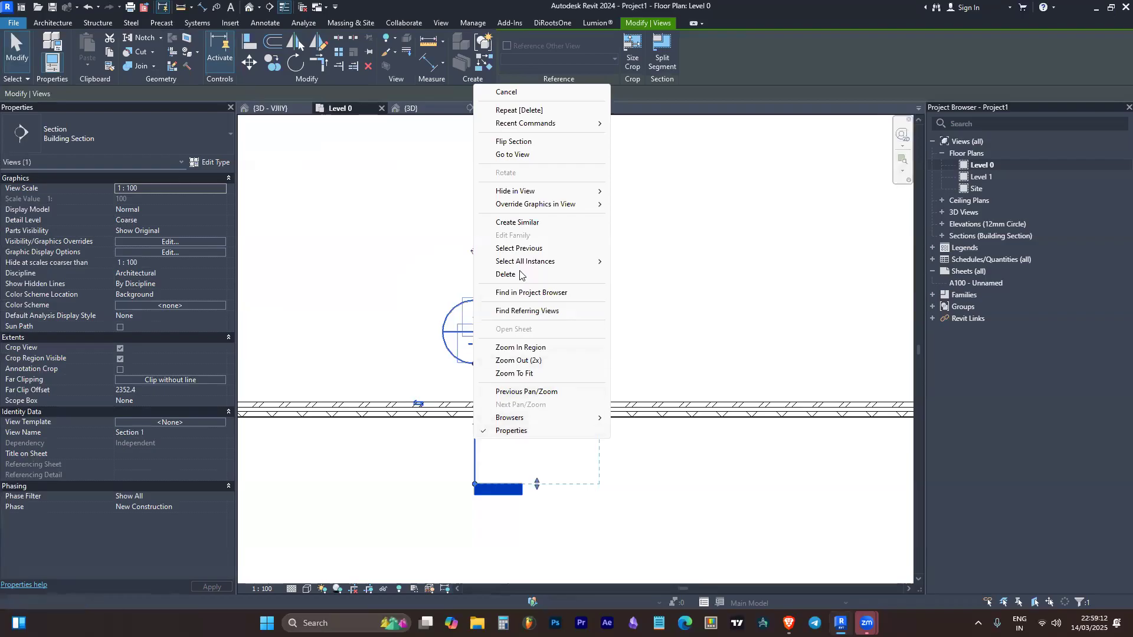
pyautogui.click(523, 155)
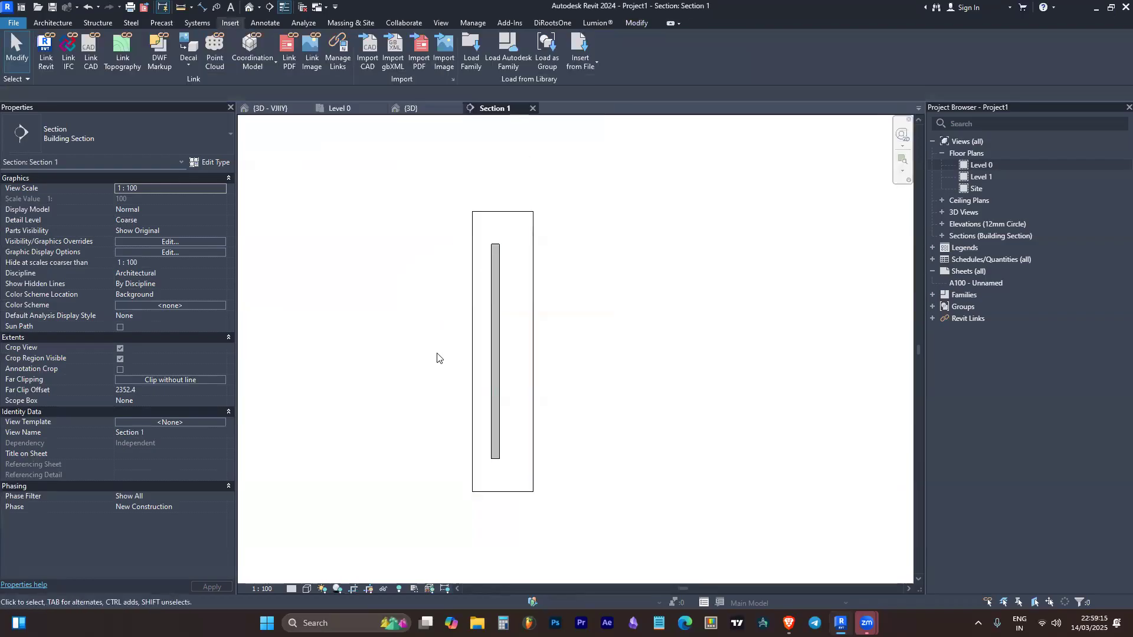
pyautogui.scroll(2, 482, 282)
pyautogui.scroll(-1, 685, 222)
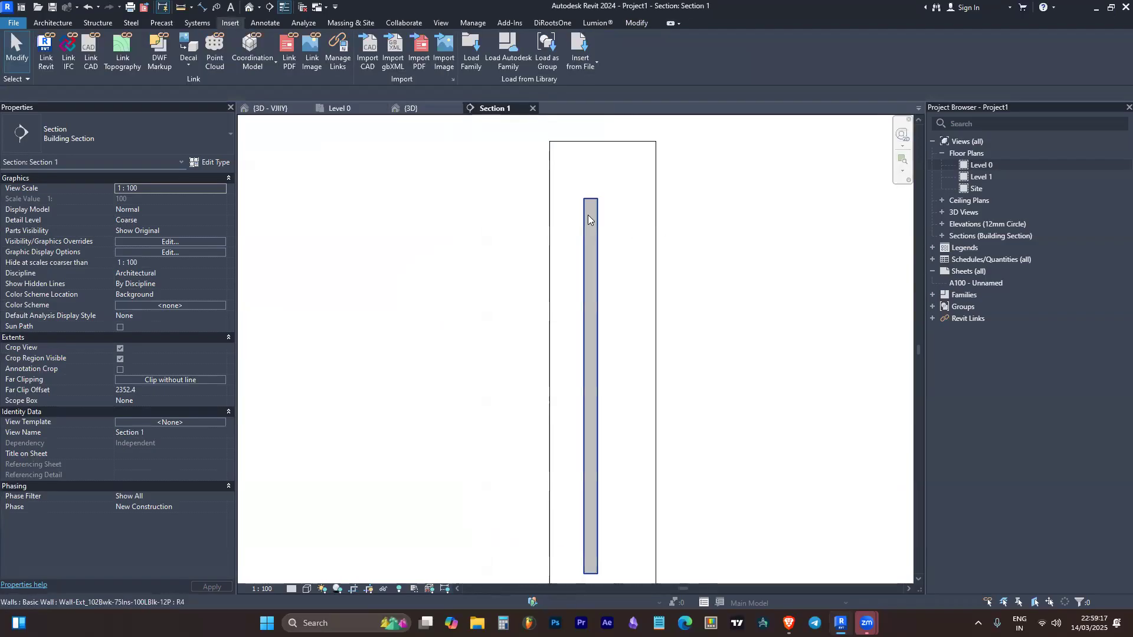
pyautogui.scroll(-1, 588, 216)
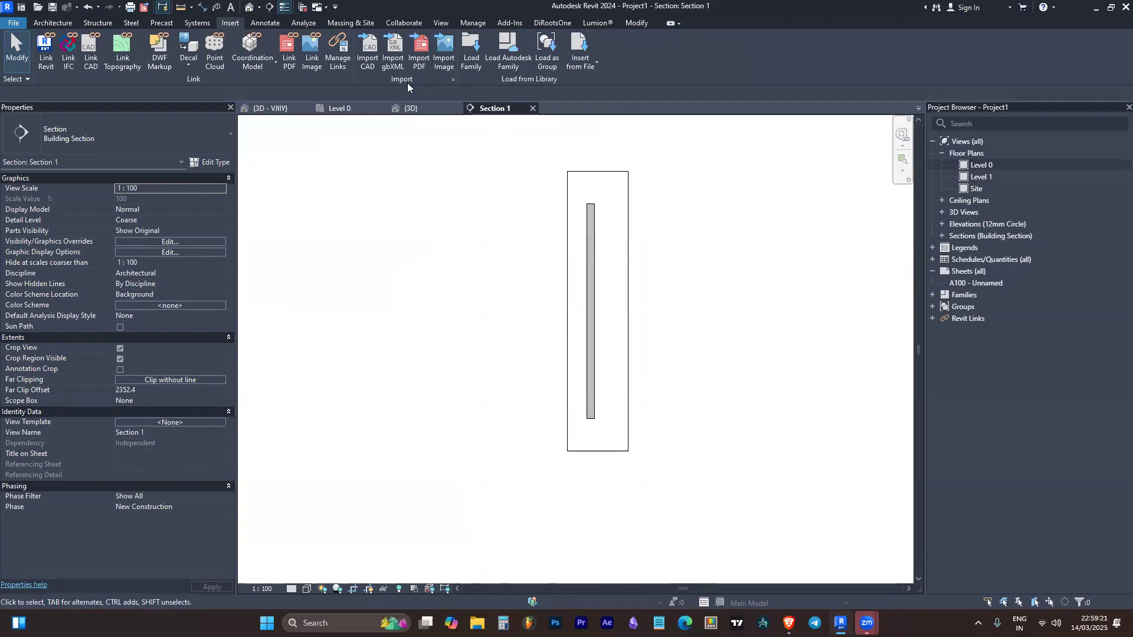
# Return to the 3D view and examine the remaining wall's end and brick face from different angles
pyautogui.click(412, 108)
pyautogui.scroll(2, 737, 298)
pyautogui.keyDown('shift'); pyautogui.moveTo(741, 299); pyautogui.dragTo(741, 240, button='middle'); pyautogui.keyUp('shift')
pyautogui.scroll(-2, 525, 377)
pyautogui.click(508, 293)
pyautogui.scroll(2, 501, 294)
pyautogui.keyDown('shift'); pyautogui.moveTo(508, 294); pyautogui.dragTo(715, 200, button='middle'); pyautogui.keyUp('shift')
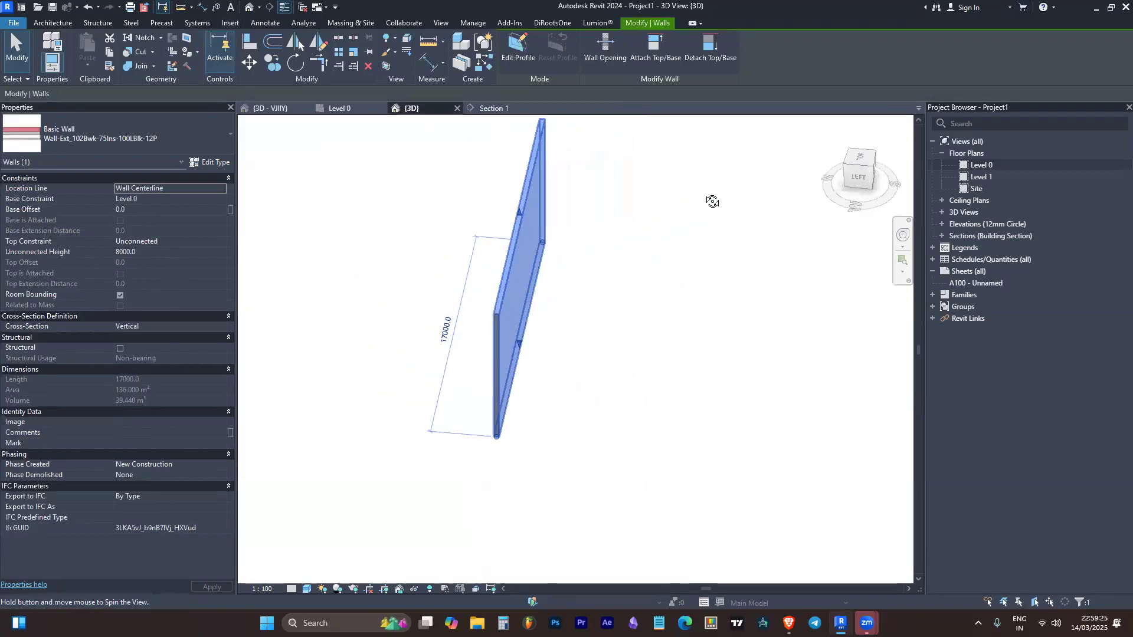
pyautogui.keyDown('shift'); pyautogui.moveTo(549, 417); pyautogui.dragTo(546, 379, button='middle'); pyautogui.keyUp('shift')
pyautogui.press('Escape')
pyautogui.keyDown('shift'); pyautogui.moveTo(427, 434); pyautogui.dragTo(524, 453, button='middle'); pyautogui.keyUp('shift')
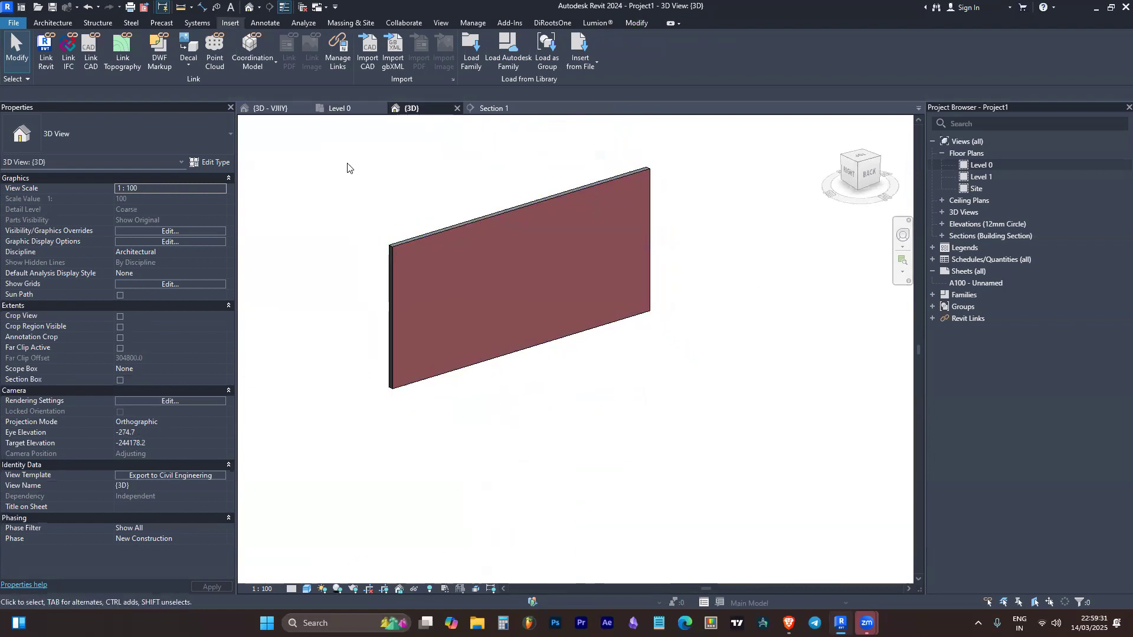
pyautogui.scroll(-3, 401, 306)
pyautogui.scroll(3, 377, 265)
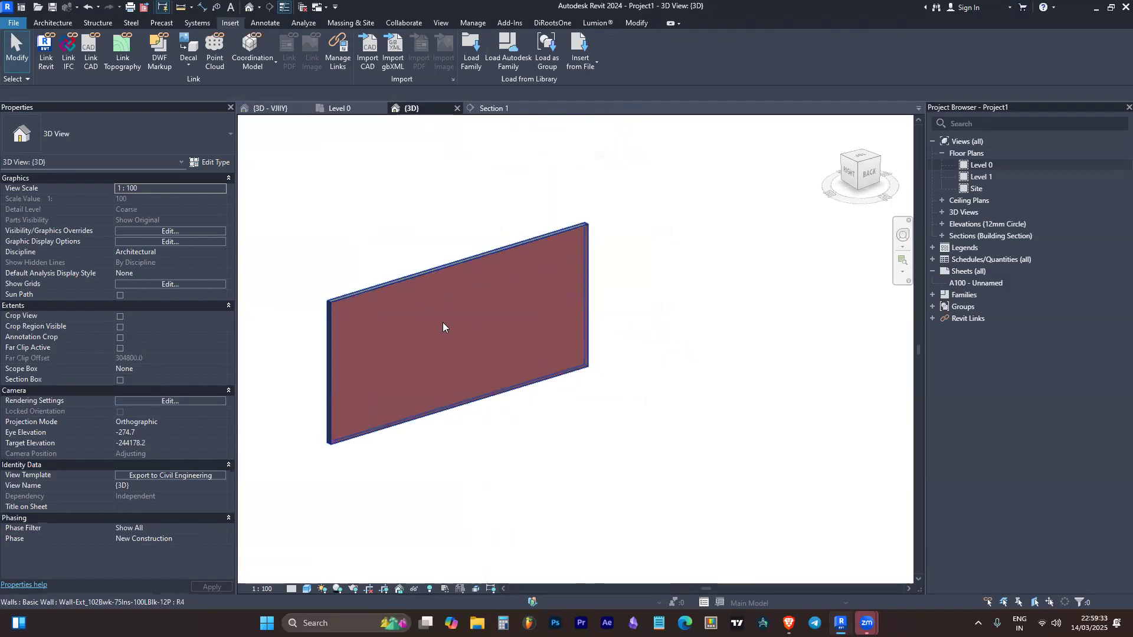
pyautogui.press('v')
pyautogui.press('g')
pyautogui.press('Escape')
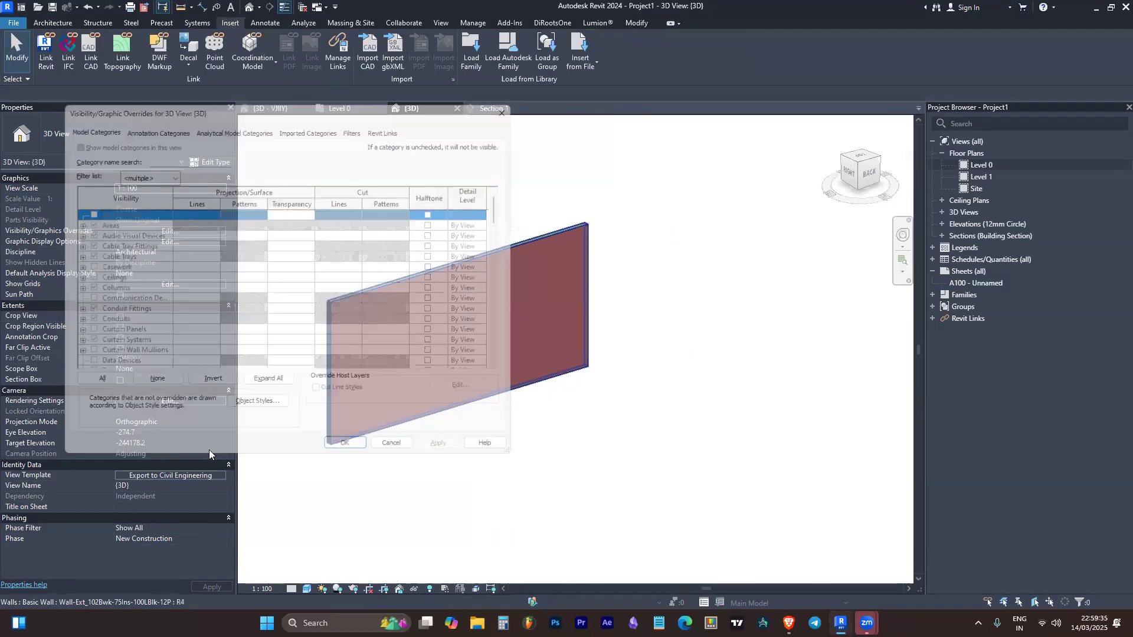
pyautogui.click(187, 476)
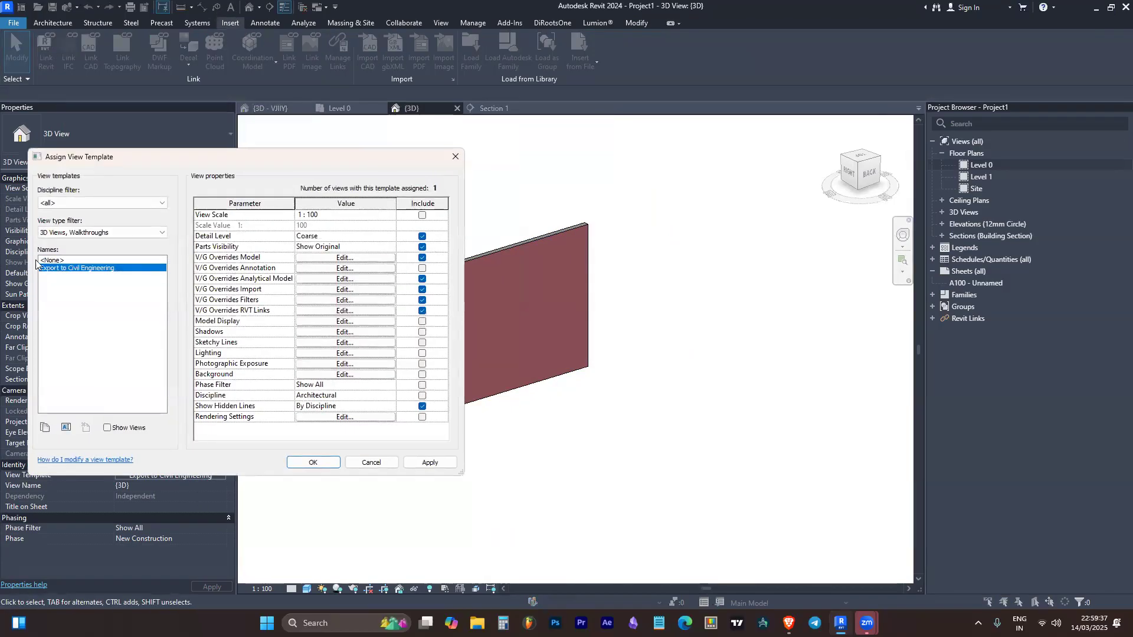
pyautogui.click(92, 232)
pyautogui.click(77, 252)
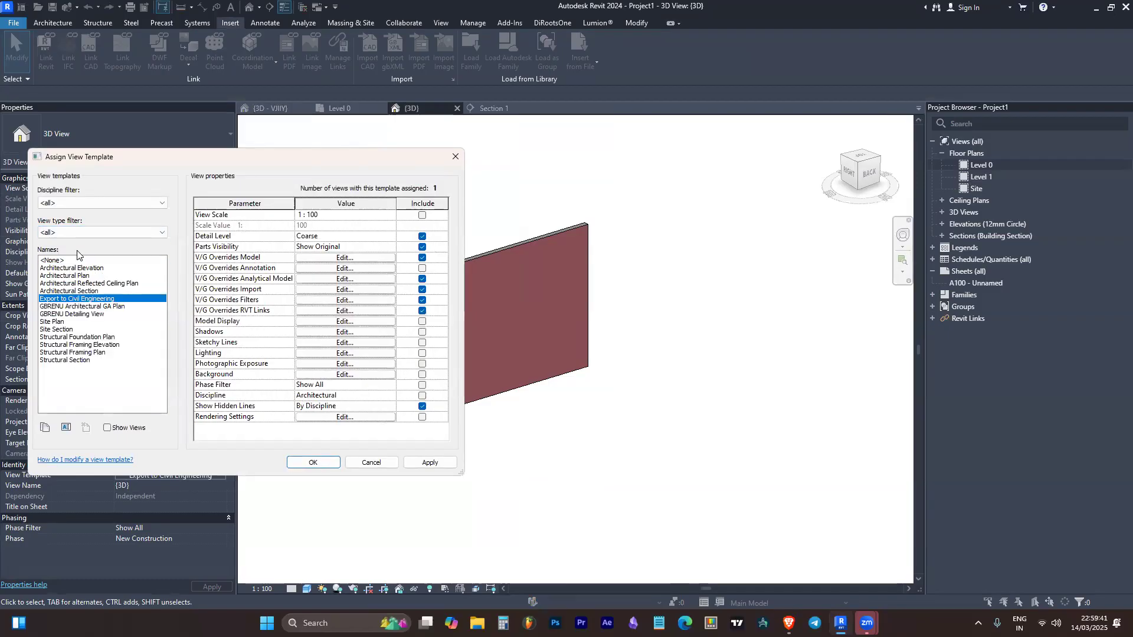
pyautogui.press('Escape')
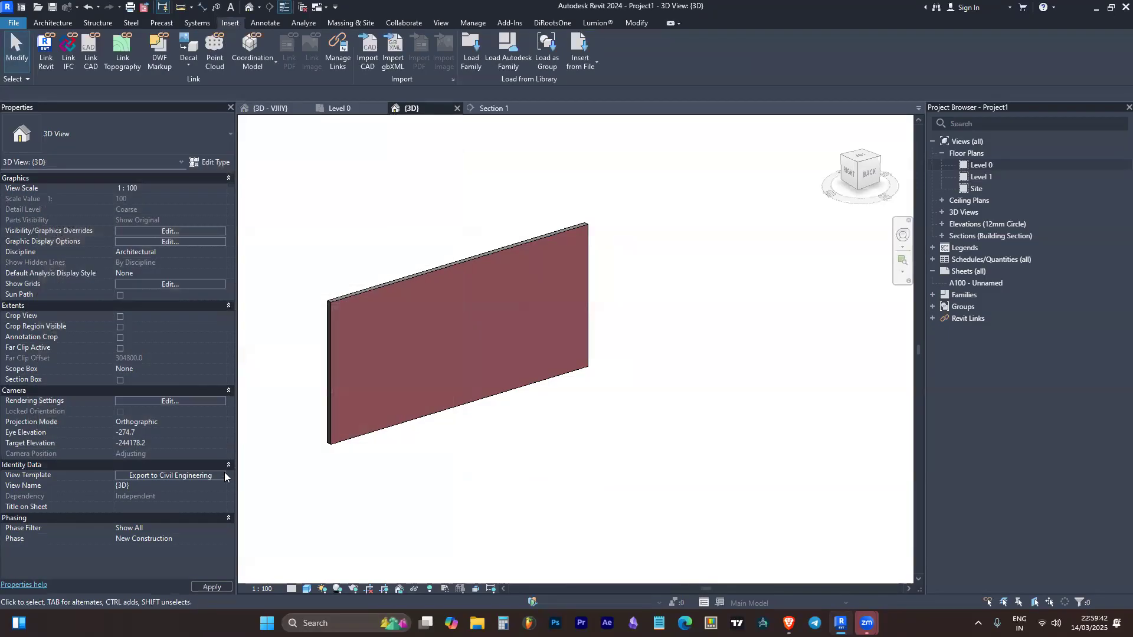
pyautogui.click(196, 403)
pyautogui.press('Escape')
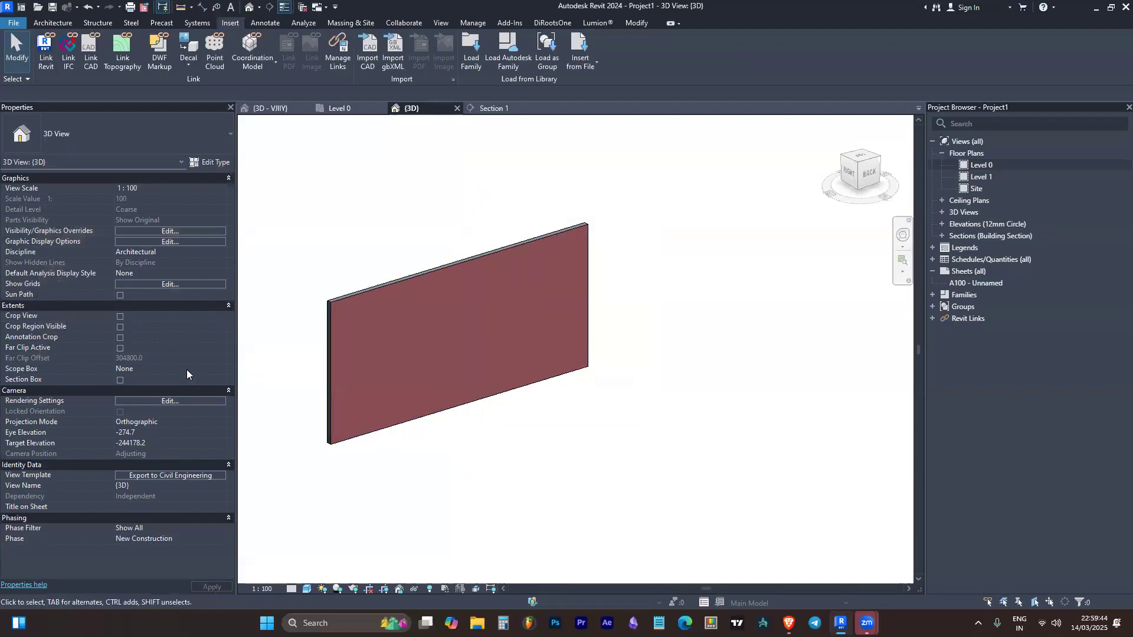
# Duplicate the Export to Civil Engineering view template as "3D View Template" and set its detail level to Fine
pyautogui.click(173, 473)
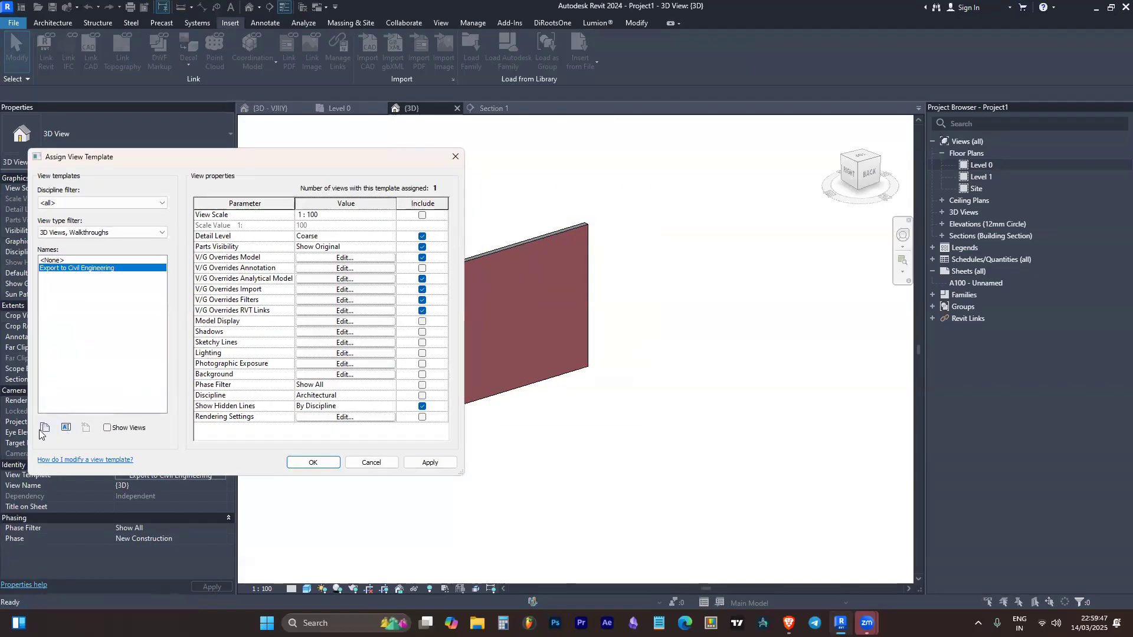
pyautogui.click(44, 427)
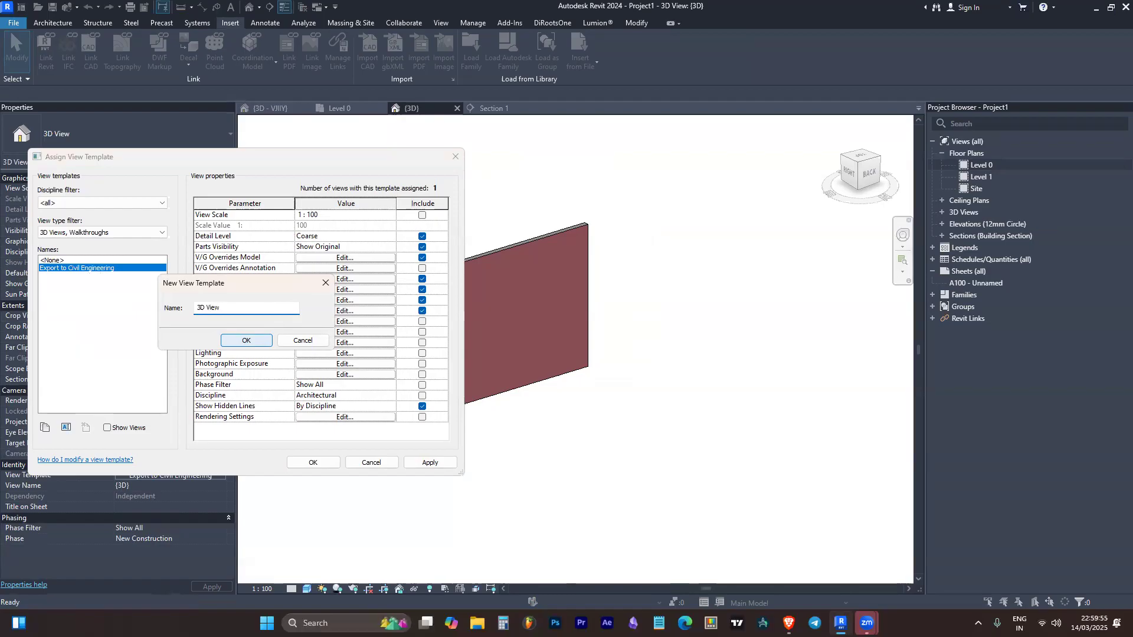
pyautogui.click(238, 338)
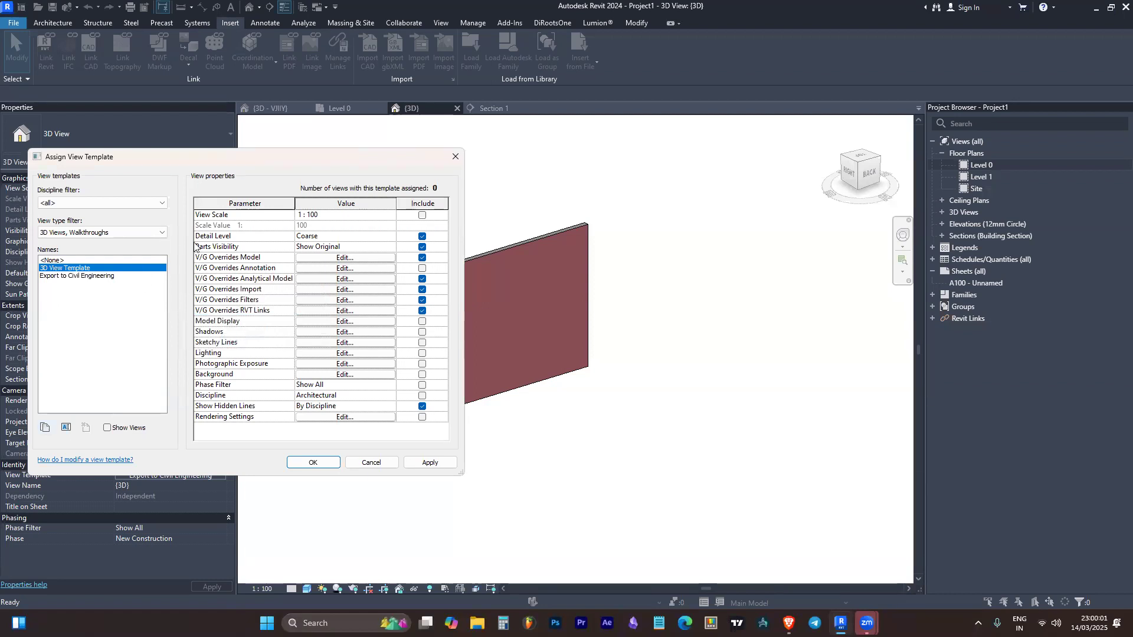
pyautogui.click(385, 237)
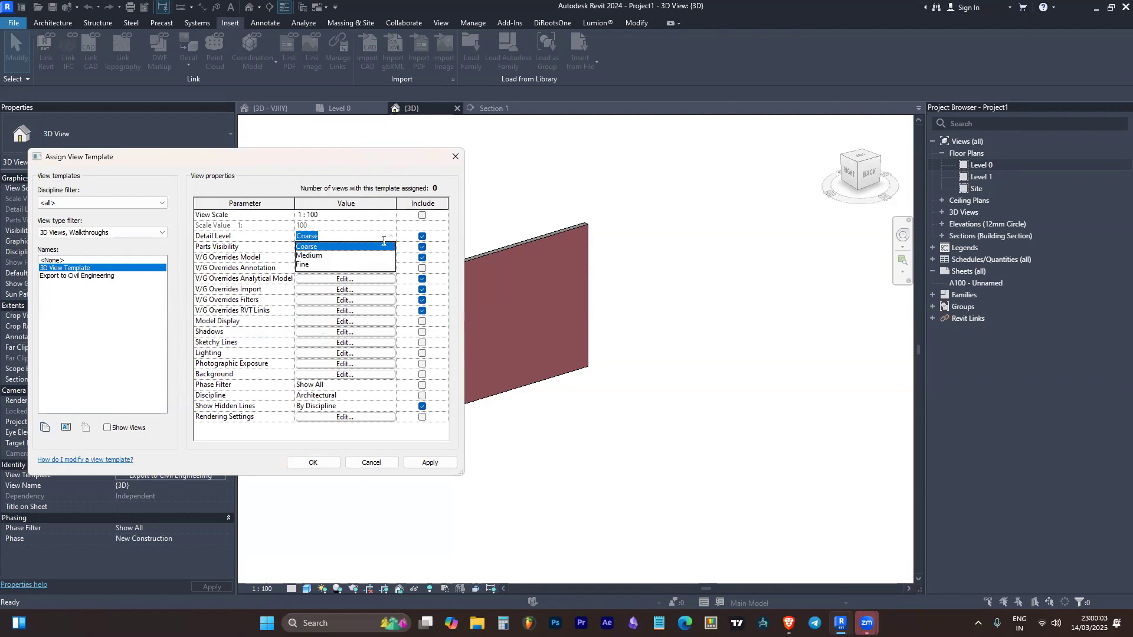
pyautogui.click(348, 264)
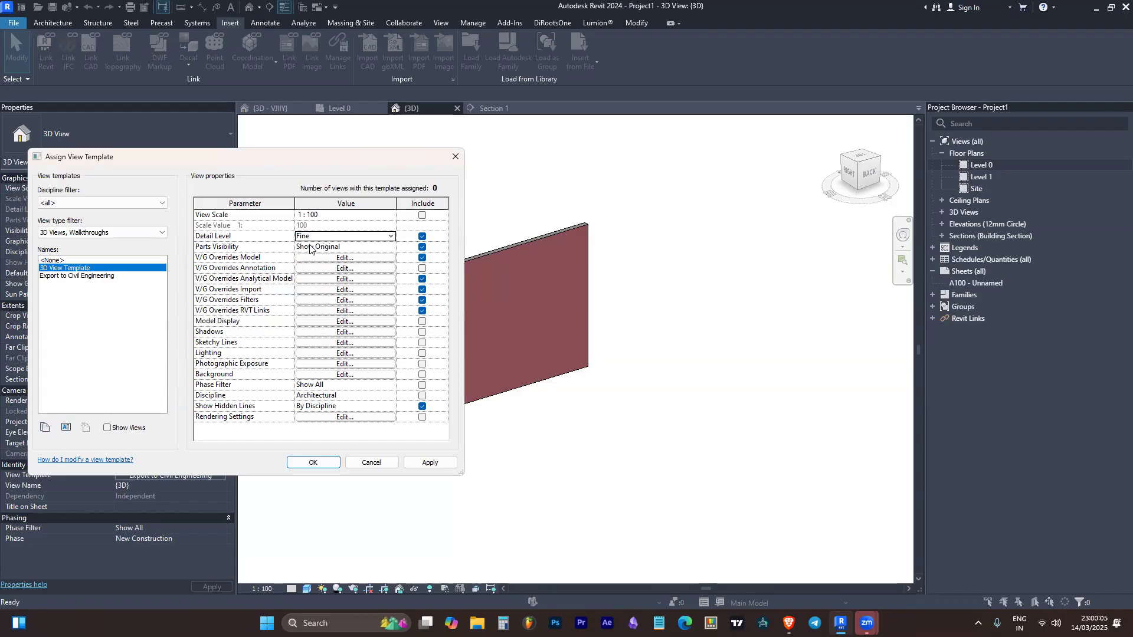
# In the 3D View Template's model overrides, set the Walls surface foreground pattern to Diagonal crosshatch 1.5mm in black
pyautogui.click(363, 262)
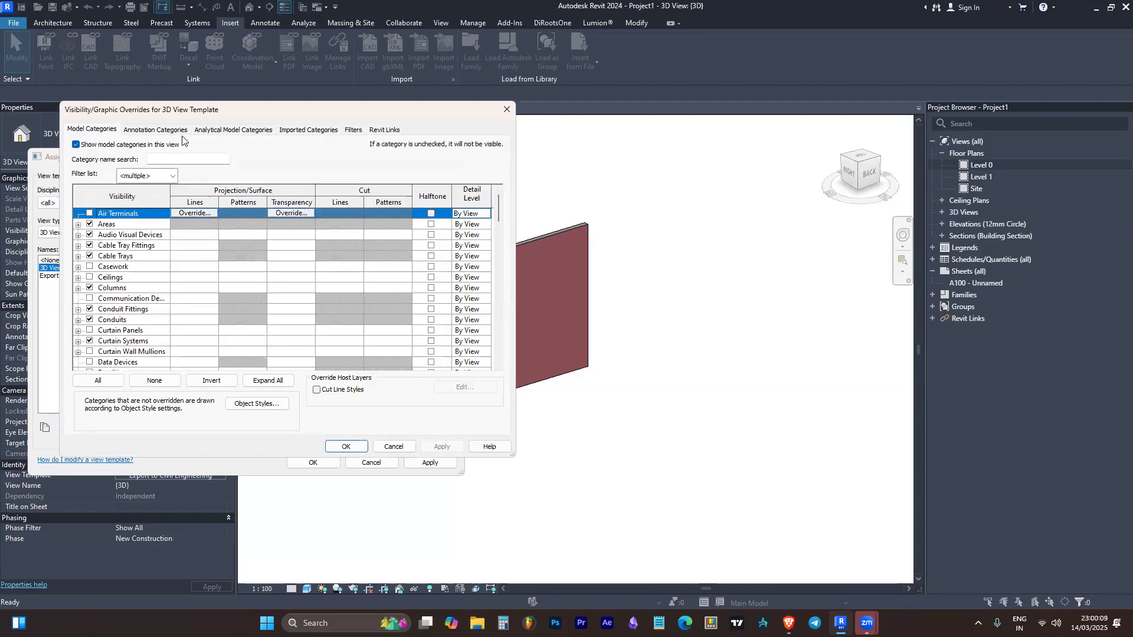
pyautogui.moveTo(209, 114); pyautogui.dragTo(267, 92)
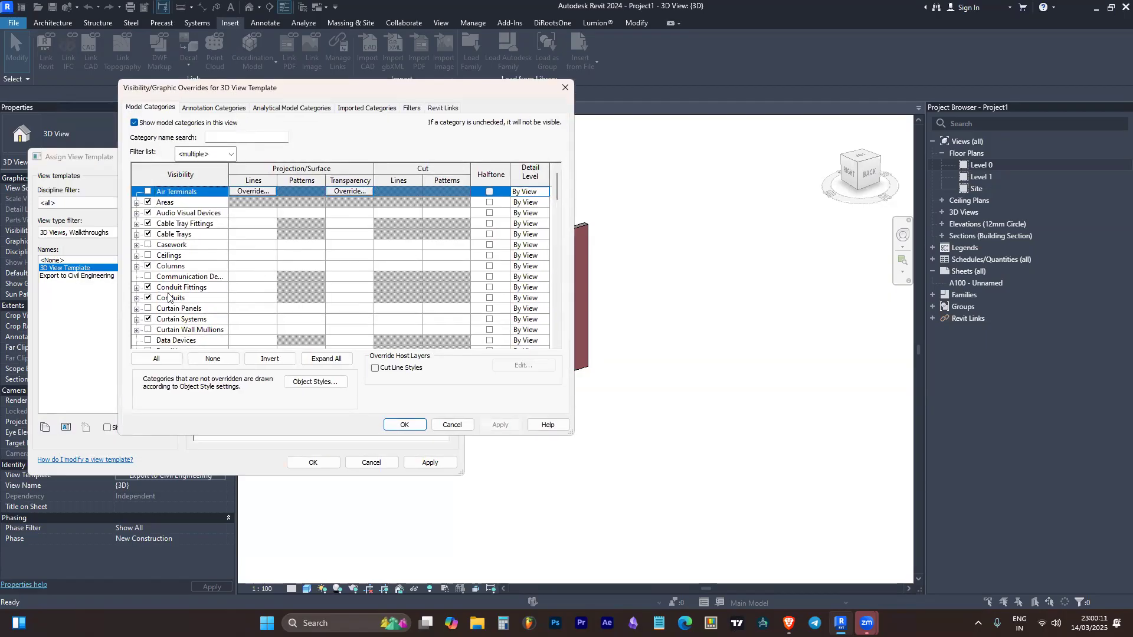
pyautogui.click(181, 290)
pyautogui.press('w')
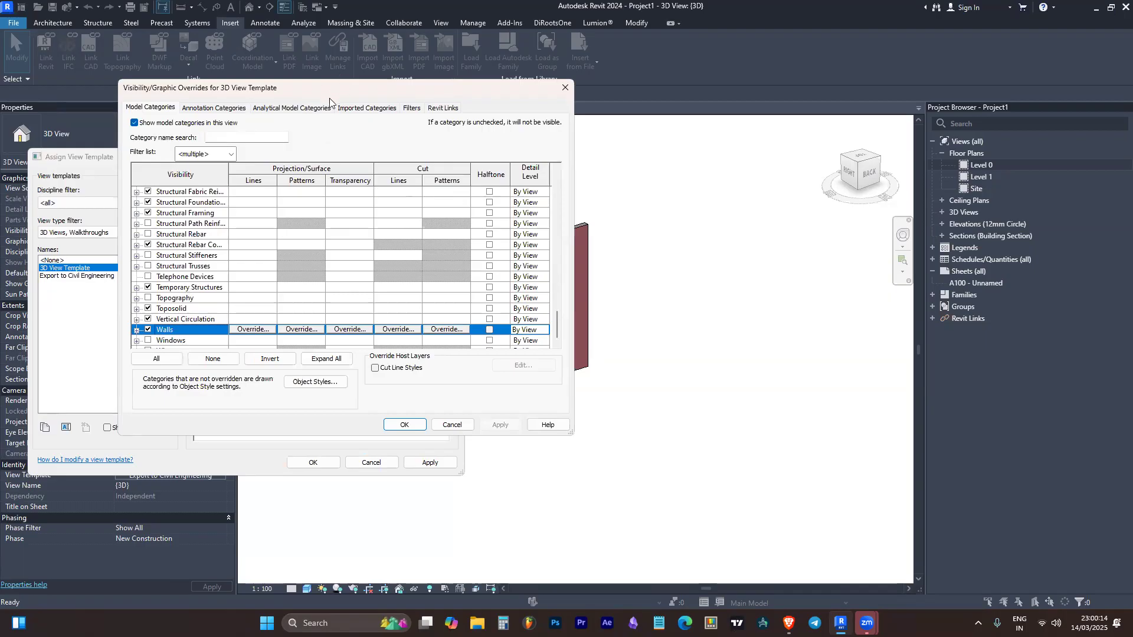
pyautogui.moveTo(330, 102); pyautogui.dragTo(267, 165)
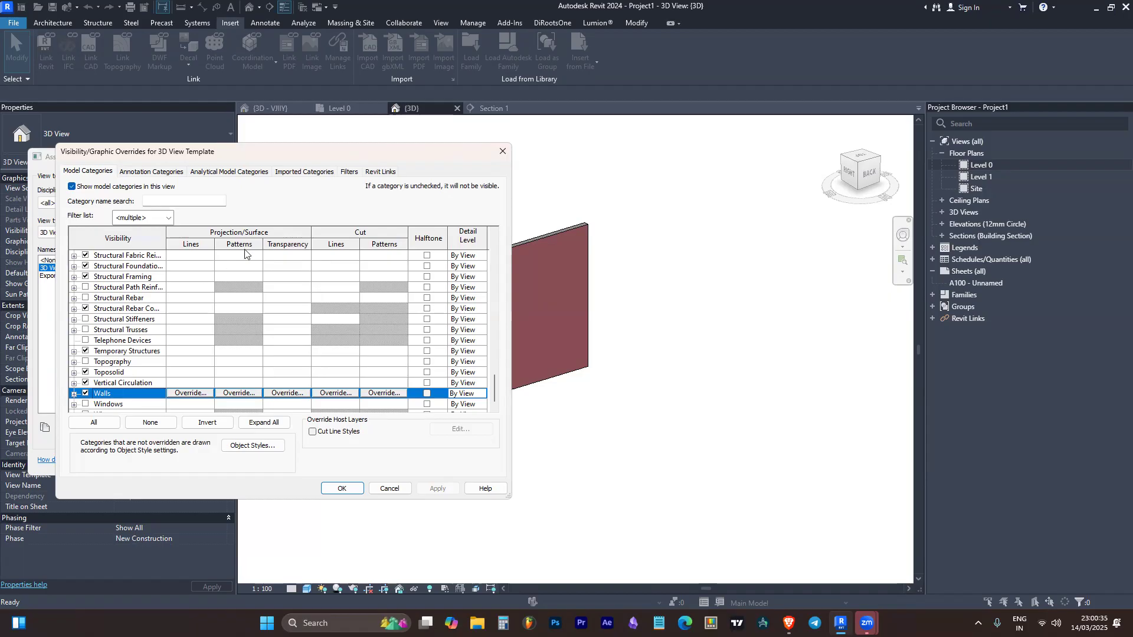
pyautogui.click(237, 394)
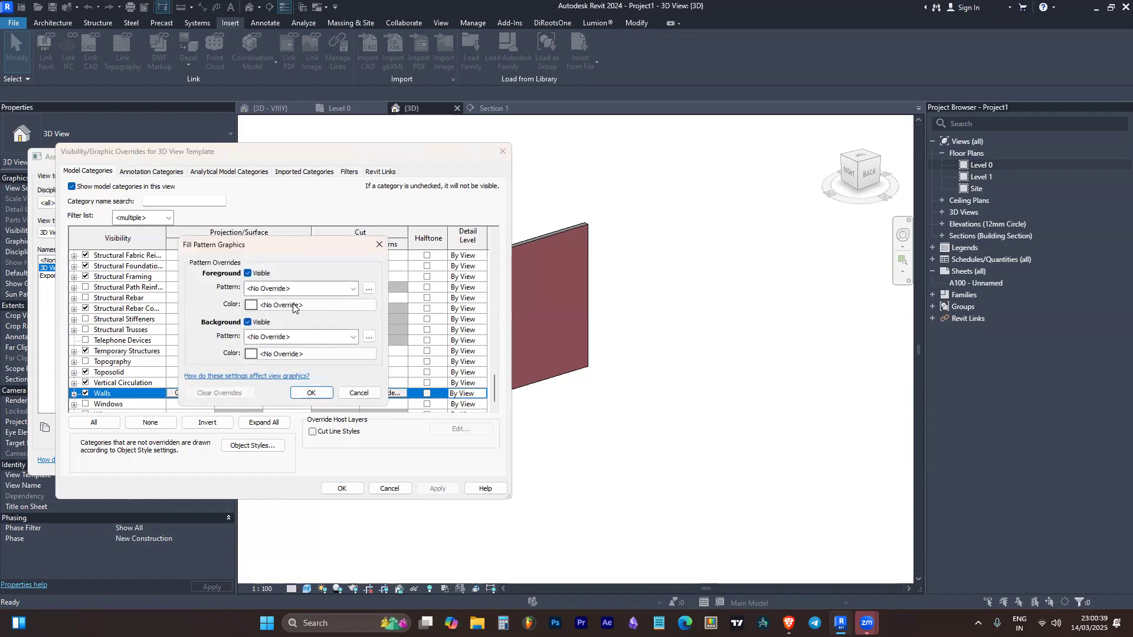
pyautogui.click(311, 288)
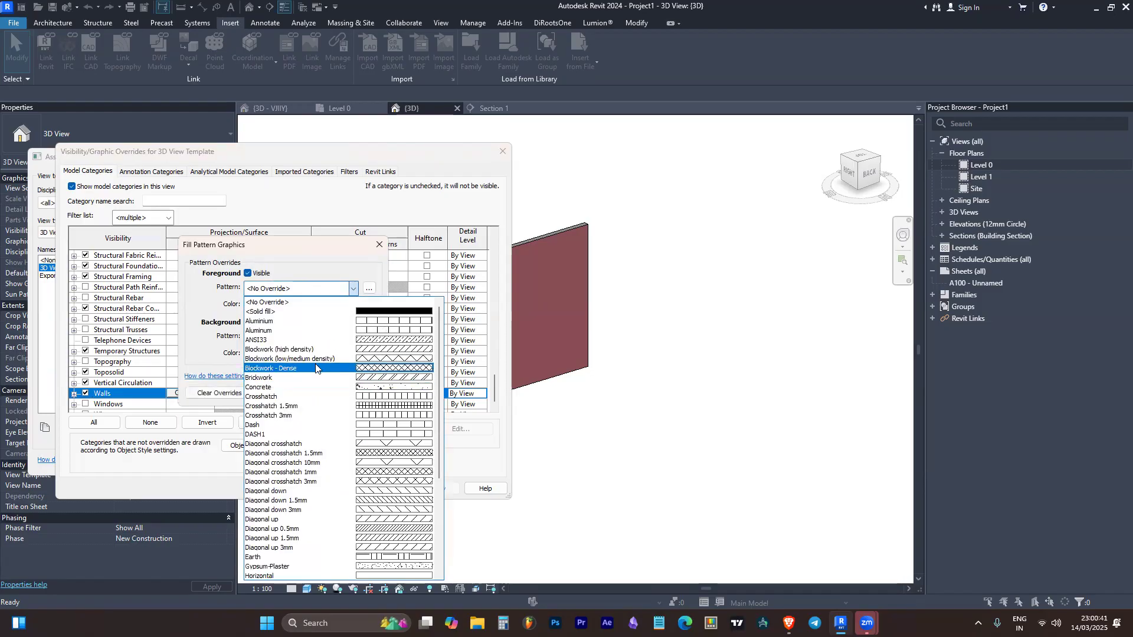
pyautogui.click(347, 453)
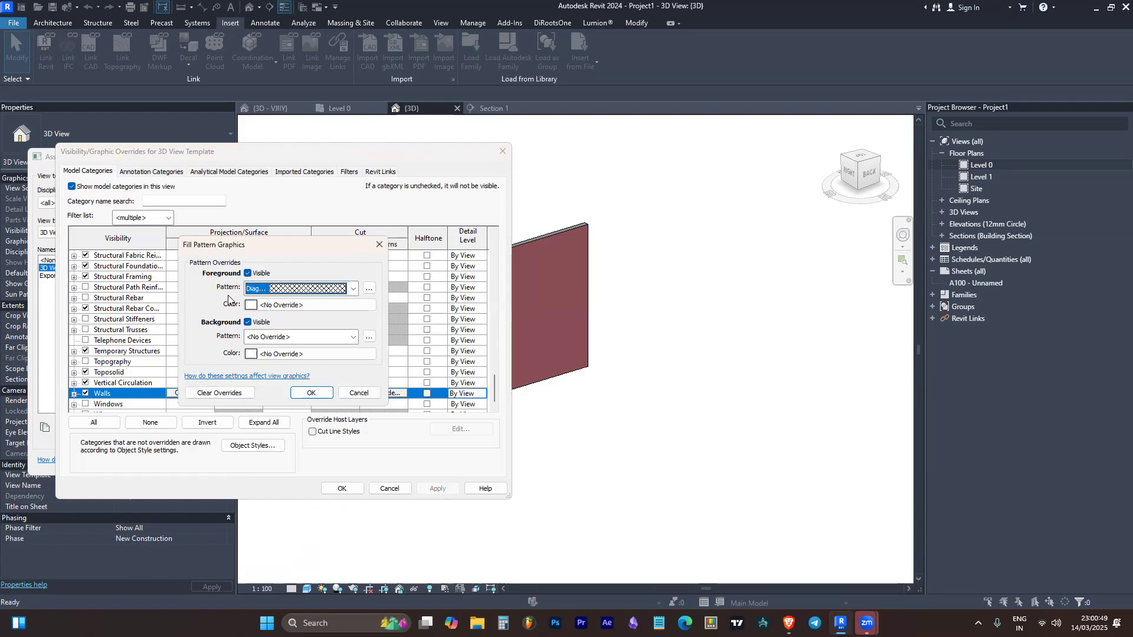
pyautogui.click(297, 306)
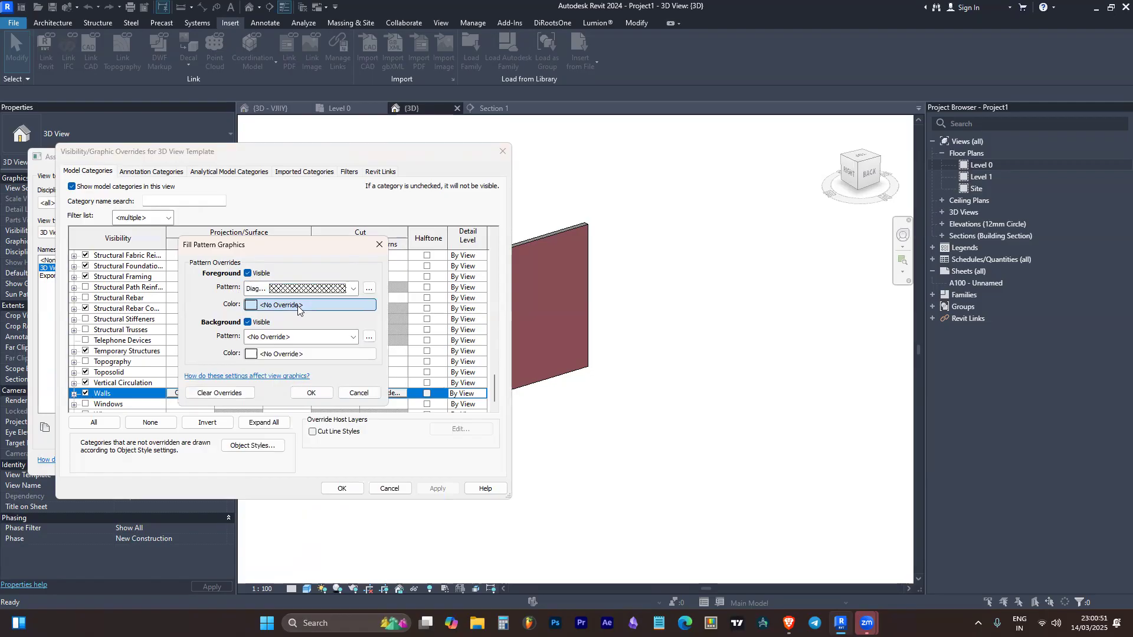
pyautogui.click(162, 308)
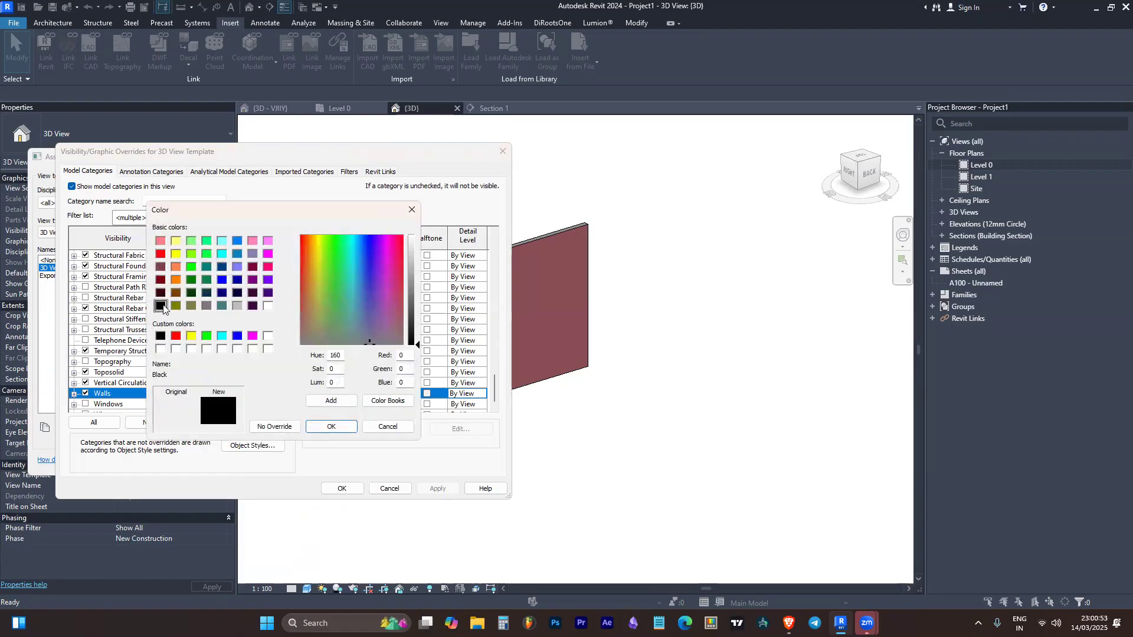
pyautogui.click(329, 428)
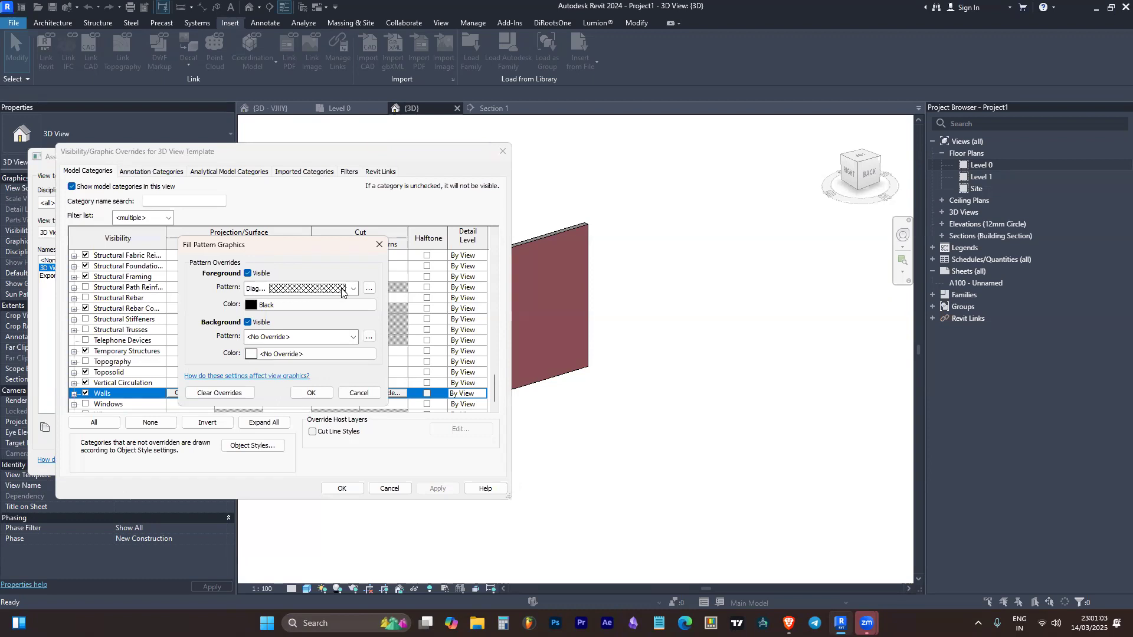
# Set the Walls surface background pattern to a green solid fill and apply the overrides
pyautogui.click(308, 336)
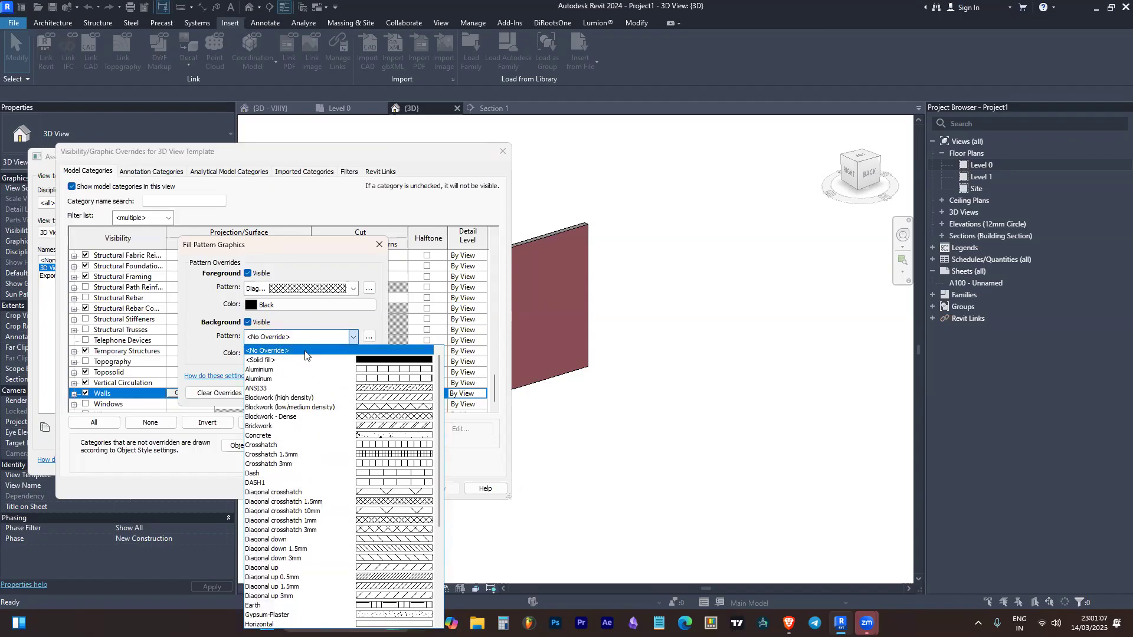
pyautogui.click(302, 359)
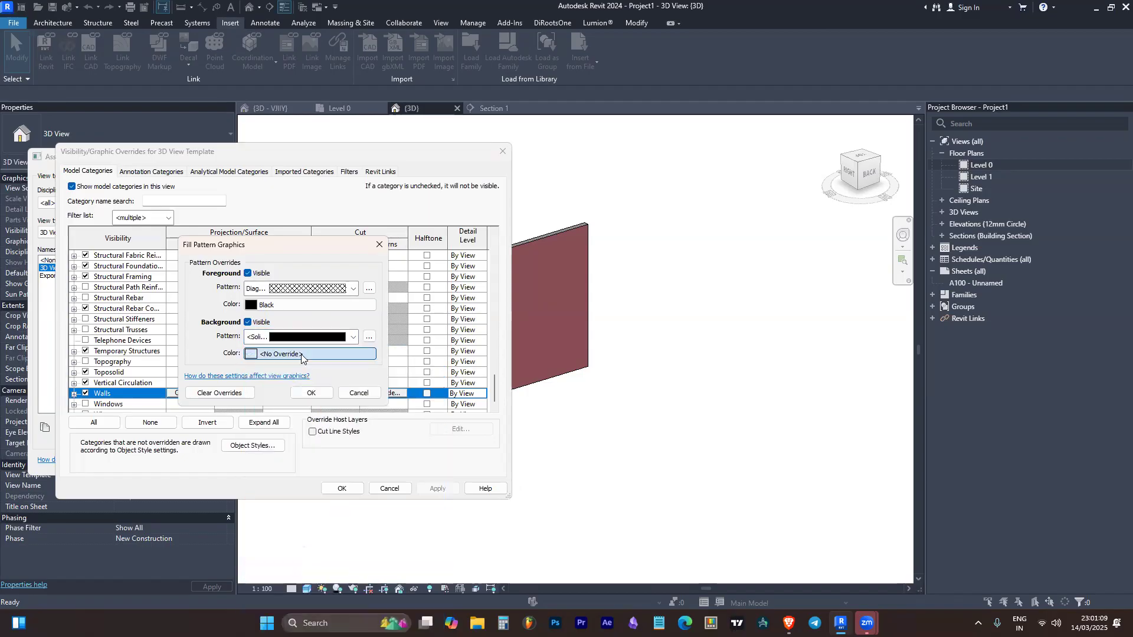
pyautogui.click(302, 355)
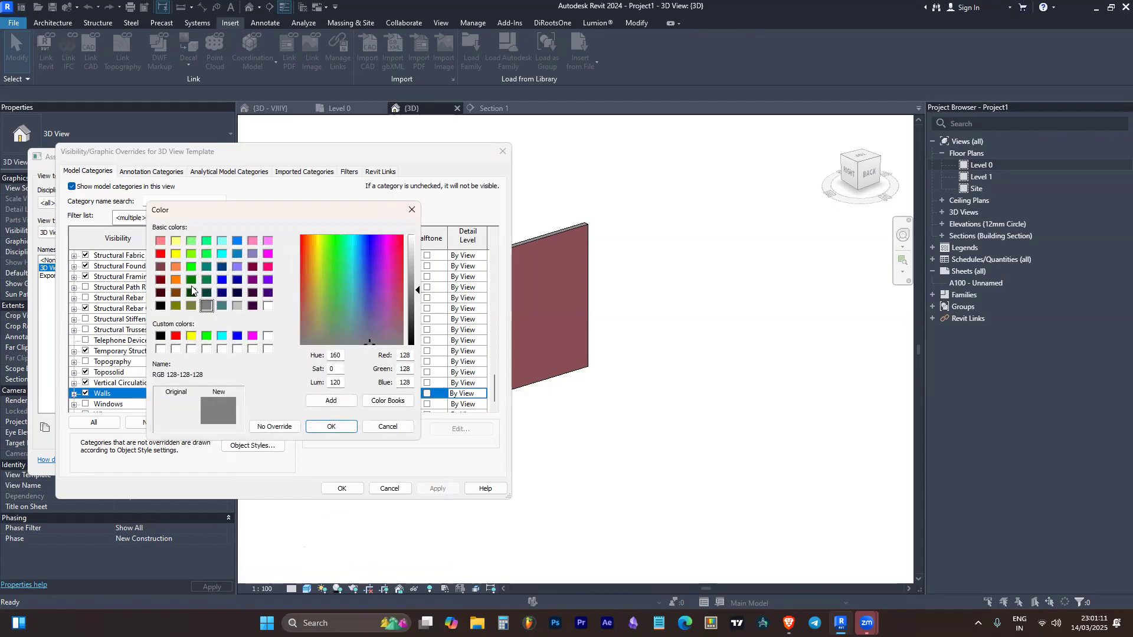
pyautogui.click(190, 266)
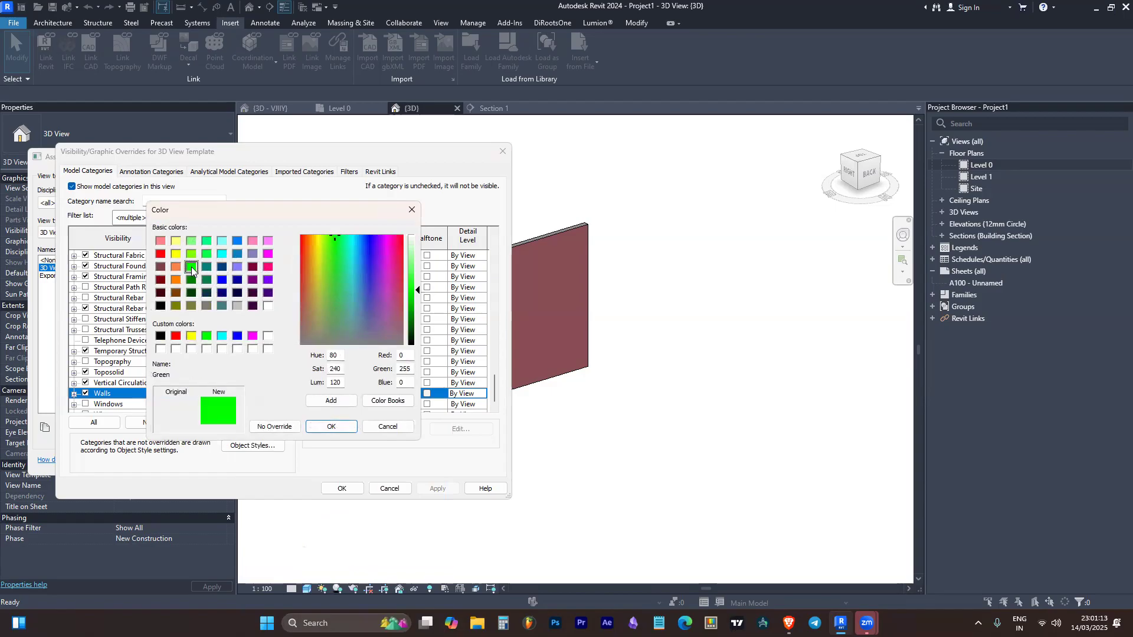
pyautogui.click(332, 425)
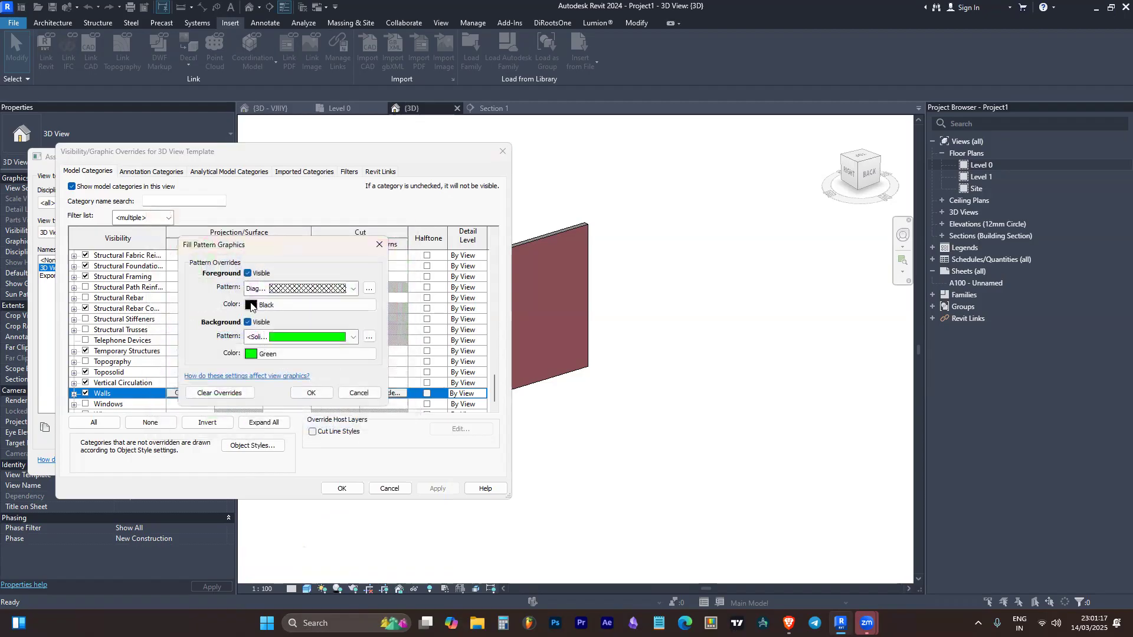
pyautogui.click(320, 393)
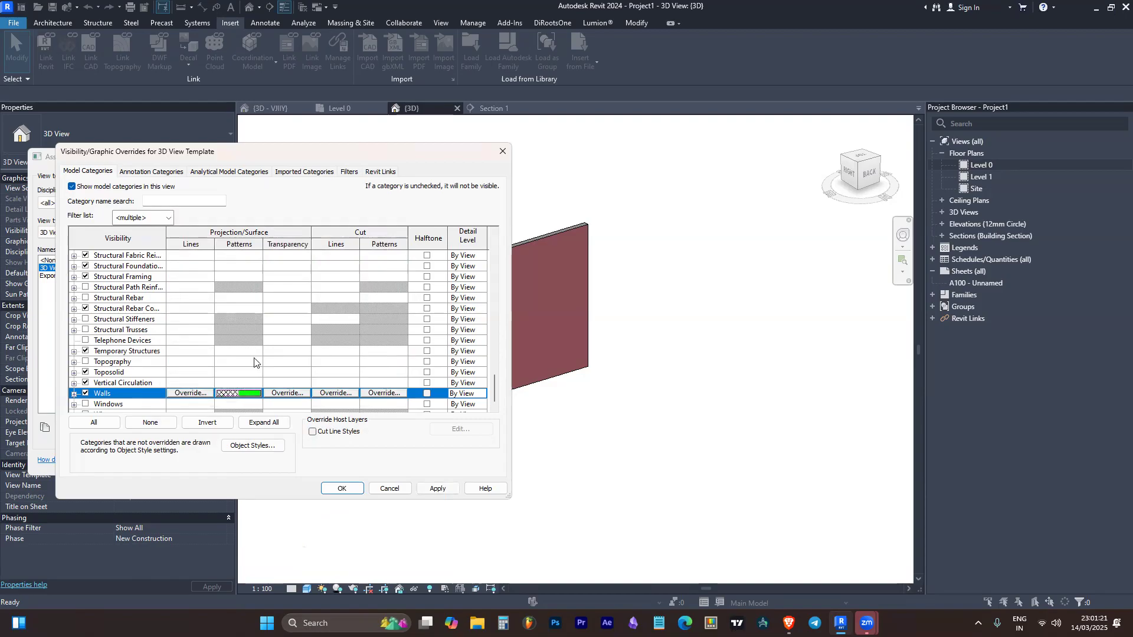
pyautogui.click(437, 489)
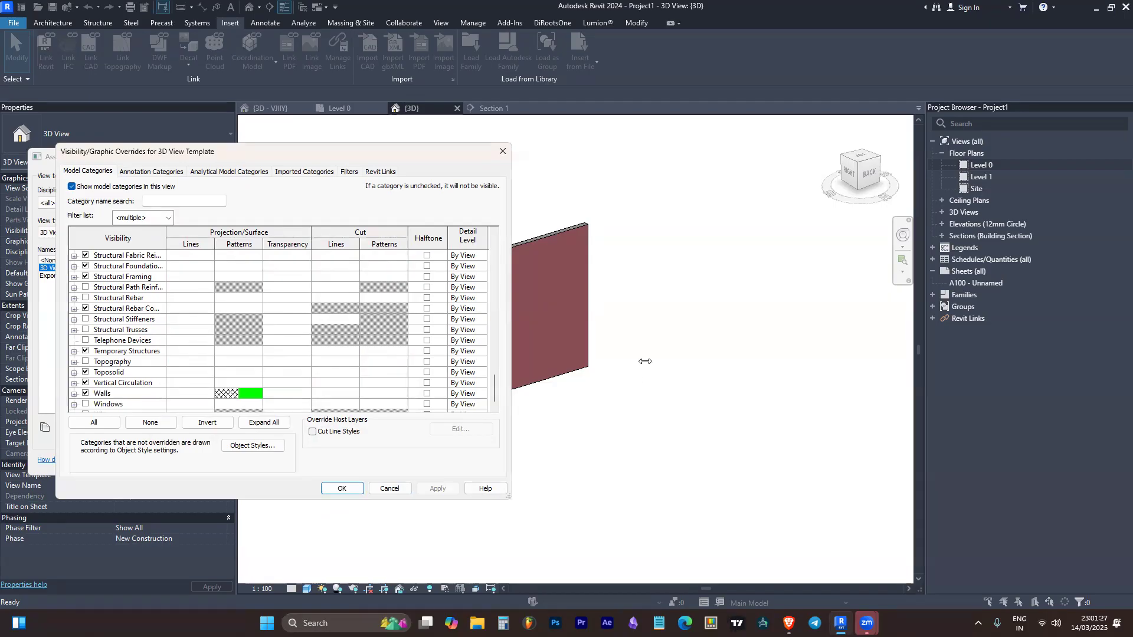
# Recheck the Walls surface pattern override, then accept the settings and assign the 3D View Template to the 3D view
pyautogui.scroll(1, 175, 363)
pyautogui.scroll(-2, 174, 363)
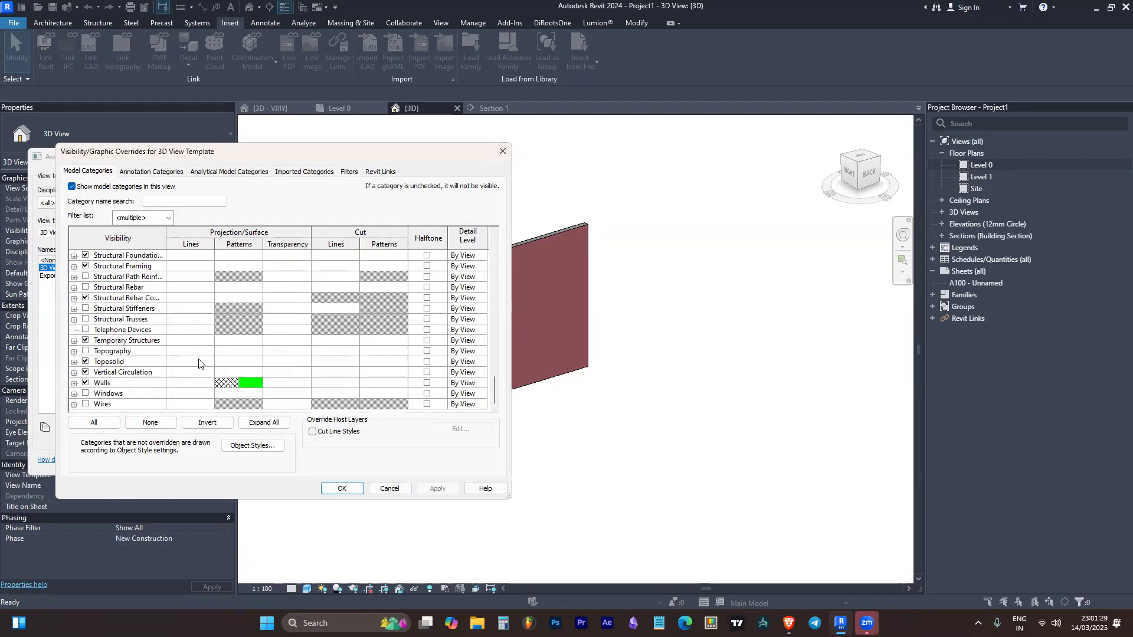
pyautogui.click(167, 379)
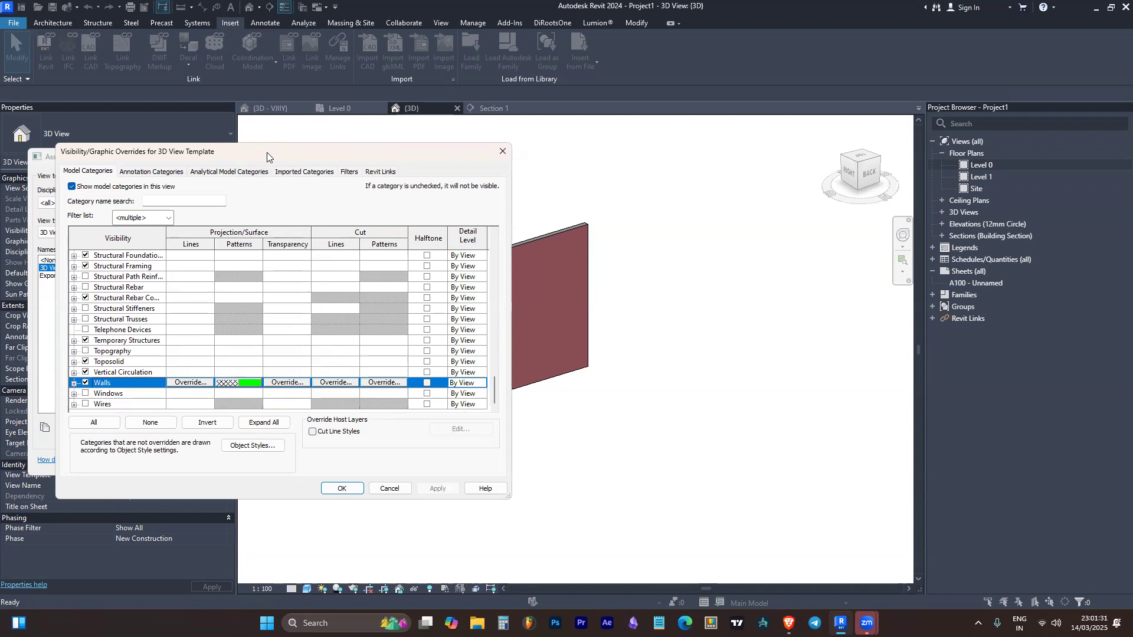
pyautogui.moveTo(267, 152); pyautogui.dragTo(302, 142)
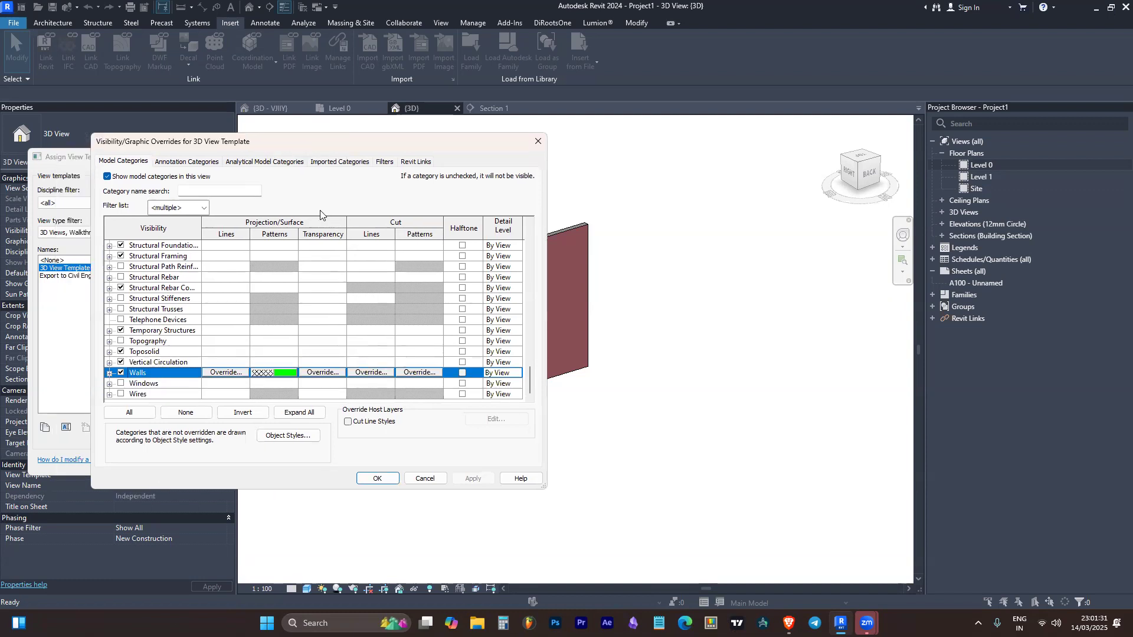
pyautogui.click(273, 374)
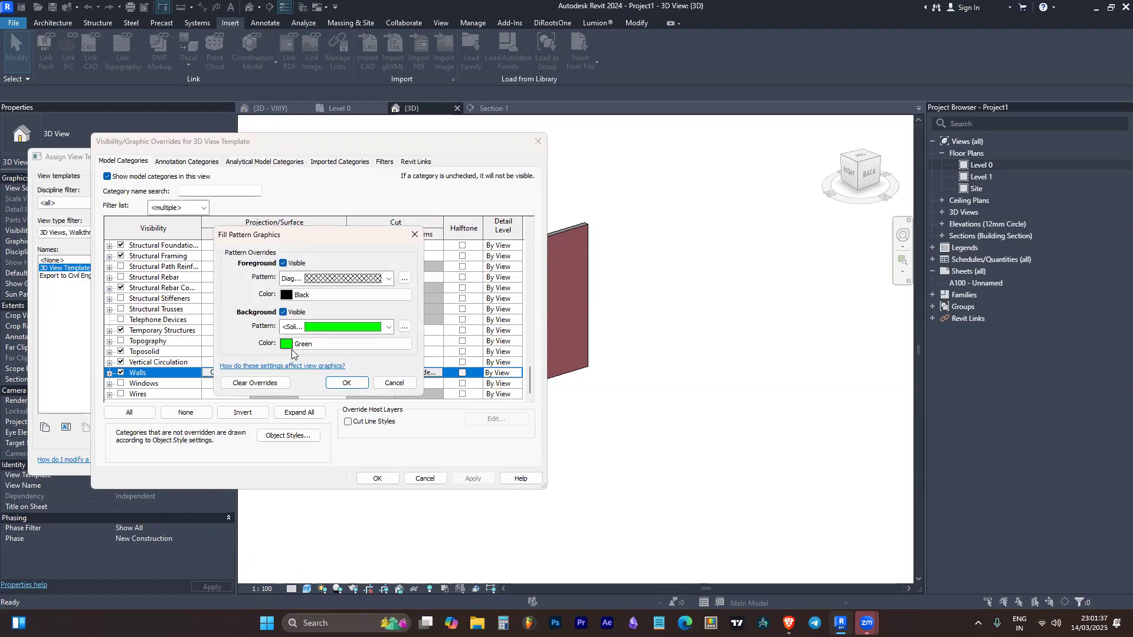
pyautogui.click(346, 384)
pyautogui.click(378, 478)
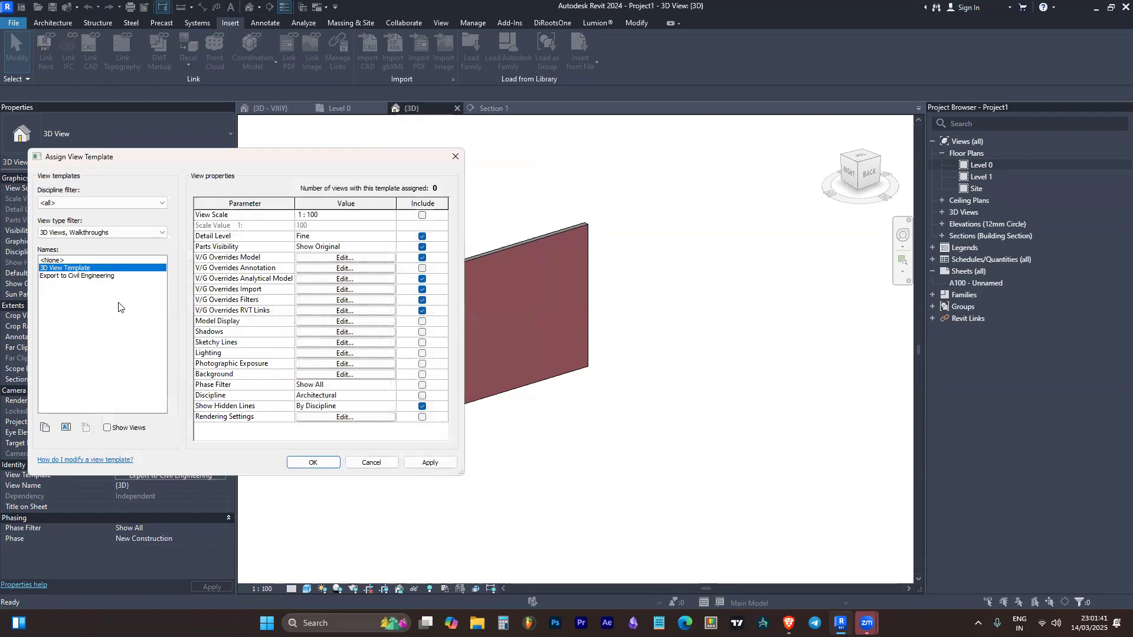
pyautogui.click(316, 463)
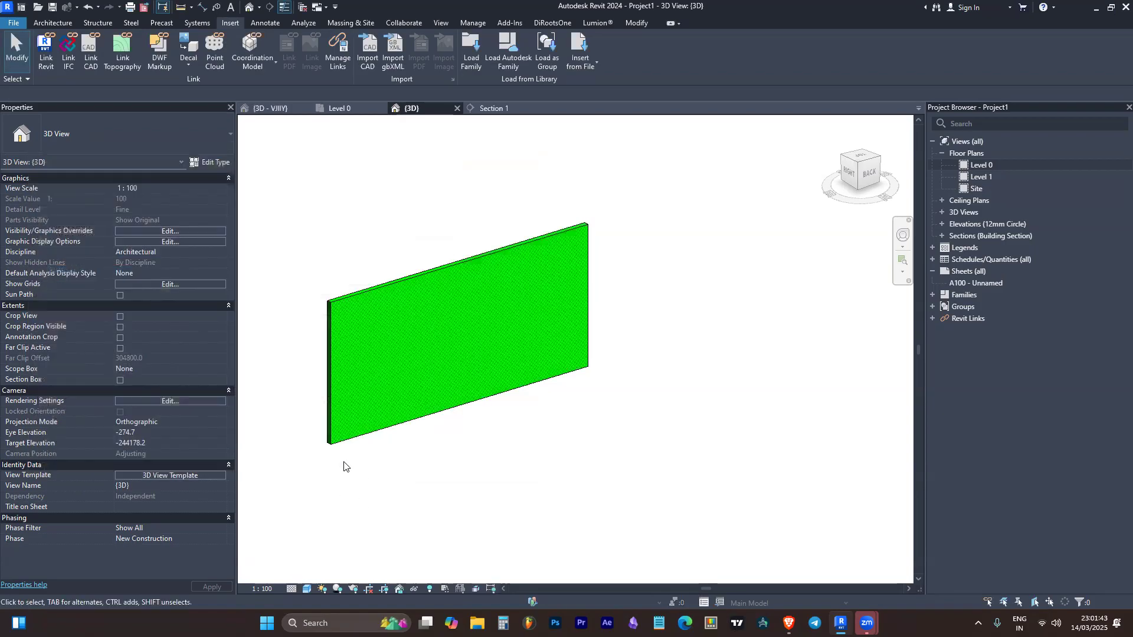
# Examine the wall's overridden surface pattern and color in the 3D view up close and from different angles
pyautogui.scroll(2, 506, 229)
pyautogui.scroll(3, 498, 261)
pyautogui.scroll(-5, 696, 251)
pyautogui.keyDown('shift'); pyautogui.moveTo(417, 519); pyautogui.dragTo(733, 417, button='middle'); pyautogui.keyUp('shift')
pyautogui.keyDown('shift'); pyautogui.moveTo(542, 476); pyautogui.dragTo(658, 450, button='middle'); pyautogui.keyUp('shift')
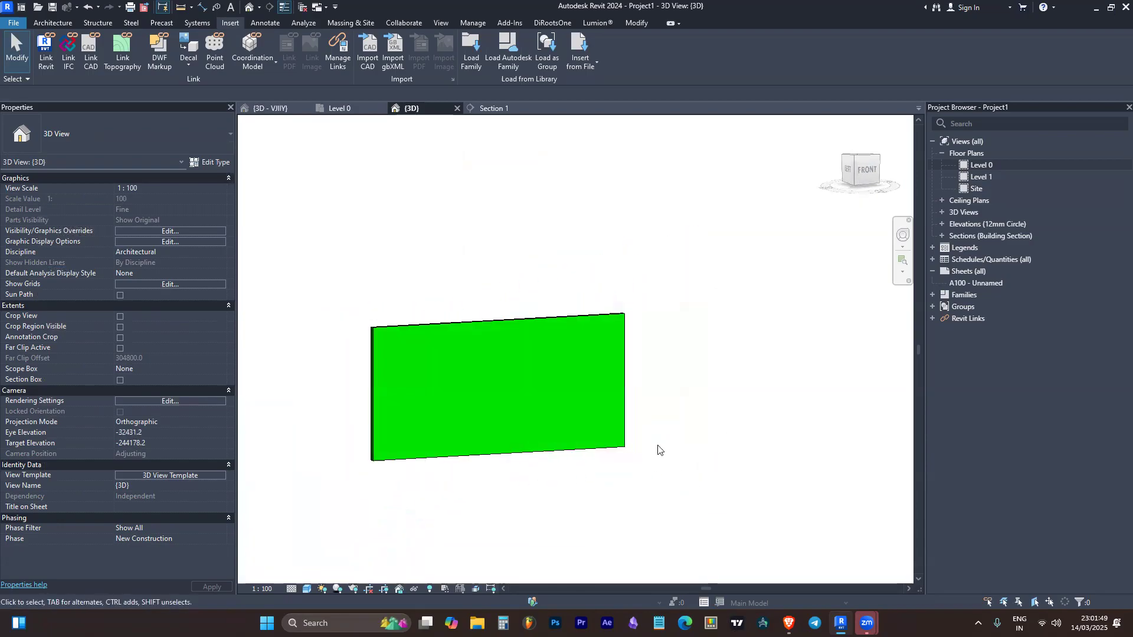
pyautogui.scroll(2, 554, 253)
pyautogui.scroll(3, 635, 244)
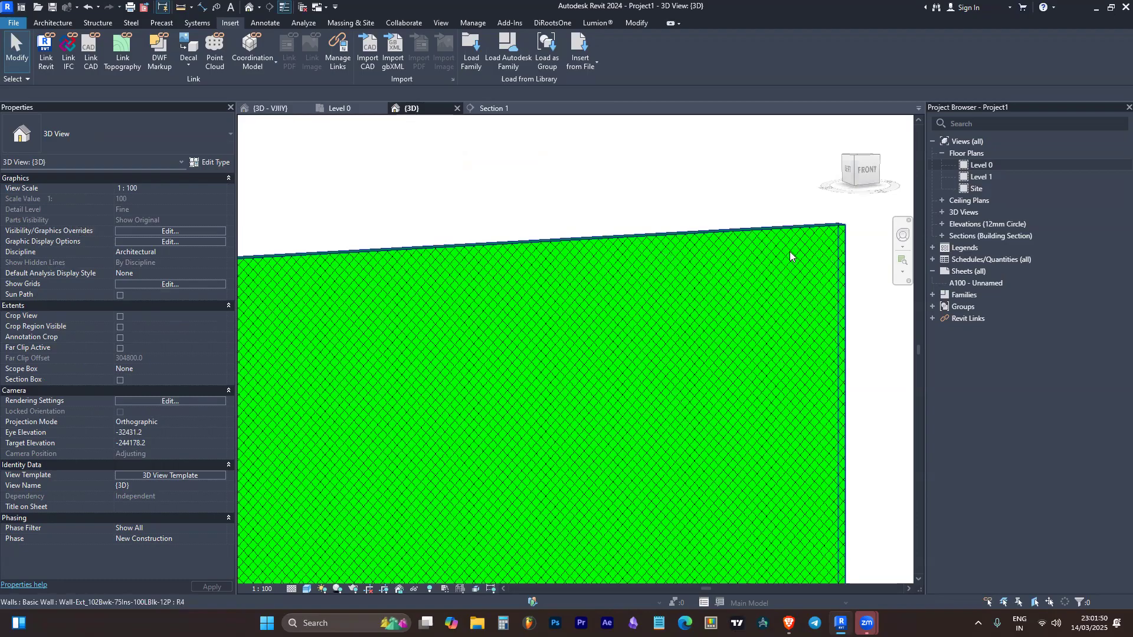
pyautogui.scroll(2, 825, 256)
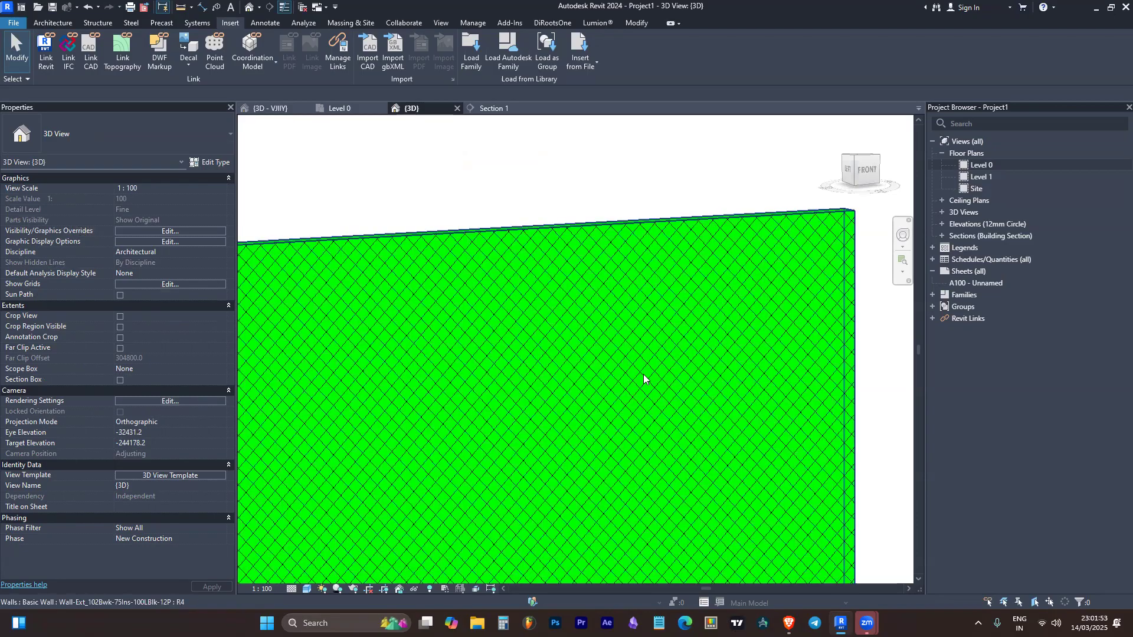
pyautogui.scroll(-3, 678, 354)
pyautogui.keyDown('shift'); pyautogui.moveTo(710, 329); pyautogui.dragTo(686, 252, button='middle'); pyautogui.keyUp('shift')
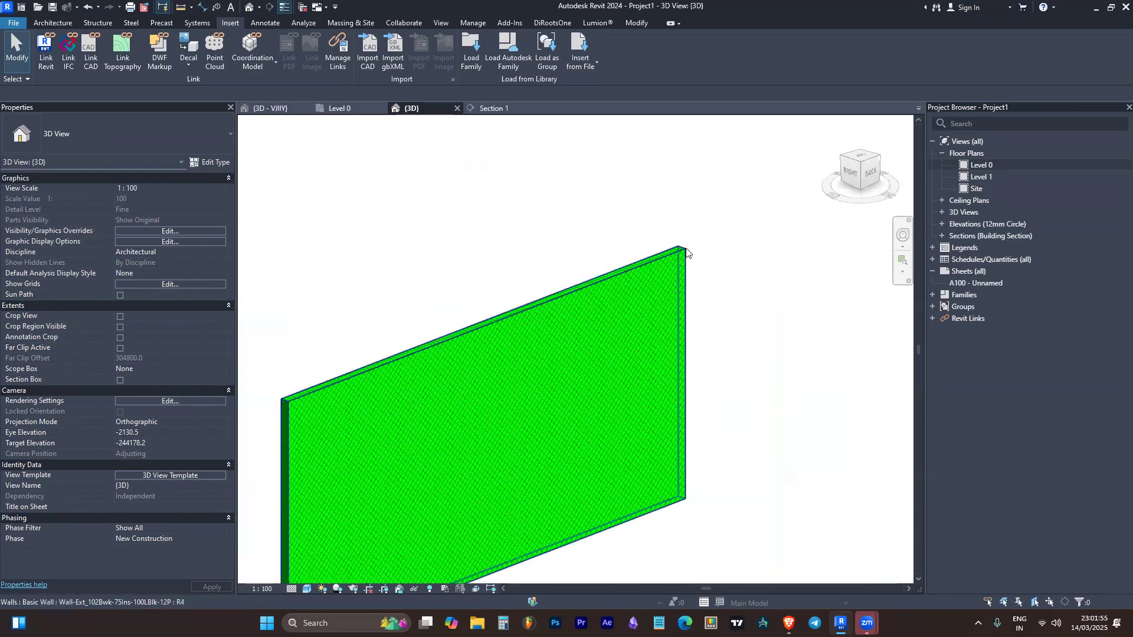
pyautogui.scroll(-3, 632, 371)
pyautogui.scroll(3, 614, 390)
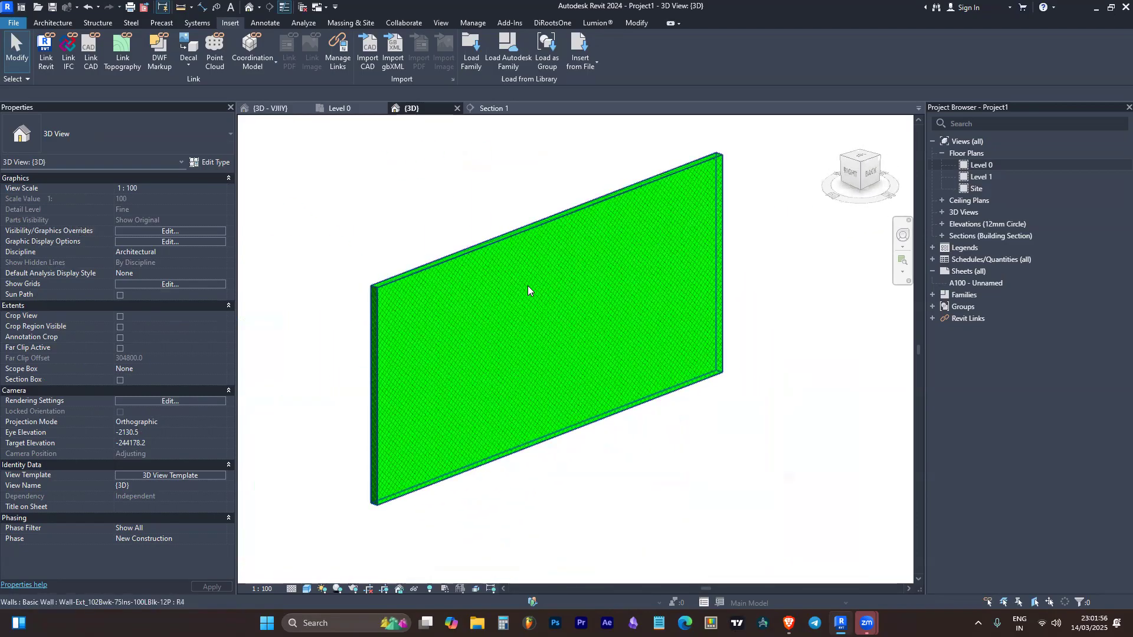
# Check the wall's appearance in the Section 1 view and return to the 3D view
pyautogui.click(481, 110)
pyautogui.scroll(4, 569, 194)
pyautogui.scroll(-4, 601, 248)
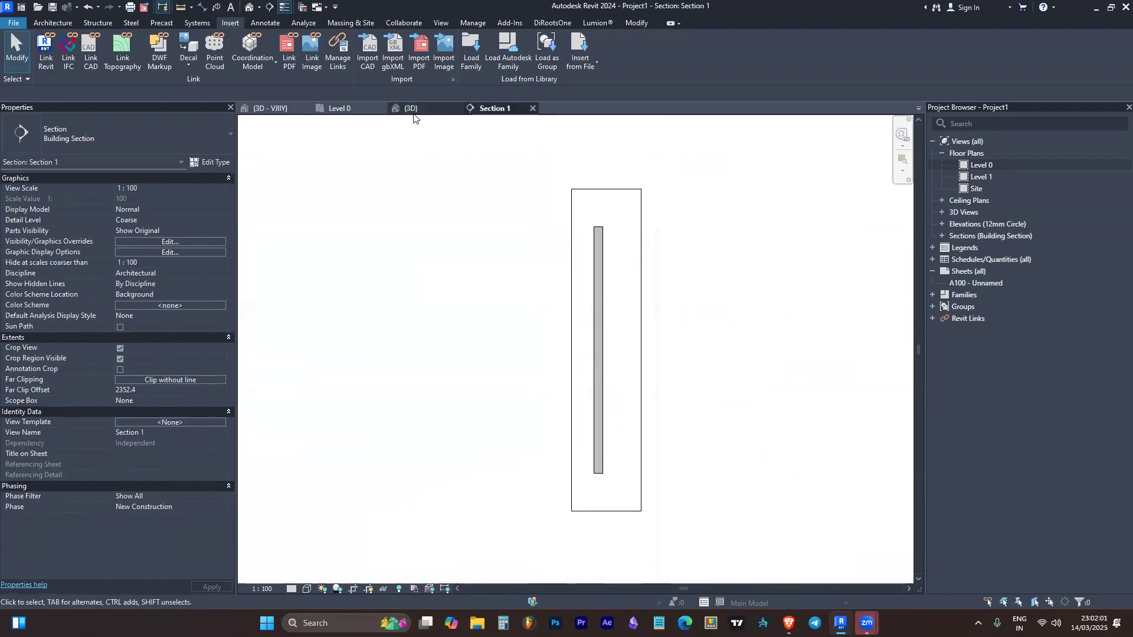
pyautogui.click(410, 109)
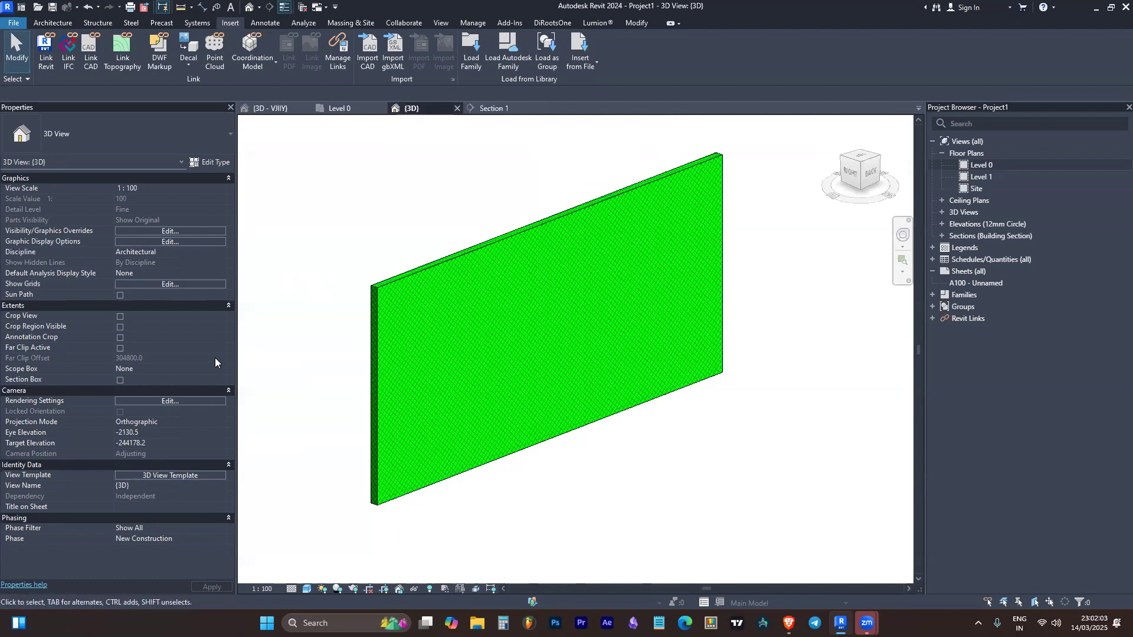
# In the 3D View Template's model overrides, set the Walls cut foreground pattern to Diagonal crosshatch 1.5mm in black
pyautogui.click(171, 476)
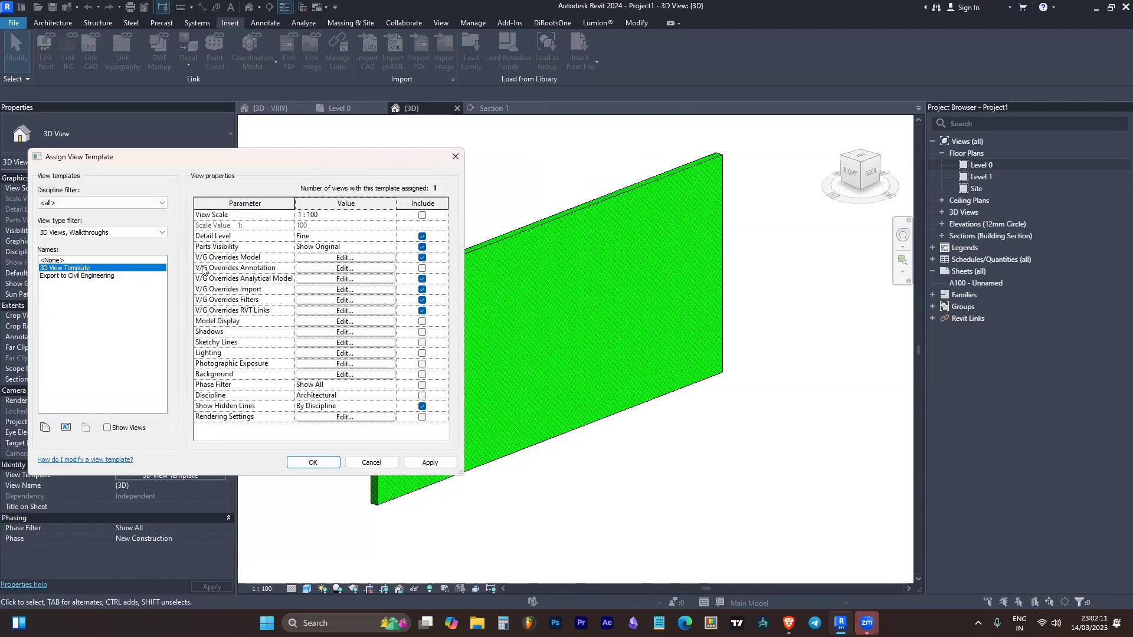
pyautogui.click(334, 258)
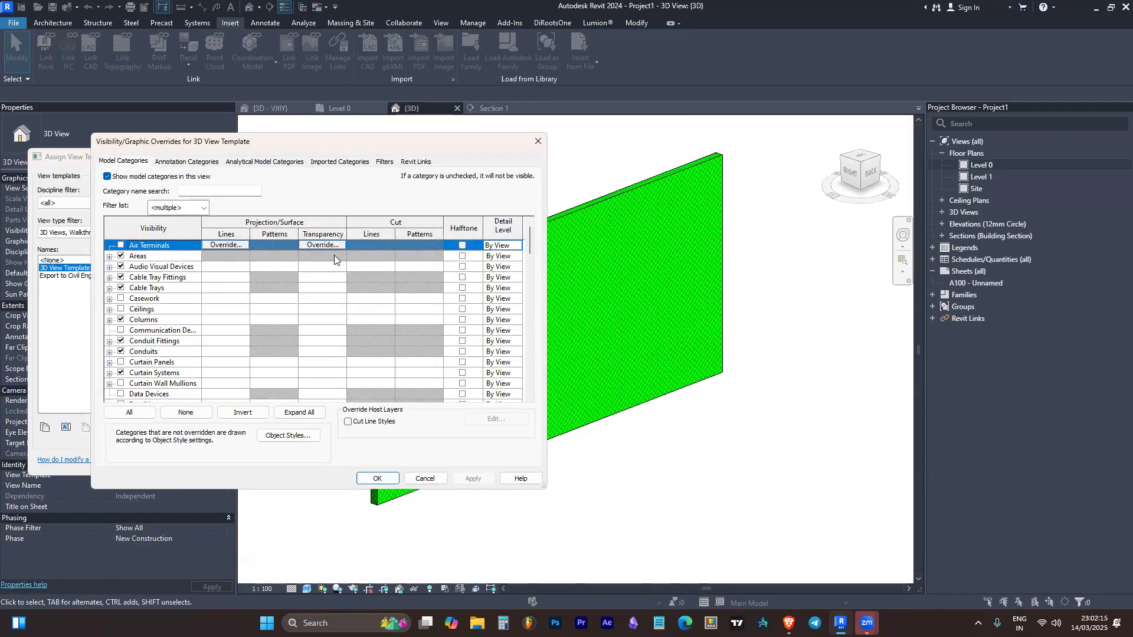
pyautogui.click(147, 320)
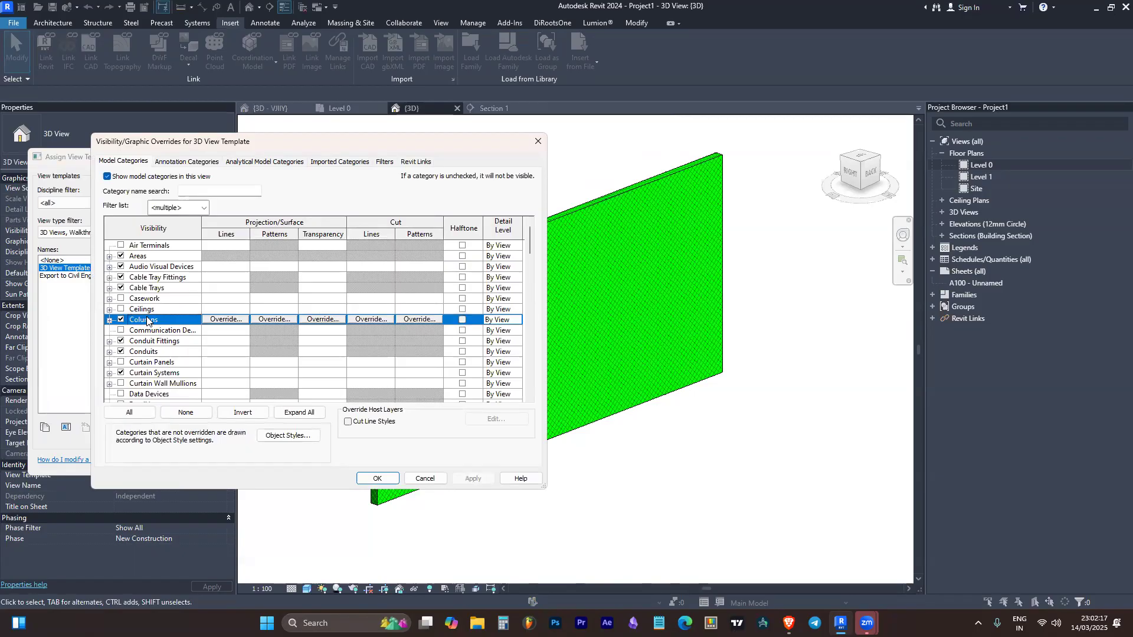
pyautogui.press('w')
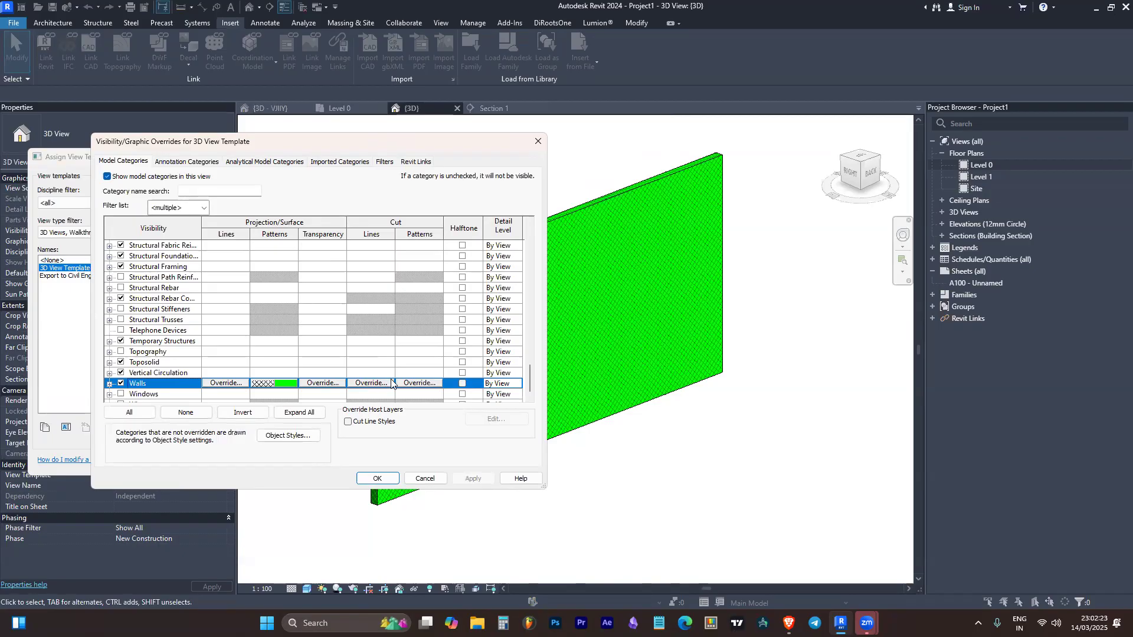
pyautogui.click(419, 384)
pyautogui.click(377, 279)
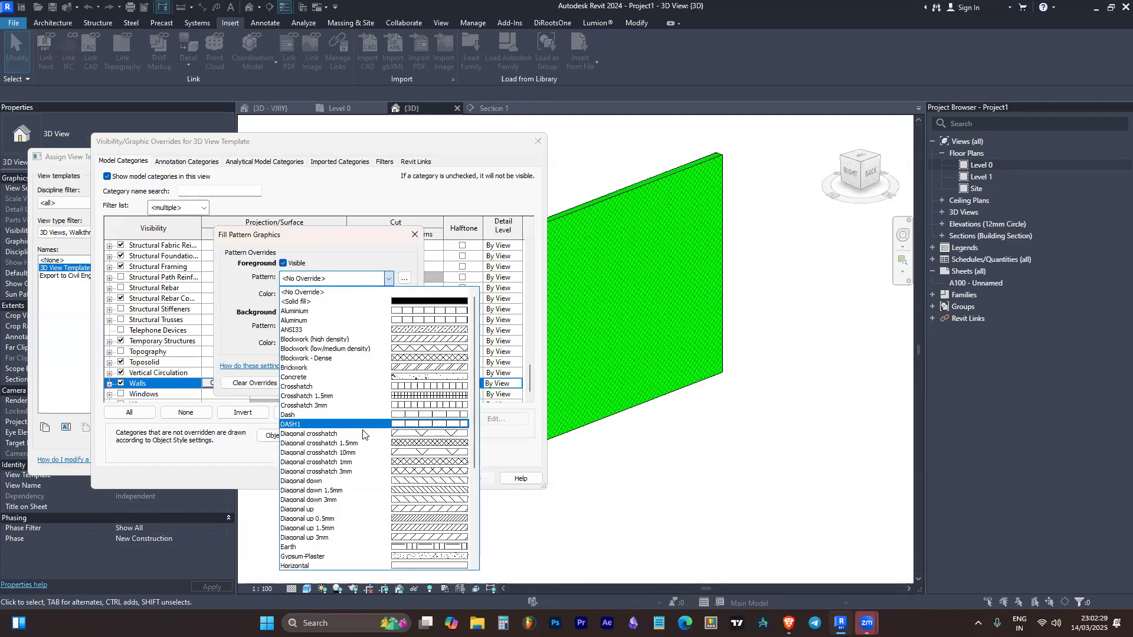
pyautogui.click(371, 446)
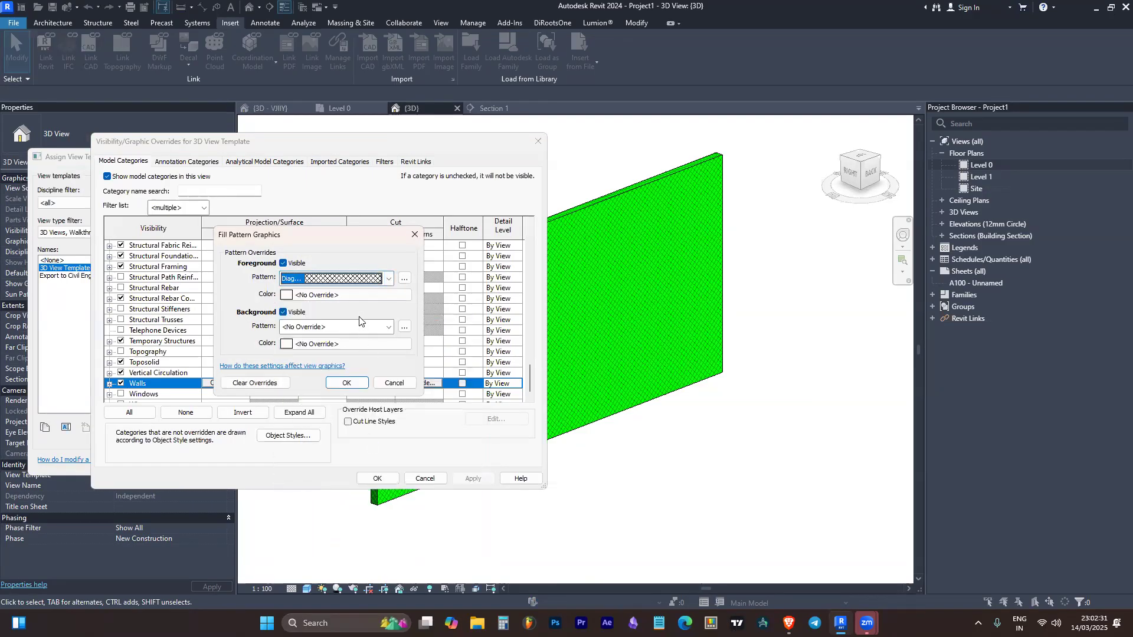
pyautogui.click(354, 294)
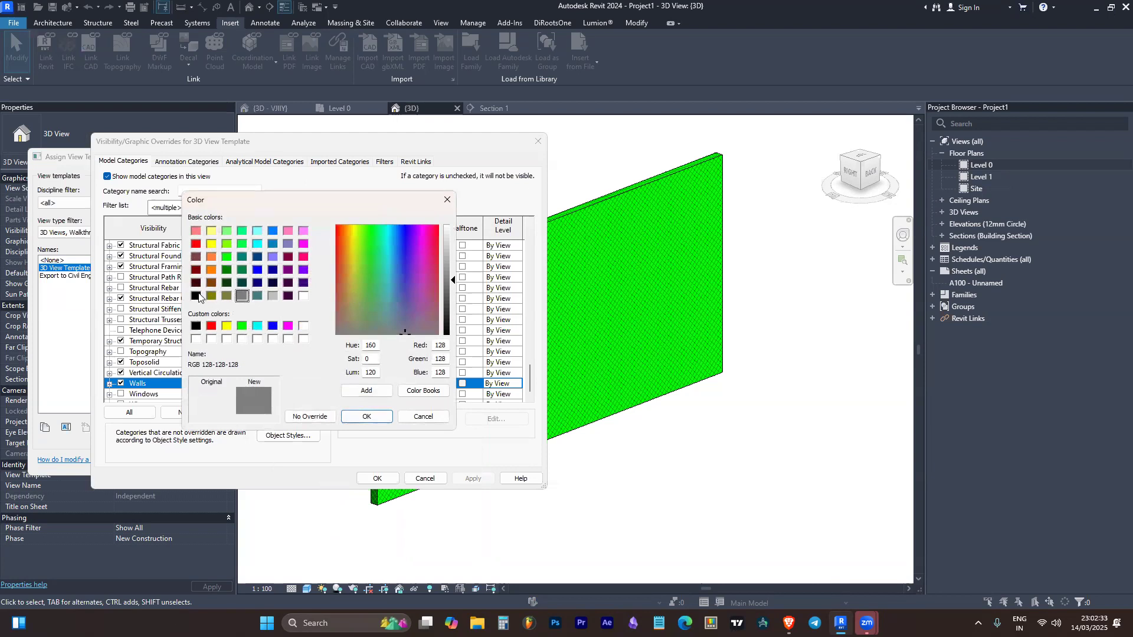
pyautogui.click(195, 296)
pyautogui.click(367, 417)
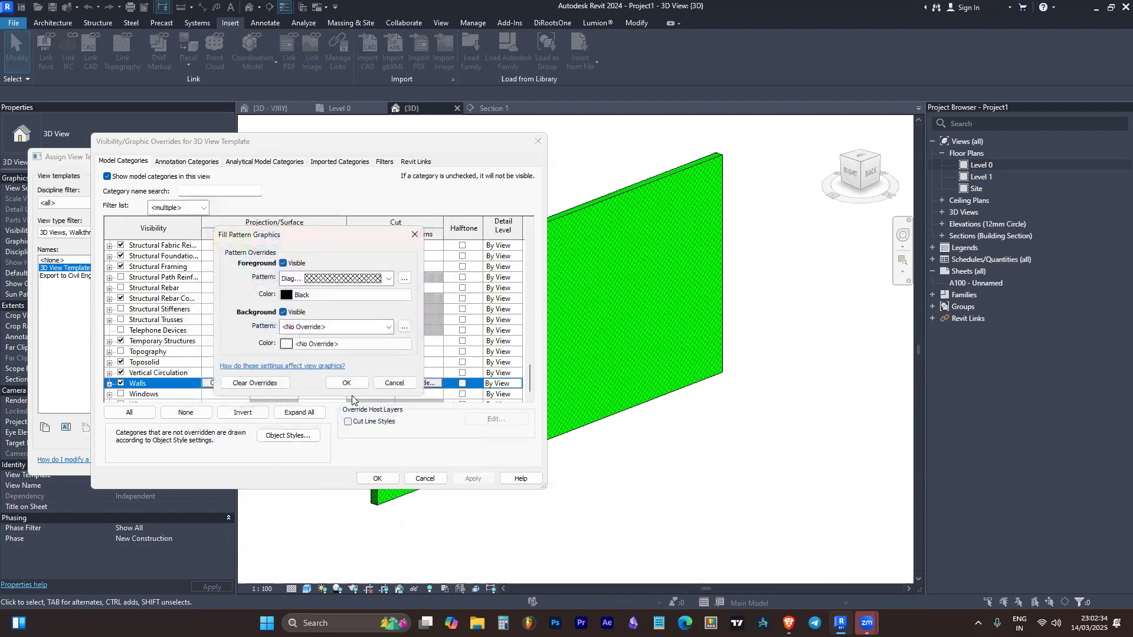
# Set the Walls cut background pattern to a green solid fill and accept the pattern overrides
pyautogui.click(331, 326)
pyautogui.click(338, 351)
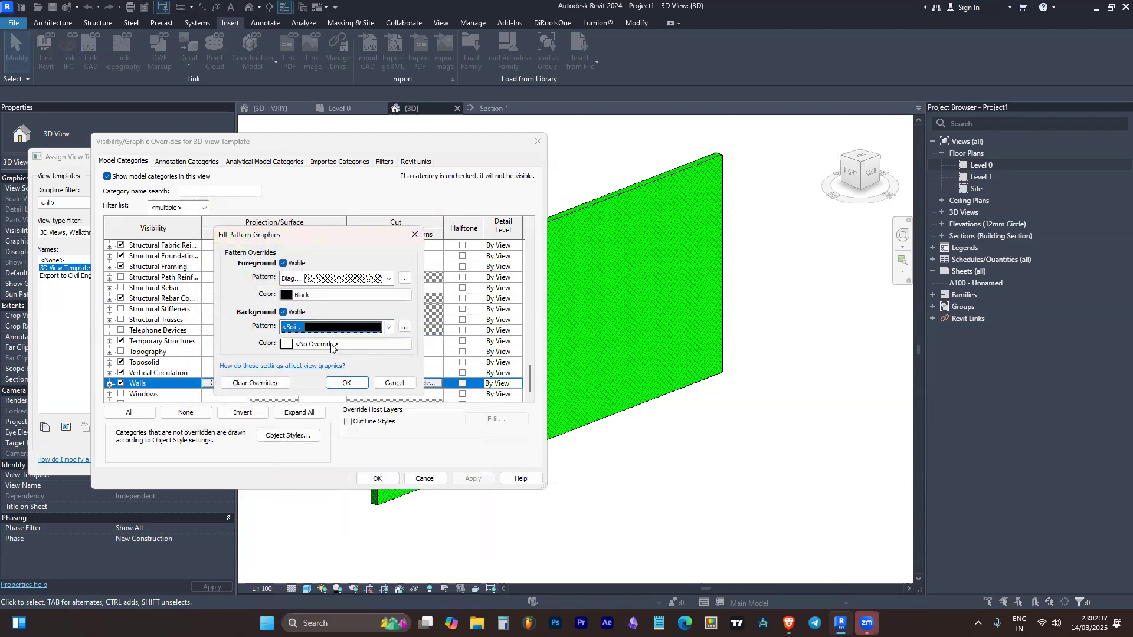
pyautogui.click(353, 343)
pyautogui.click(228, 256)
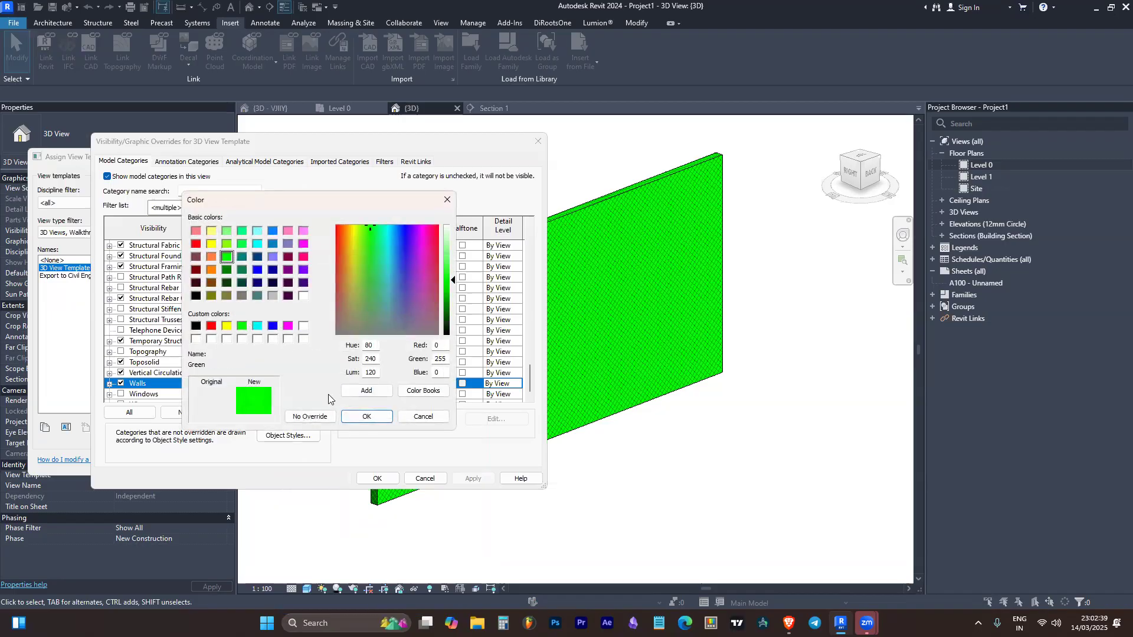
pyautogui.click(366, 417)
pyautogui.click(345, 383)
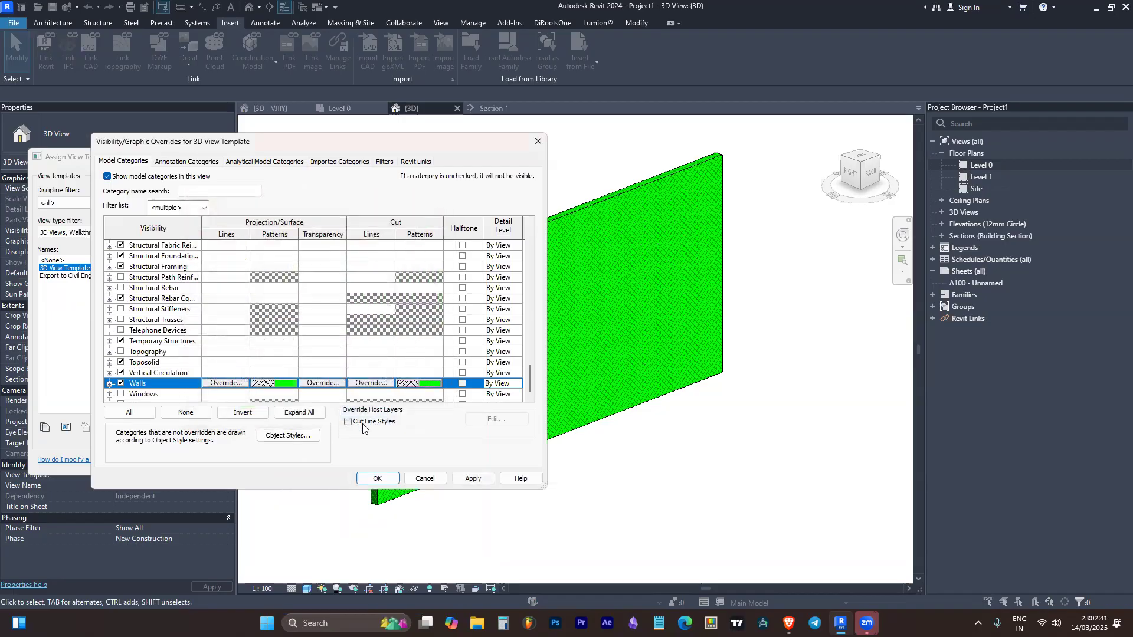
# Accept the changes to the 3D View Template and switch to the Section 1 view
pyautogui.click(370, 478)
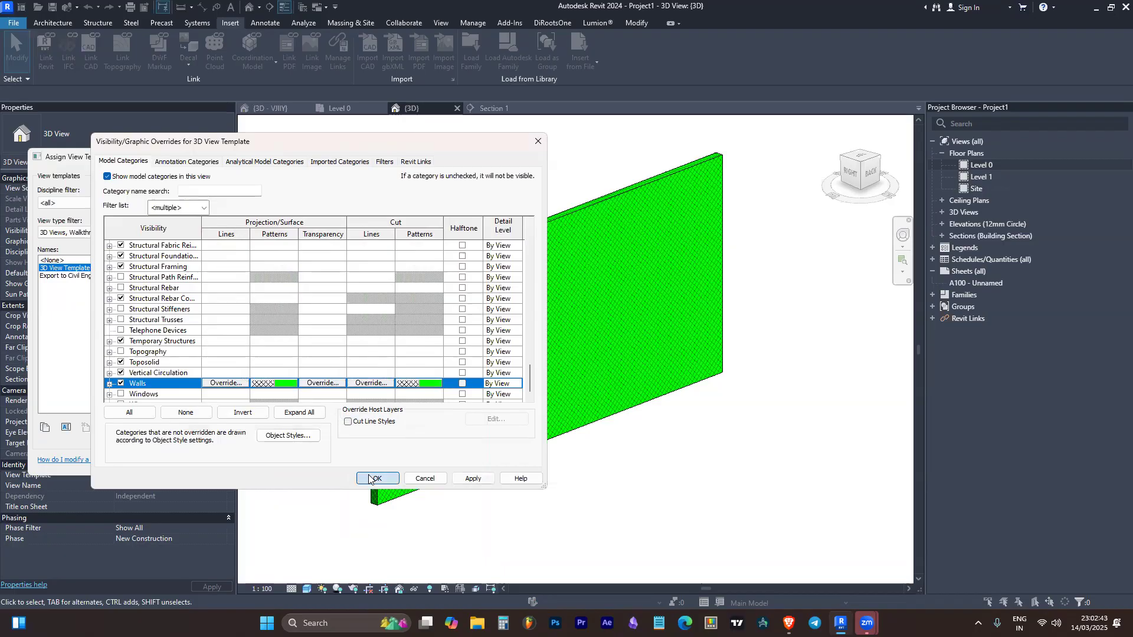
pyautogui.click(313, 463)
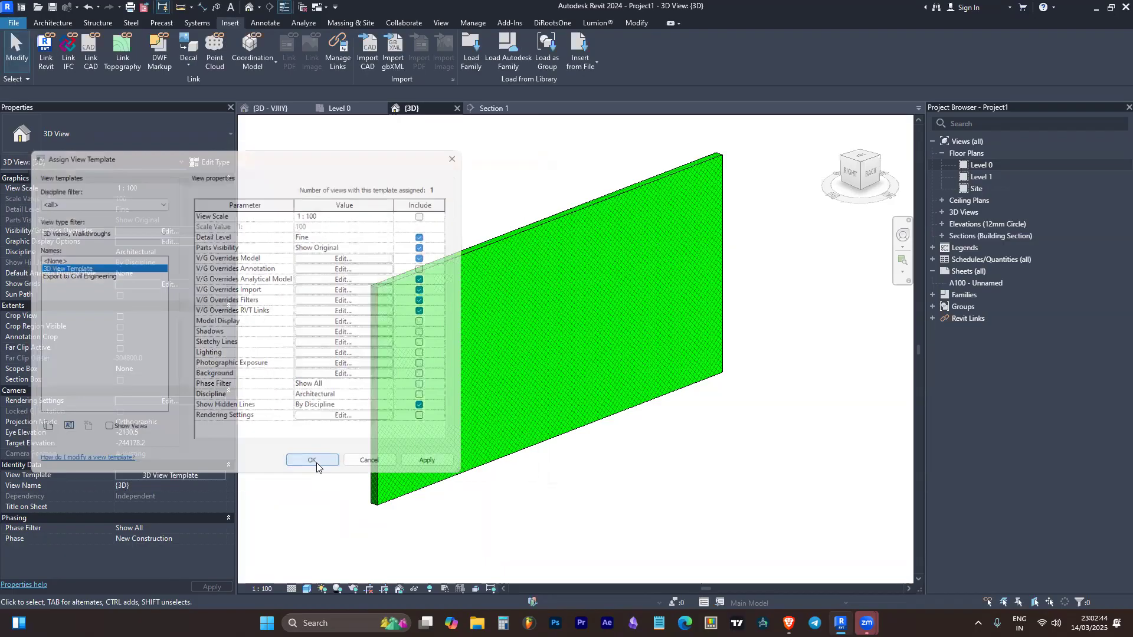
pyautogui.click(490, 109)
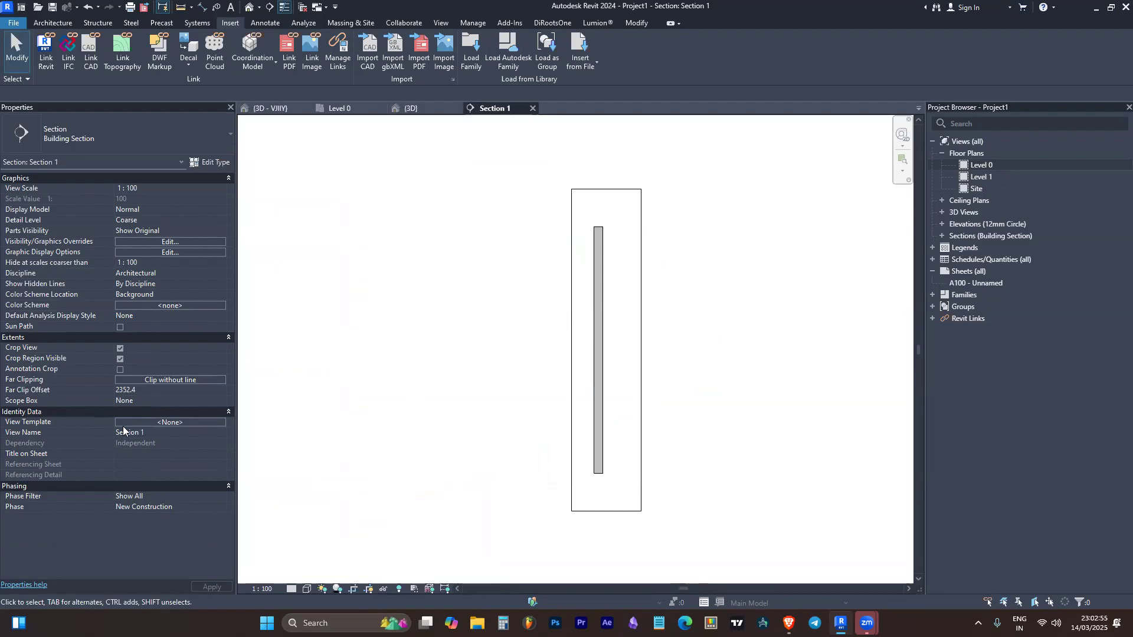
# List view templates of all view types and assign the 3D View Template to the Section 1 view
pyautogui.click(176, 422)
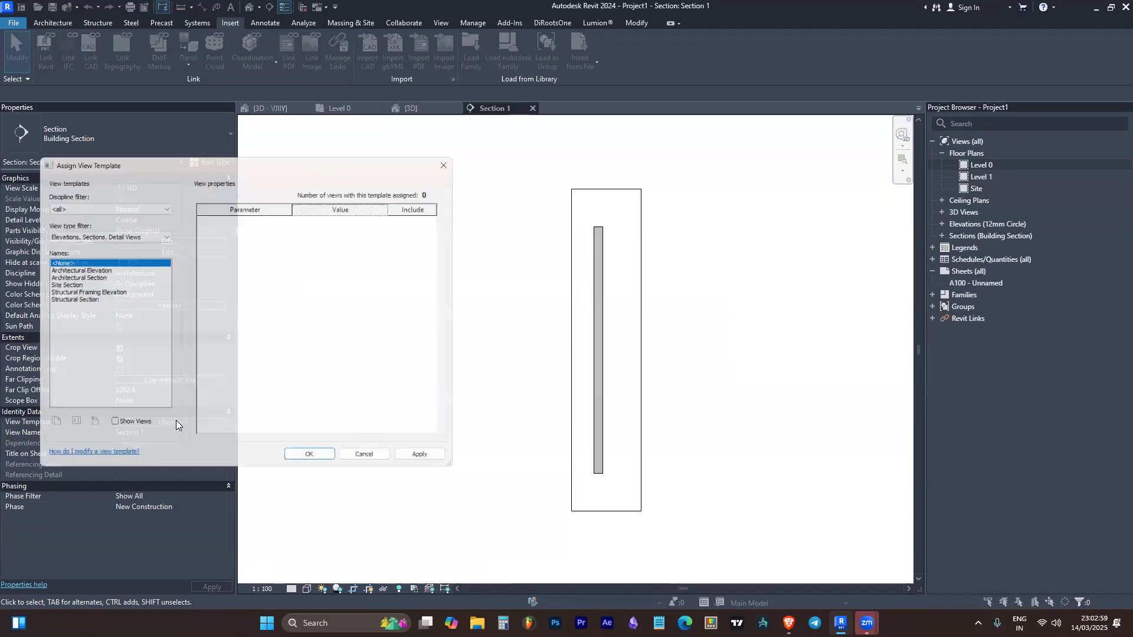
pyautogui.click(99, 232)
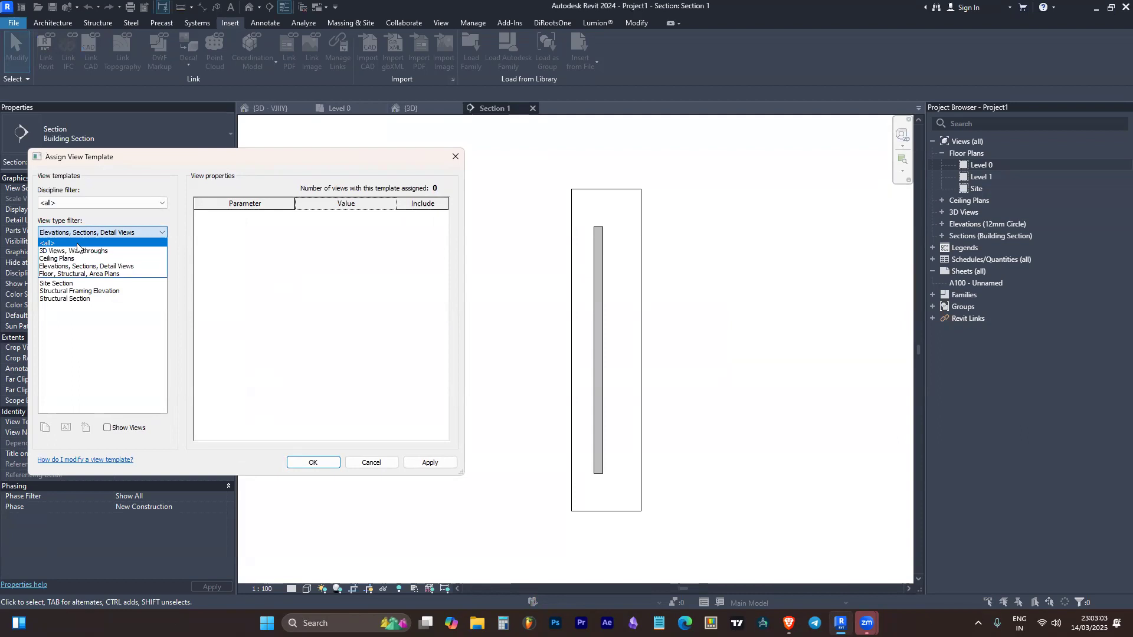
pyautogui.click(77, 244)
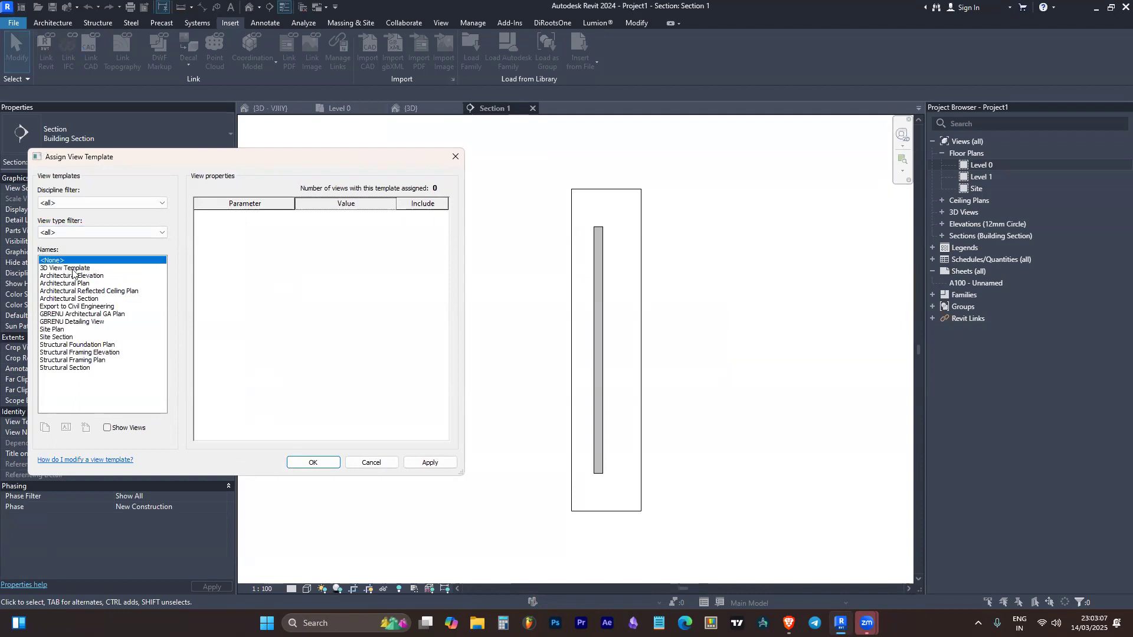
pyautogui.click(70, 269)
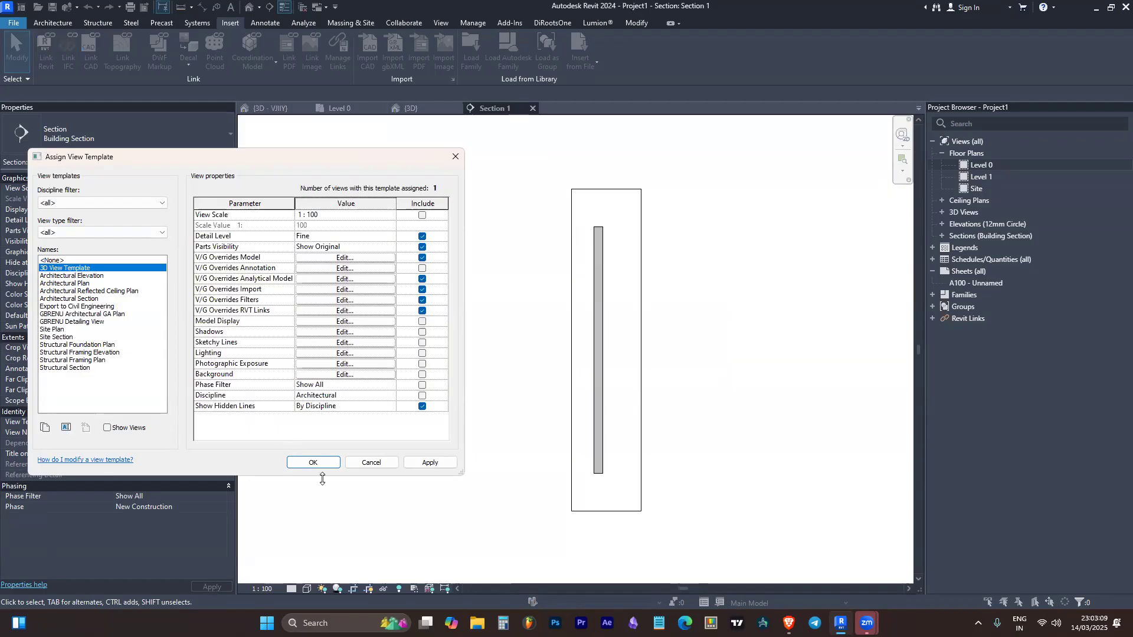
pyautogui.click(302, 463)
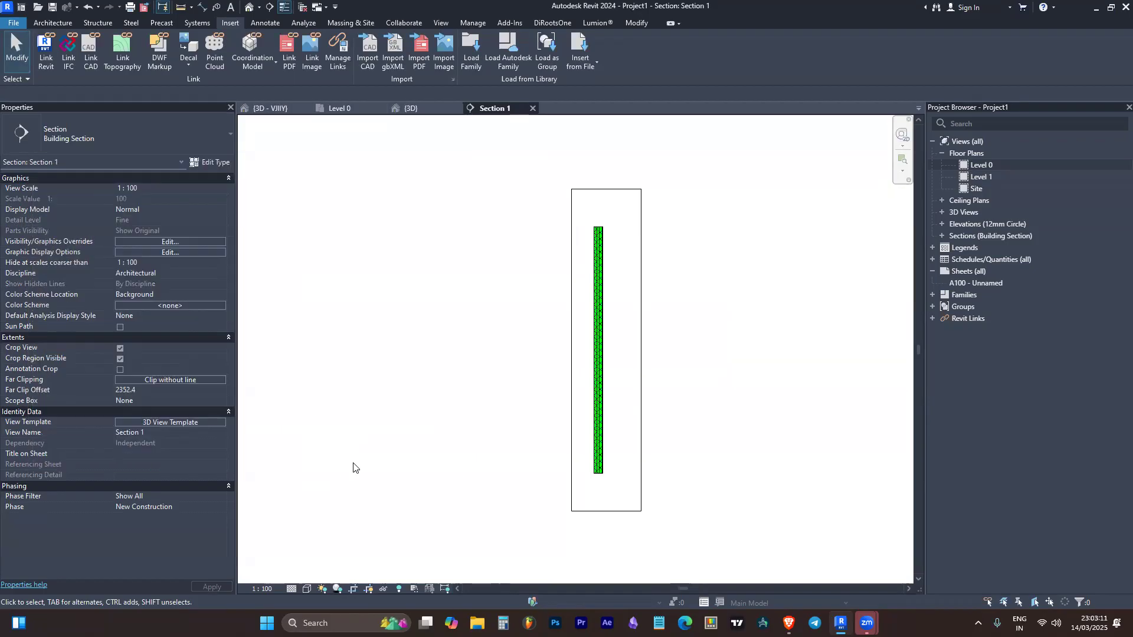
# Inspect the wall's cut pattern in the Section 1 view and return to the {3D} view
pyautogui.scroll(5, 633, 276)
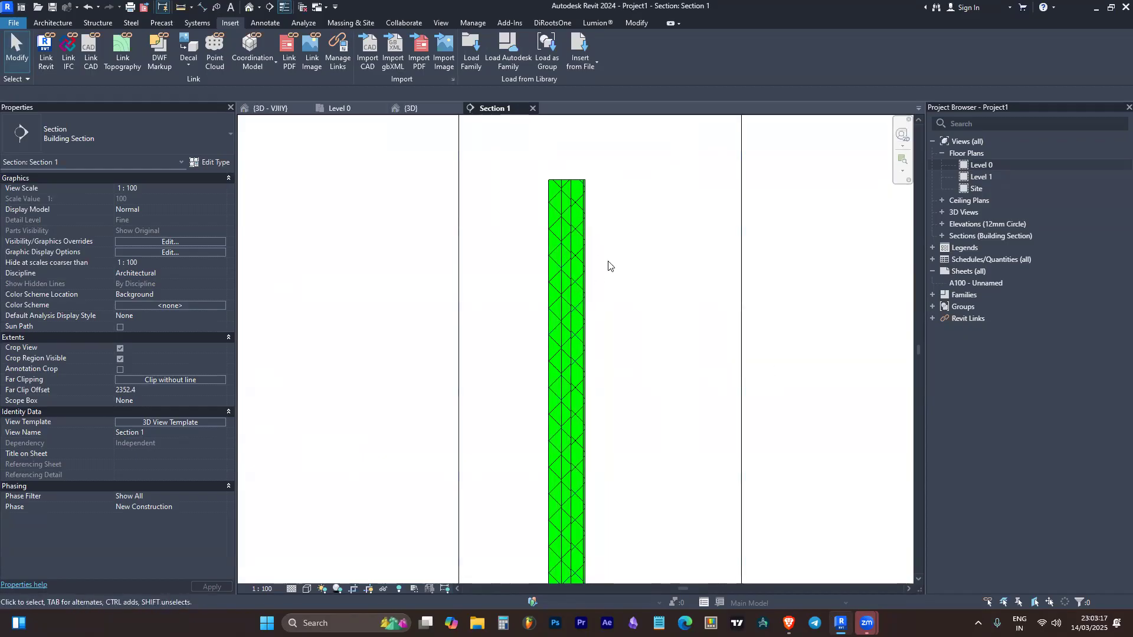
pyautogui.scroll(-4, 613, 227)
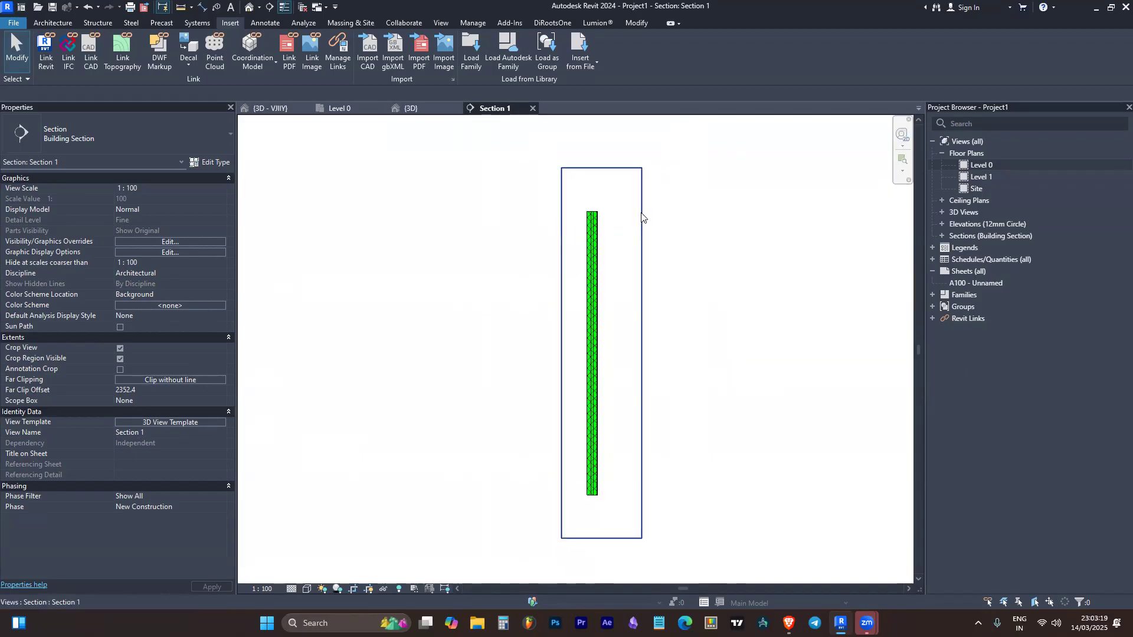
pyautogui.click(411, 108)
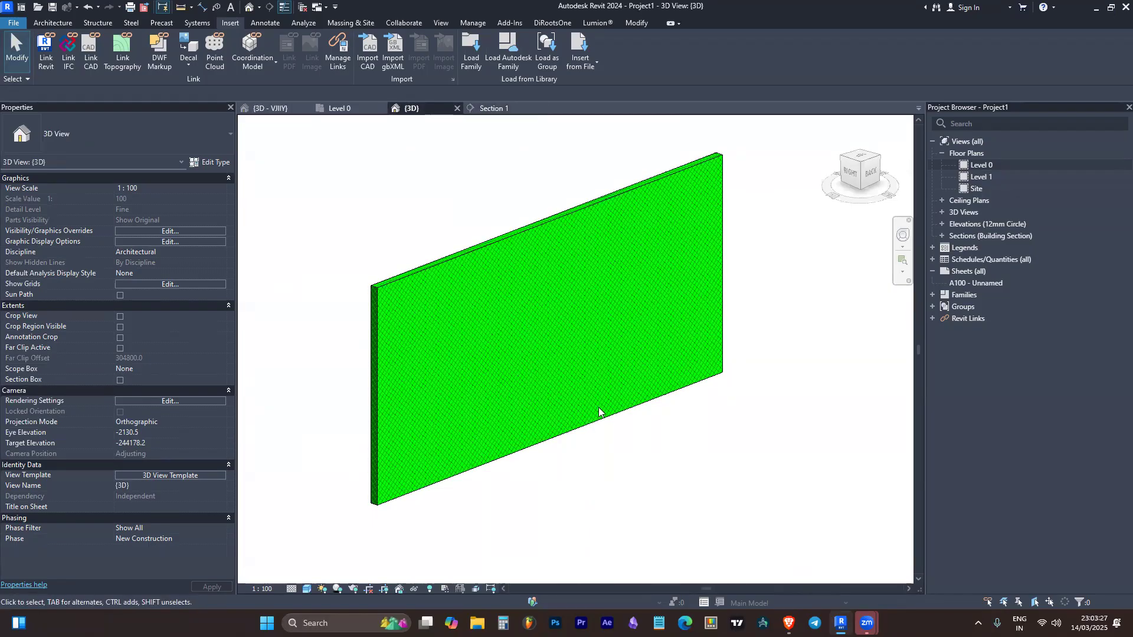
# Turn on halftone for the Walls category in the 3D View Template's model overrides and accept the changes
pyautogui.click(147, 476)
pyautogui.click(348, 257)
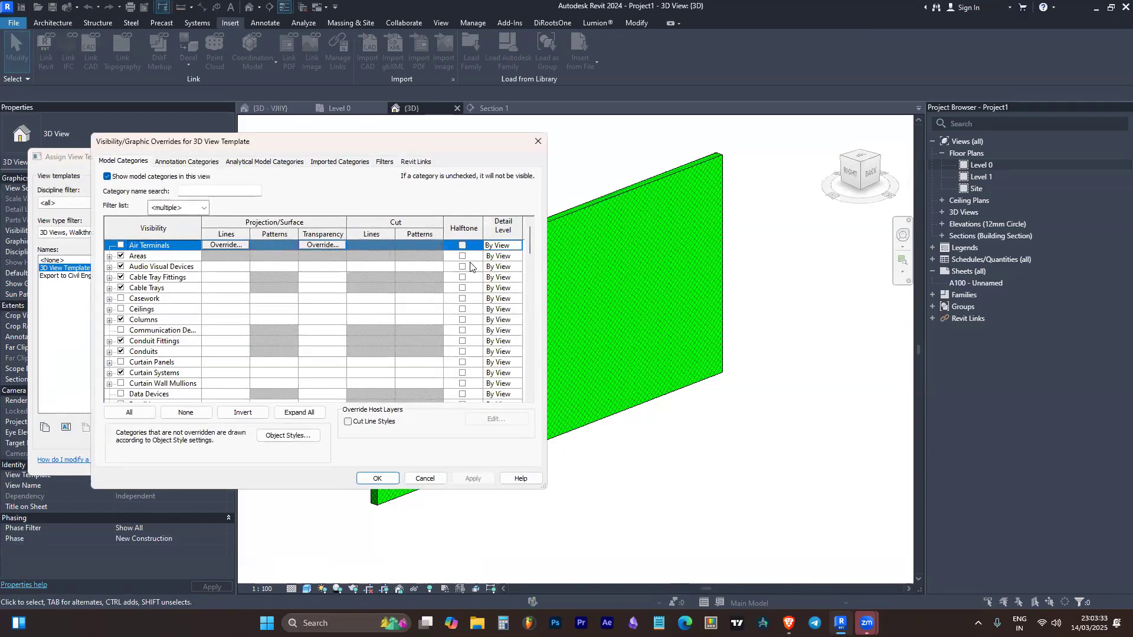
pyautogui.click(170, 364)
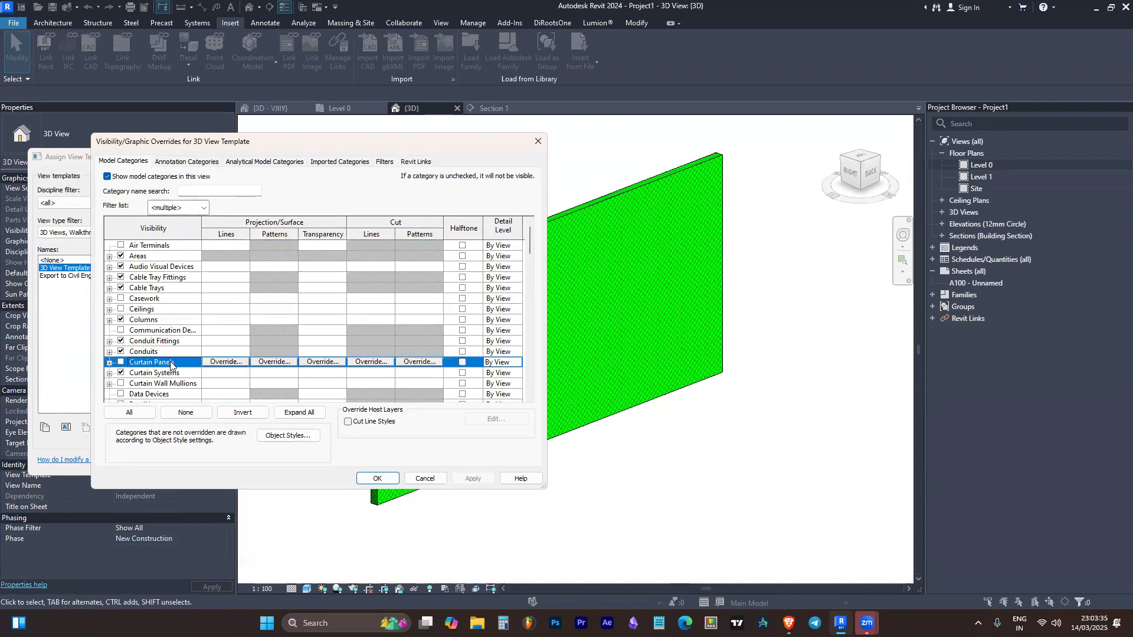
pyautogui.press('w')
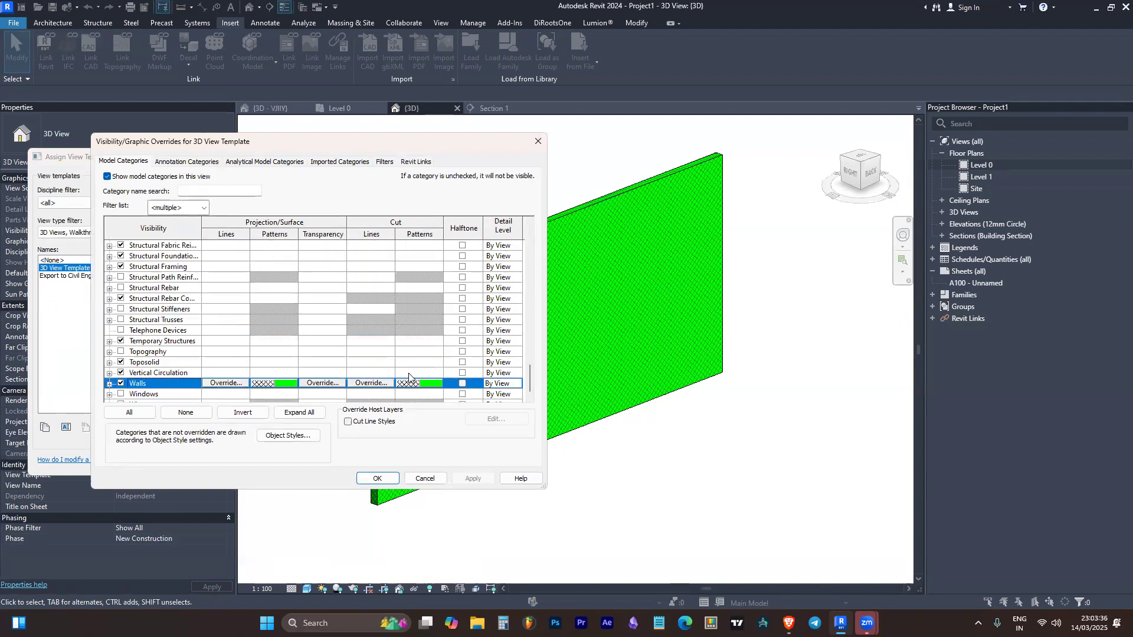
pyautogui.click(462, 384)
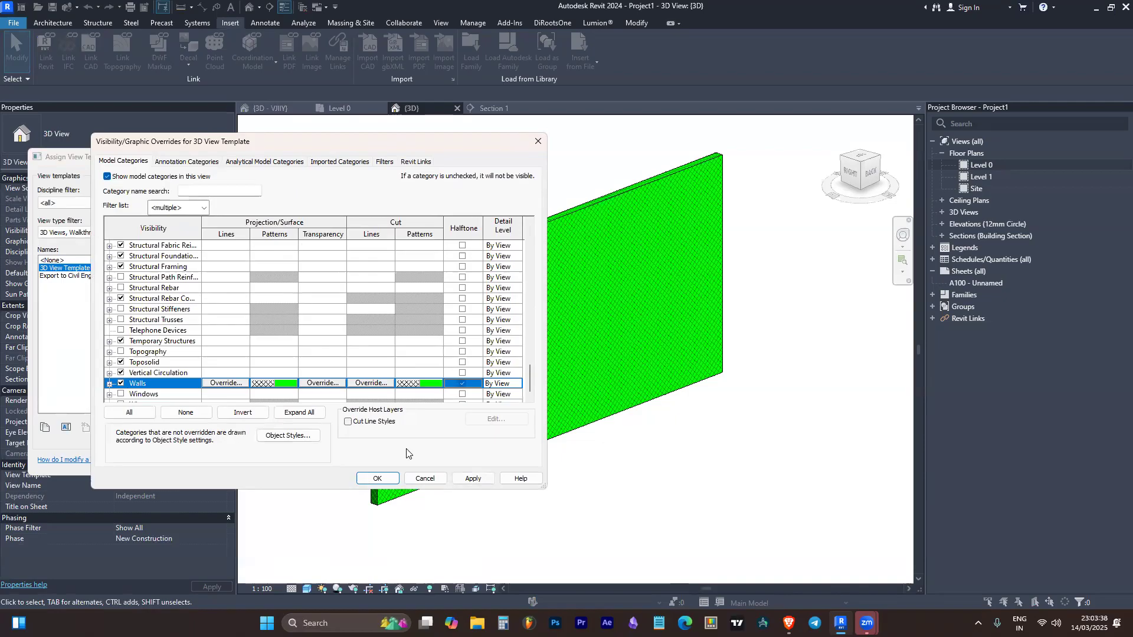
pyautogui.click(378, 480)
pyautogui.click(319, 462)
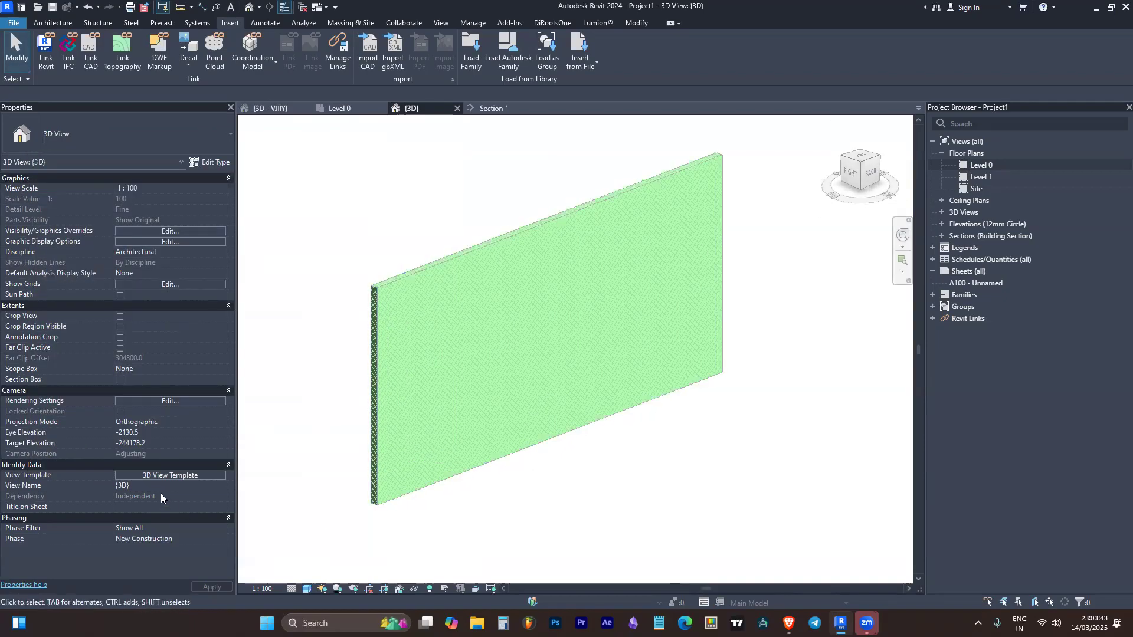
# Turn off halftone for the Walls category in the 3D View Template's model overrides
pyautogui.click(173, 474)
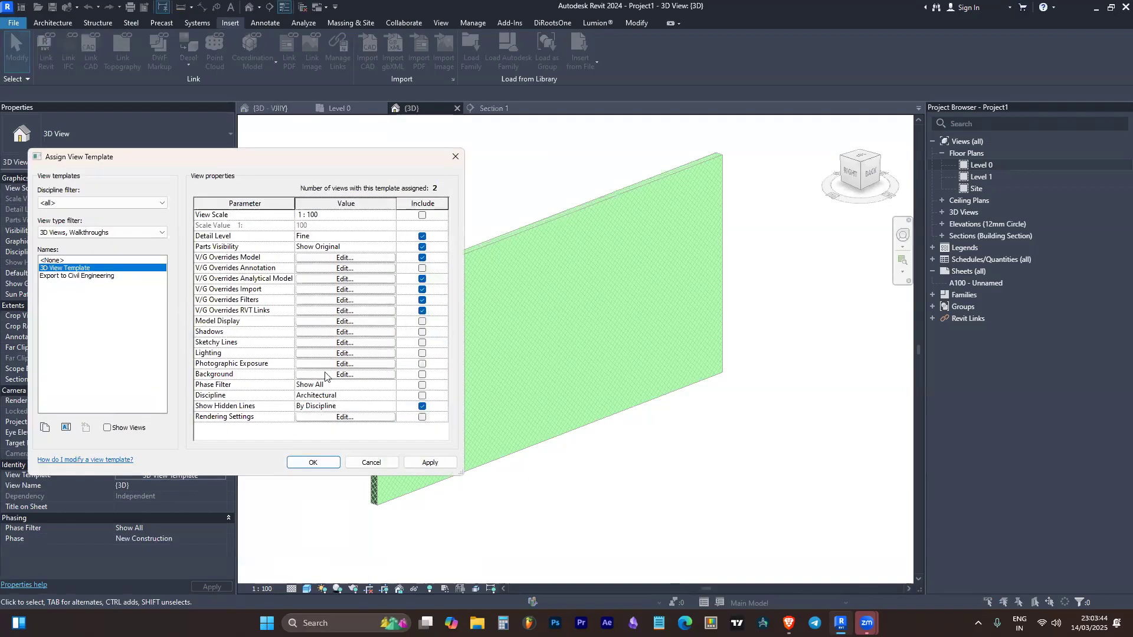
pyautogui.click(345, 257)
pyautogui.press('w')
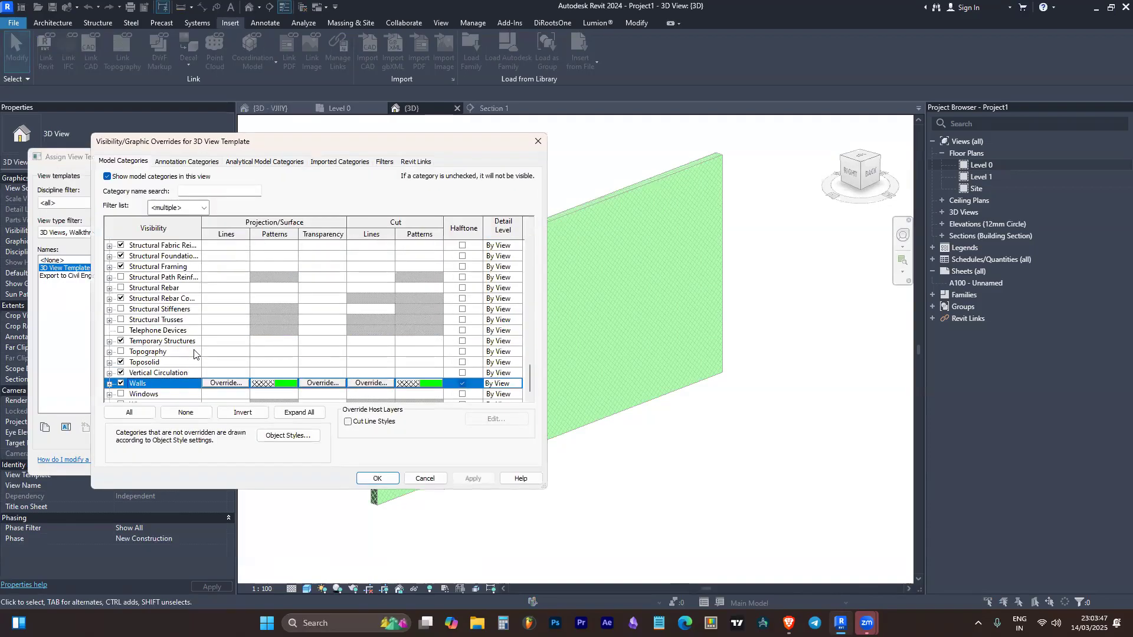
pyautogui.scroll(-1, 194, 351)
pyautogui.click(463, 372)
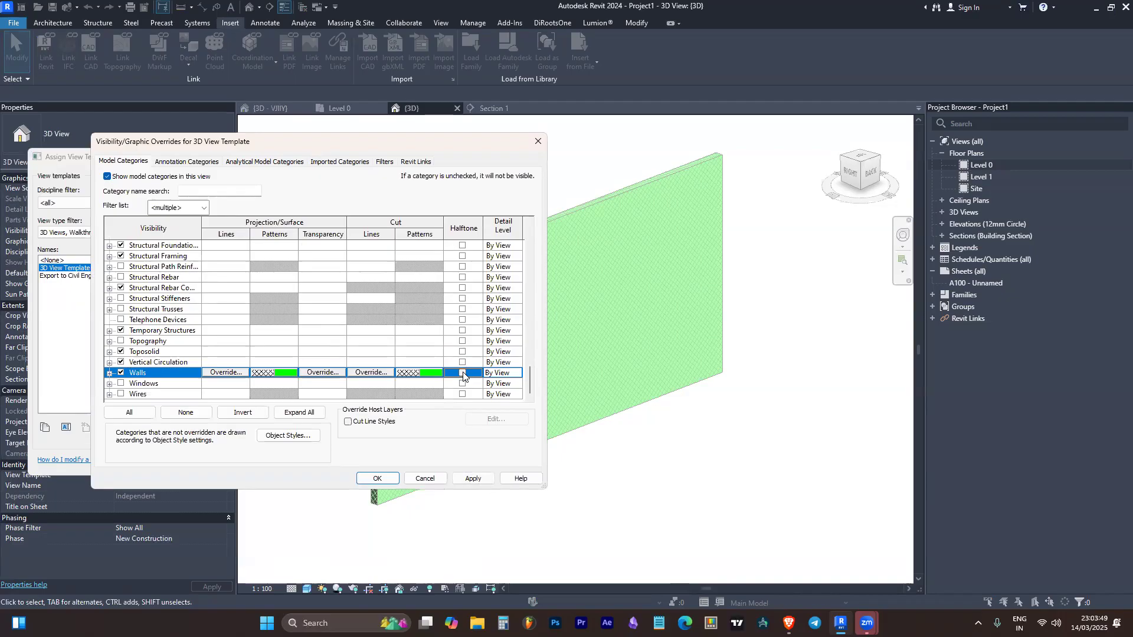
# Set the Walls detail level override to Fine and restore it to By View
pyautogui.click(517, 373)
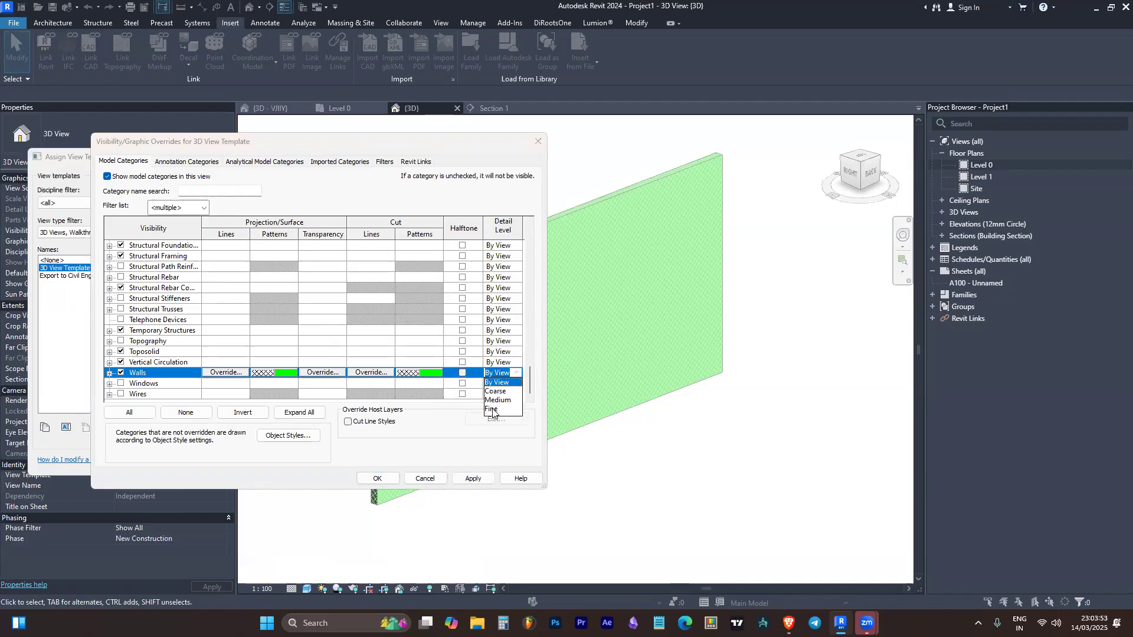
pyautogui.click(493, 410)
pyautogui.click(511, 384)
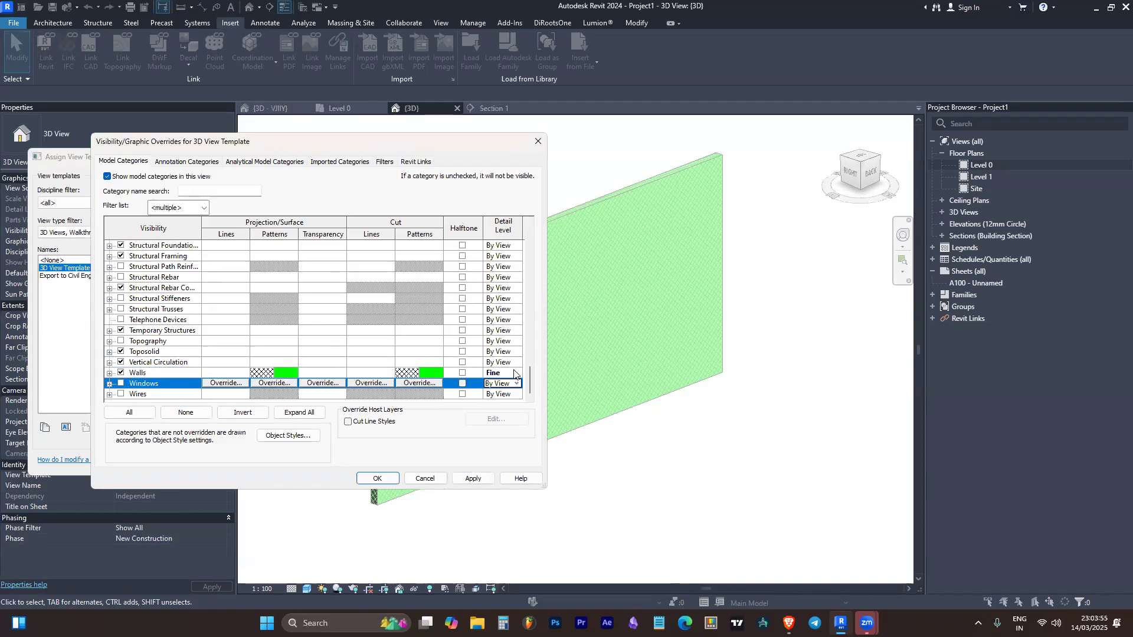
pyautogui.click(515, 373)
pyautogui.click(499, 383)
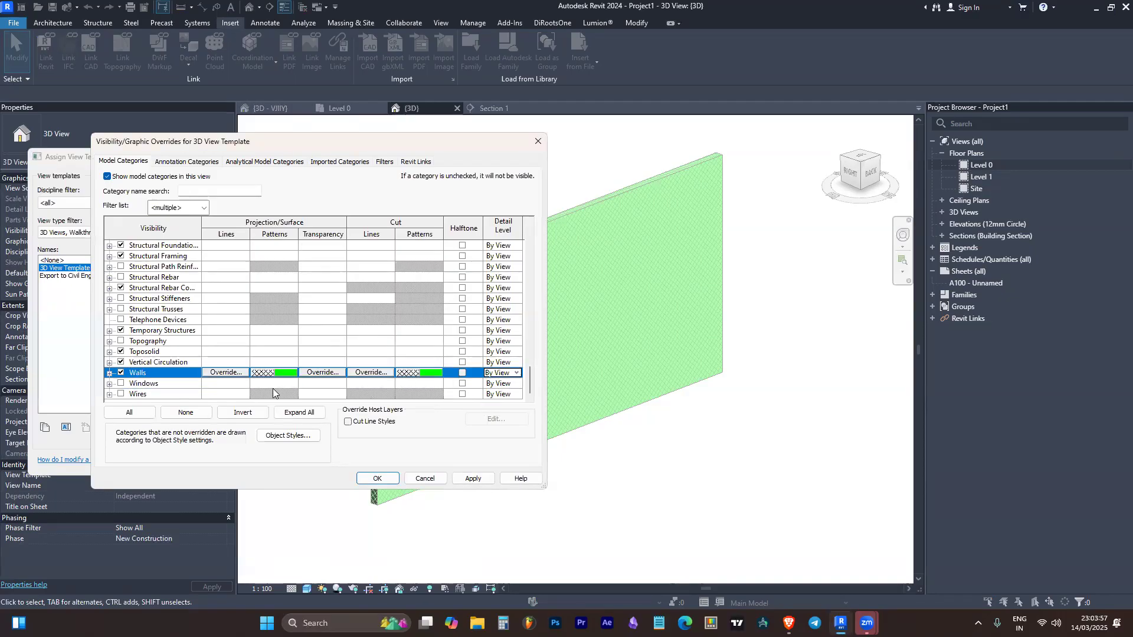
# Accept the model overrides, include V/G Overrides Annotation in the 3D View Template, and accept the template changes
pyautogui.click(367, 478)
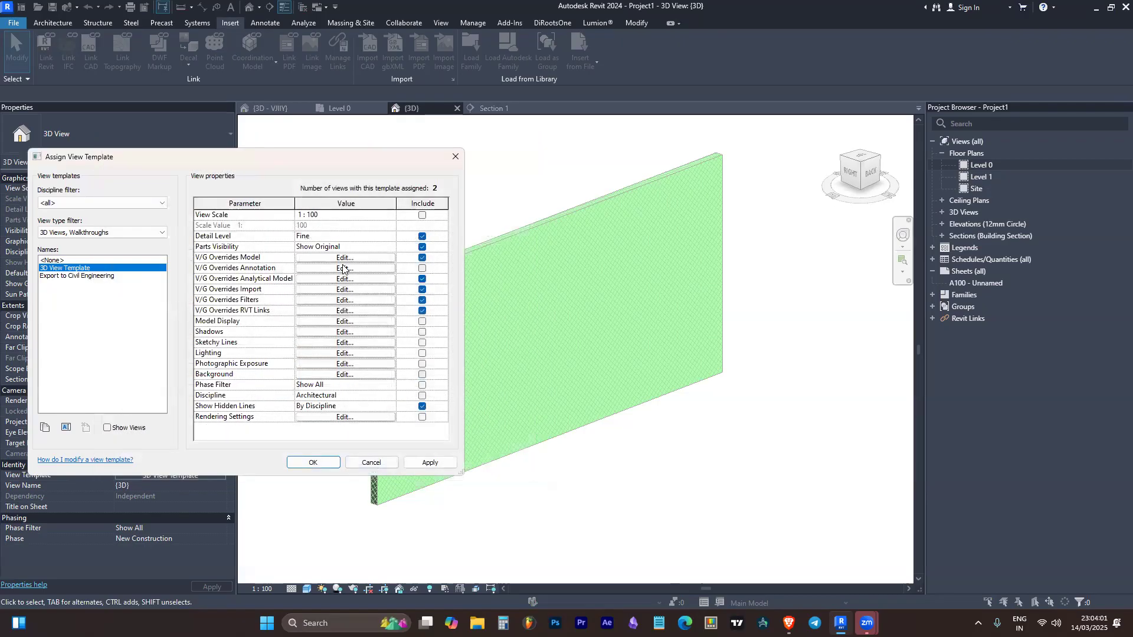
pyautogui.click(421, 268)
pyautogui.click(342, 269)
pyautogui.press('Escape')
pyautogui.click(308, 464)
# Examine the linked Threads_ARC_R00.rvt model, including its levels, trees and building, from several angles in the 3D view
pyautogui.scroll(-5, 439, 382)
pyautogui.scroll(5, 472, 377)
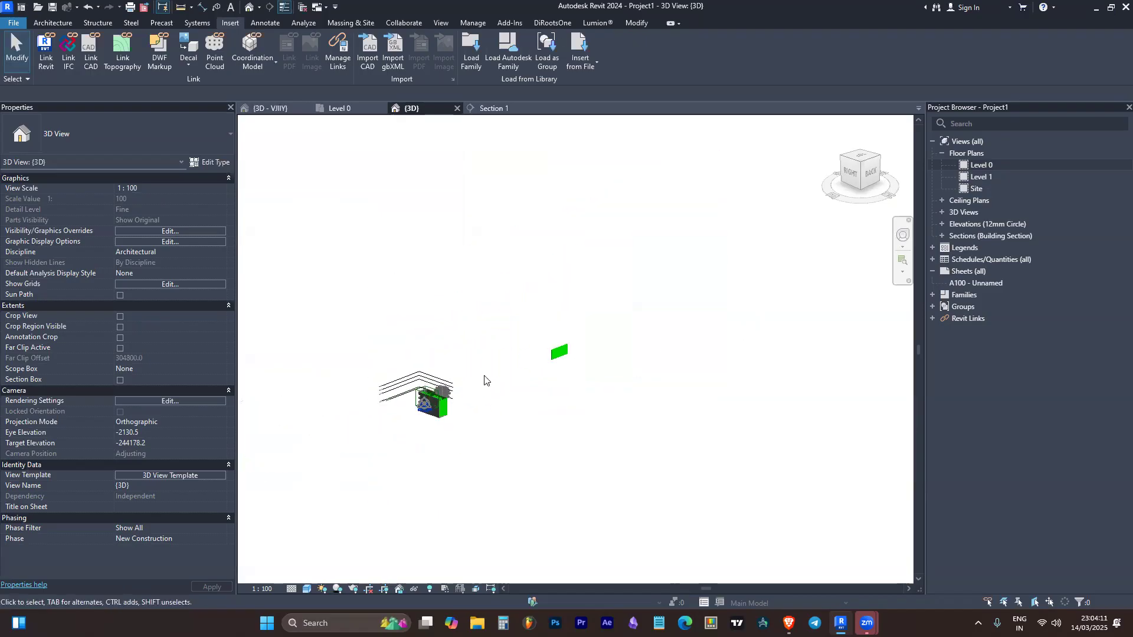
pyautogui.scroll(-2, 607, 314)
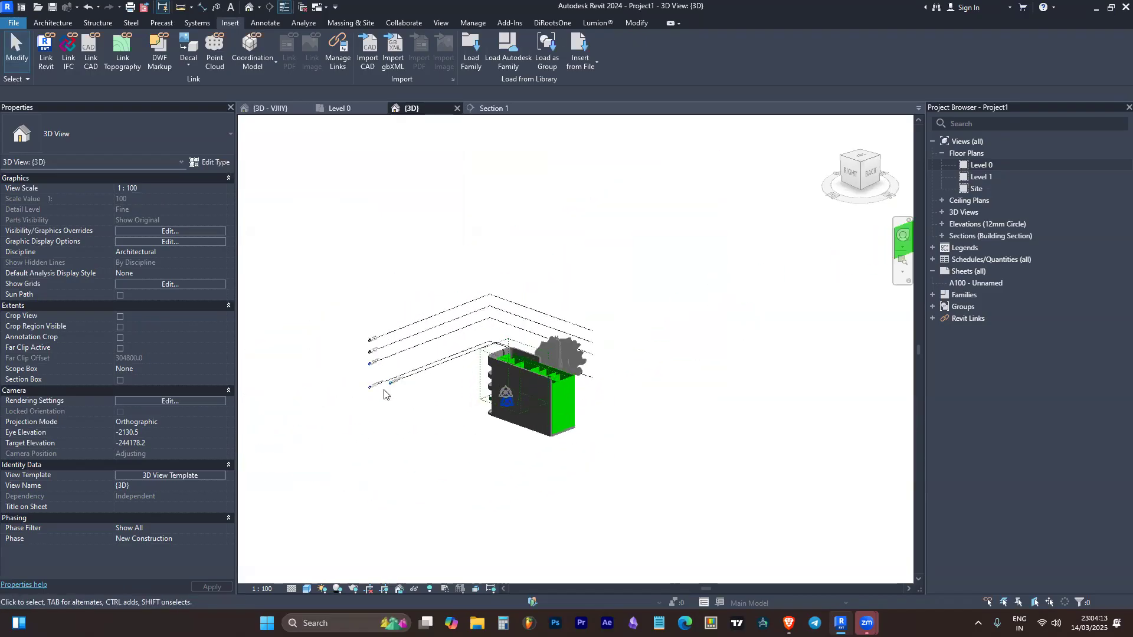
pyautogui.scroll(4, 348, 327)
pyautogui.scroll(-3, 349, 323)
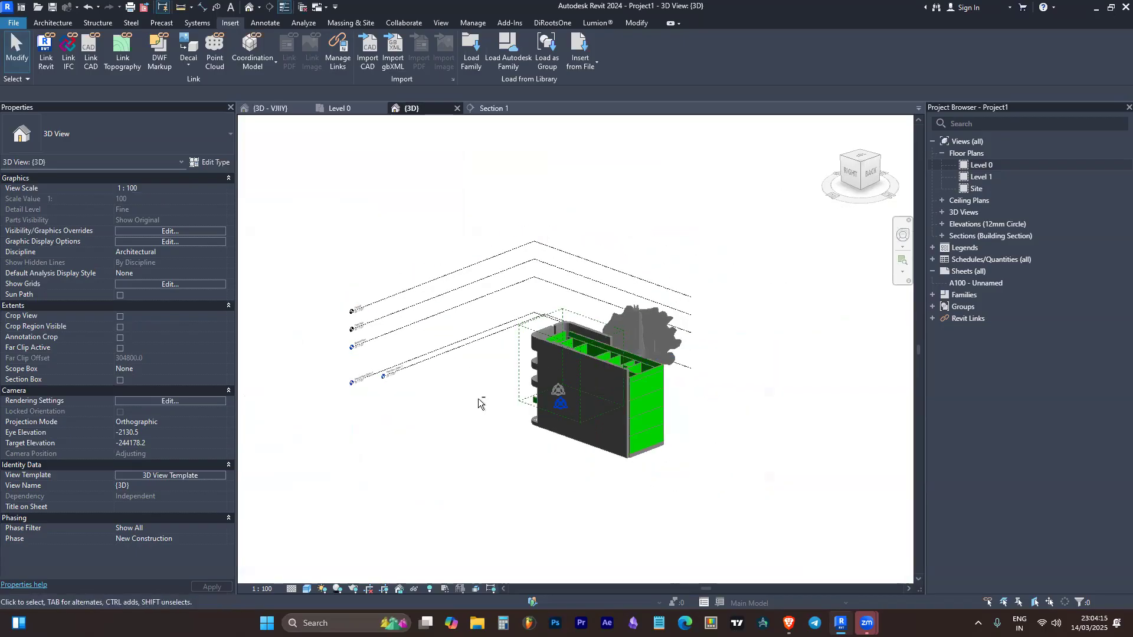
pyautogui.keyDown('shift'); pyautogui.moveTo(480, 402); pyautogui.dragTo(634, 384, button='middle'); pyautogui.keyUp('shift')
pyautogui.scroll(-3, 510, 357)
pyautogui.moveTo(511, 357); pyautogui.dragTo(895, 348, button='middle')
pyautogui.scroll(5, 716, 377)
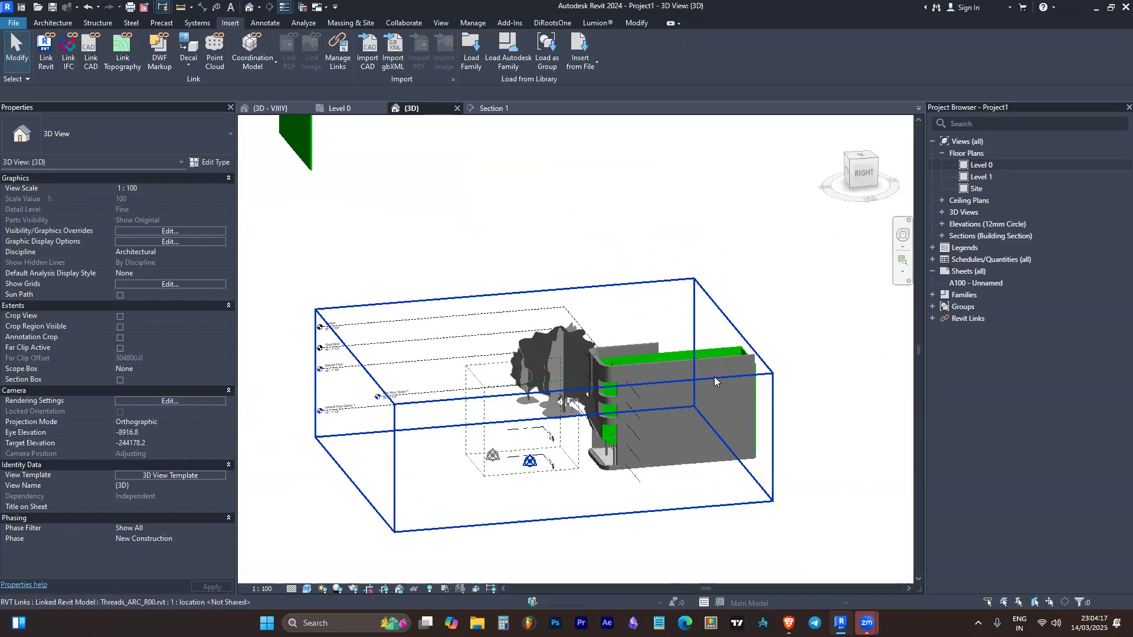
pyautogui.keyDown('shift'); pyautogui.moveTo(678, 386); pyautogui.dragTo(726, 398, button='middle'); pyautogui.keyUp('shift')
pyautogui.scroll(-3, 521, 383)
pyautogui.scroll(-3, 590, 381)
pyautogui.scroll(8, 776, 345)
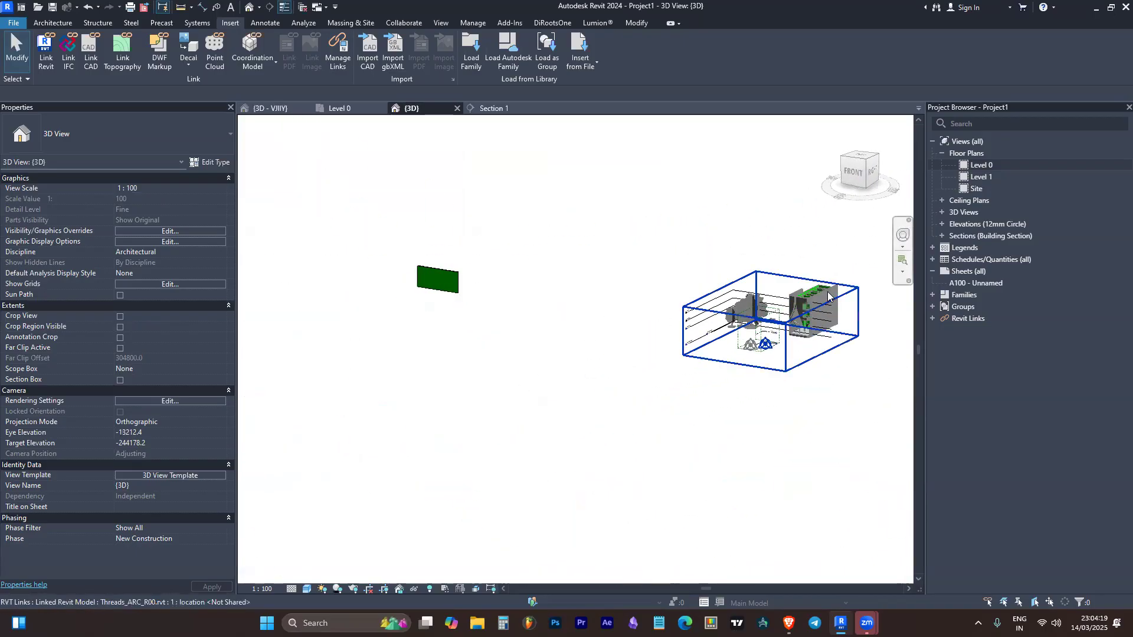
pyautogui.click(776, 345)
pyautogui.scroll(-4, 640, 333)
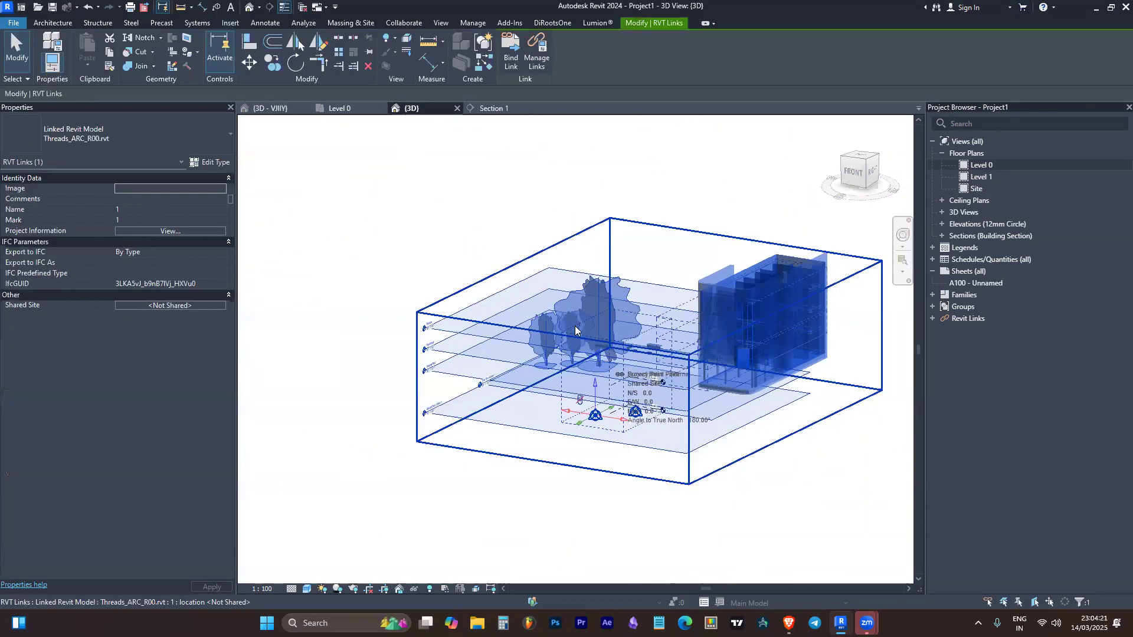
pyautogui.press('Escape')
pyautogui.scroll(2, 570, 334)
pyautogui.scroll(3, 483, 354)
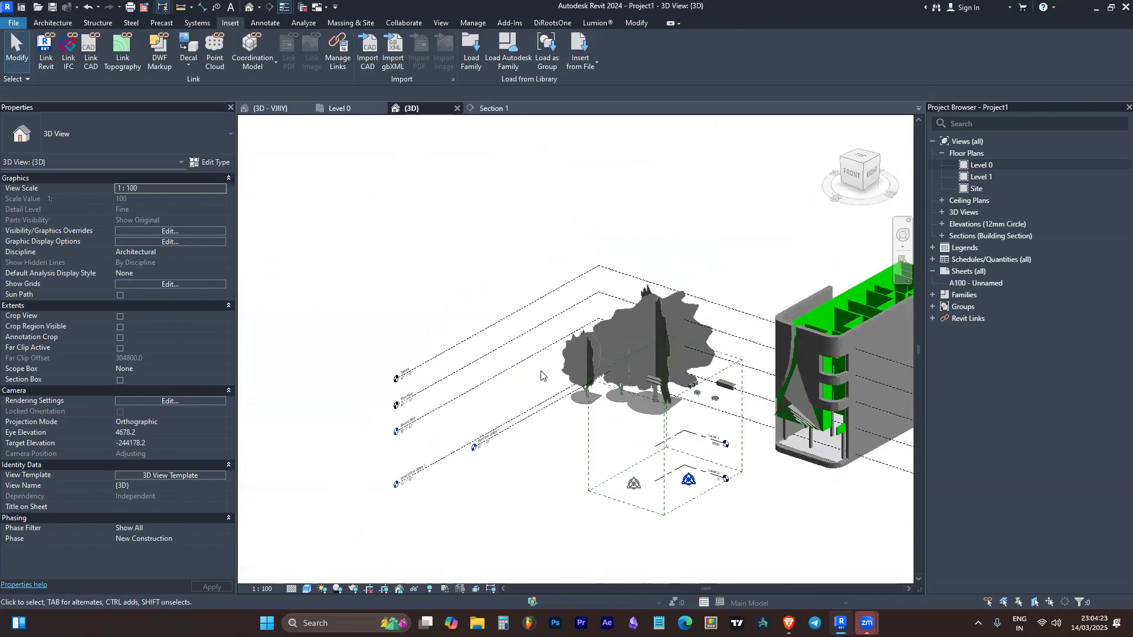
pyautogui.scroll(-2, 382, 371)
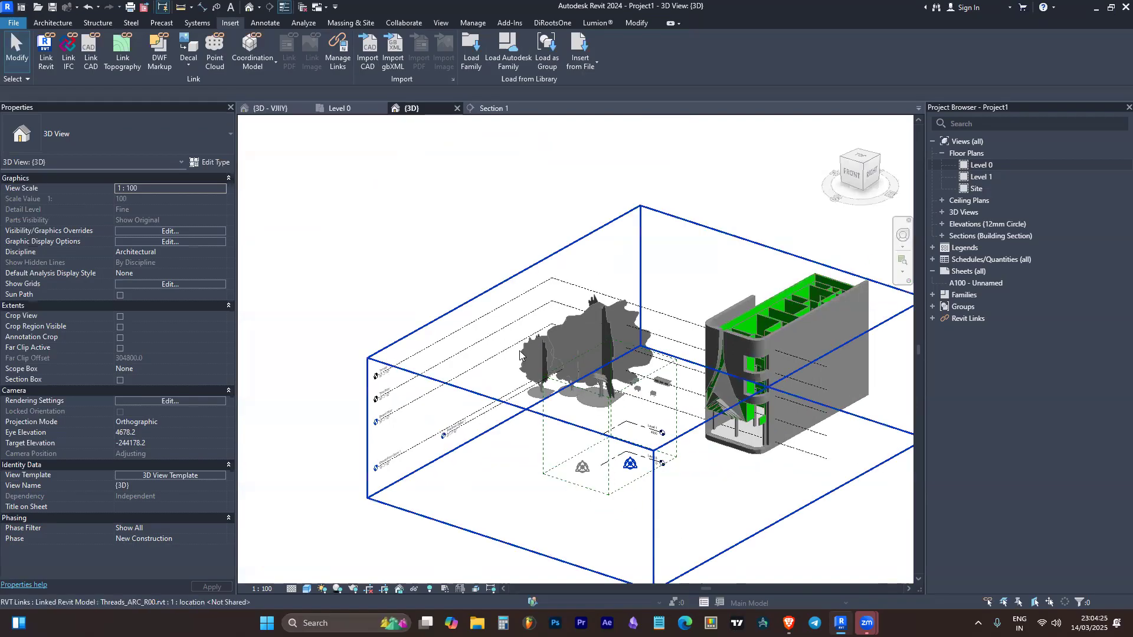
pyautogui.scroll(2, 755, 431)
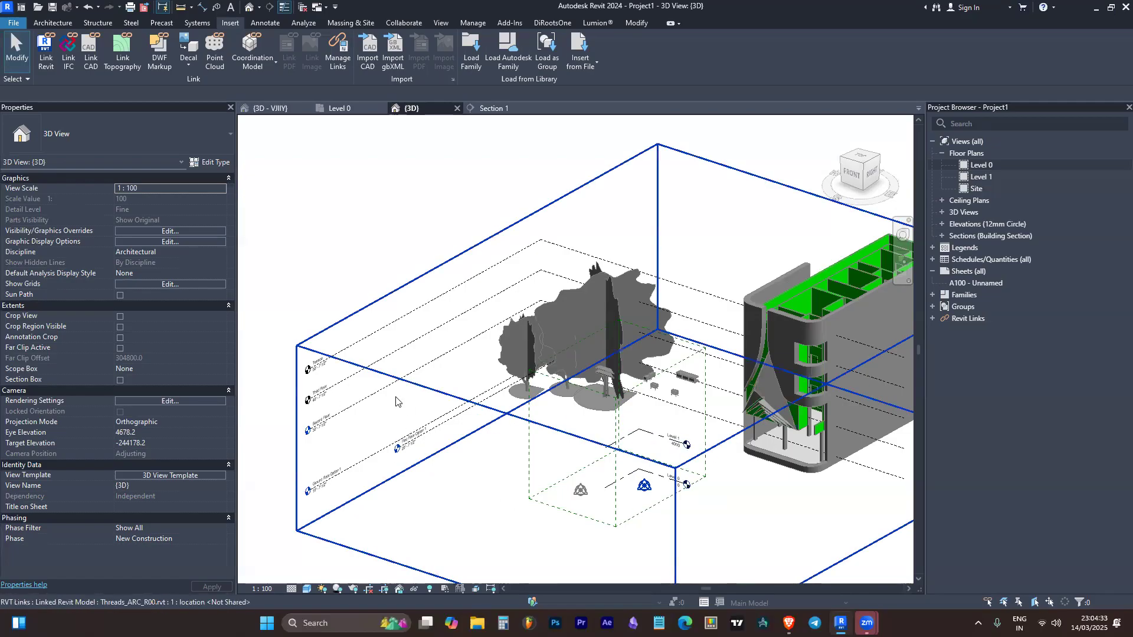
pyautogui.press('v')
pyautogui.press('g')
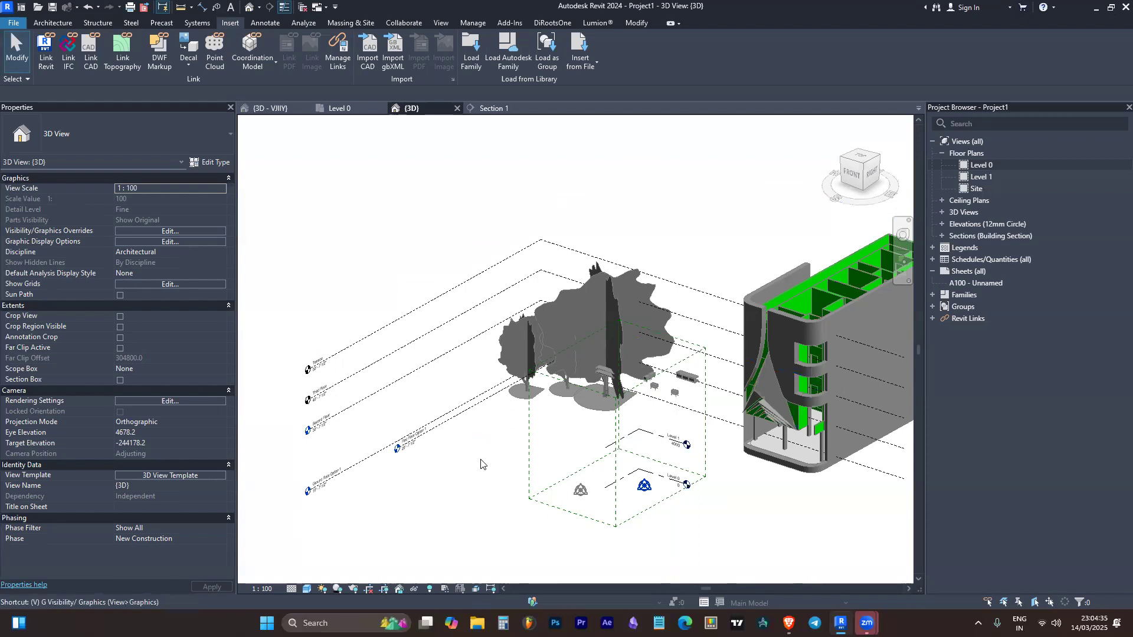
pyautogui.press('Escape')
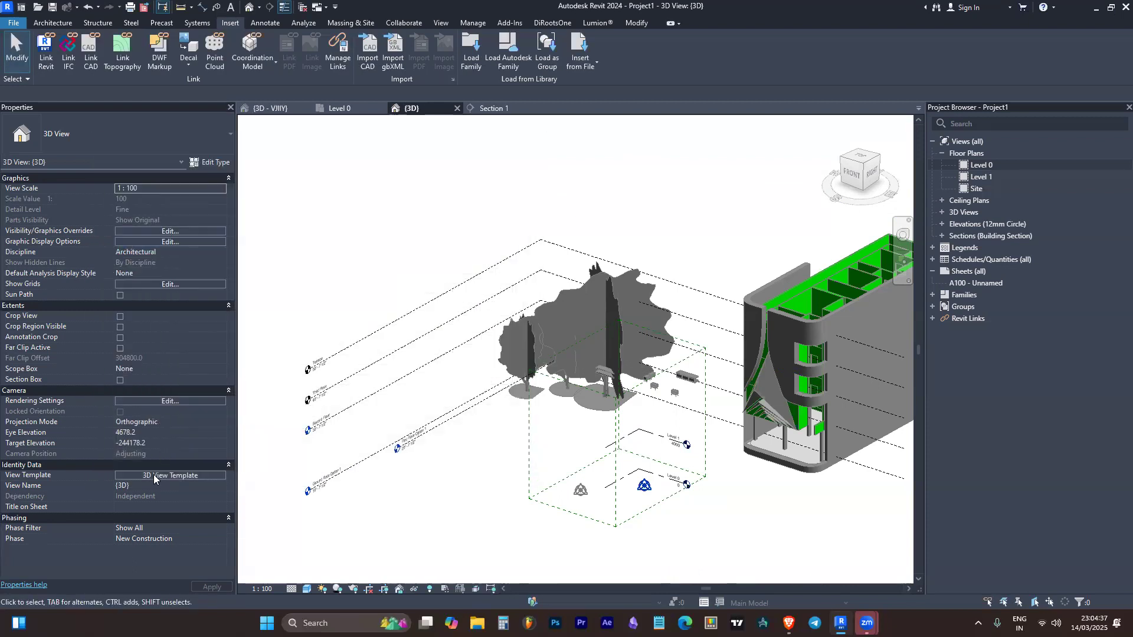
# Exclude V/G Overrides Annotation from the 3D View Template, accept the change and check the linked model in the 3D view
pyautogui.click(153, 475)
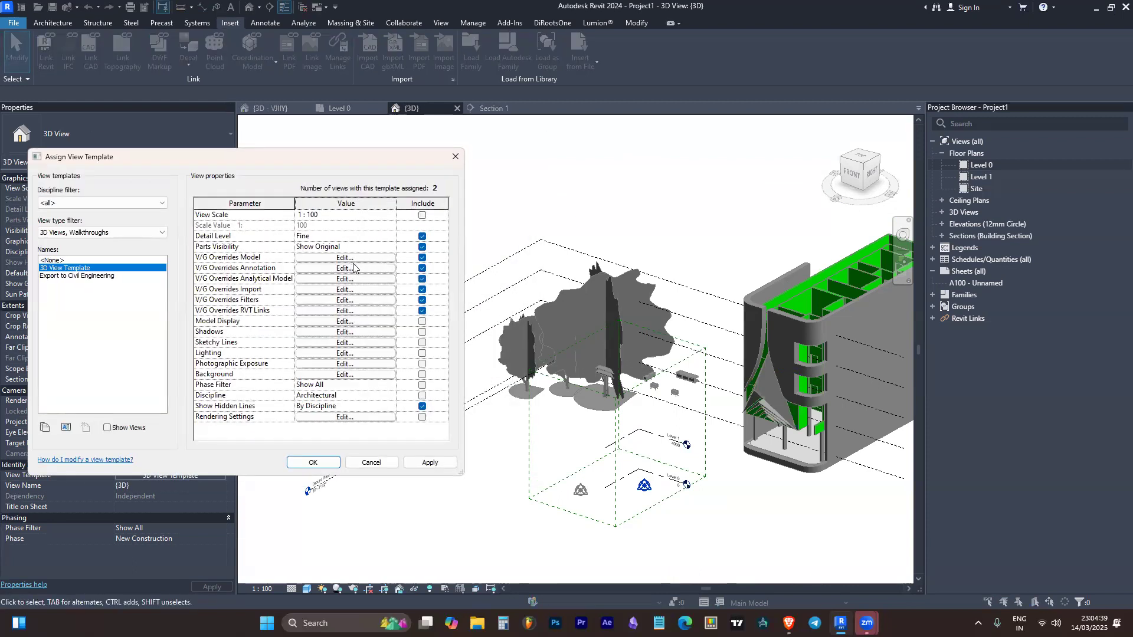
pyautogui.click(421, 268)
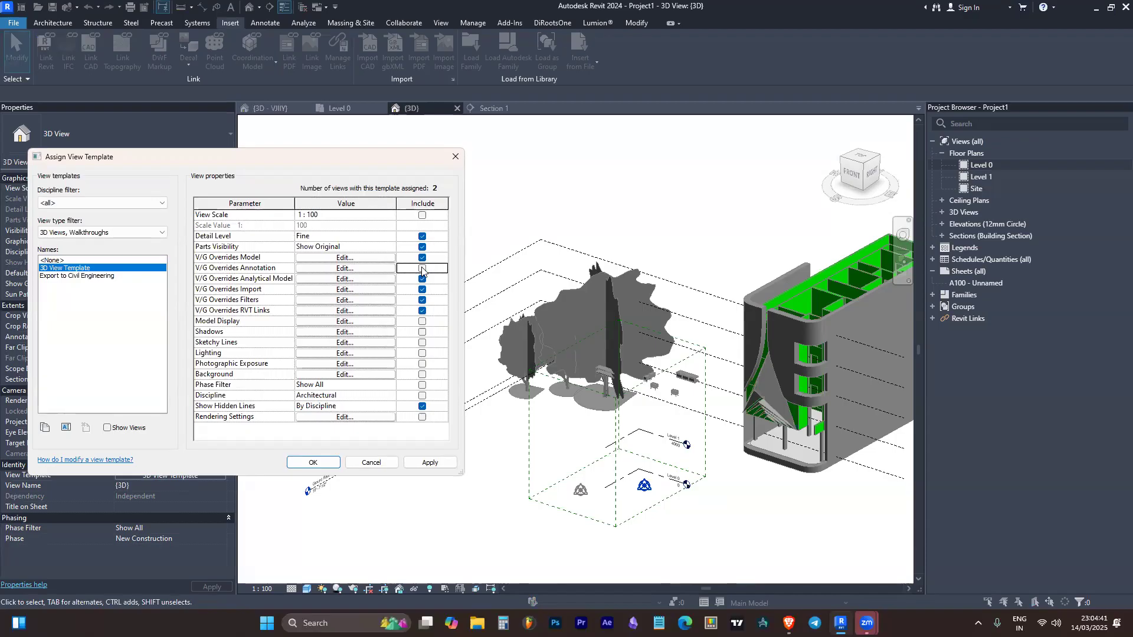
pyautogui.click(313, 462)
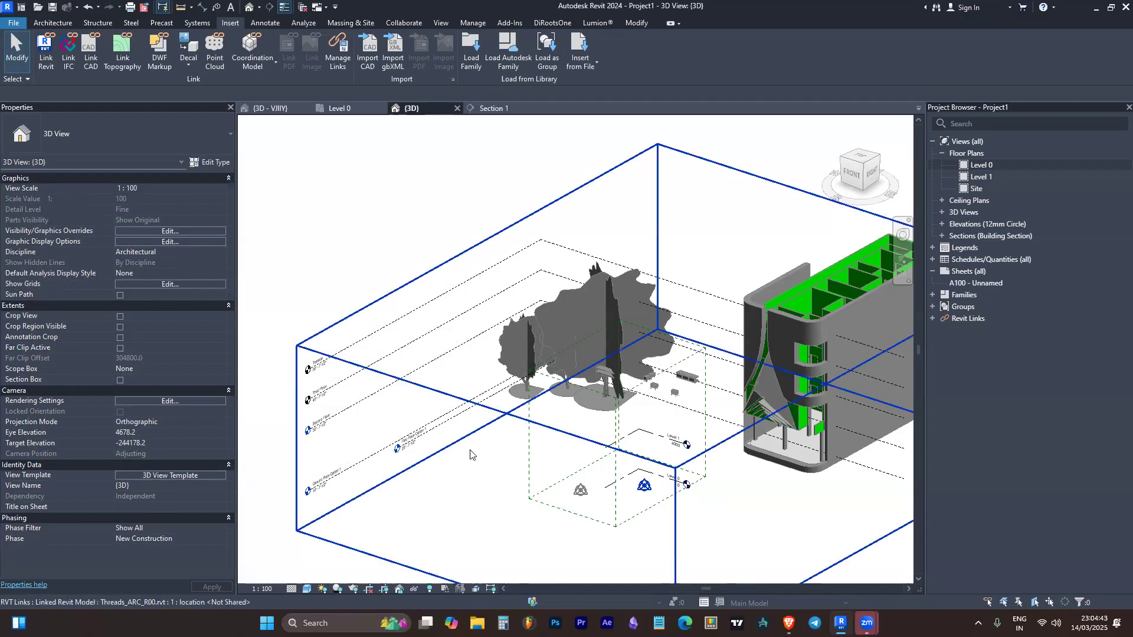
pyautogui.scroll(-10, 474, 349)
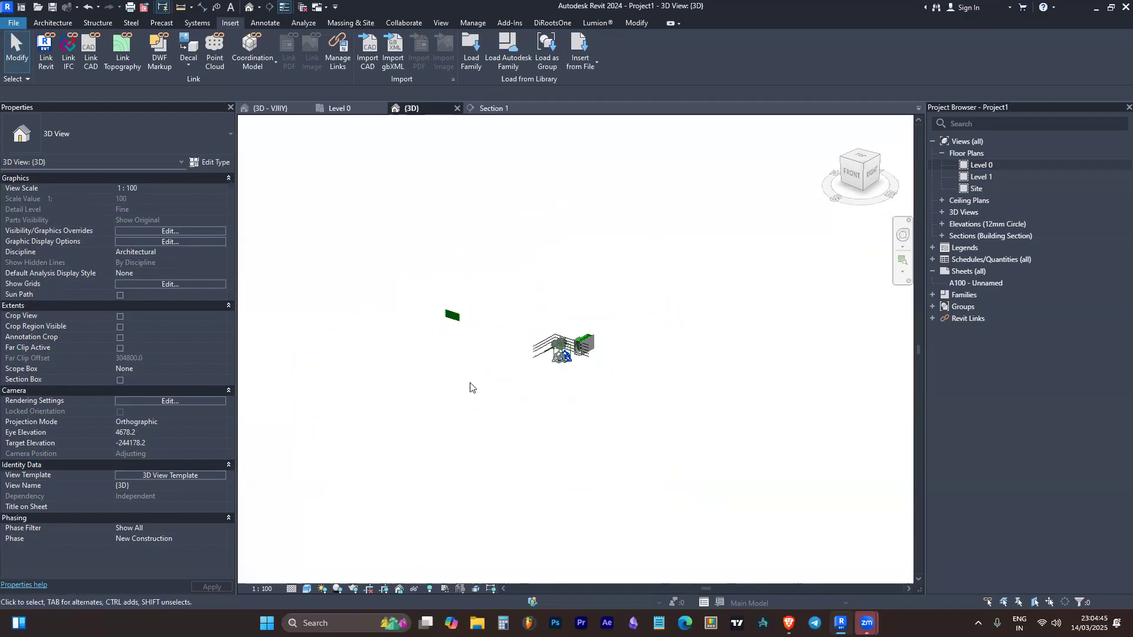
pyautogui.scroll(6, 537, 342)
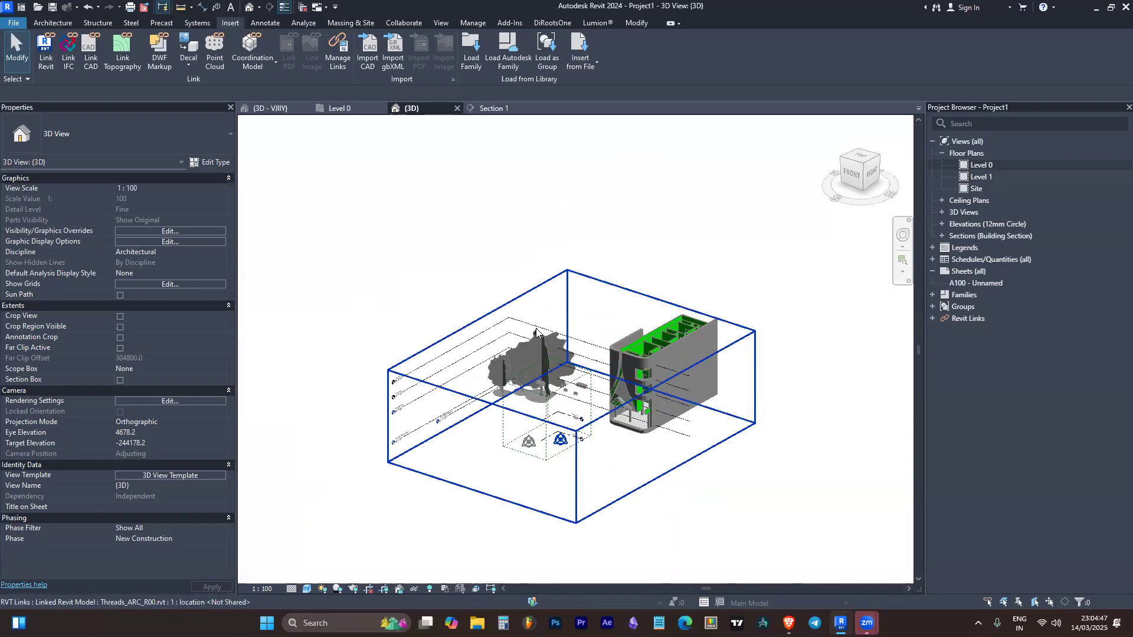
pyautogui.click(521, 337)
pyautogui.scroll(6, 456, 361)
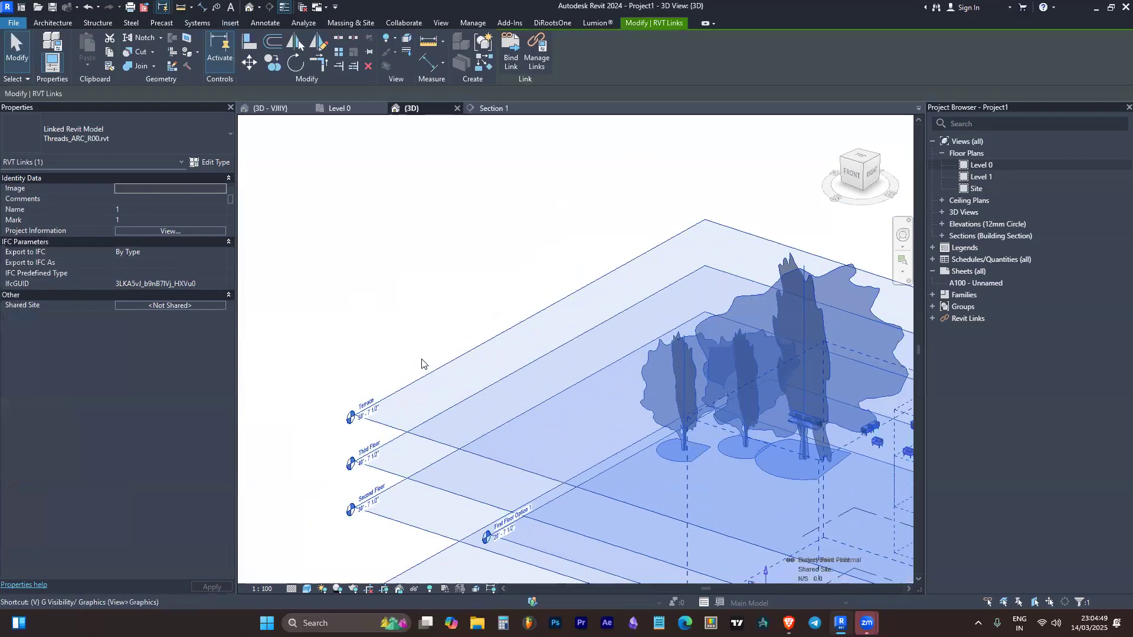
pyautogui.press('v')
pyautogui.press('v')
pyautogui.press('Escape')
pyautogui.press('Escape')
# Turn off showing annotation categories in the 3D View Template's V/G Overrides Annotation and accept the template changes
pyautogui.click(151, 475)
pyautogui.click(342, 269)
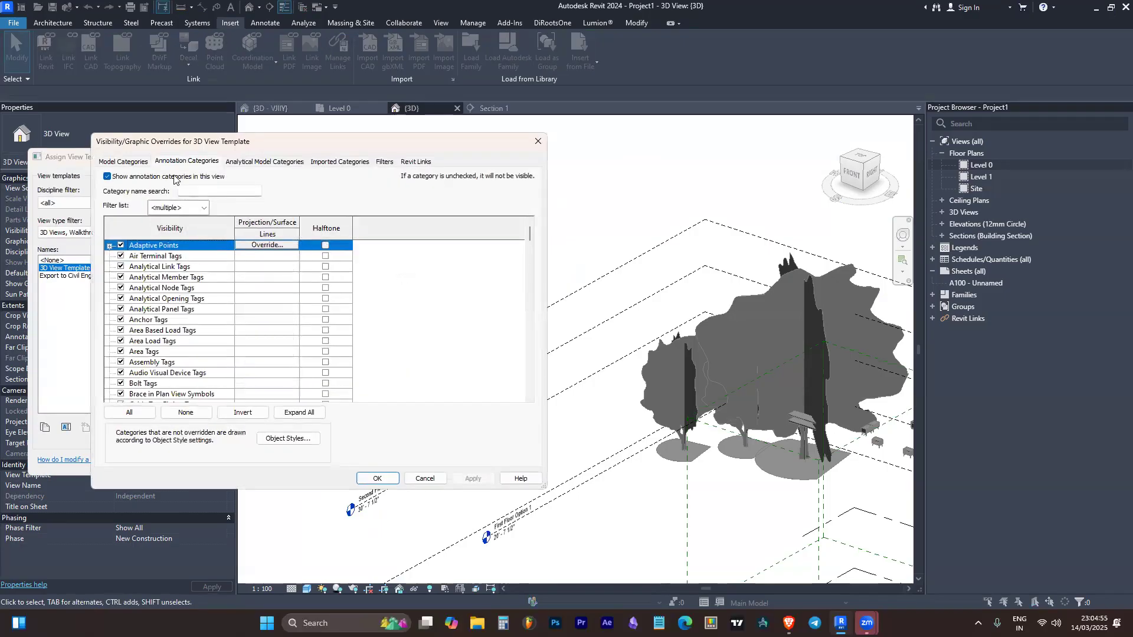
pyautogui.click(123, 162)
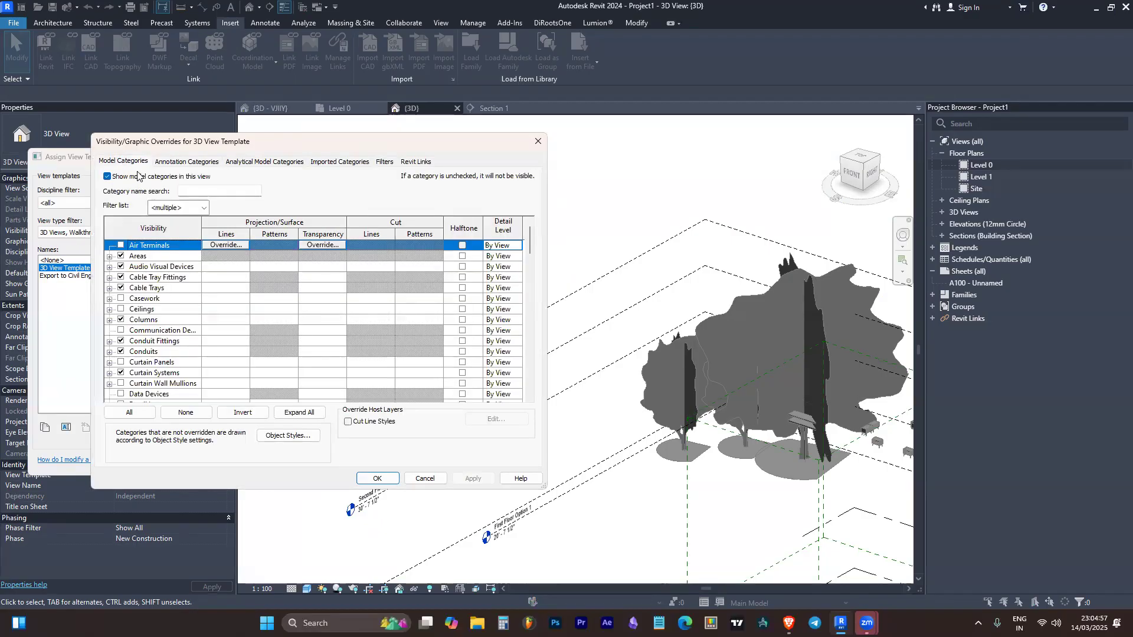
pyautogui.click(173, 163)
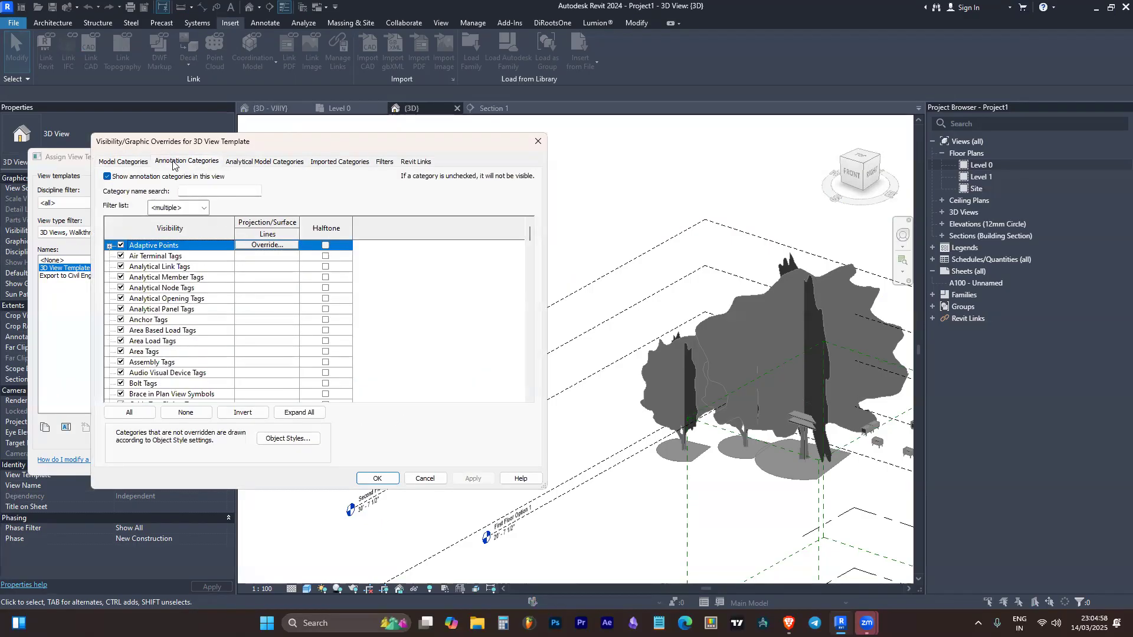
pyautogui.click(141, 162)
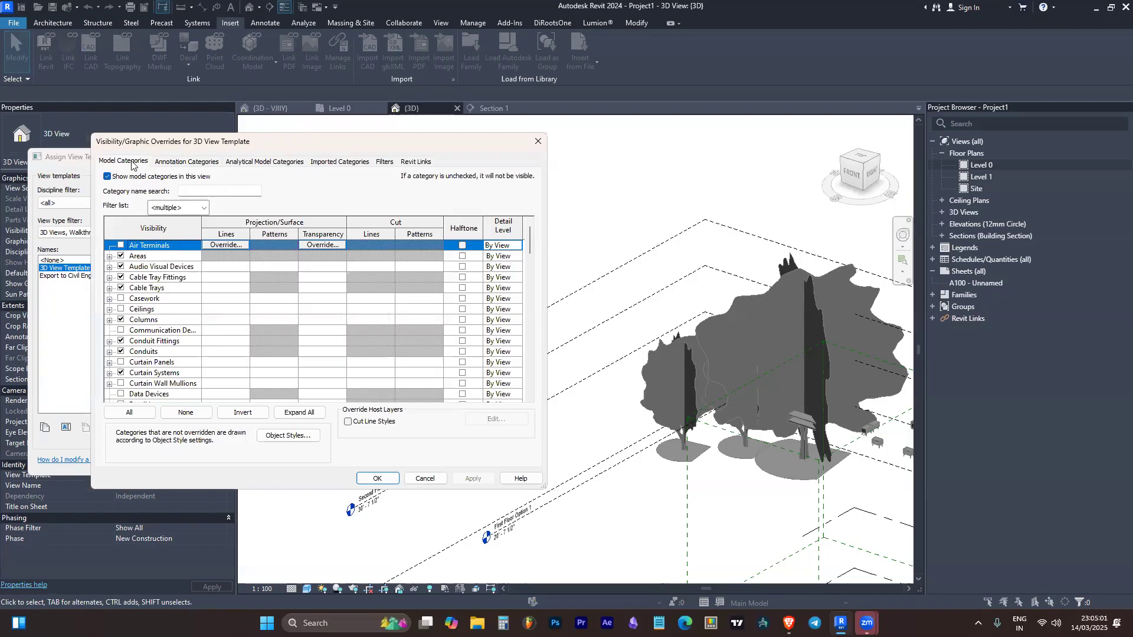
pyautogui.click(165, 162)
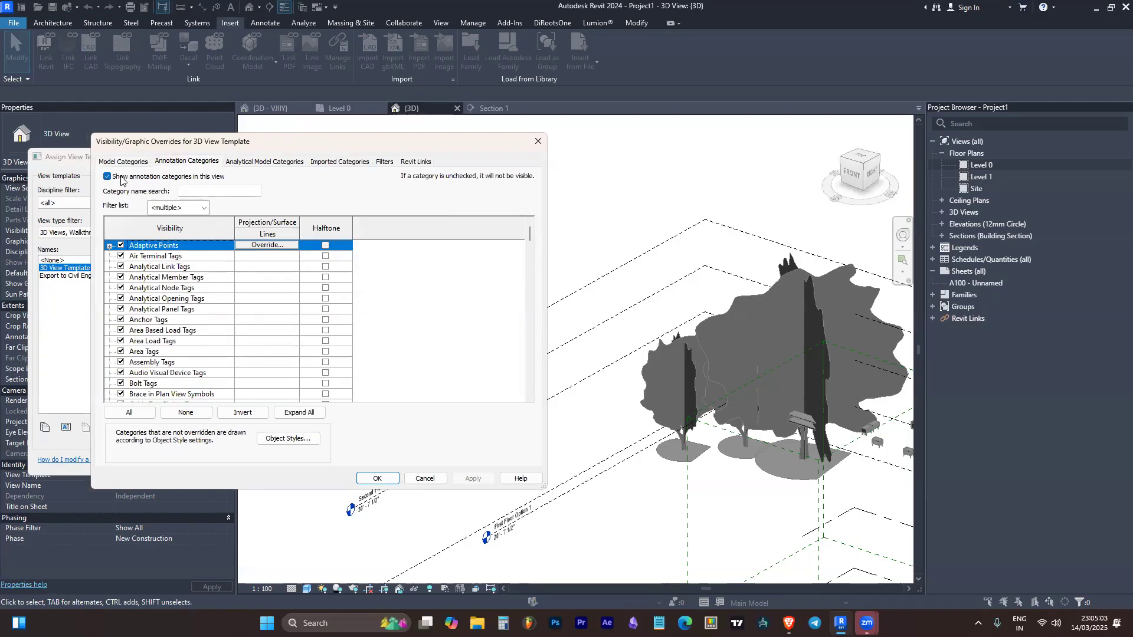
pyautogui.click(107, 177)
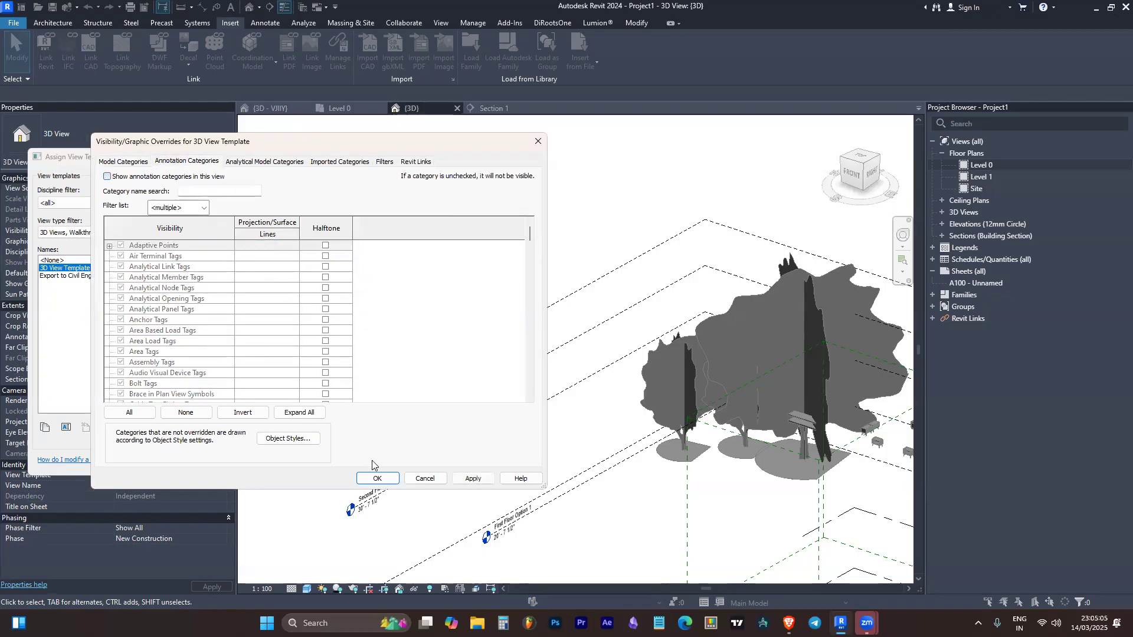
pyautogui.click(375, 478)
pyautogui.click(310, 457)
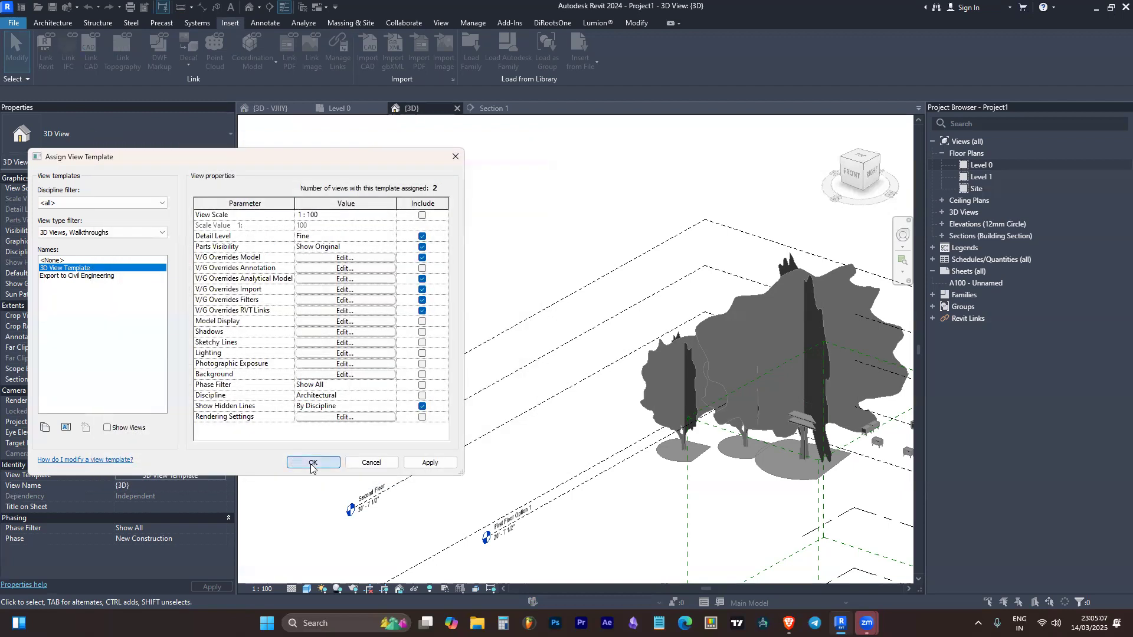
# Examine the linked Threads_ARC_R00.rvt model in the 3D view, checking its level lines, trees and building
pyautogui.scroll(-5, 708, 366)
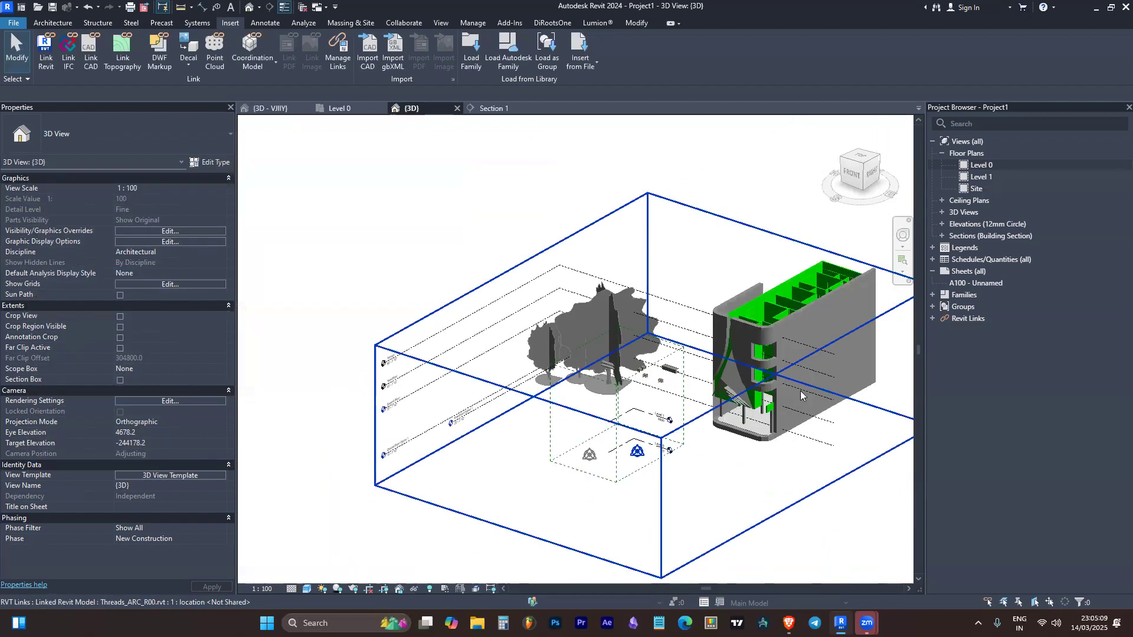
pyautogui.scroll(-1, 751, 379)
pyautogui.scroll(5, 743, 366)
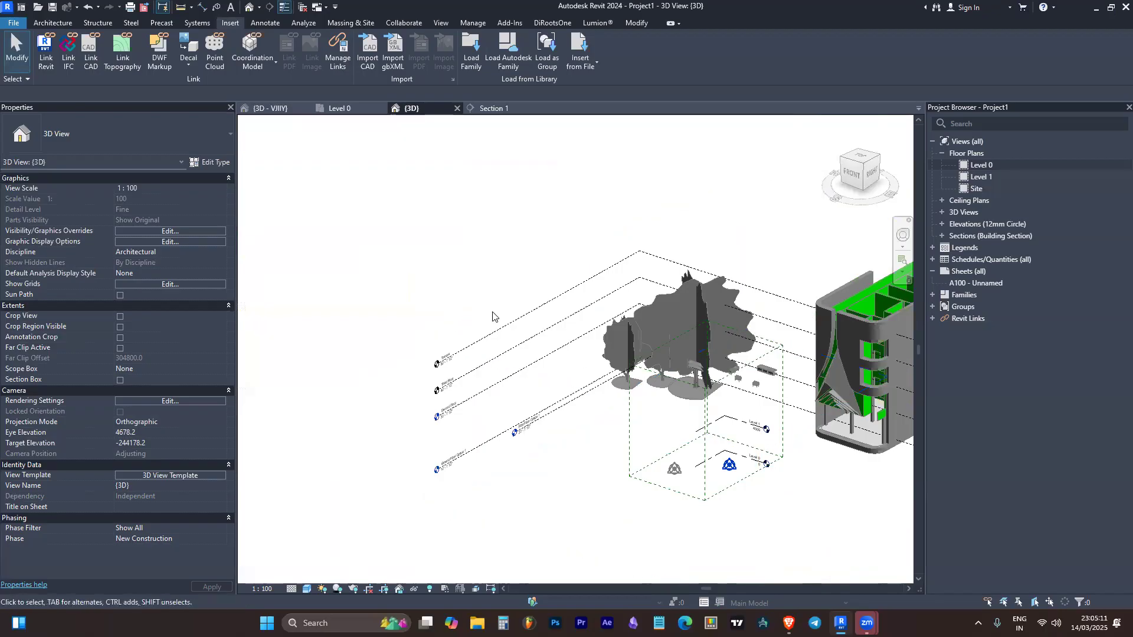
pyautogui.scroll(-2, 725, 323)
pyautogui.click(725, 323)
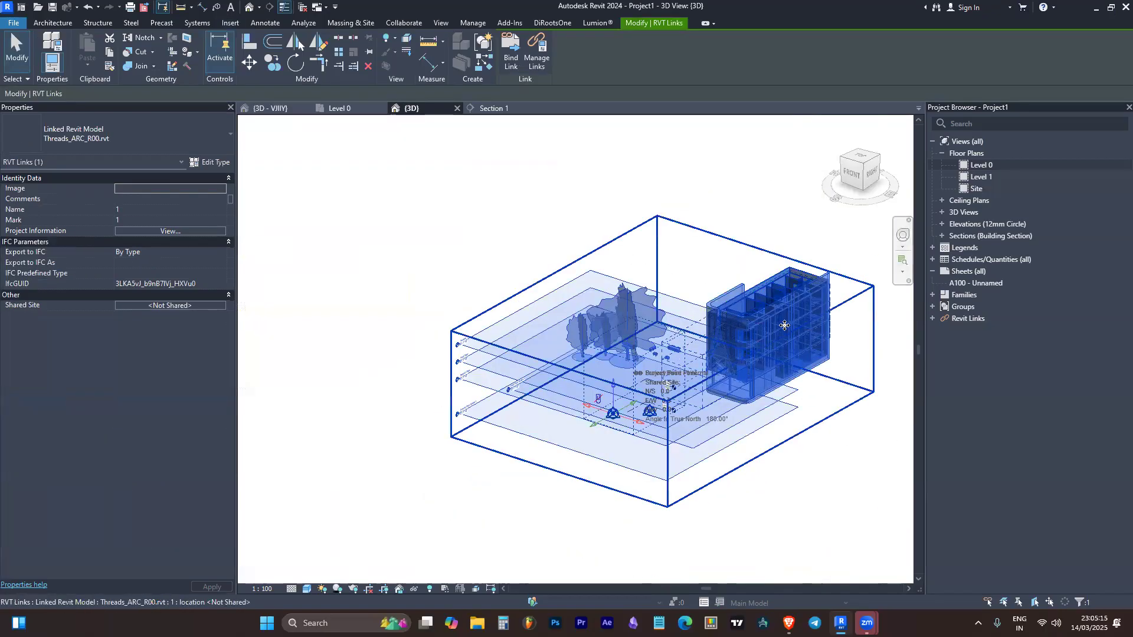
pyautogui.click(482, 260)
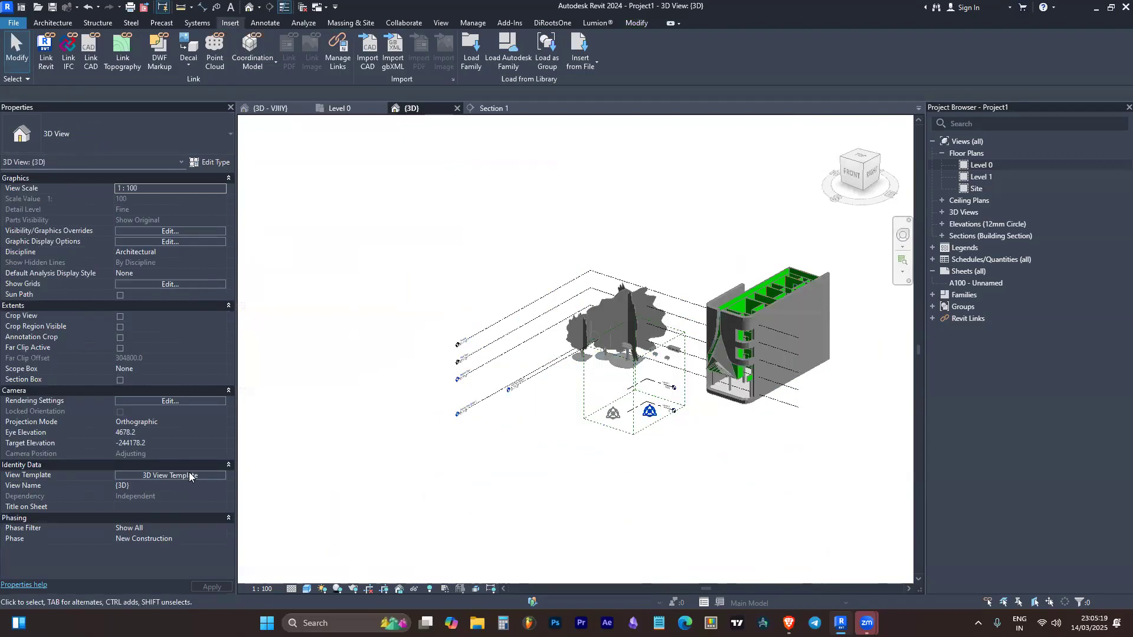
# Open the 3D View Template's V/G Overrides RVT Links and compare its model, annotation and Revit link settings
pyautogui.click(133, 475)
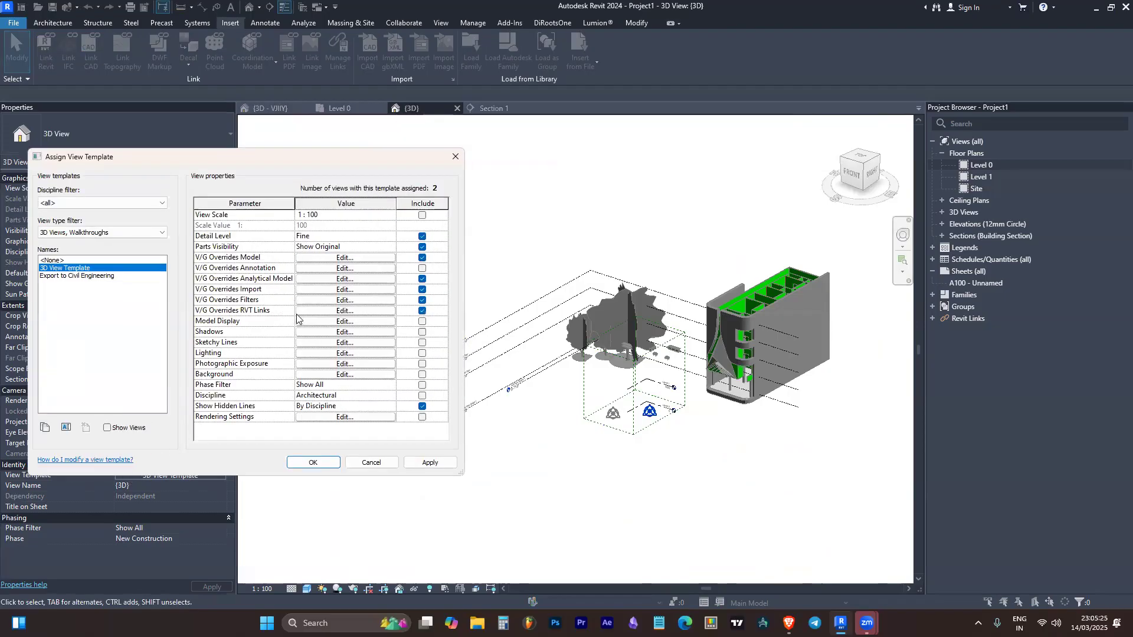
pyautogui.click(301, 314)
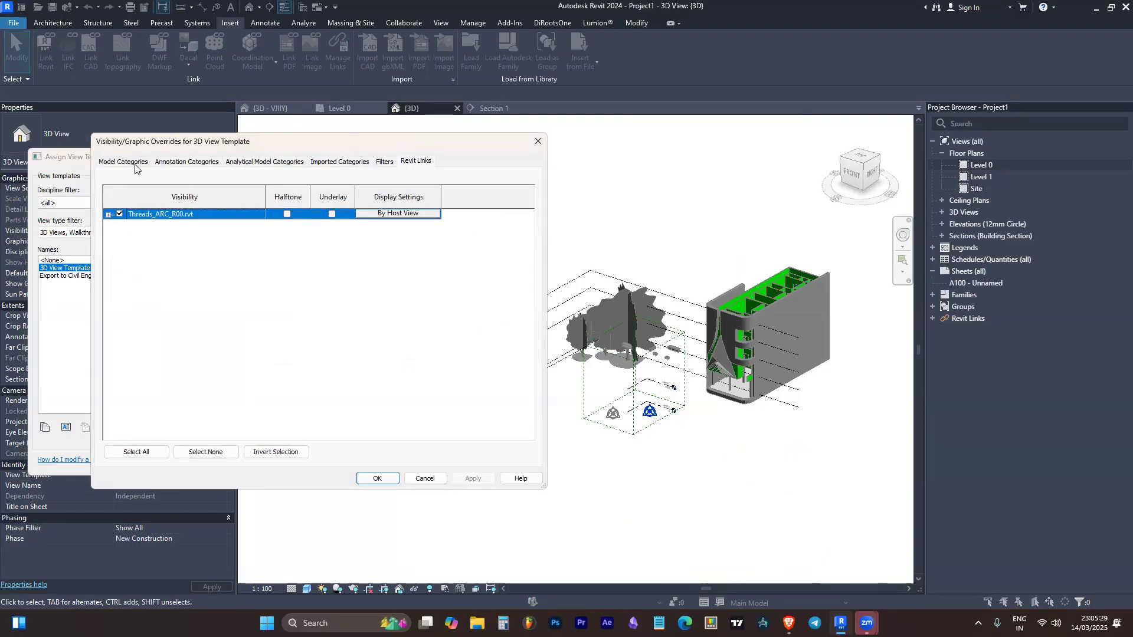
pyautogui.click(175, 163)
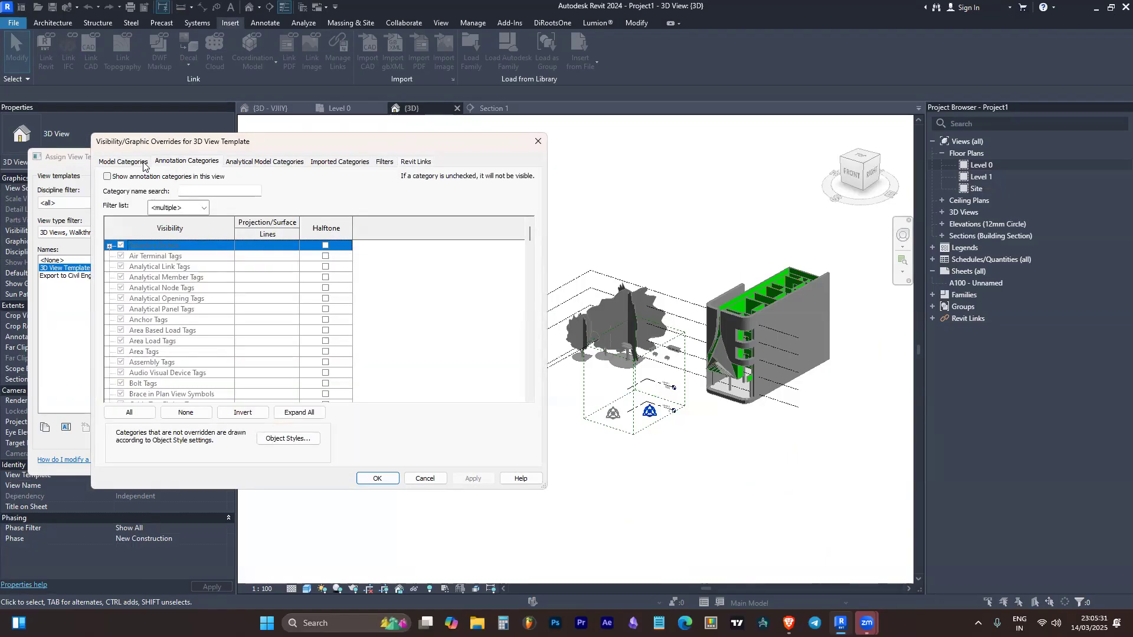
pyautogui.click(125, 164)
pyautogui.click(156, 168)
pyautogui.click(128, 167)
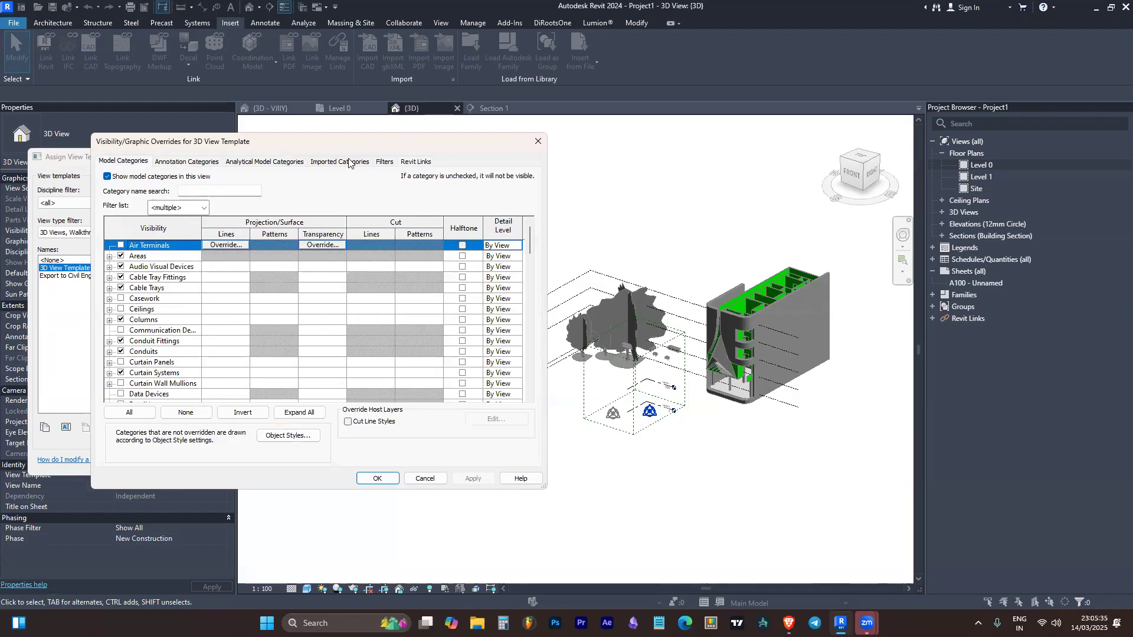
pyautogui.click(417, 163)
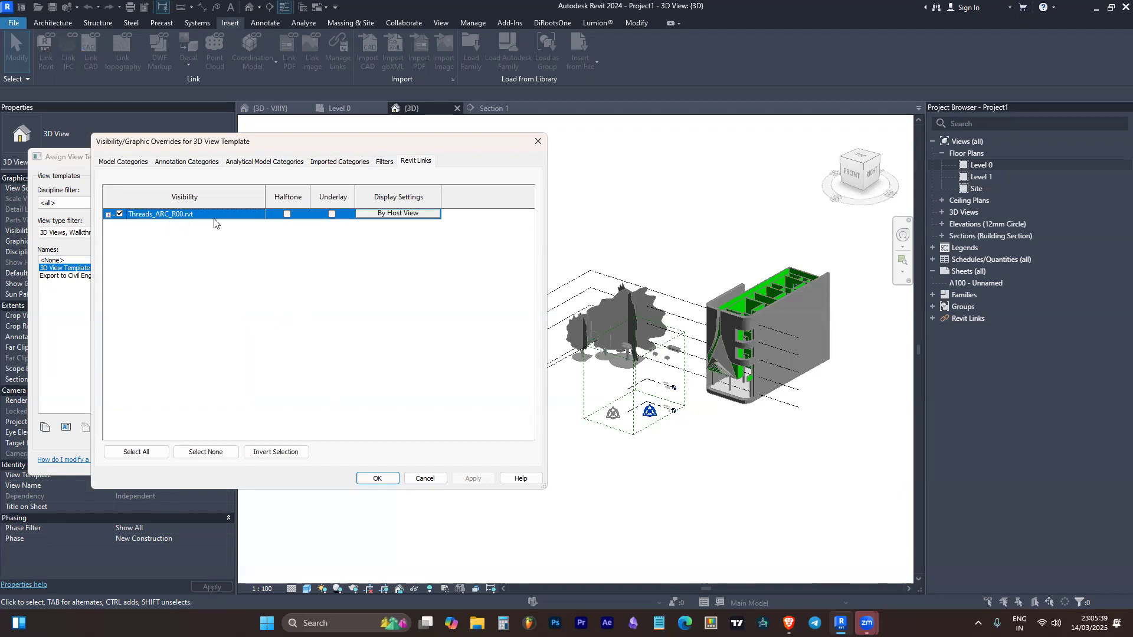
# Set the Threads_ARC_R00.rvt link display to Custom, with custom annotation categories not shown in the view
pyautogui.click(396, 214)
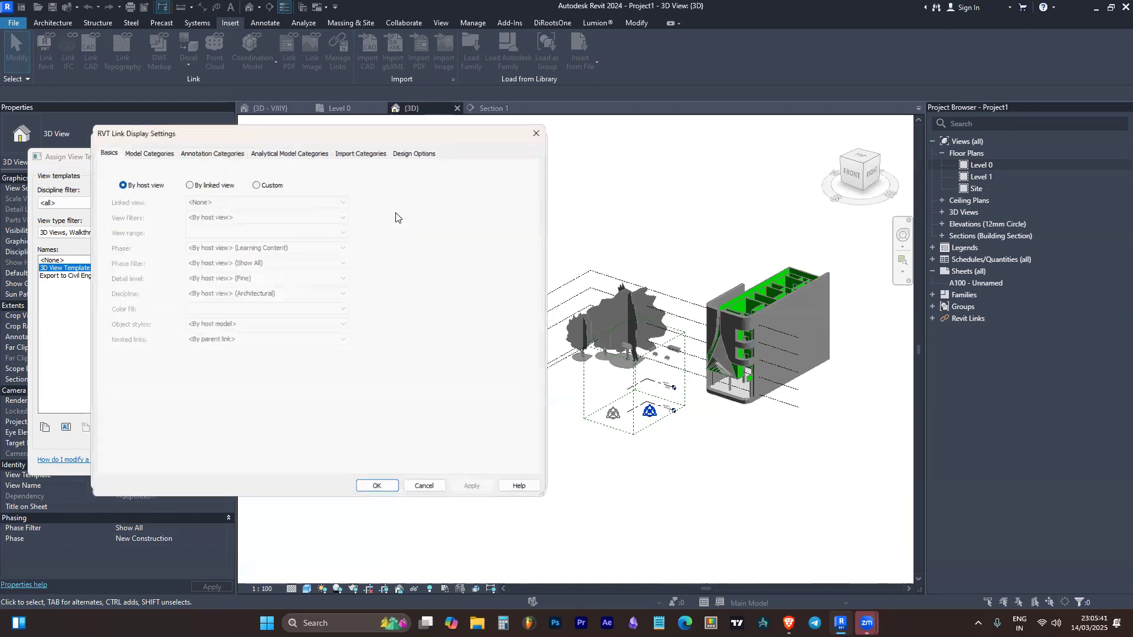
pyautogui.click(259, 187)
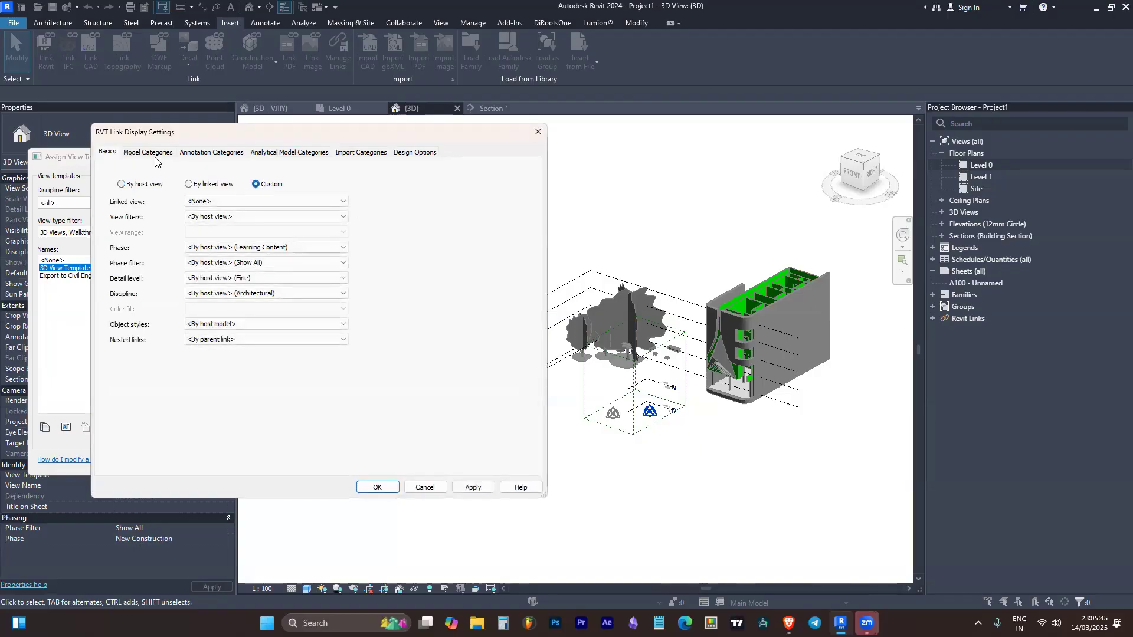
pyautogui.click(157, 155)
pyautogui.click(201, 153)
pyautogui.click(245, 171)
pyautogui.click(238, 188)
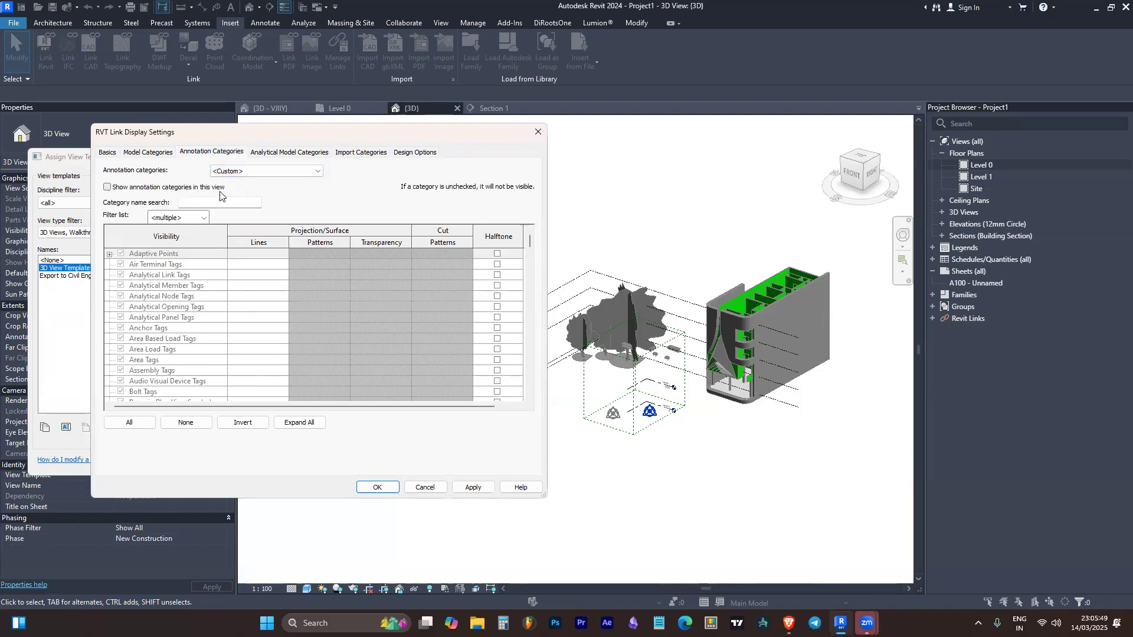
pyautogui.click(153, 189)
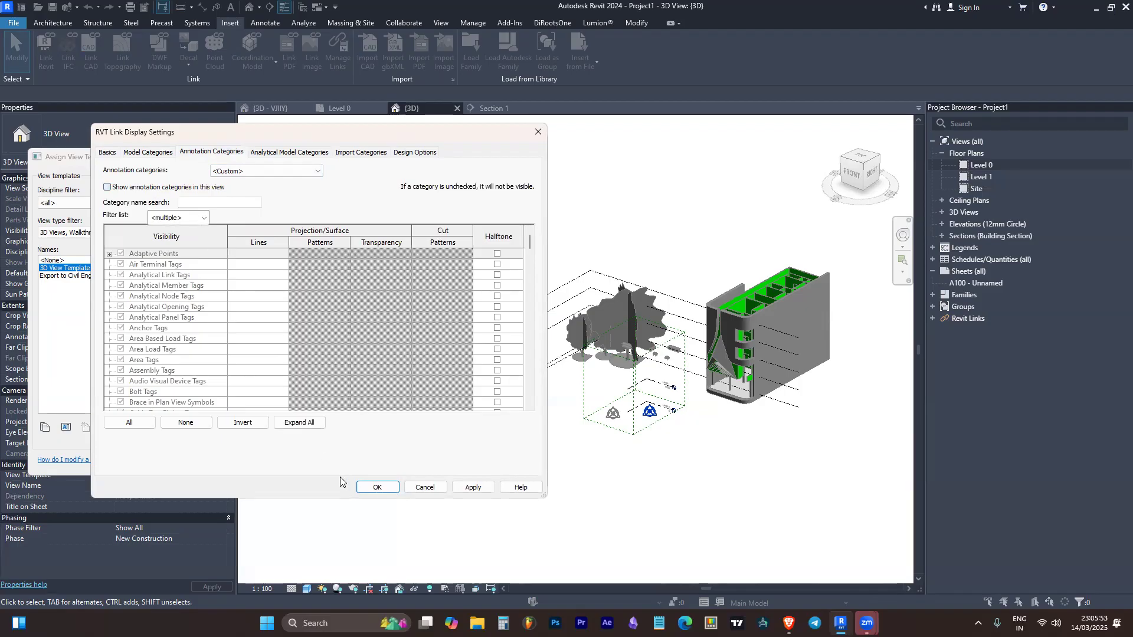
pyautogui.click(368, 487)
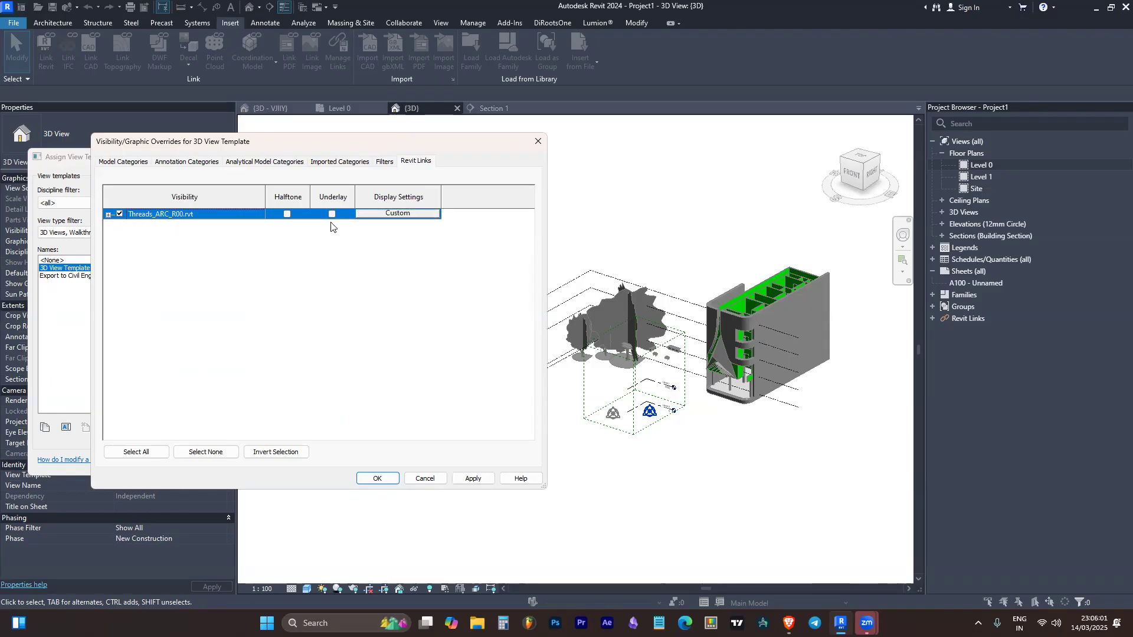
# Review the link's model and annotation category display settings, and accept the link and template overrides
pyautogui.click(380, 215)
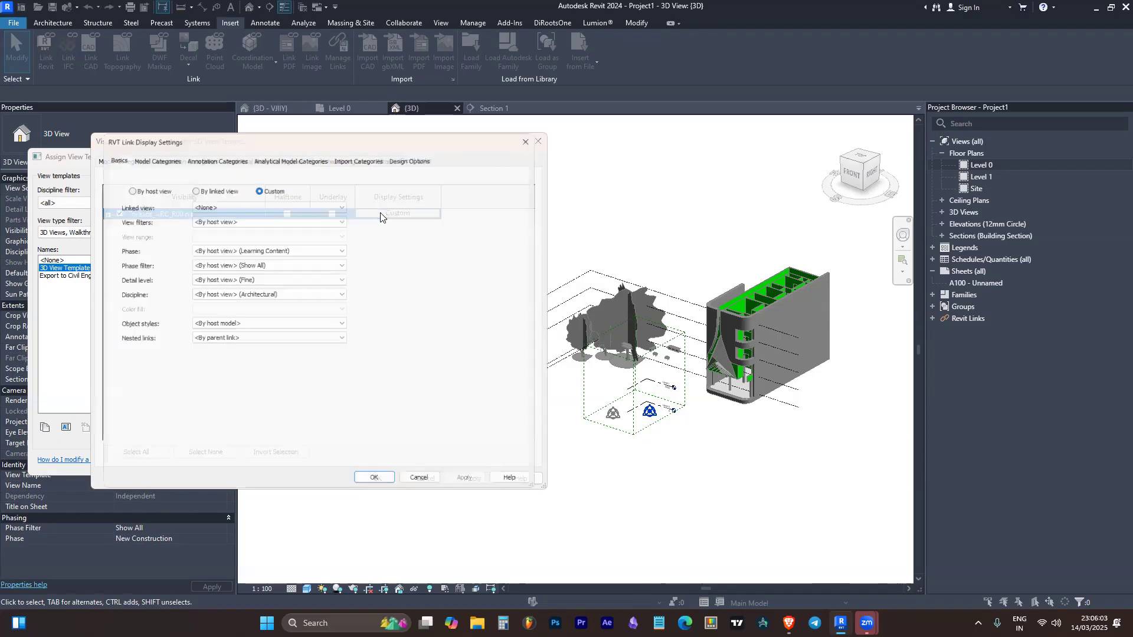
pyautogui.click(154, 152)
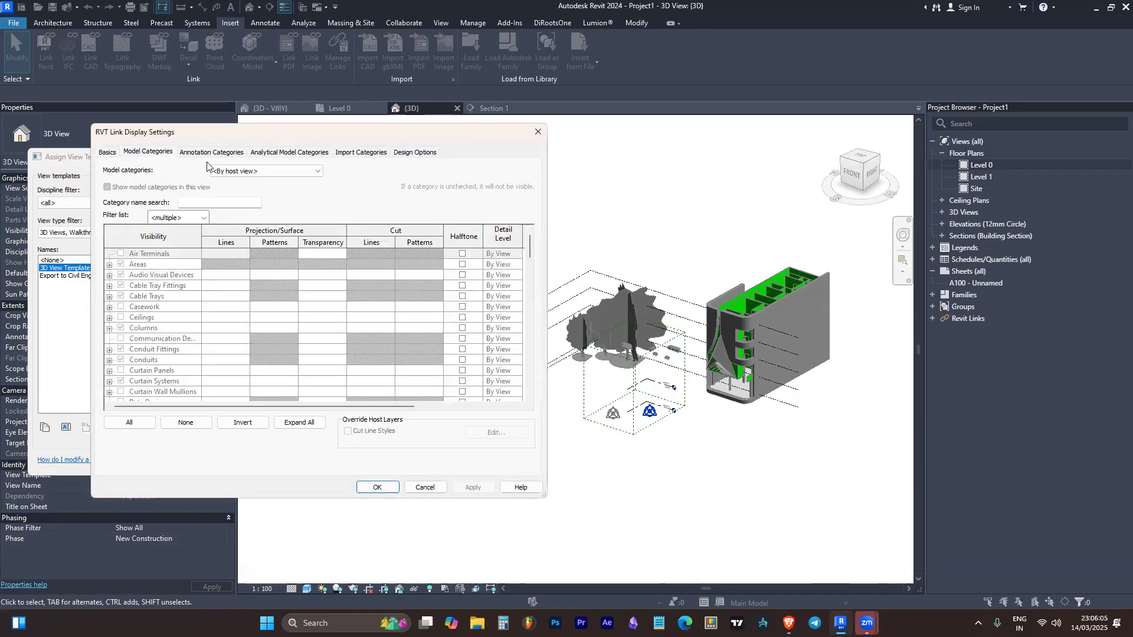
pyautogui.click(216, 154)
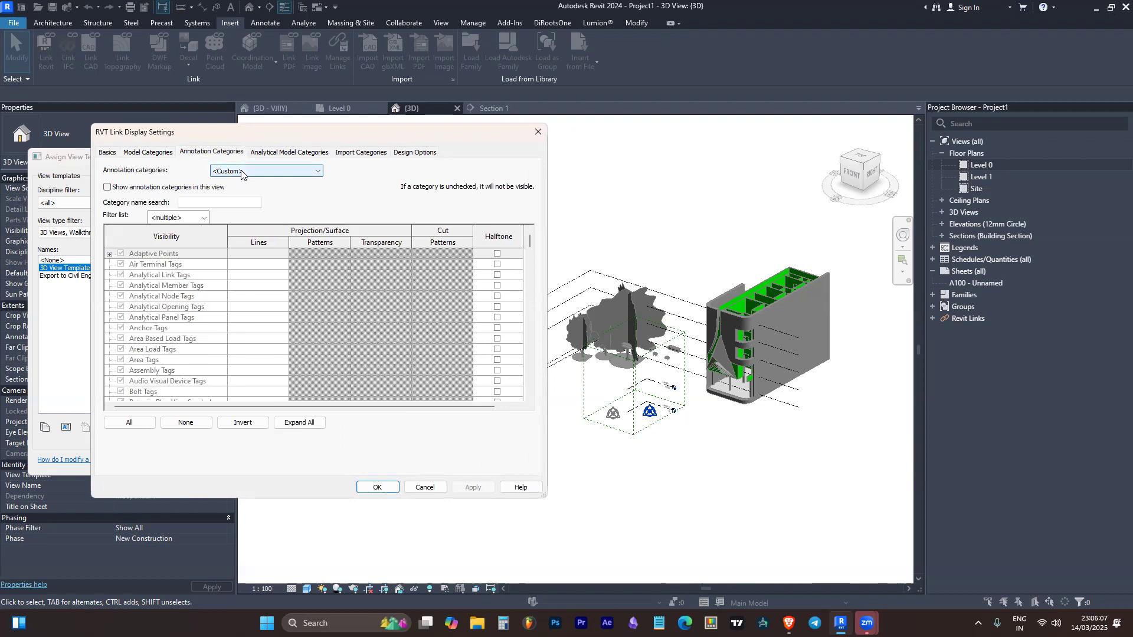
pyautogui.scroll(-5, 266, 319)
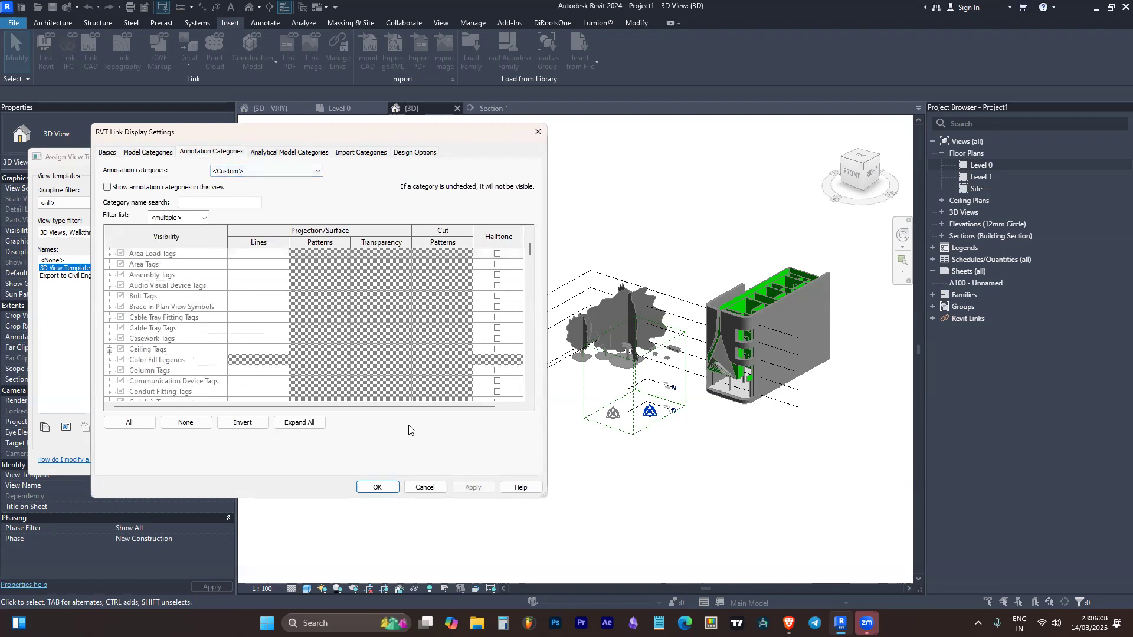
pyautogui.click(378, 487)
pyautogui.click(378, 478)
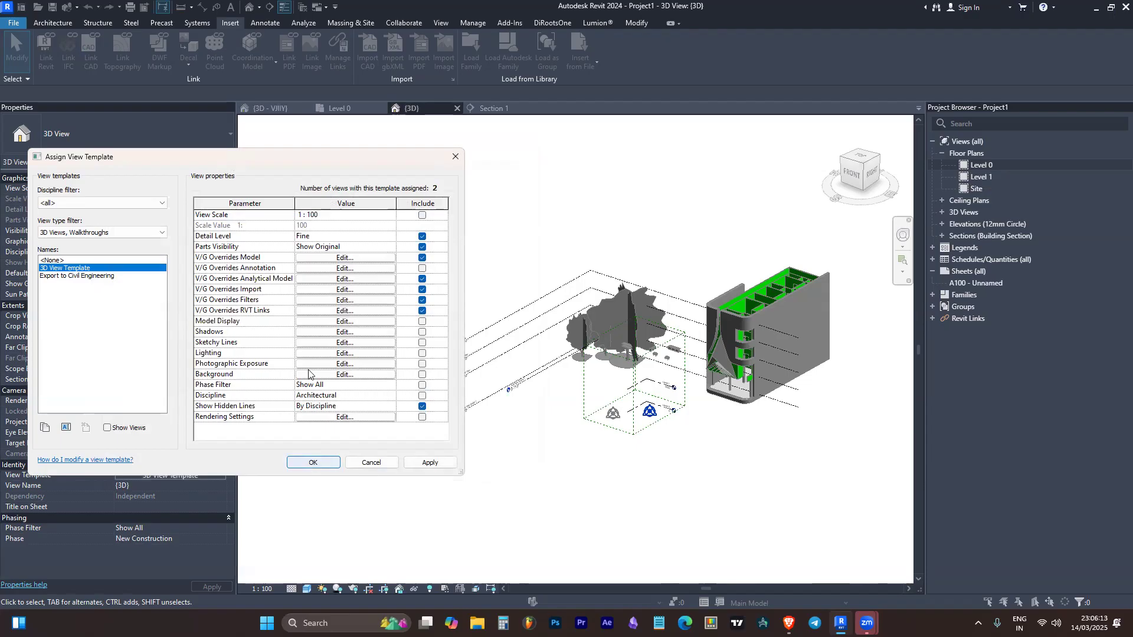
# Check the template's annotation overrides, include V/G Overrides Annotation in the 3D View Template and accept the change
pyautogui.click(367, 268)
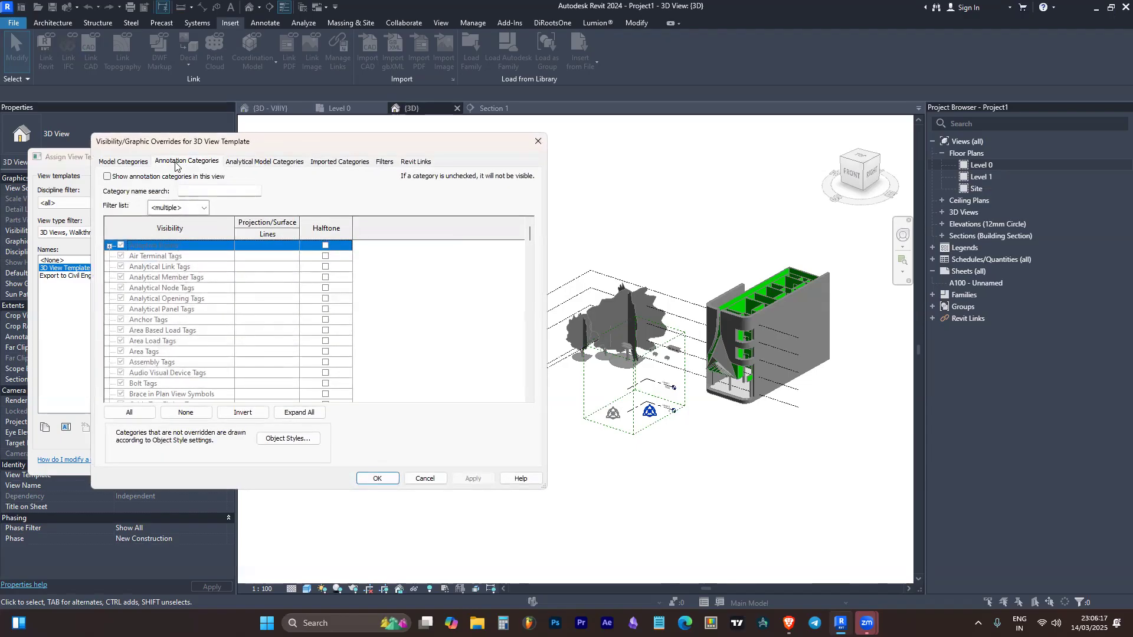
pyautogui.click(134, 163)
pyautogui.press('Escape')
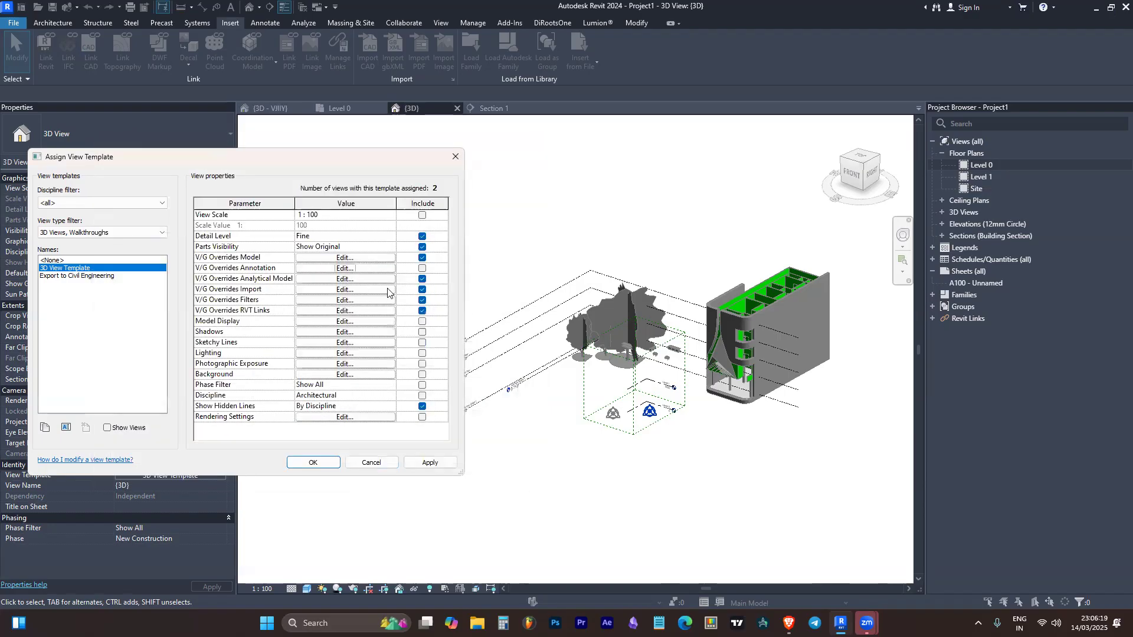
pyautogui.click(421, 269)
pyautogui.click(313, 463)
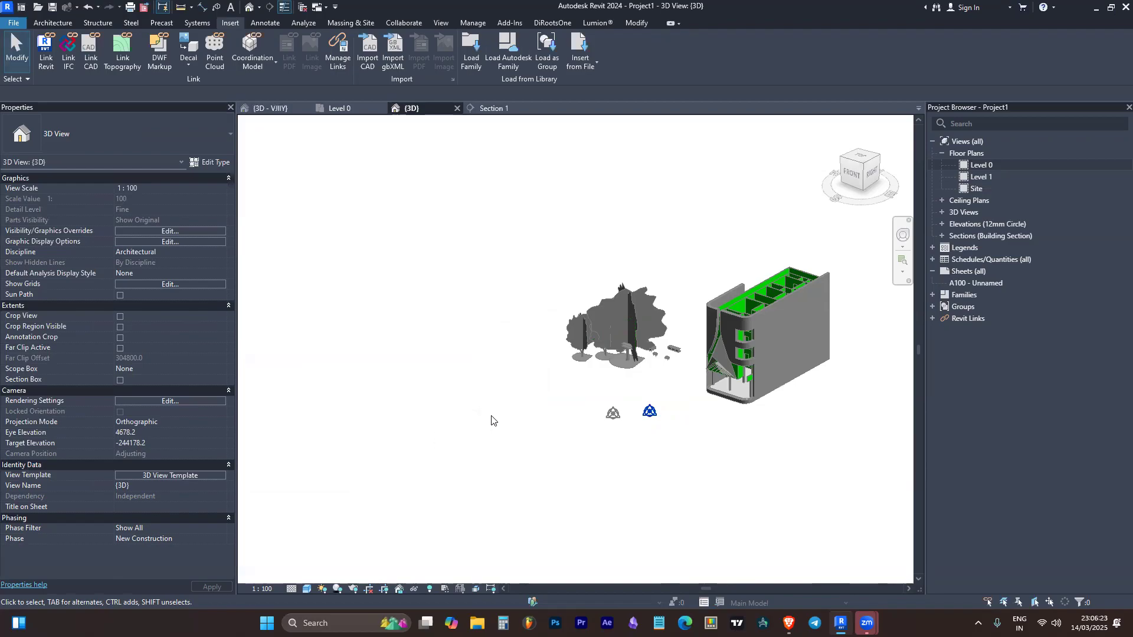
# Examine the trees and building of the linked model in the 3D view with the updated template
pyautogui.scroll(-2, 460, 357)
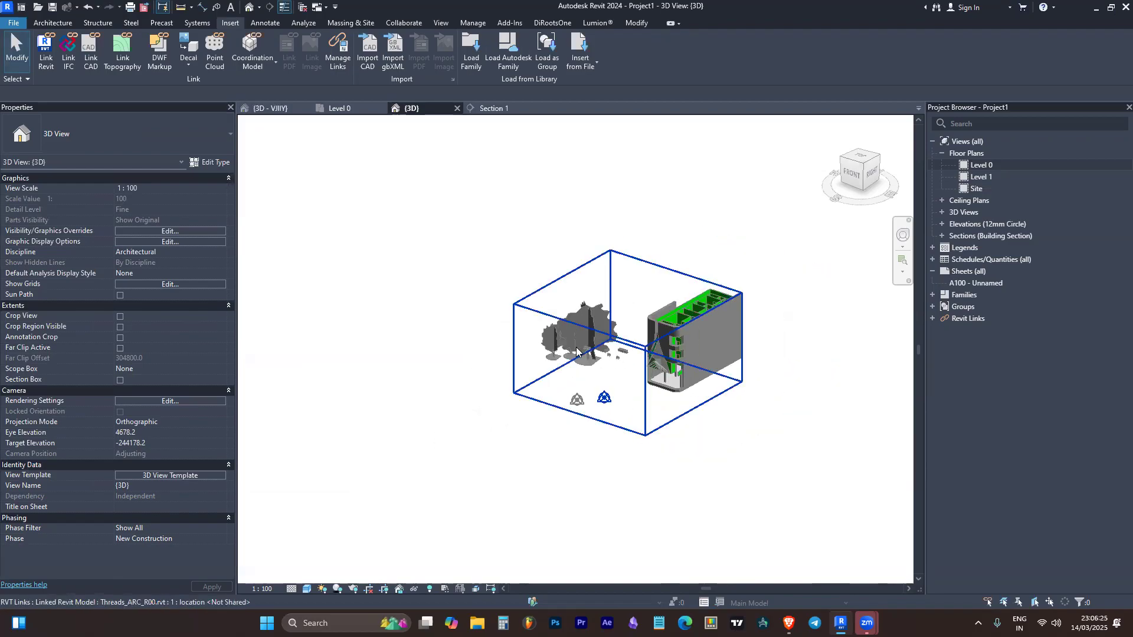
pyautogui.scroll(1, 576, 352)
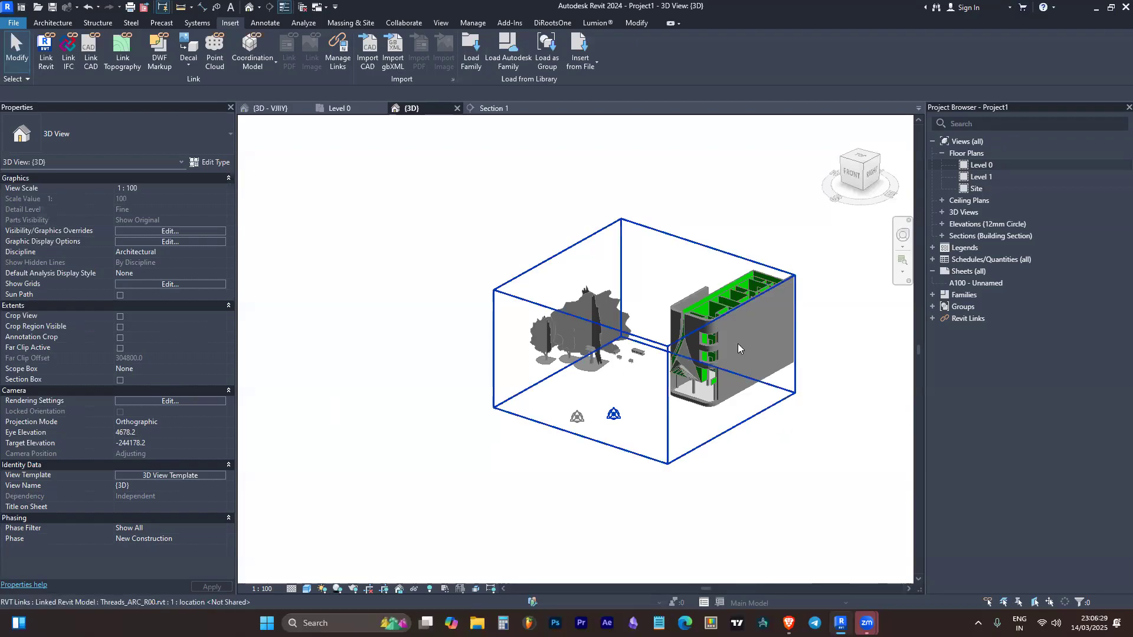
pyautogui.scroll(2, 744, 338)
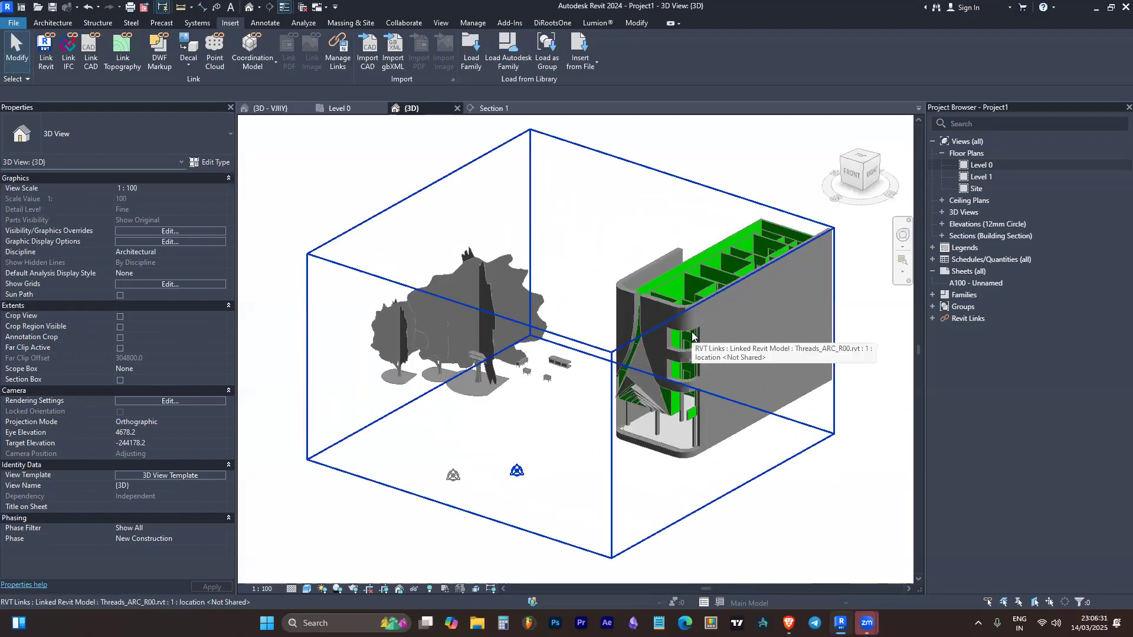
pyautogui.scroll(-3, 481, 366)
pyautogui.scroll(3, 487, 337)
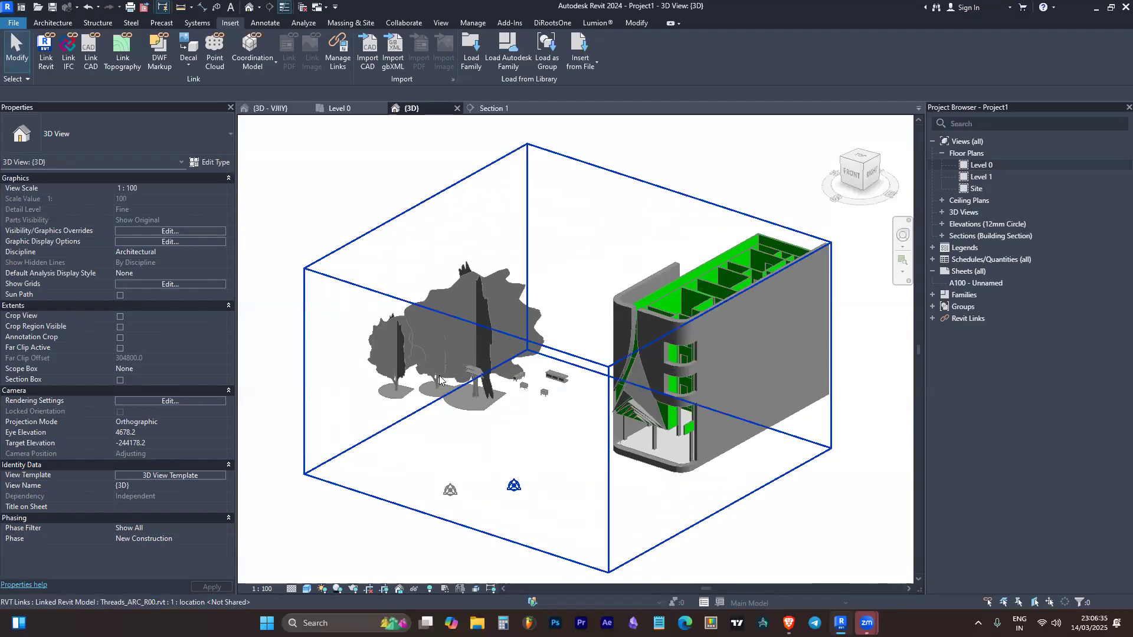
# Turn off the Planting category in the 3D View Template's V/G Overrides Model and accept the template changes
pyautogui.click(164, 473)
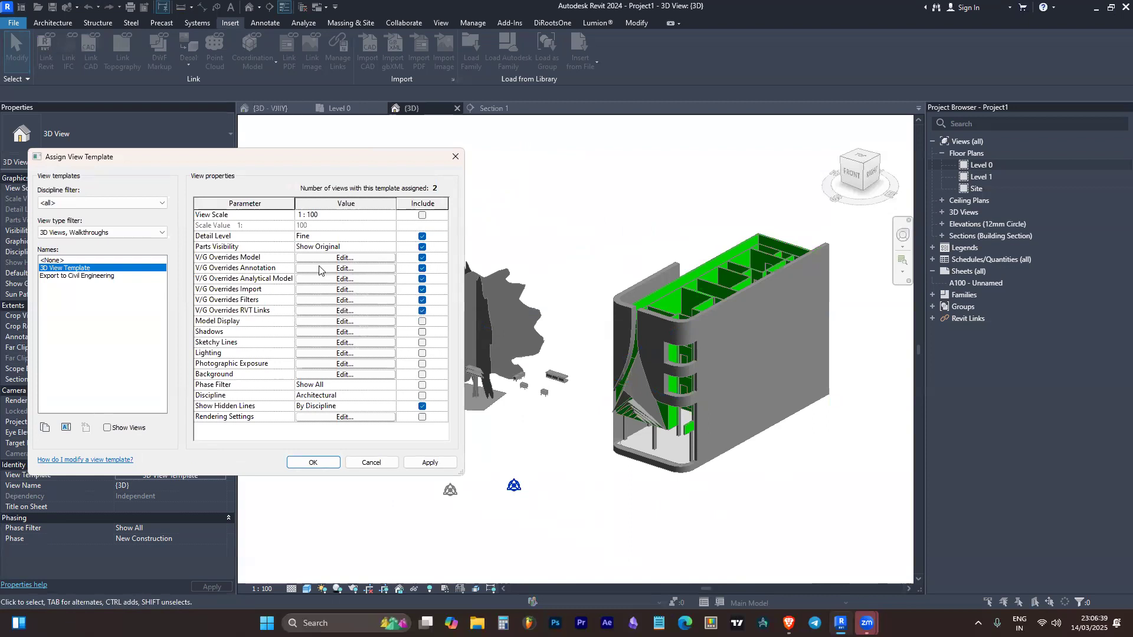
pyautogui.click(339, 259)
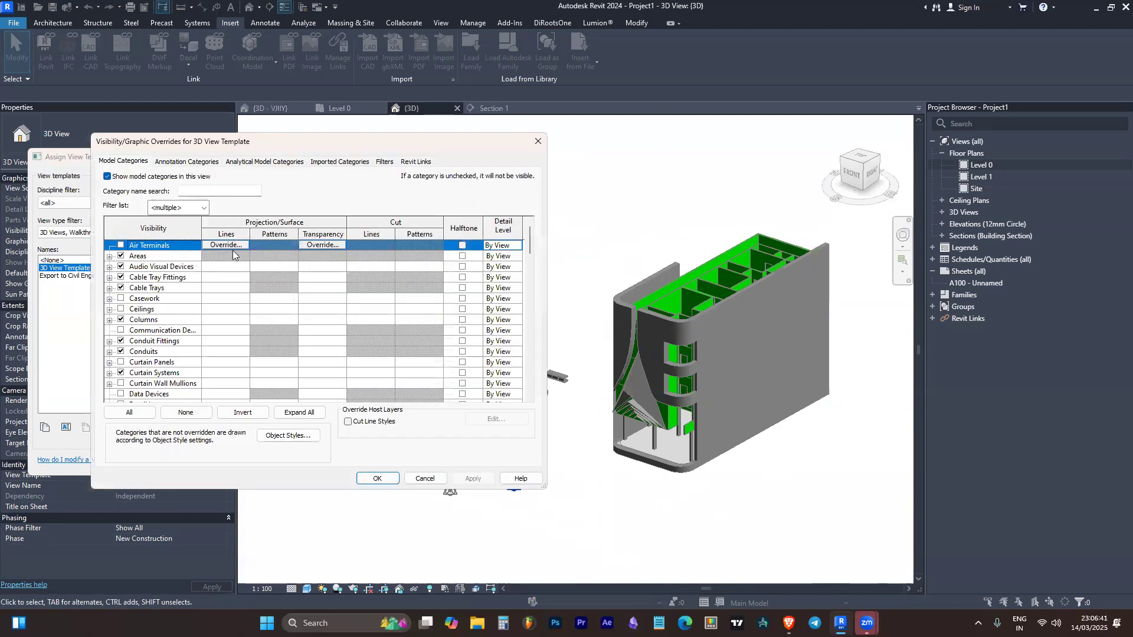
pyautogui.click(155, 289)
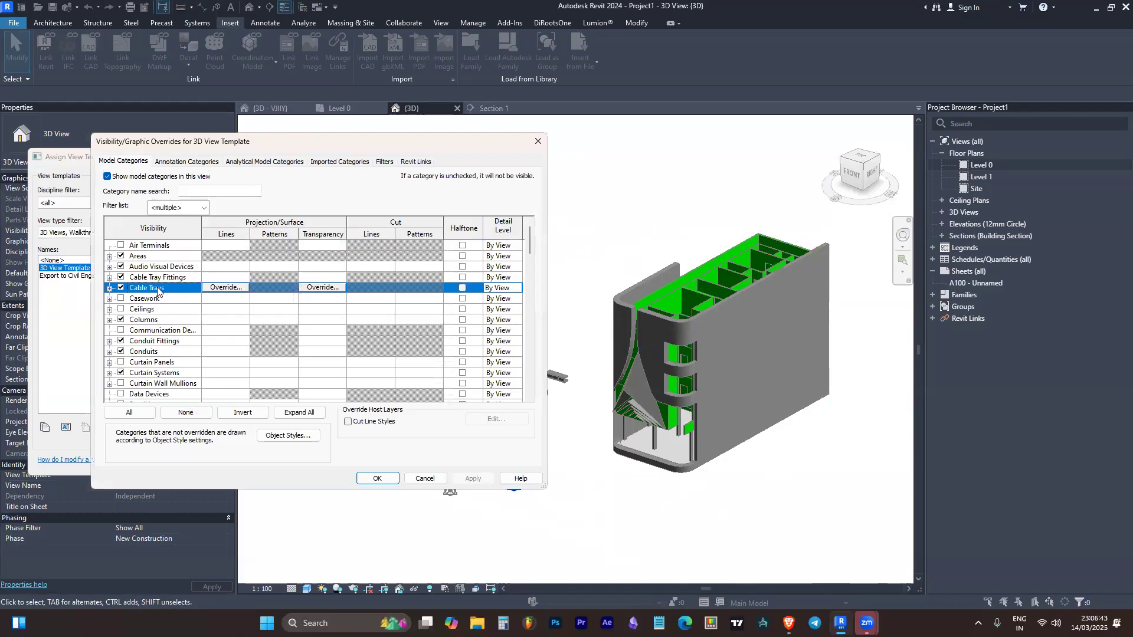
pyautogui.press('p')
pyautogui.scroll(-2, 148, 378)
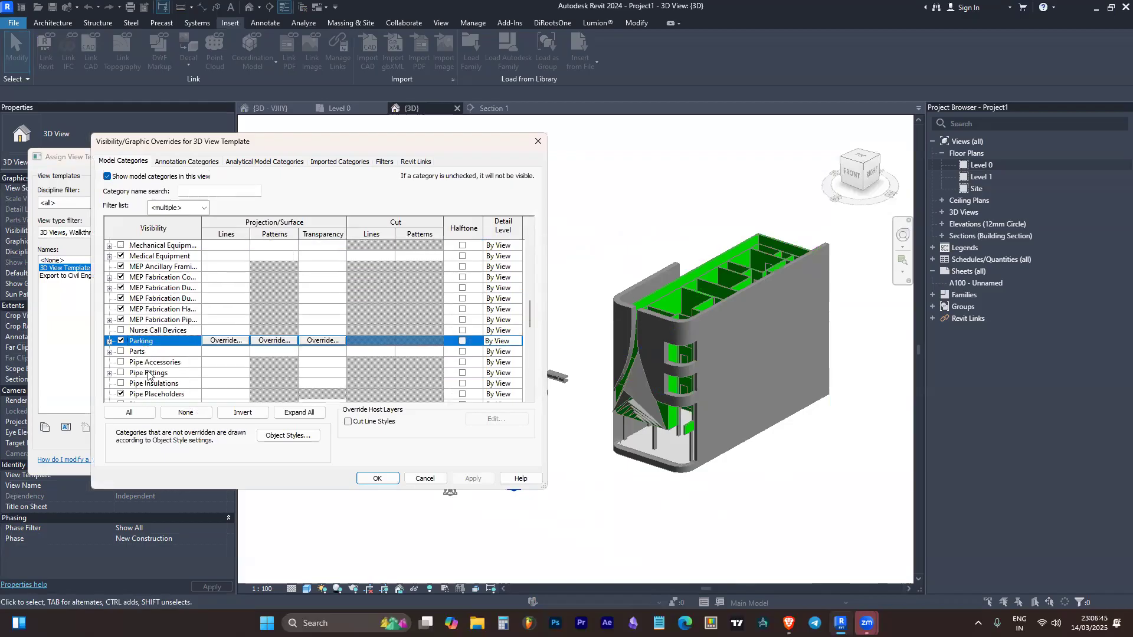
pyautogui.scroll(-2, 148, 375)
pyautogui.click(158, 351)
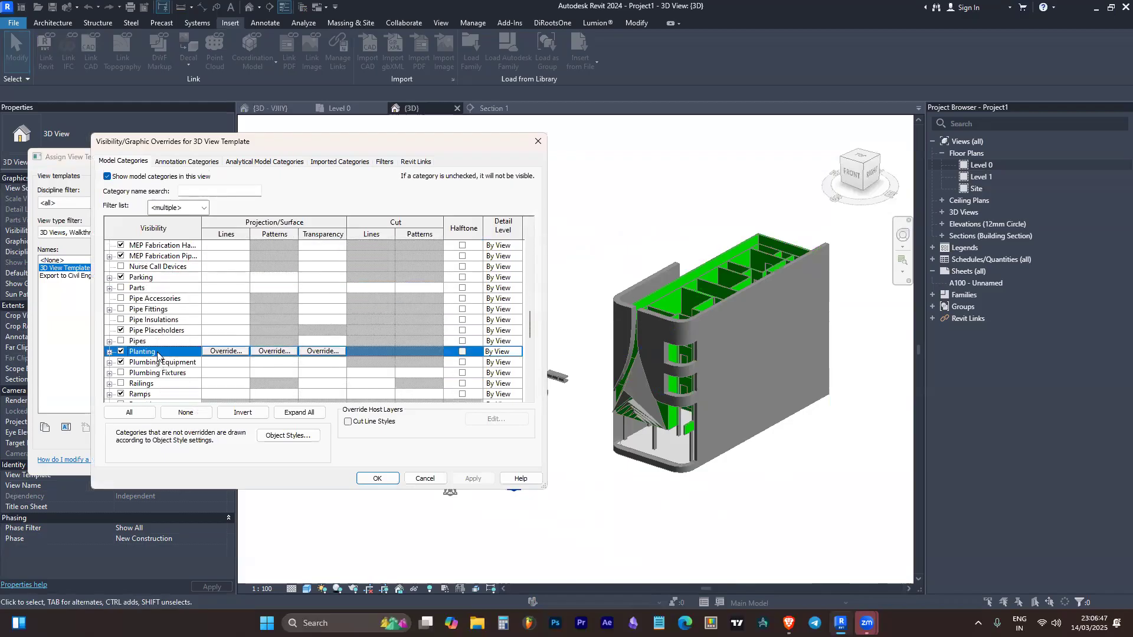
pyautogui.click(121, 352)
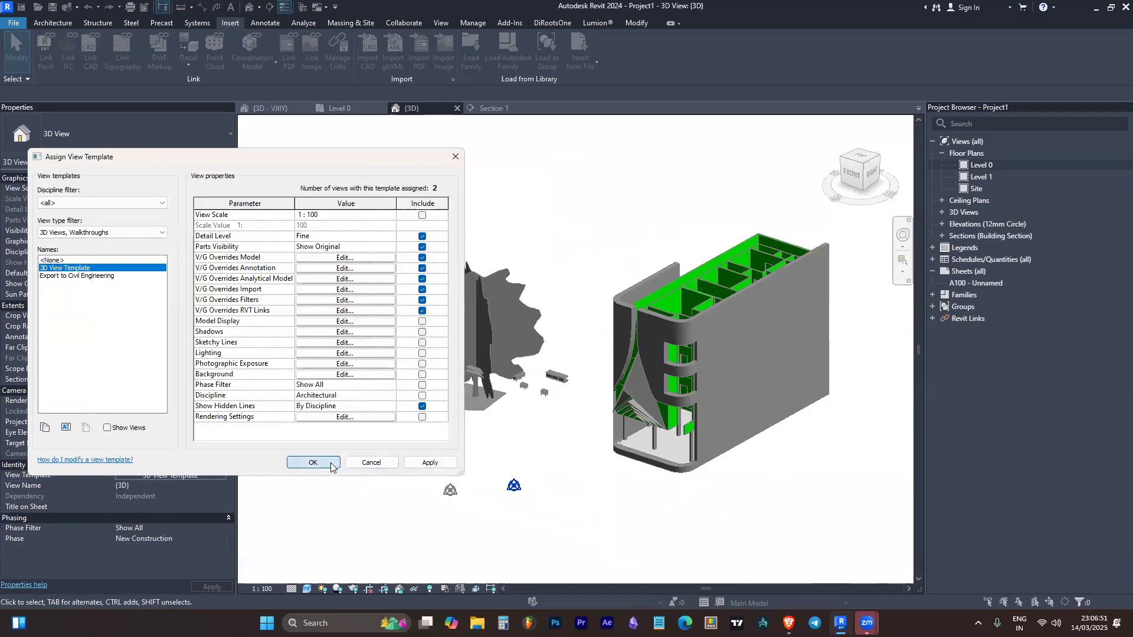
pyautogui.click(330, 466)
# Remove from the 3D view the linked model's long Family2 generic model that is nearest the building
pyautogui.scroll(2, 519, 395)
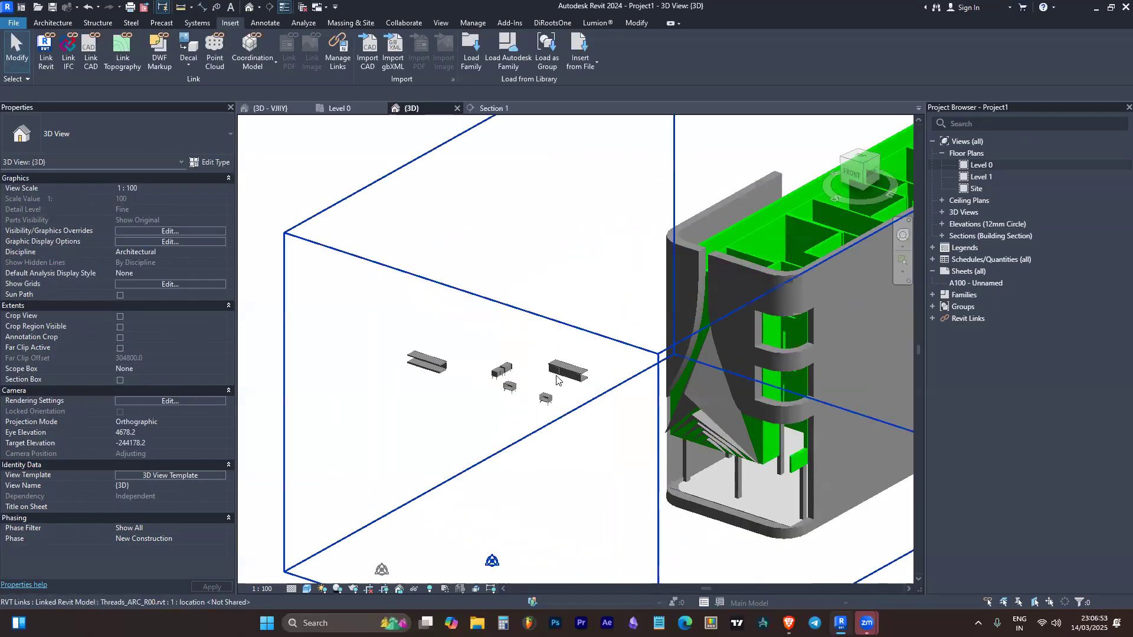
pyautogui.keyDown('shift'); pyautogui.moveTo(528, 400); pyautogui.dragTo(573, 411, button='middle'); pyautogui.keyUp('shift')
pyautogui.scroll(-3, 470, 427)
pyautogui.scroll(5, 640, 301)
pyautogui.scroll(1, 649, 298)
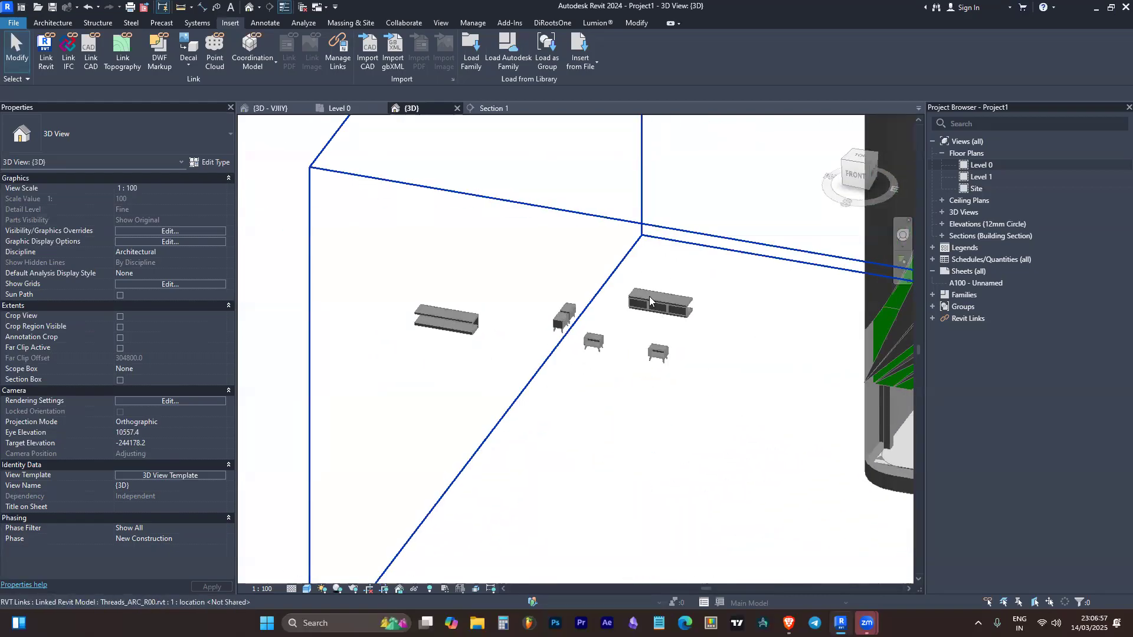
pyautogui.press('Tab')
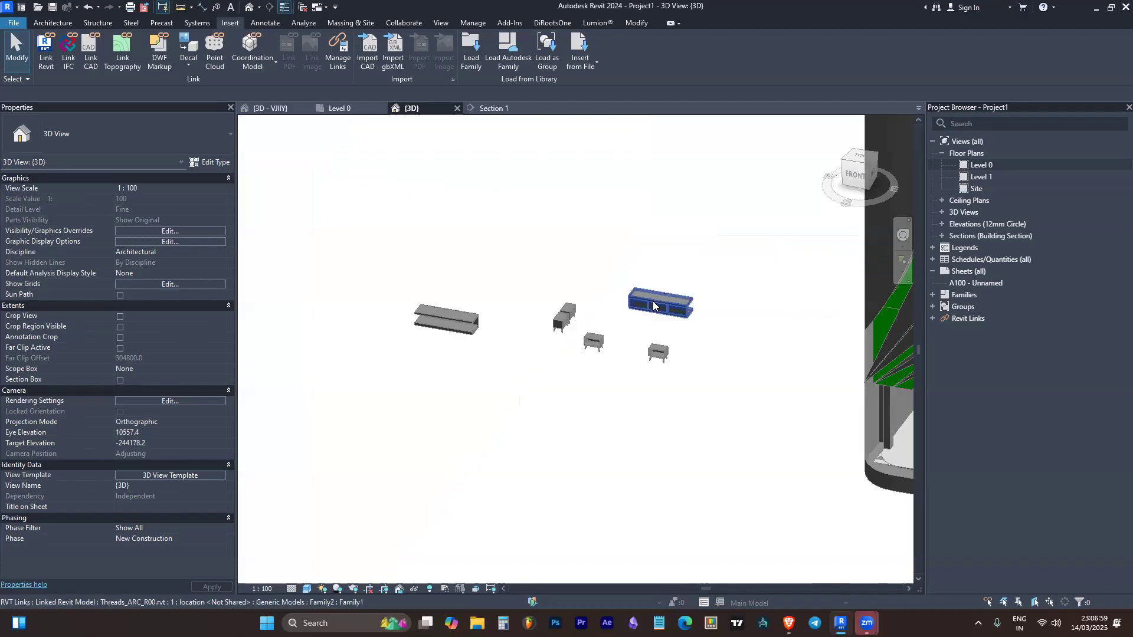
pyautogui.click(654, 304)
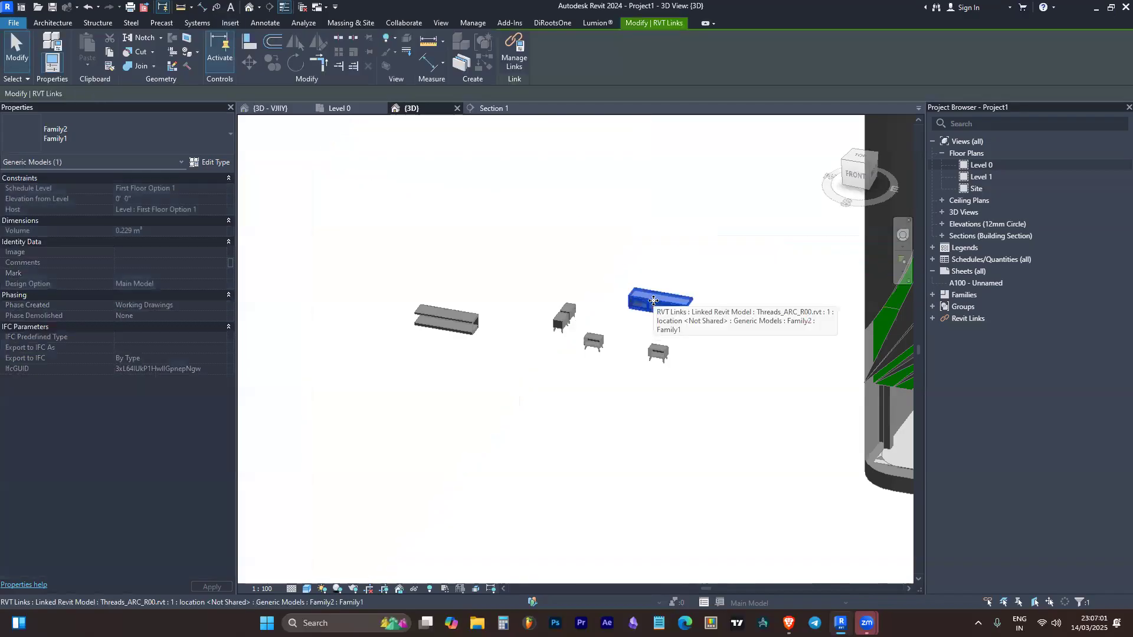
pyautogui.press('Delete')
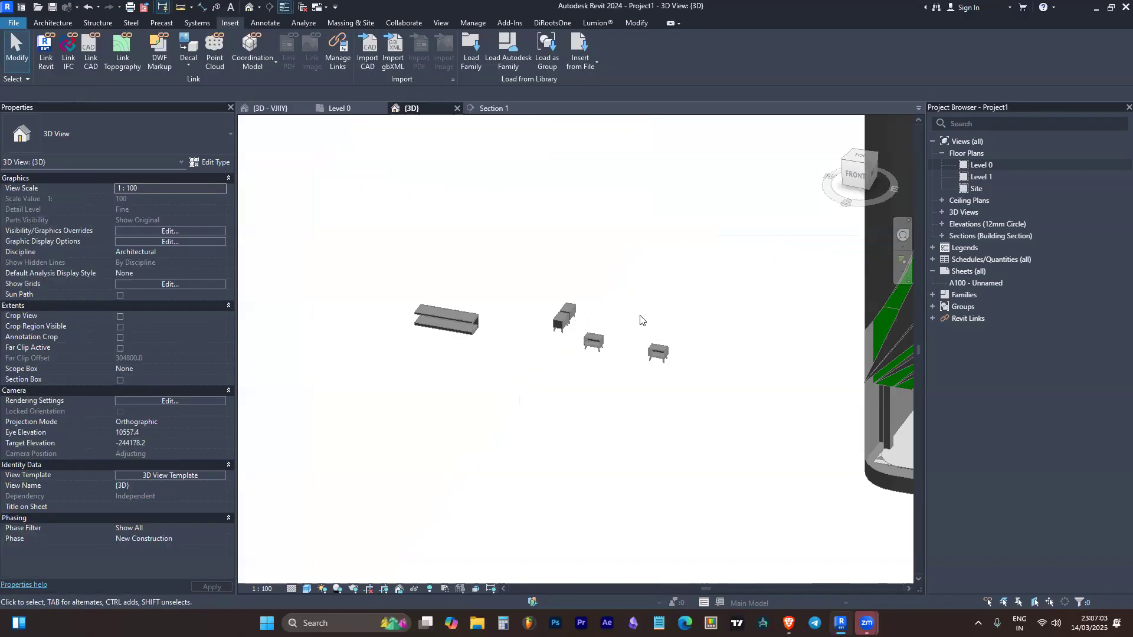
# Remove the four small Family3 generic models of the linked file from the 3D view, one after another
pyautogui.click(662, 355)
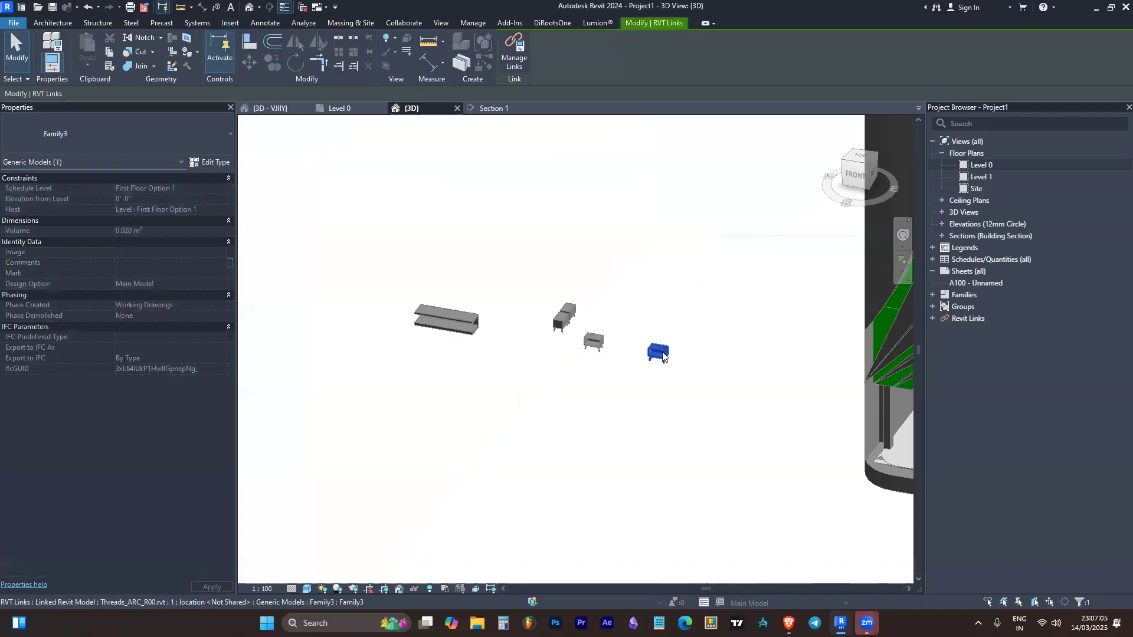
pyautogui.press('Delete')
pyautogui.click(590, 337)
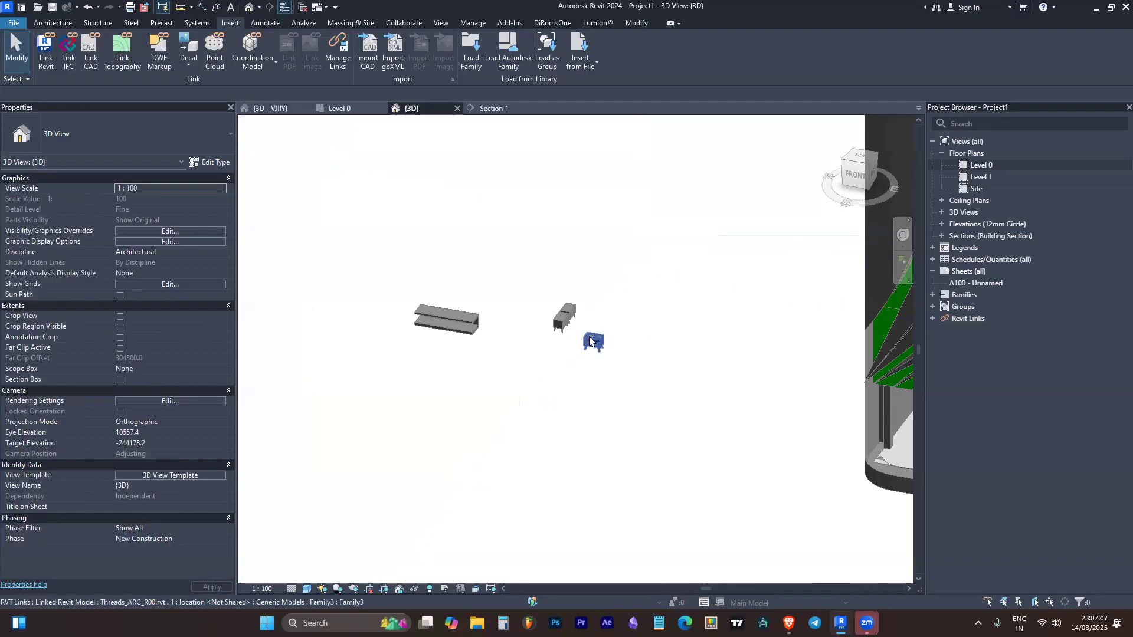
pyautogui.press('Delete')
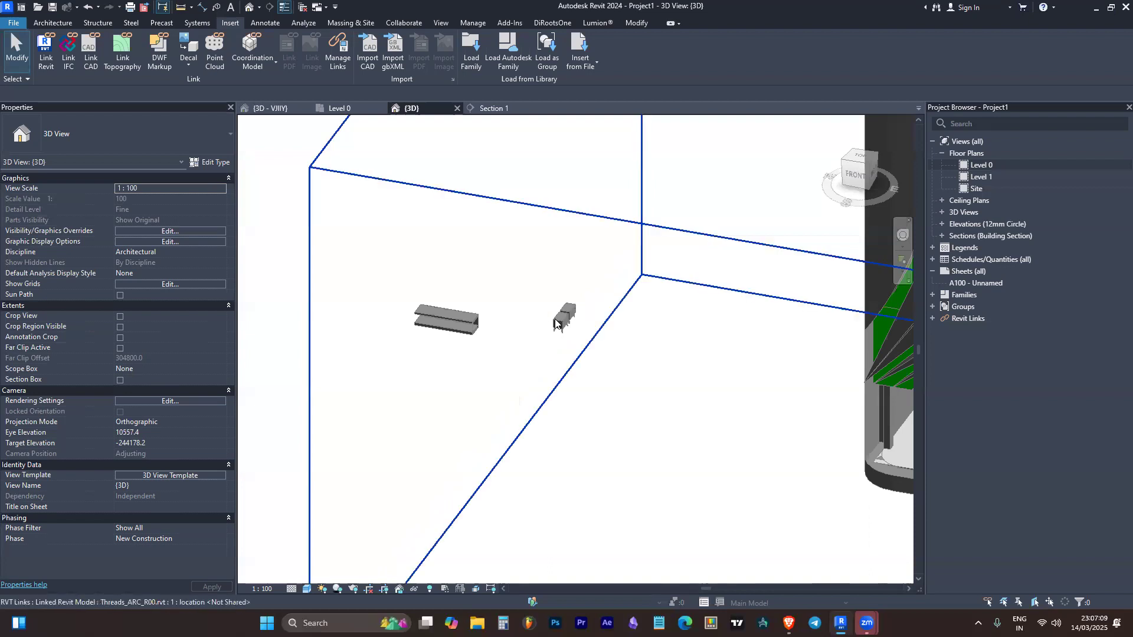
pyautogui.click(556, 318)
pyautogui.press('Delete')
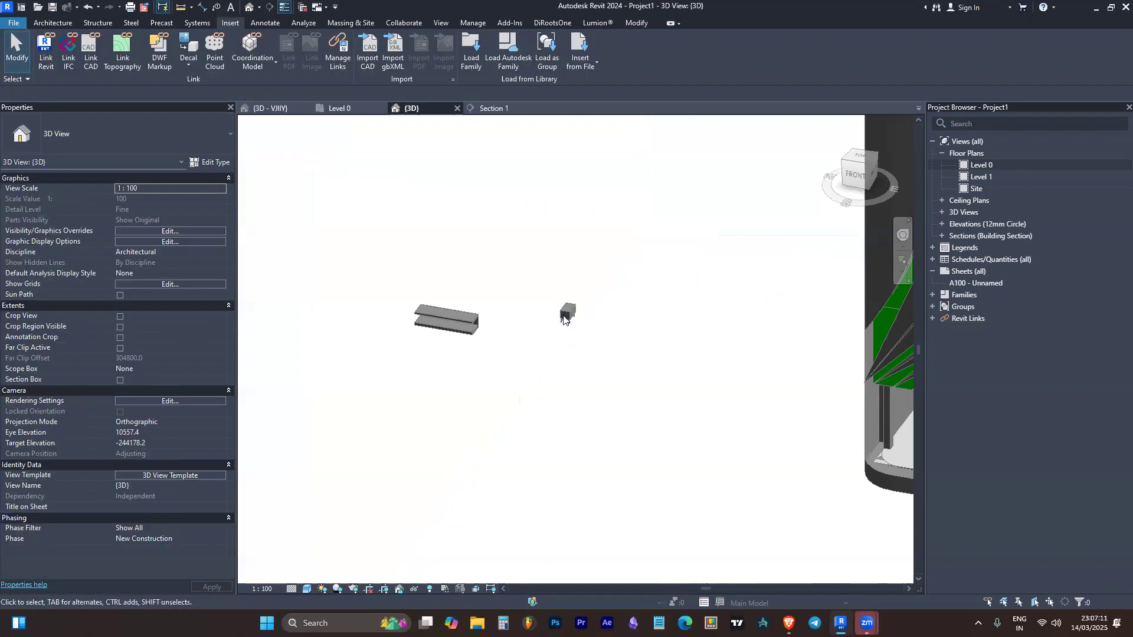
pyautogui.click(566, 319)
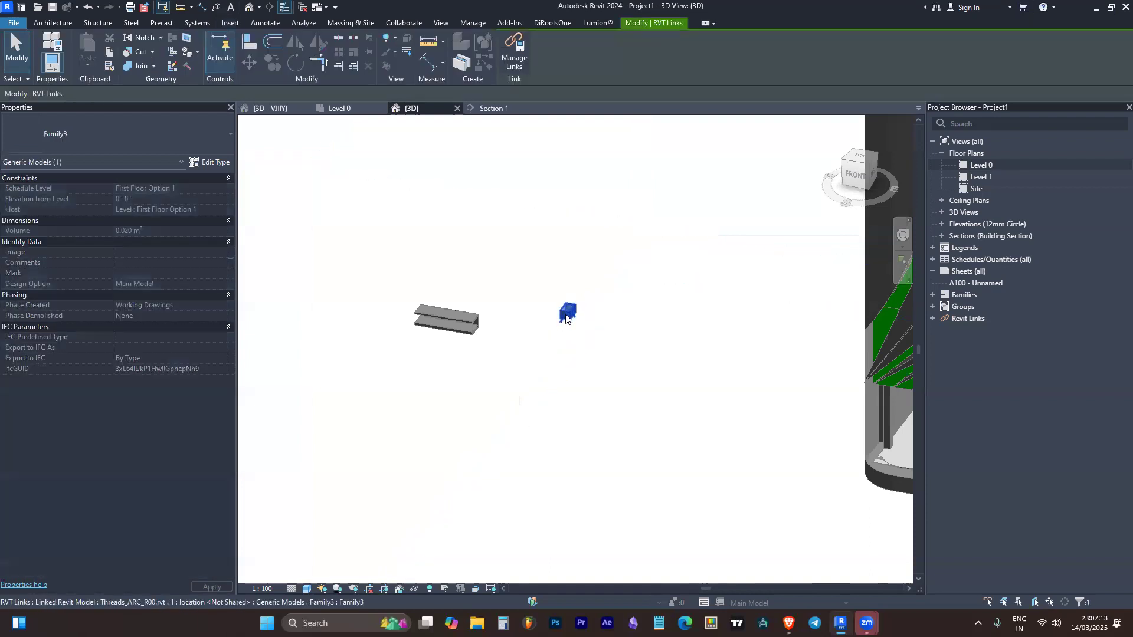
pyautogui.press('Delete')
# Remove the remaining long Family2 generic model from the 3D view and check the linked building
pyautogui.click(460, 326)
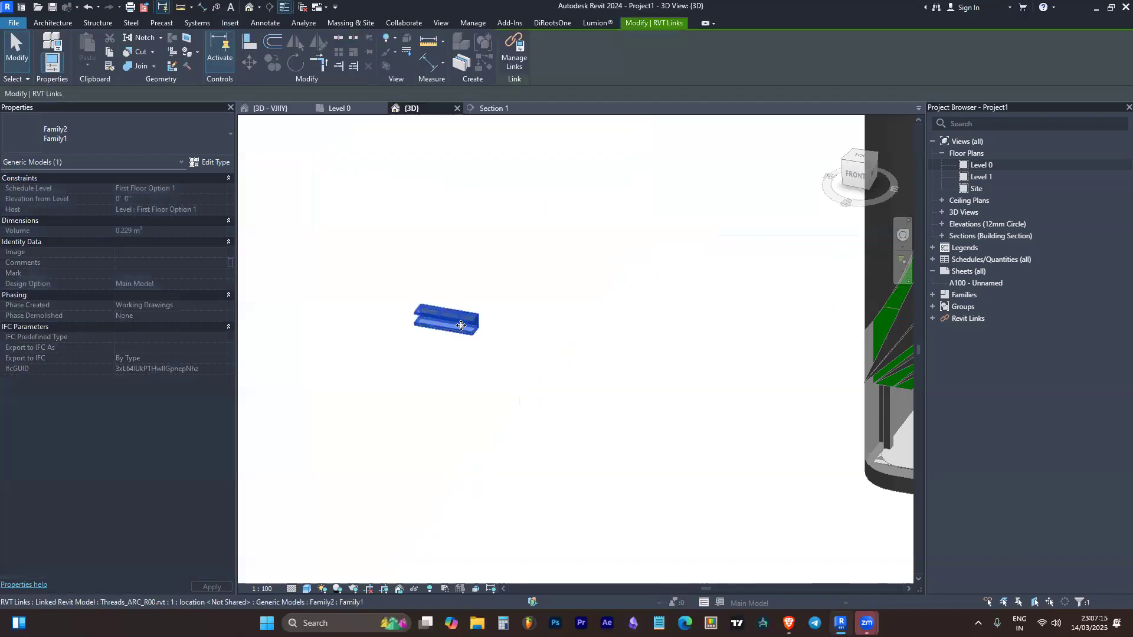
pyautogui.press('Delete')
pyautogui.scroll(-5, 472, 327)
pyautogui.scroll(2, 623, 333)
pyautogui.keyDown('shift'); pyautogui.moveTo(701, 355); pyautogui.dragTo(682, 334, button='middle'); pyautogui.keyUp('shift')
pyautogui.scroll(-4, 689, 331)
pyautogui.scroll(5, 692, 291)
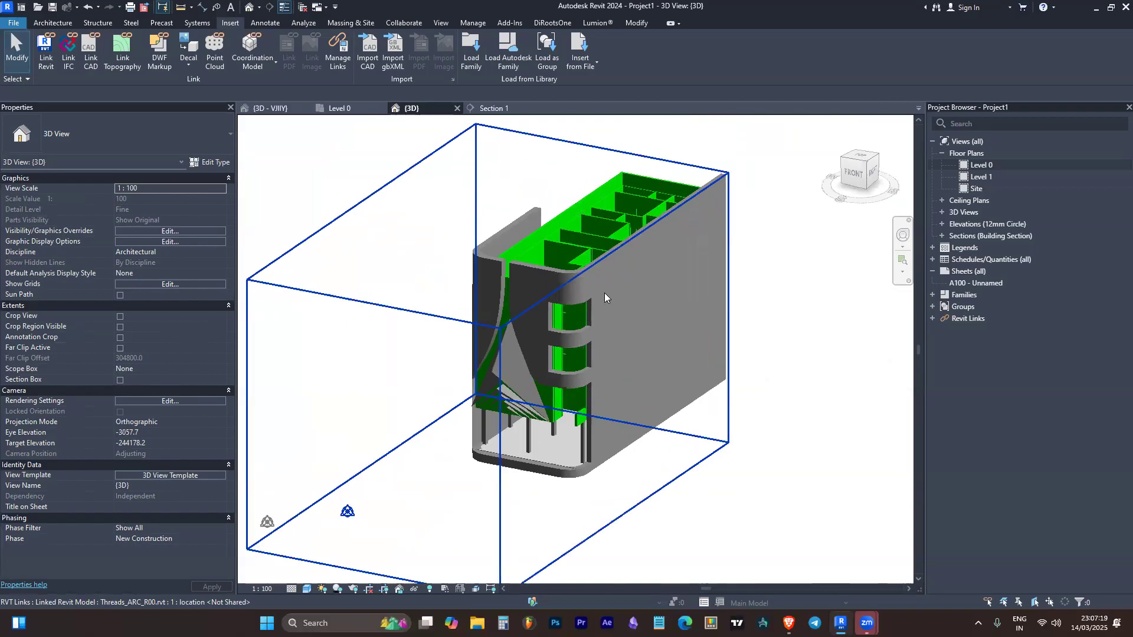